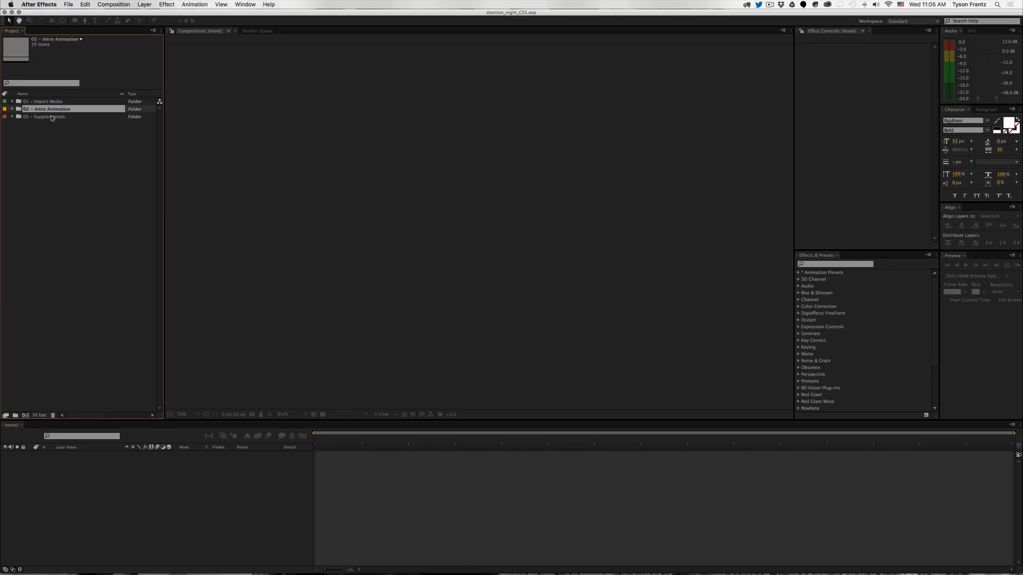
# Step: Review the subfolders inside the 02 - Intro Animation and 03 - Supplementals folders
pyautogui.click(45, 139)
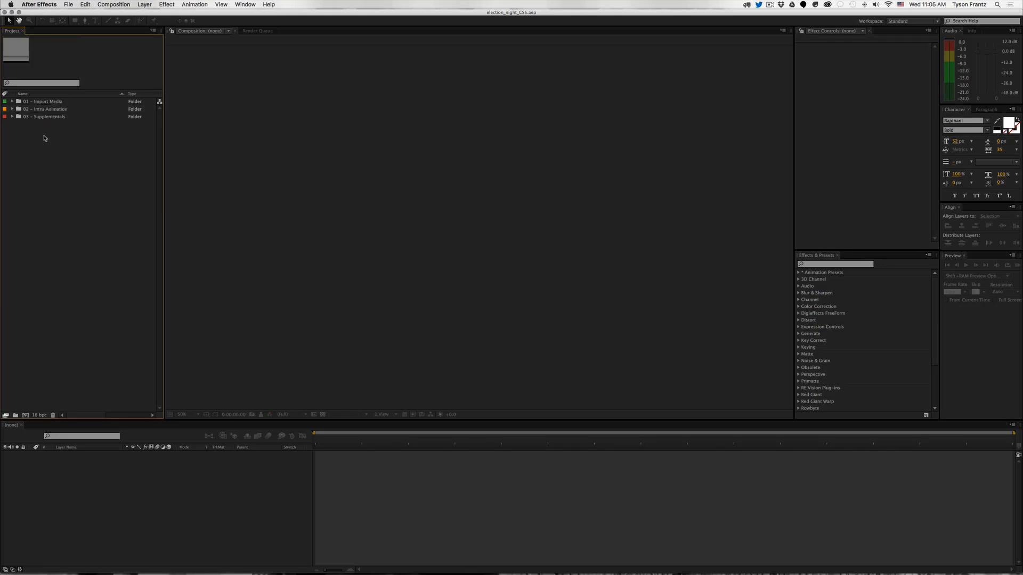
pyautogui.click(45, 109)
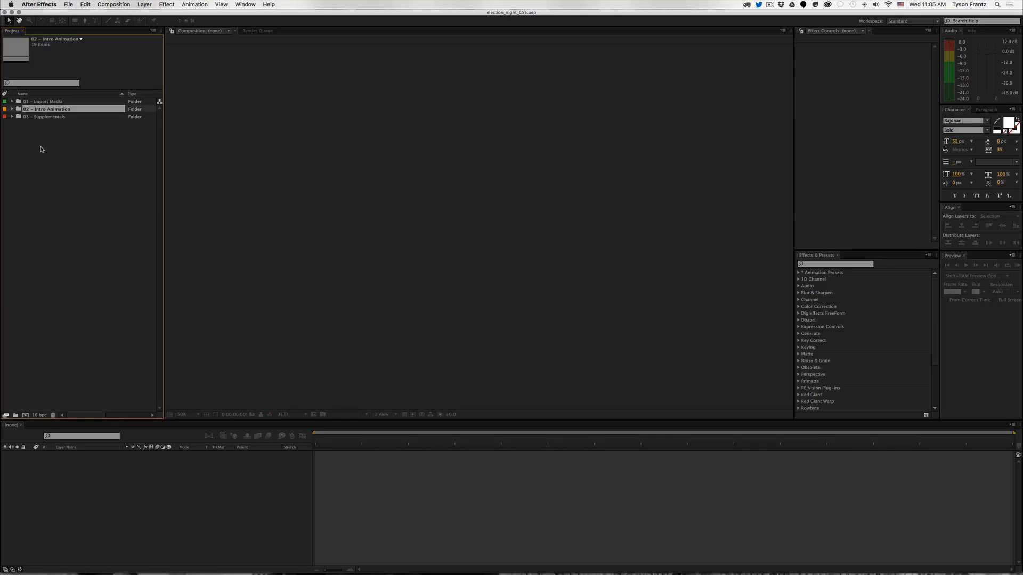
pyautogui.click(12, 109)
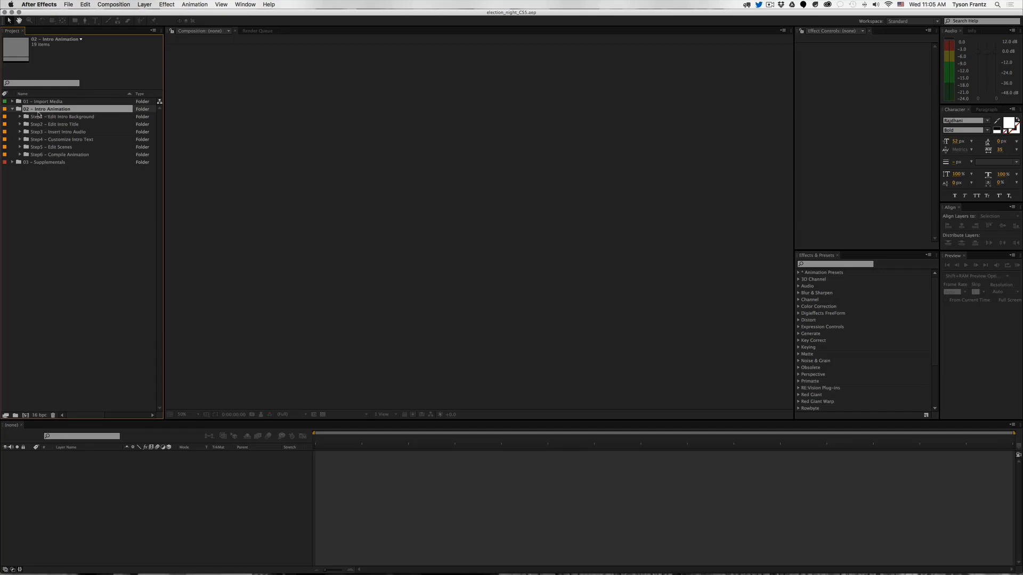
pyautogui.click(12, 109)
pyautogui.click(12, 117)
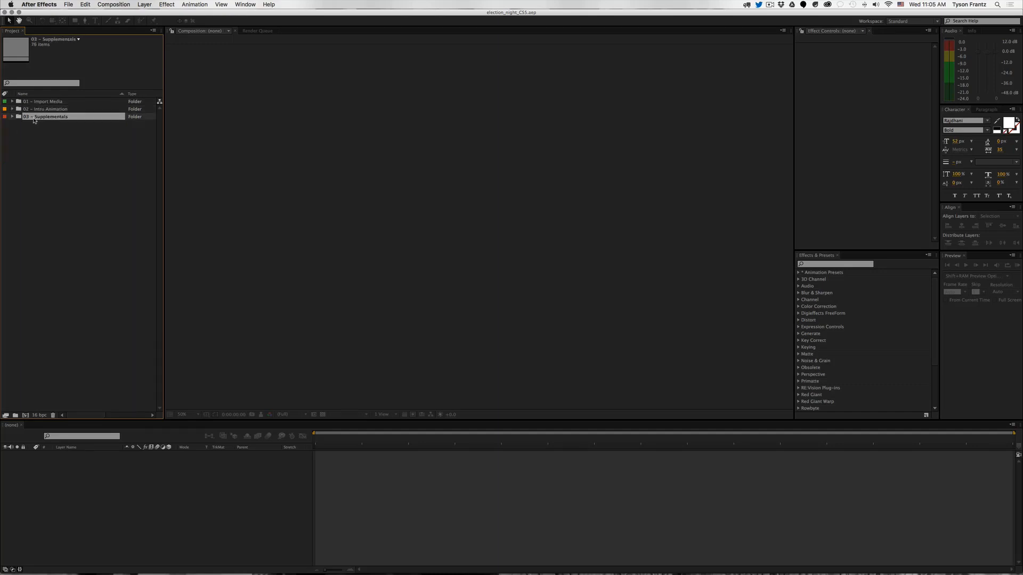
pyautogui.click(12, 116)
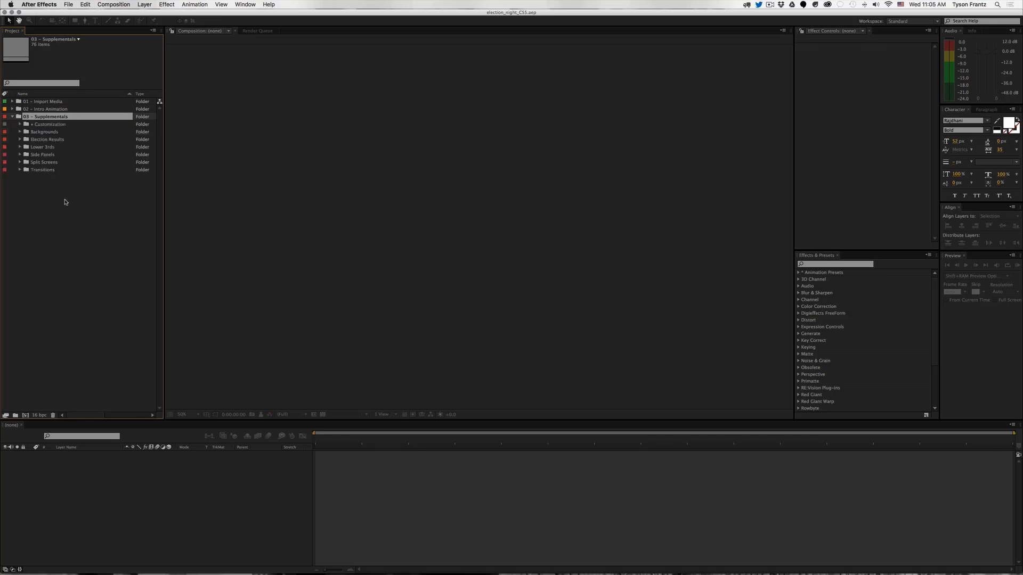
pyautogui.click(12, 116)
# Step: Open the intro_background composition from Step1 - Edit Intro Background in the 02 - Intro Animation folder, with preview refresh re-enabled
pyautogui.click(36, 110)
pyautogui.click(12, 109)
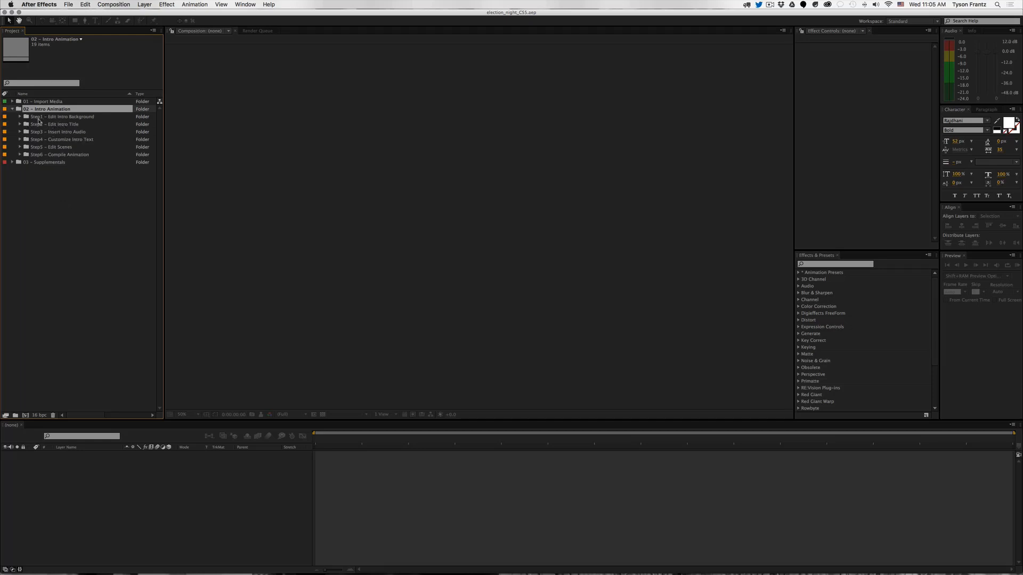
pyautogui.click(58, 116)
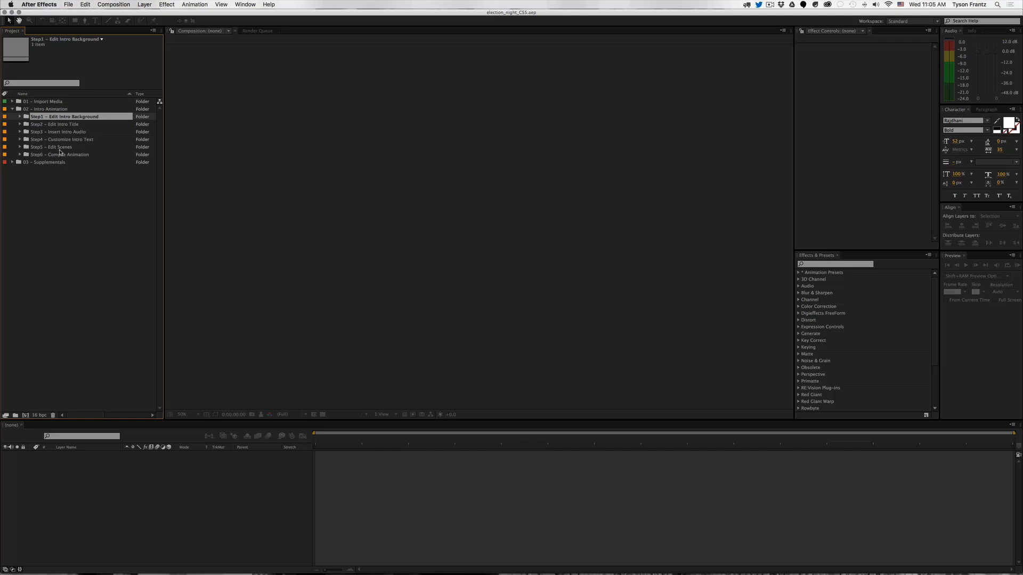
pyautogui.click(19, 116)
pyautogui.doubleClick(56, 125)
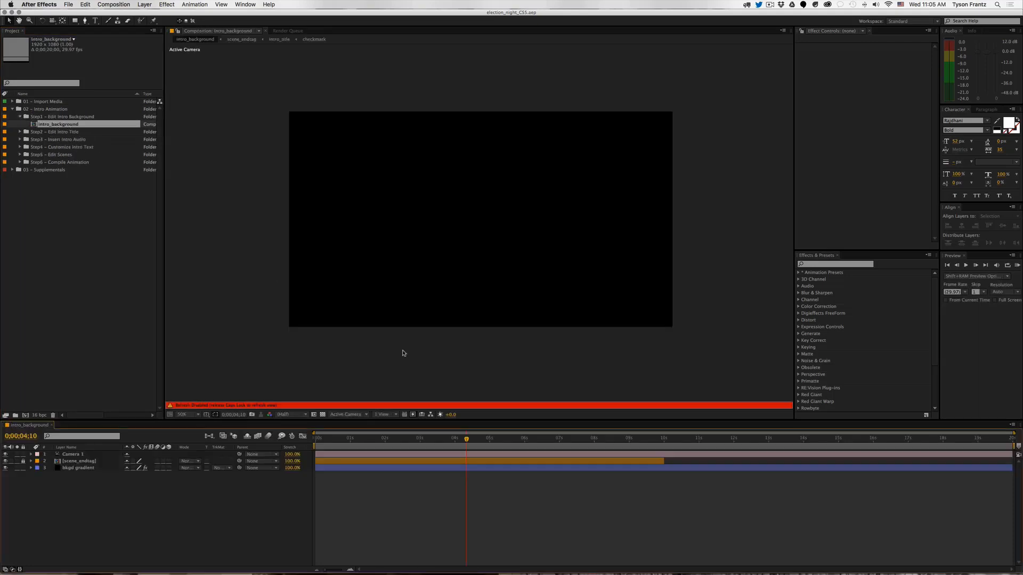
pyautogui.press('capslock')
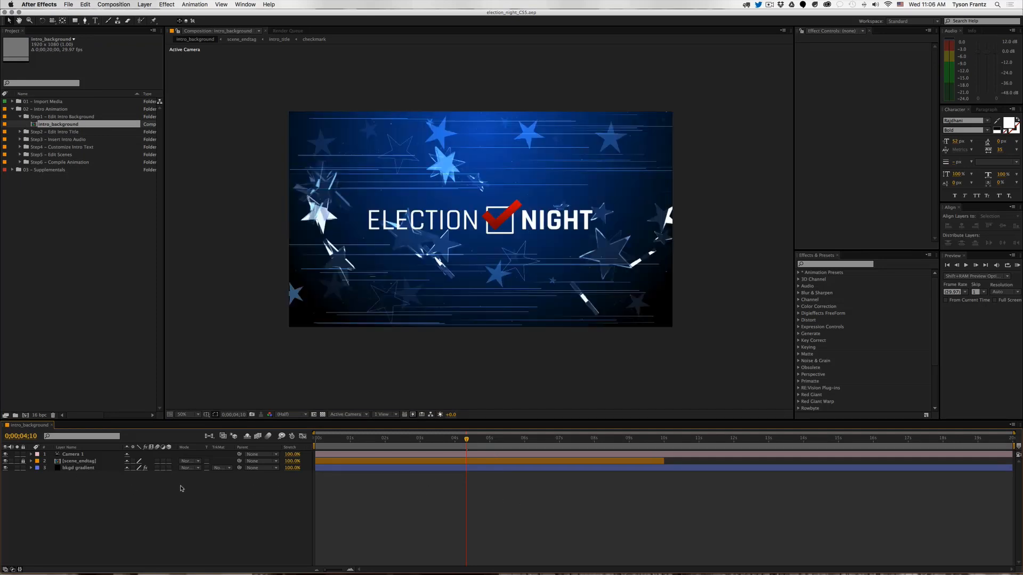
# Step: Try a bright red Start Color on the bkgd gradient layer's Ramp effect
pyautogui.click(84, 468)
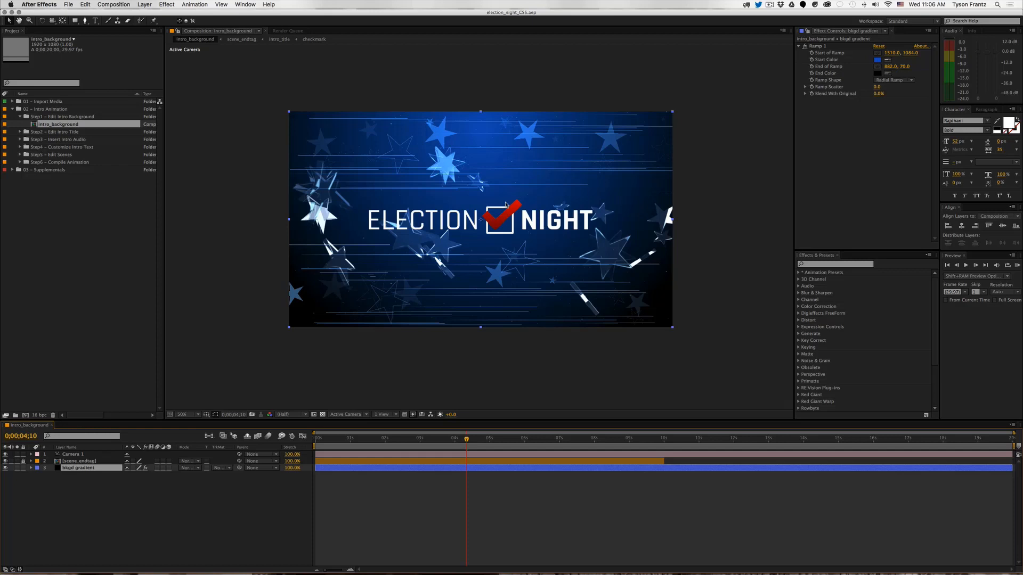
pyautogui.click(877, 59)
pyautogui.moveTo(659, 240)
pyautogui.mouseDown()
pyautogui.moveTo(672, 216)
pyautogui.moveTo(666, 224)
pyautogui.mouseUp()
pyautogui.click(688, 259)
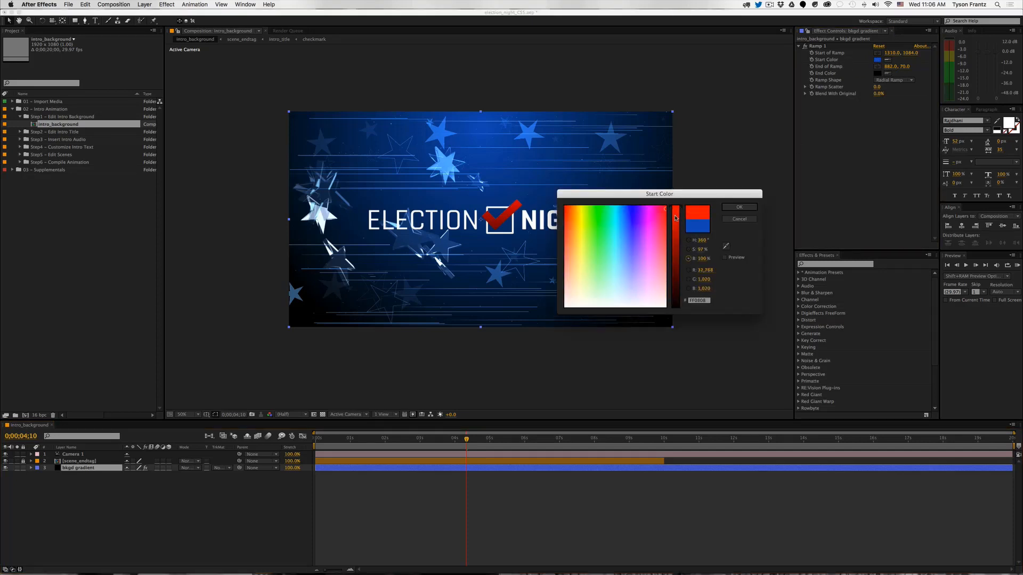
pyautogui.press('Return')
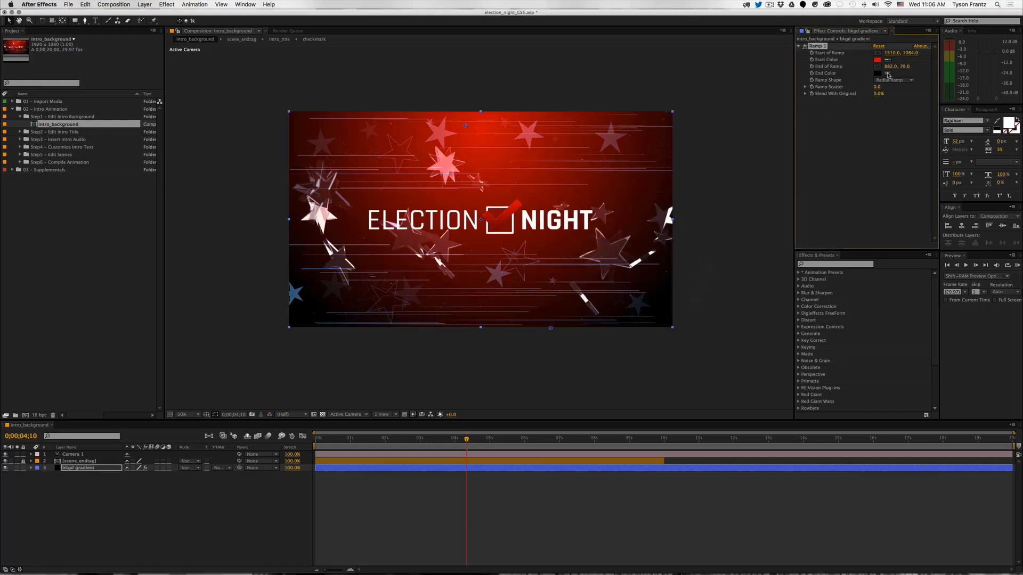
# Step: Try a blue End Color on the bkgd gradient's Ramp effect, and undo that color change
pyautogui.click(877, 73)
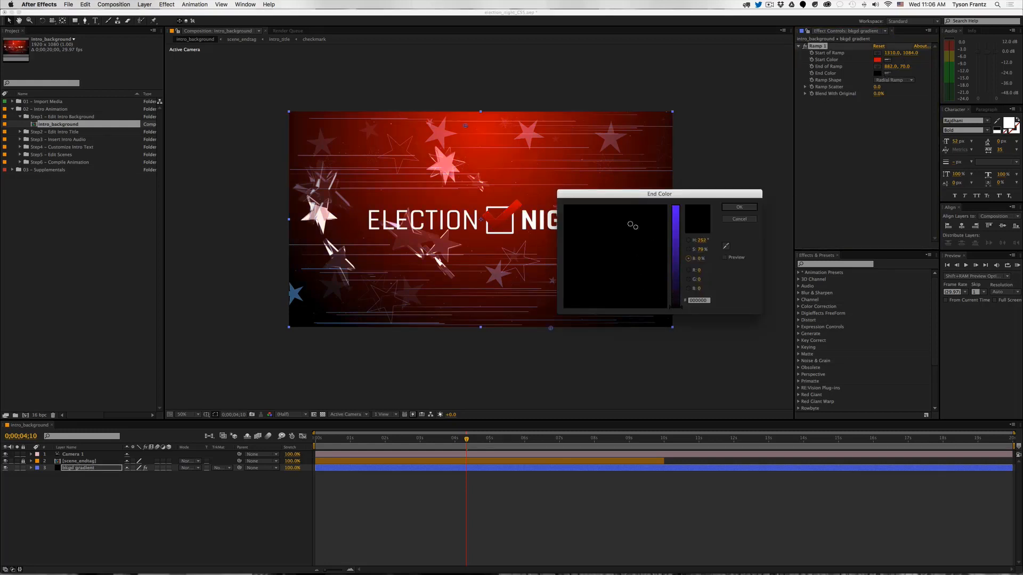
pyautogui.click(673, 259)
pyautogui.press('Return')
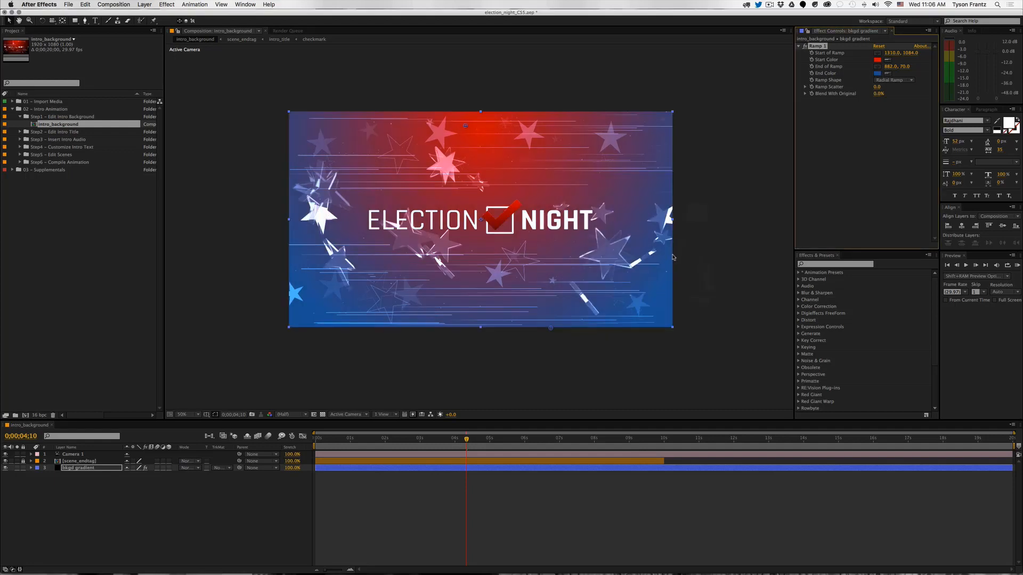
pyautogui.press('super+z')
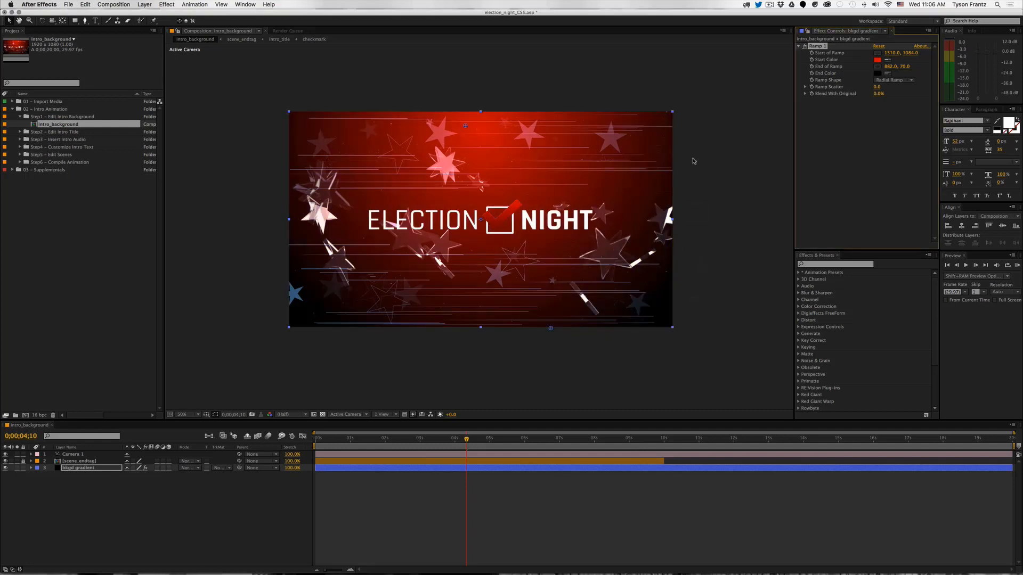
# Step: Try a dark shade for the End Color of the bkgd gradient's Ramp effect
pyautogui.click(877, 74)
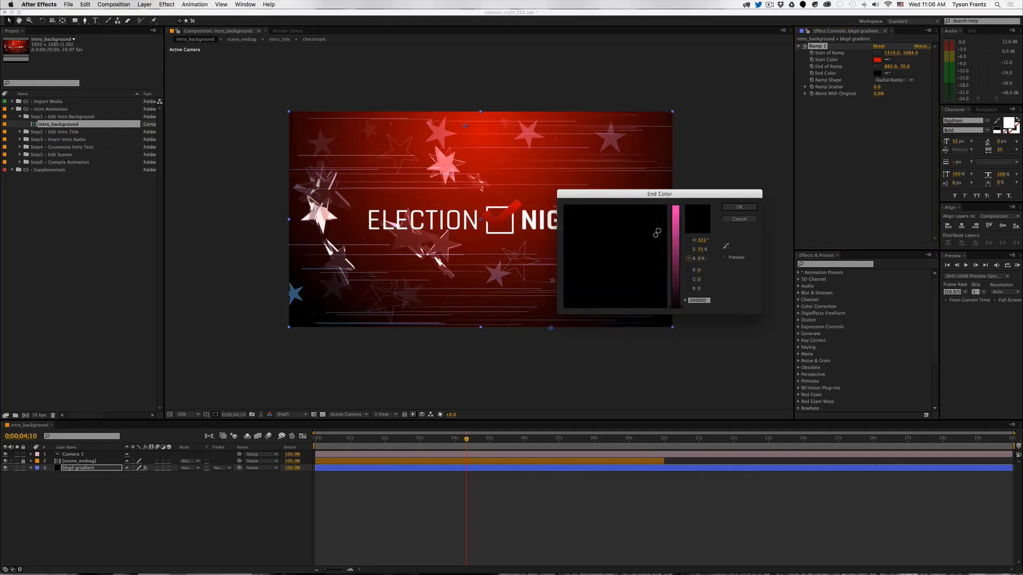
pyautogui.moveTo(657, 233); pyautogui.dragTo(676, 224)
pyautogui.moveTo(678, 281)
pyautogui.mouseDown()
pyautogui.moveTo(679, 267)
pyautogui.moveTo(673, 290)
pyautogui.mouseUp()
pyautogui.press('Return')
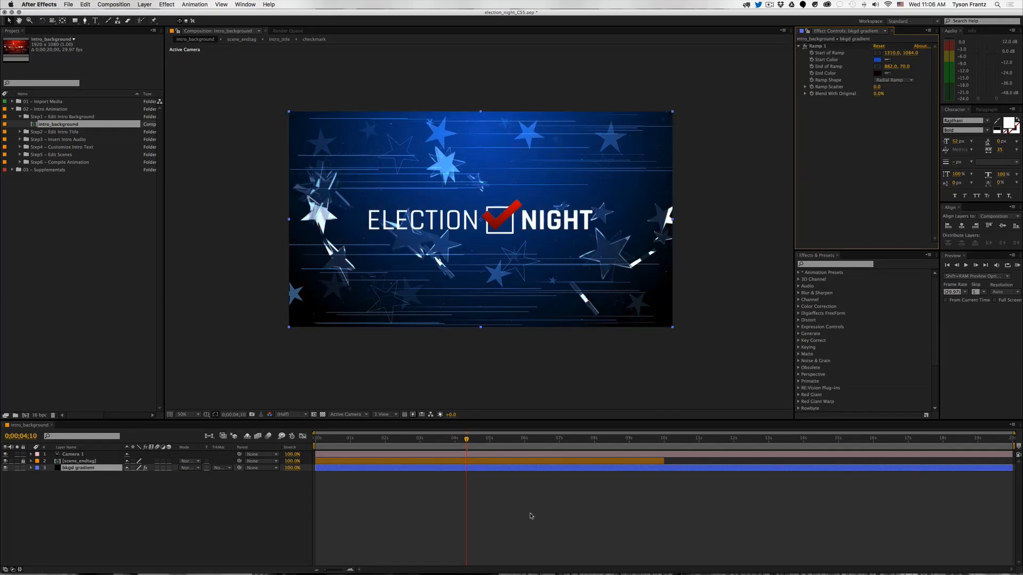
# Step: Widen the area showing the bkgd gradient layer's effect controls and check where its visibility is enabled
pyautogui.click(531, 516)
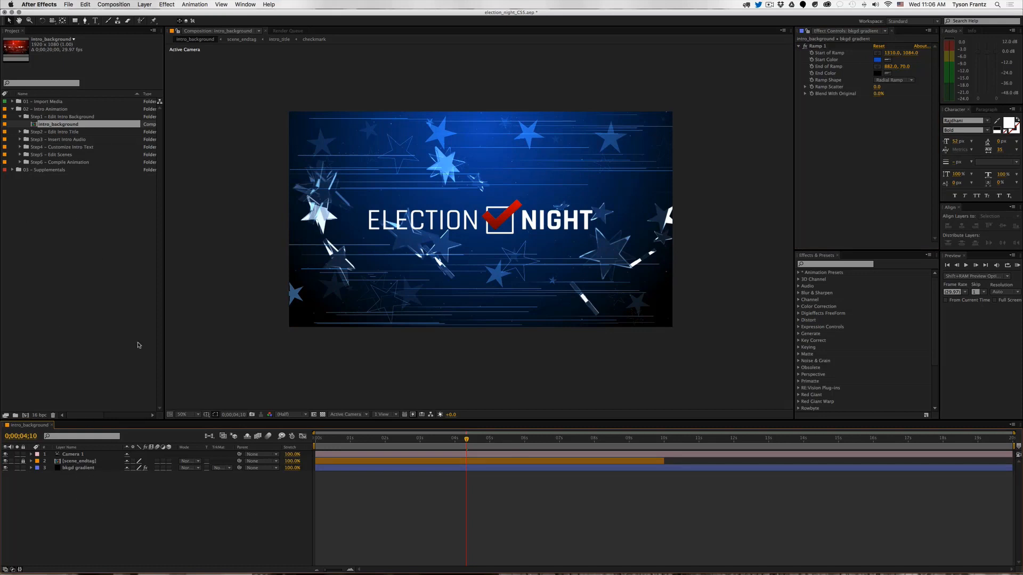
pyautogui.click(72, 469)
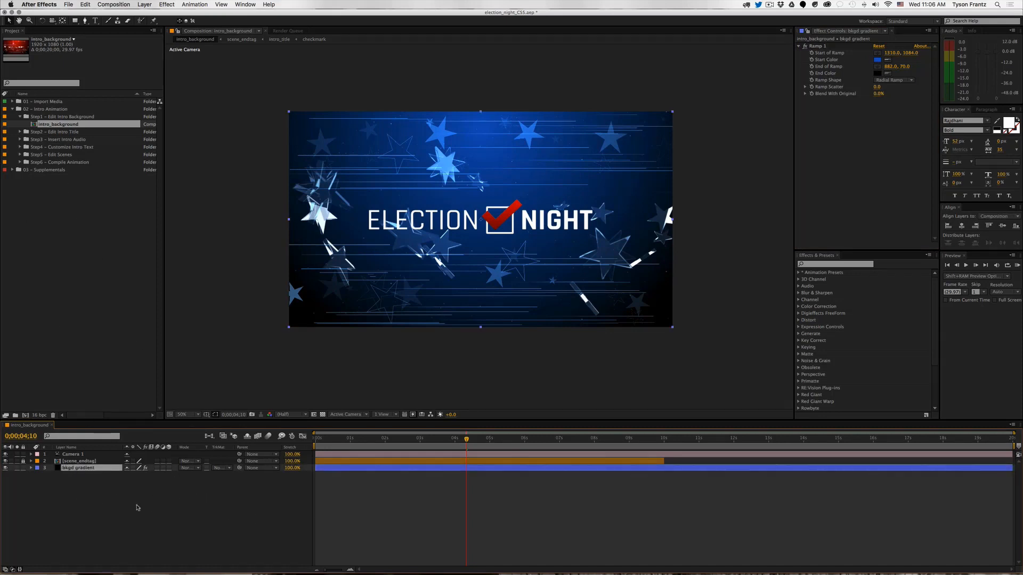
pyautogui.click(138, 507)
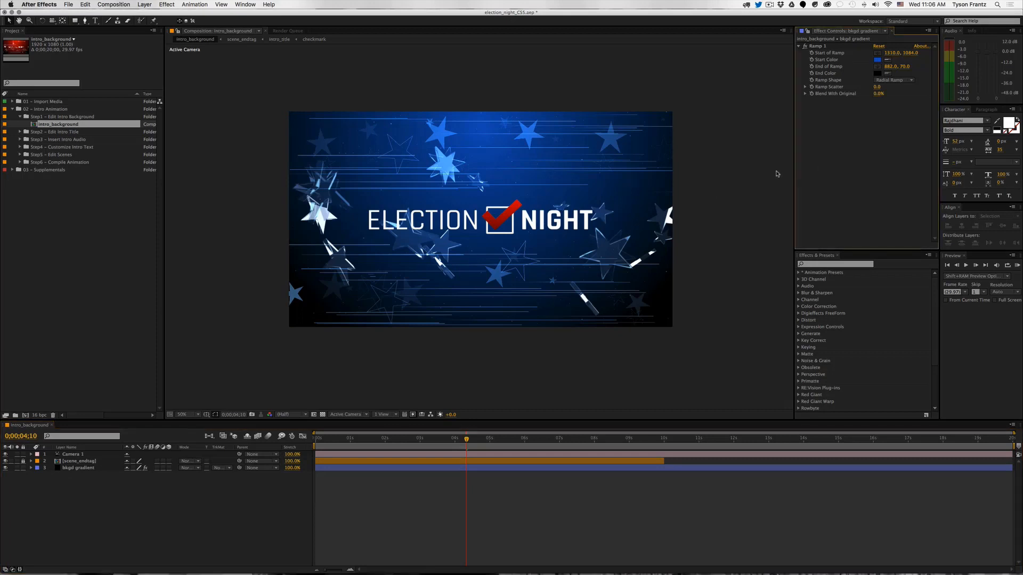
pyautogui.moveTo(791, 159); pyautogui.dragTo(759, 155)
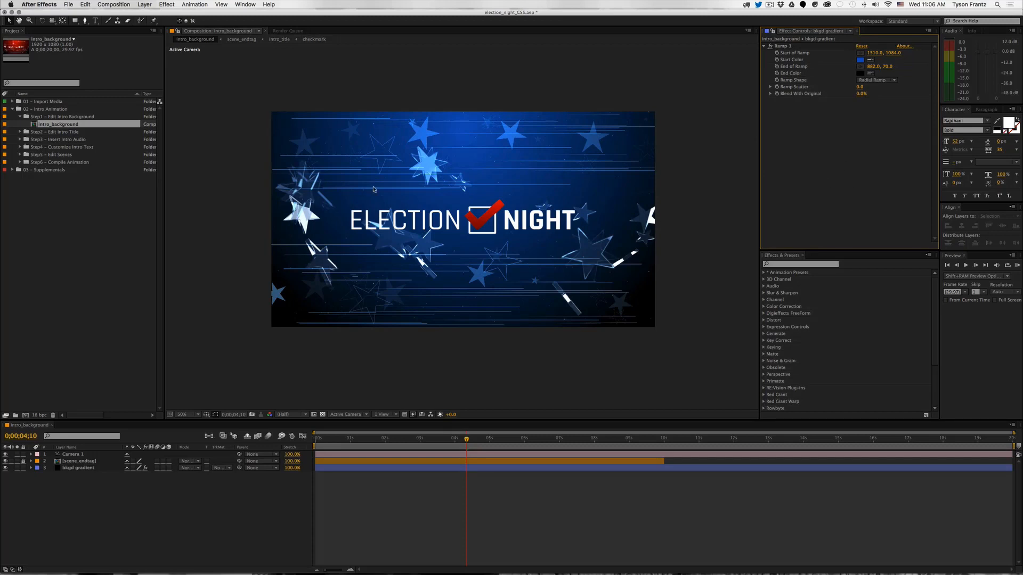
pyautogui.click(246, 5)
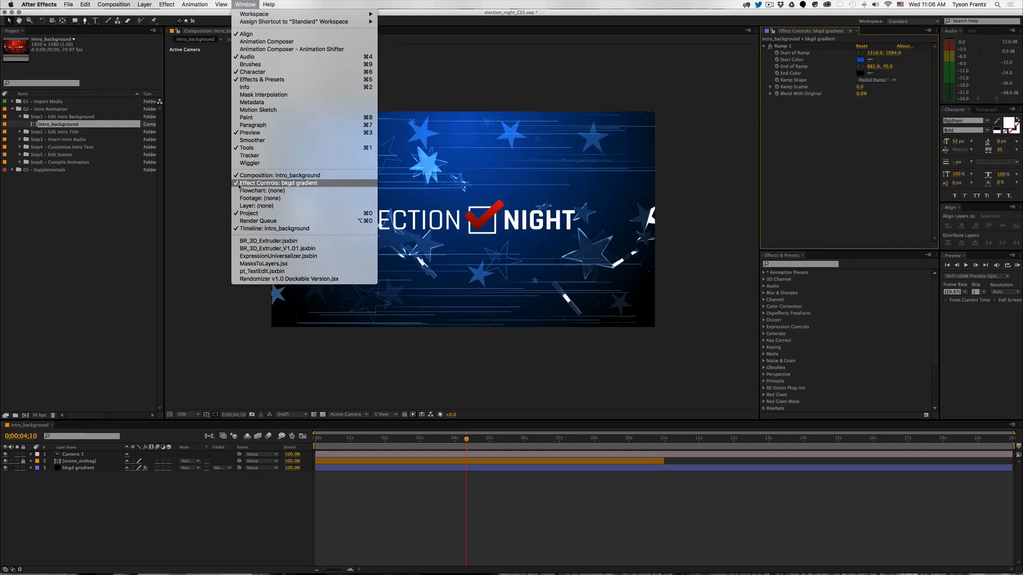
pyautogui.click(191, 234)
# Step: Close the intro_background composition and collapse the Step1 - Edit Intro Background folder
pyautogui.click(508, 478)
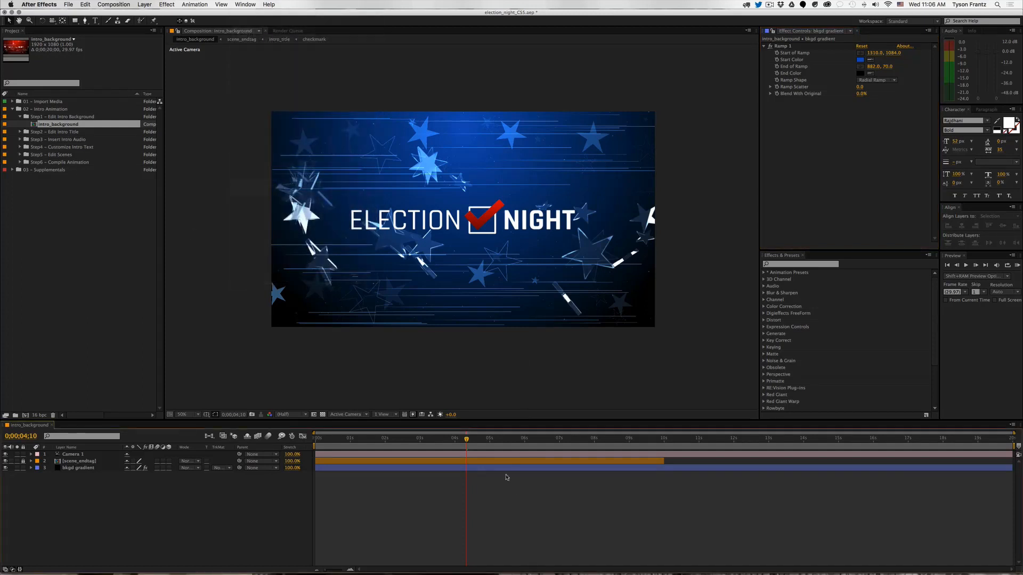
pyautogui.press('super+w')
pyautogui.click(100, 254)
pyautogui.click(32, 118)
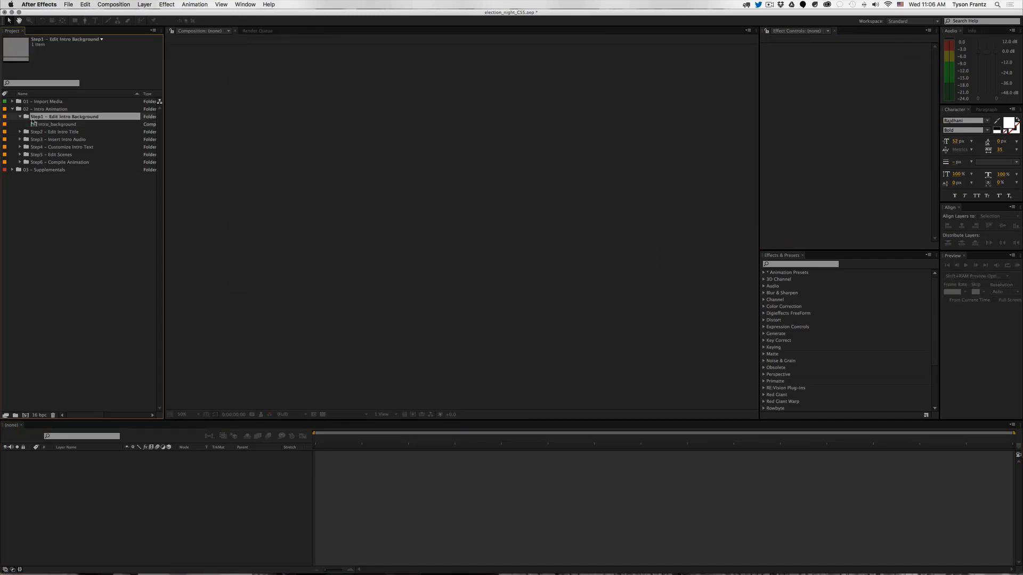
pyautogui.click(20, 116)
# Step: Open the checkmark composition from the Step2 - Edit Intro Title folder
pyautogui.click(39, 125)
pyautogui.click(21, 125)
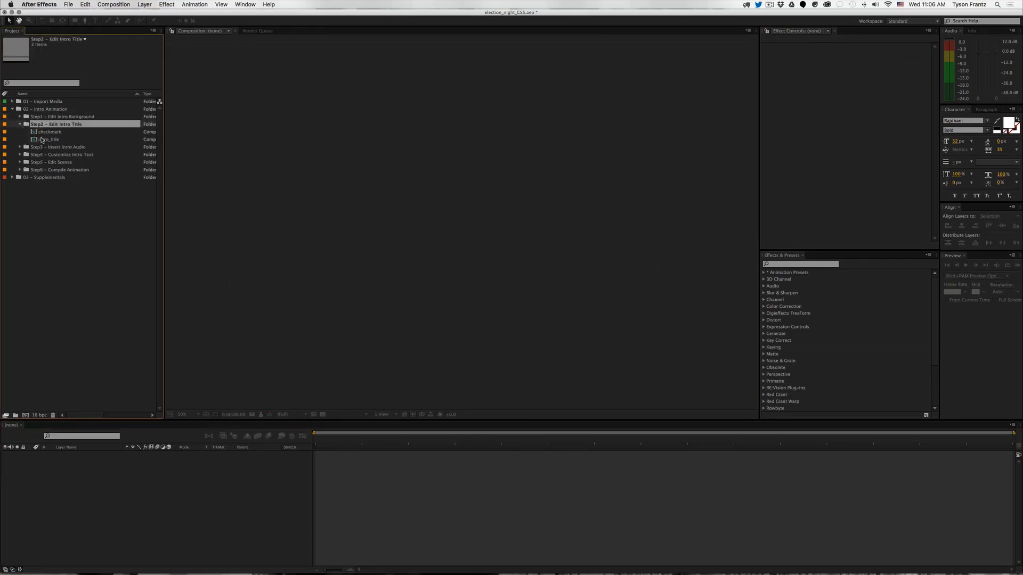
pyautogui.click(47, 132)
pyautogui.doubleClick(50, 133)
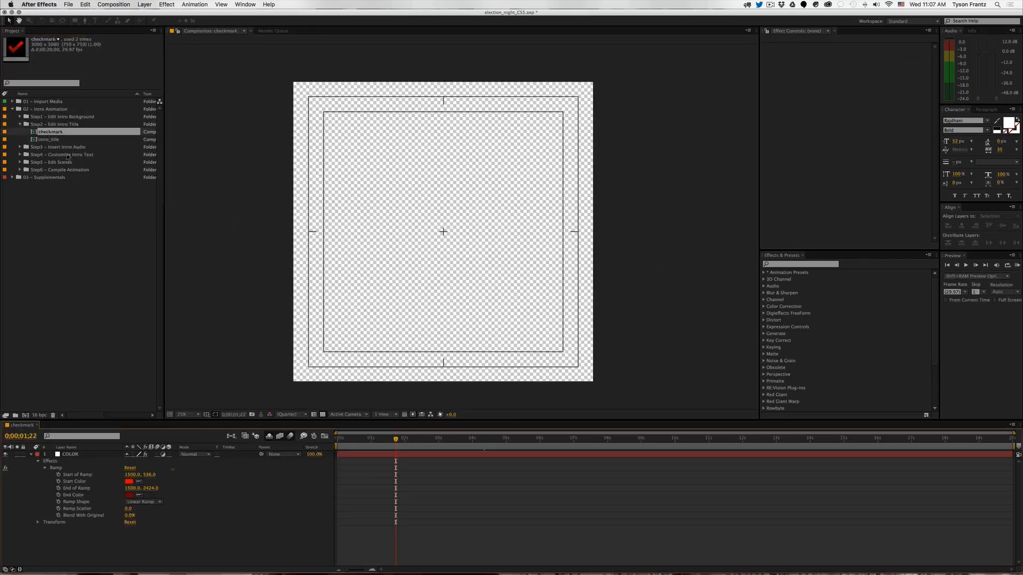
# Step: Move the checkmark composition to 0;00;04;00 and select the Start Color property of the COLOR layer's Ramp effect
pyautogui.click(355, 443)
pyautogui.moveTo(354, 443); pyautogui.dragTo(448, 440)
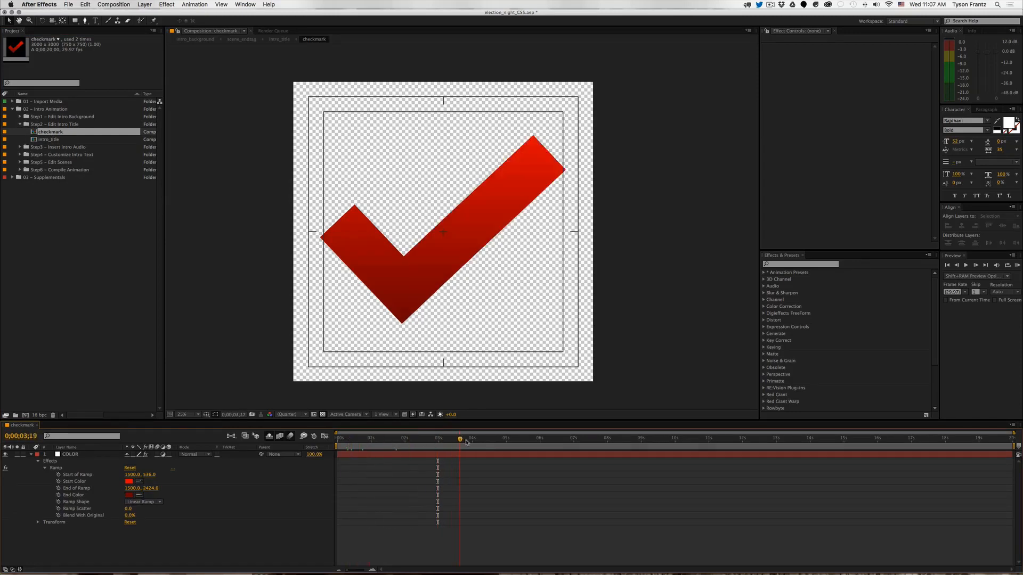
pyautogui.click(472, 439)
pyautogui.click(80, 482)
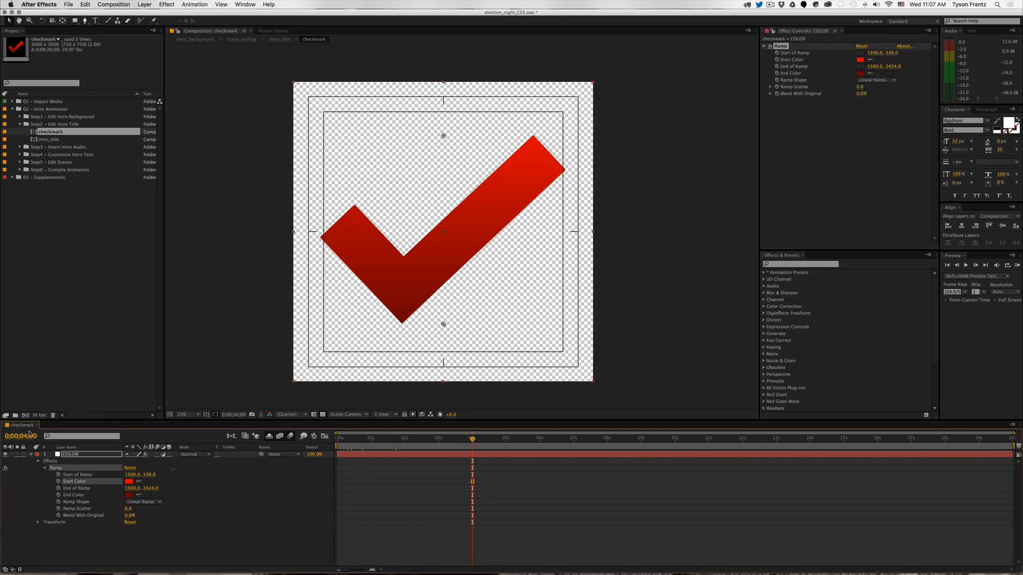
# Step: Open the intro_title composition and preview its title animation up to 0;00;02;00
pyautogui.doubleClick(49, 140)
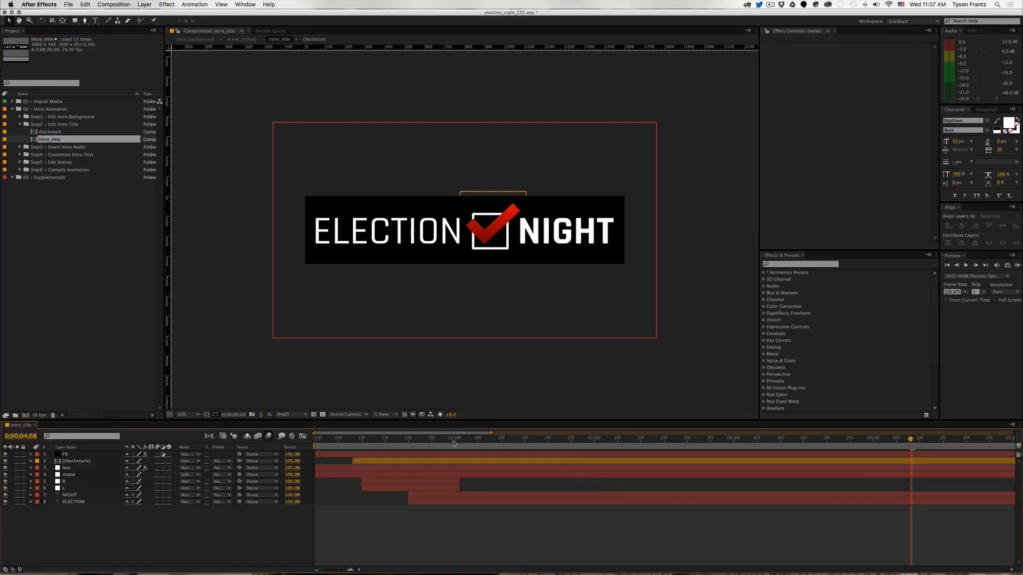
pyautogui.click(593, 442)
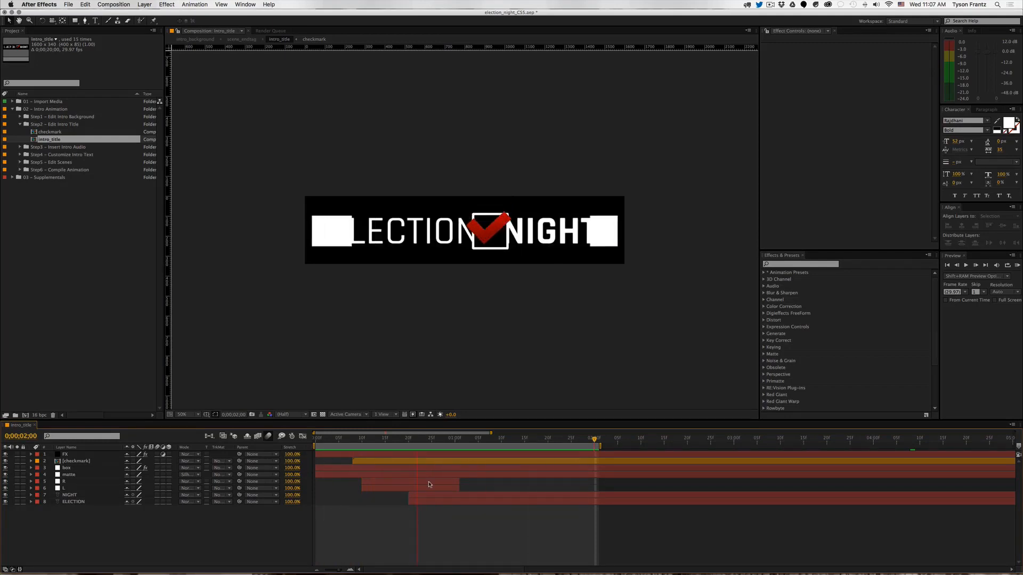
pyautogui.click(483, 453)
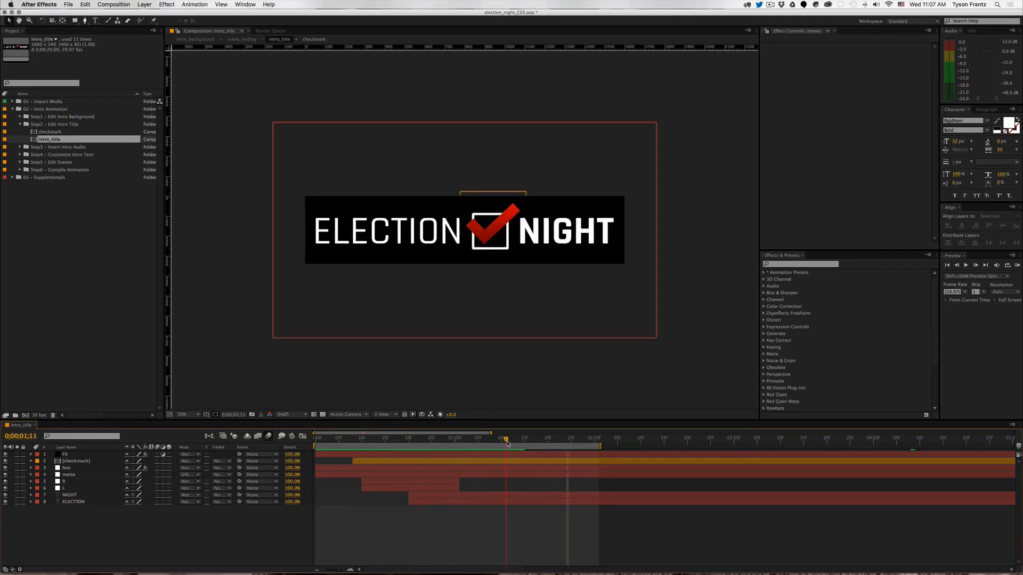
# Step: Move the intro_title composition to 0;00;01;14 and highlight the NIGHT and ELECTION text layers
pyautogui.press('pagedown')
pyautogui.press('pagedown')
pyautogui.press('pagedown')
pyautogui.moveTo(485, 492); pyautogui.dragTo(505, 510)
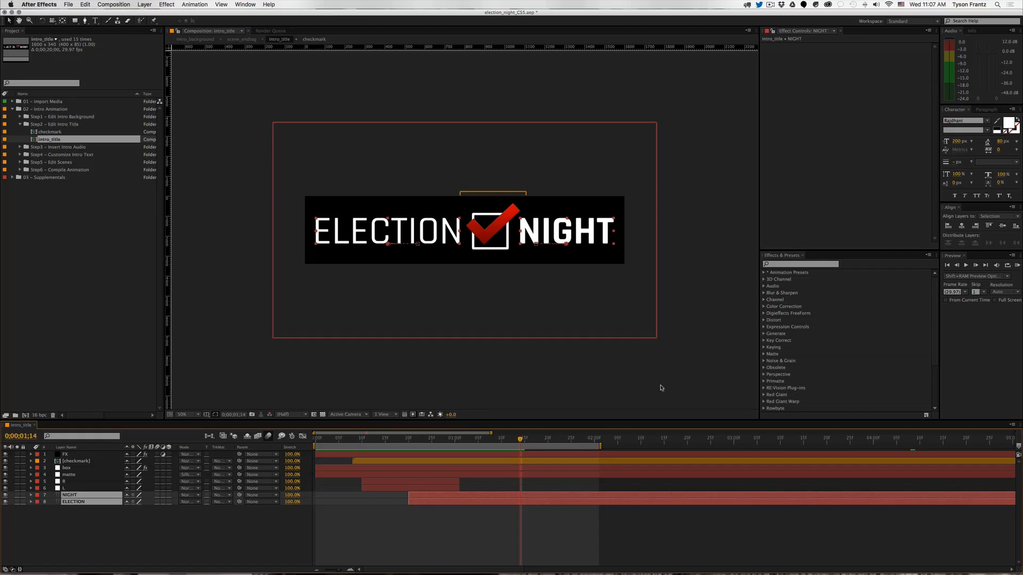
pyautogui.click(635, 511)
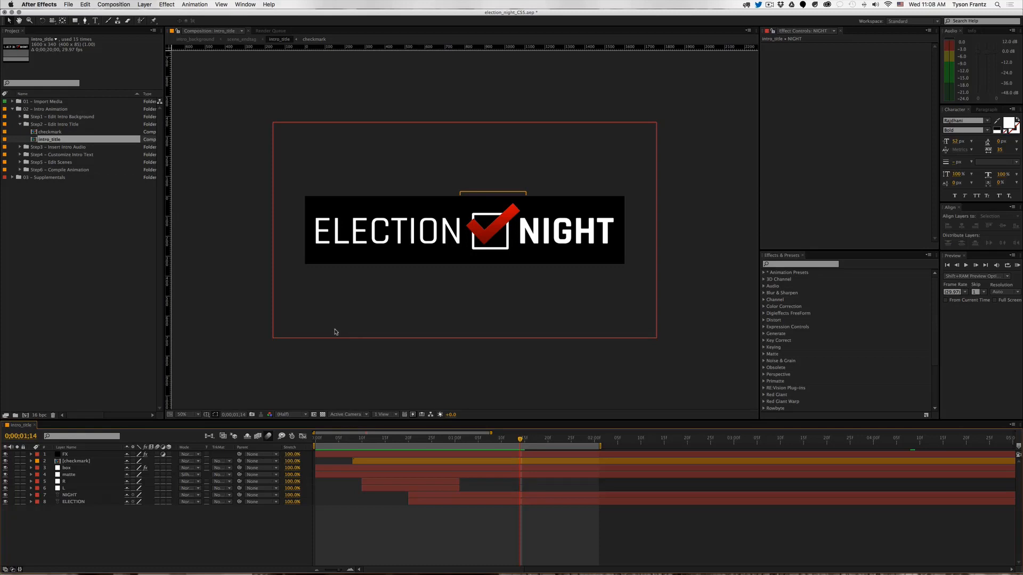
# Step: Replace the NIGHT text in the intro_title composition with 2016
pyautogui.click(76, 502)
pyautogui.click(70, 495)
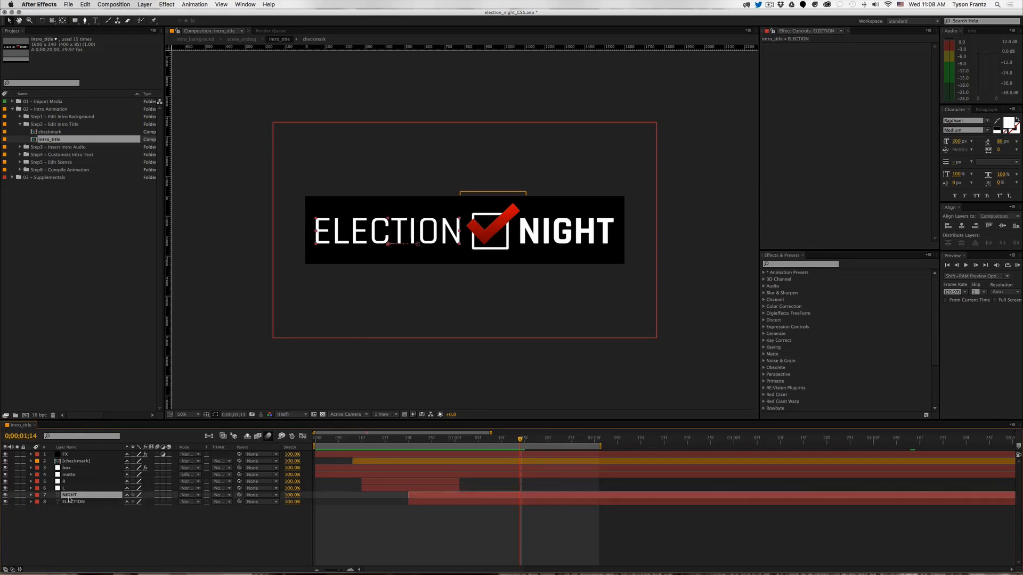
pyautogui.doubleClick(541, 234)
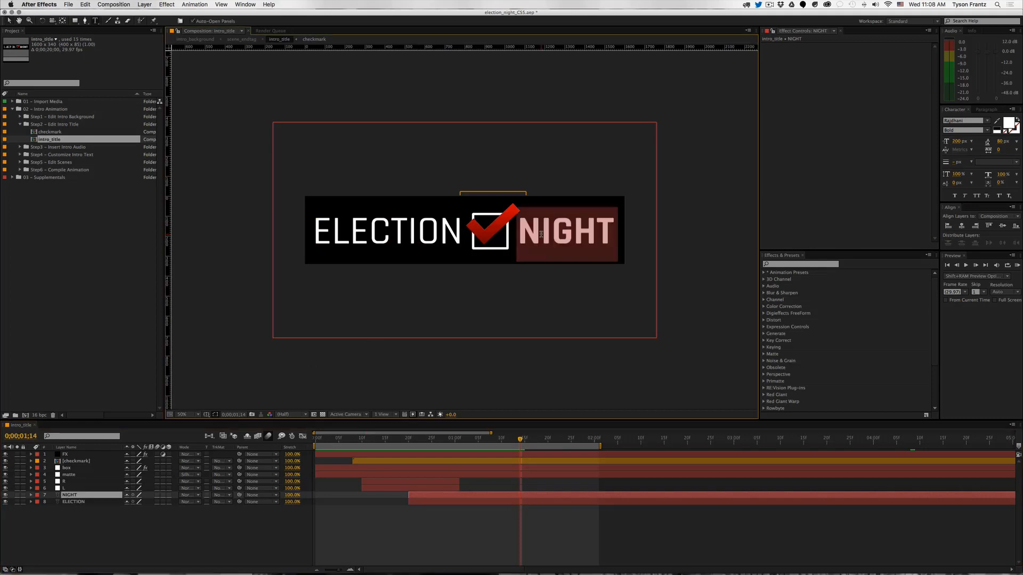
pyautogui.write('2016')
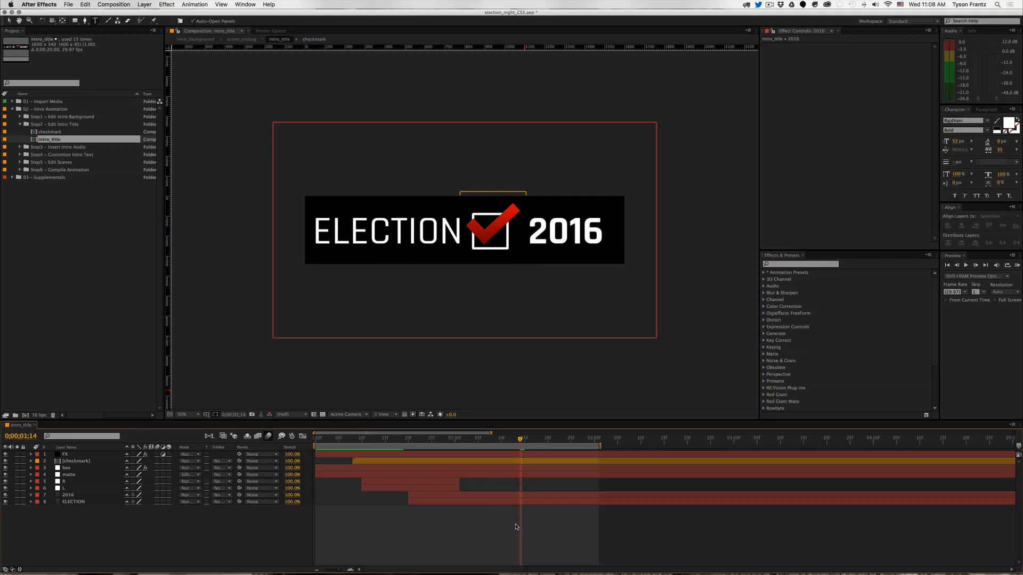
# Step: Enlarge the 2016 text to 230 px and set its font style to Light
pyautogui.click(498, 496)
pyautogui.click(957, 142)
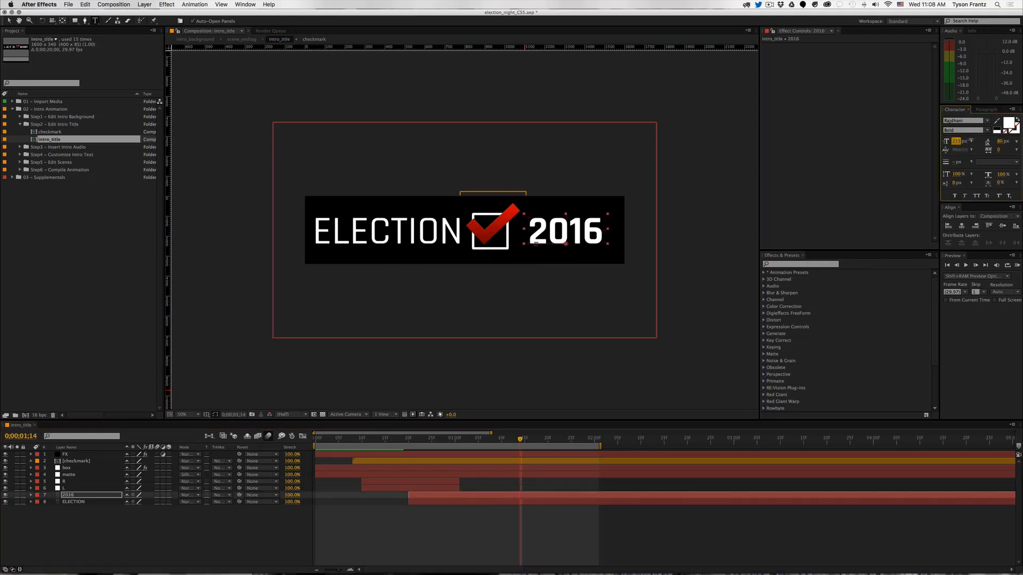
pyautogui.click(985, 131)
pyautogui.click(985, 132)
pyautogui.click(984, 131)
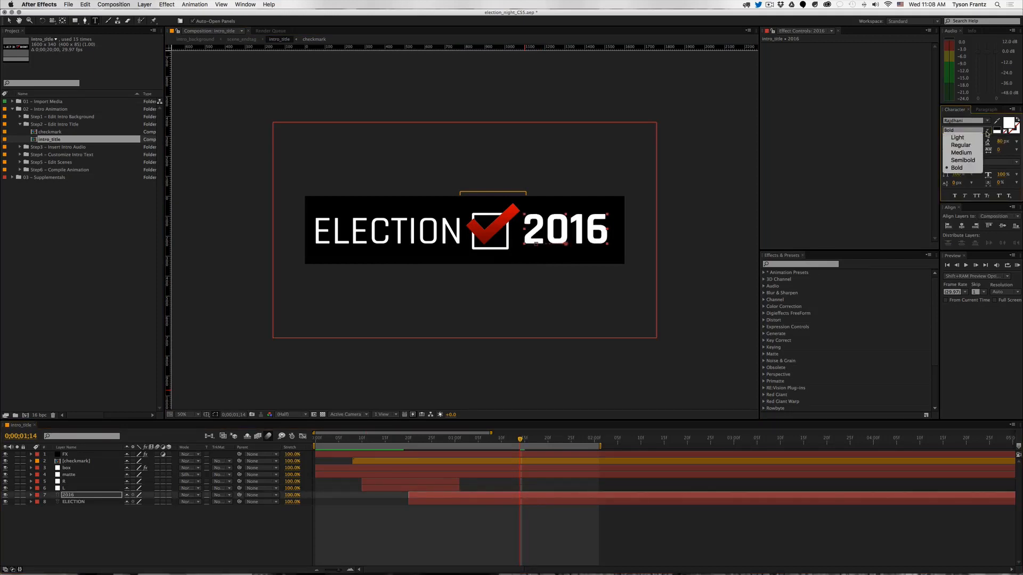
pyautogui.click(969, 138)
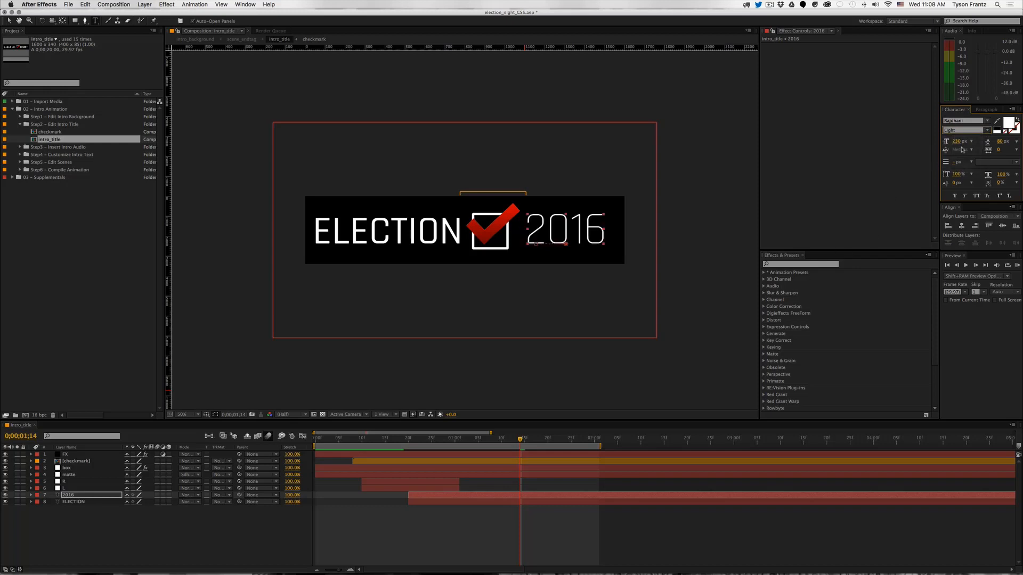
# Step: Reveal the 2016 layer's Anchor Point and adjust it to 20.0, -8.0 to reposition the text beside the checkmark
pyautogui.click(119, 496)
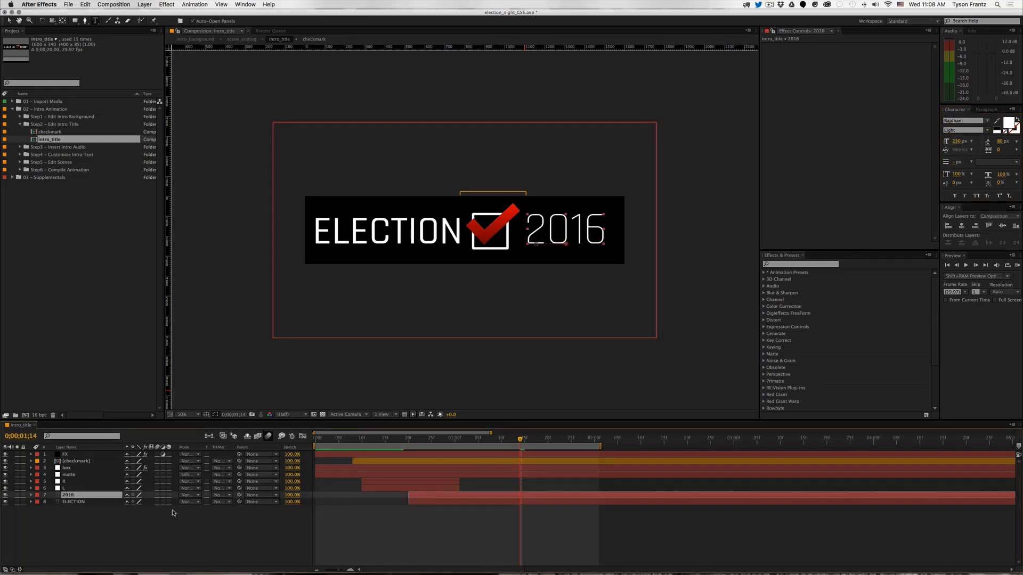
pyautogui.press('a')
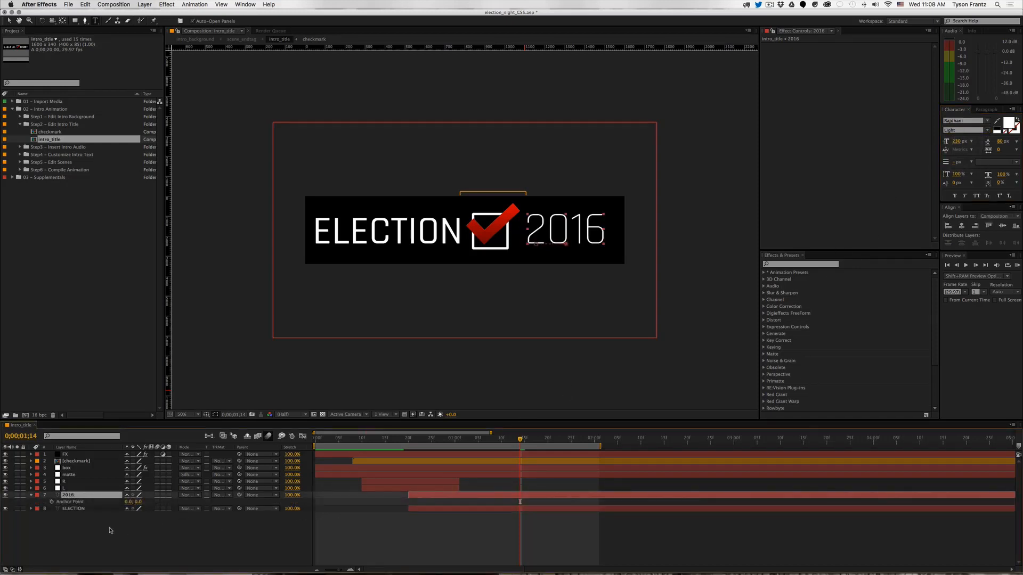
pyautogui.click(74, 490)
pyautogui.click(74, 495)
pyautogui.press('a')
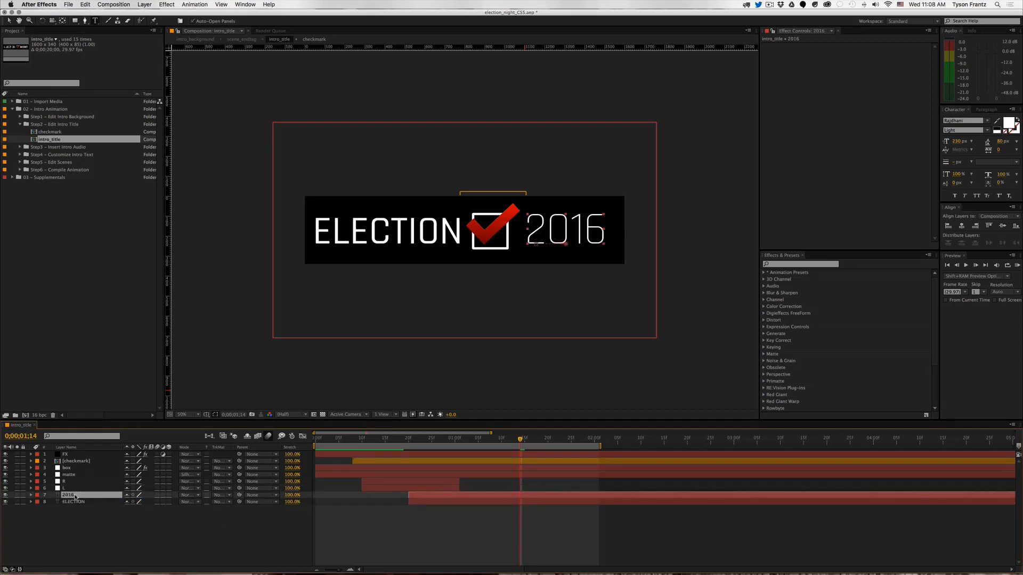
pyautogui.press('a')
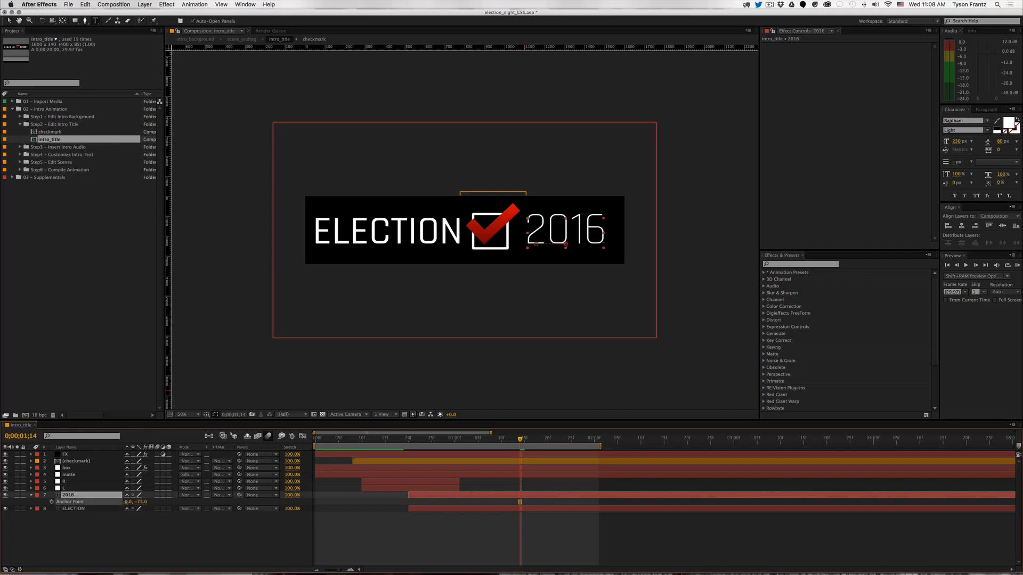
pyautogui.moveTo(130, 502); pyautogui.dragTo(140, 503)
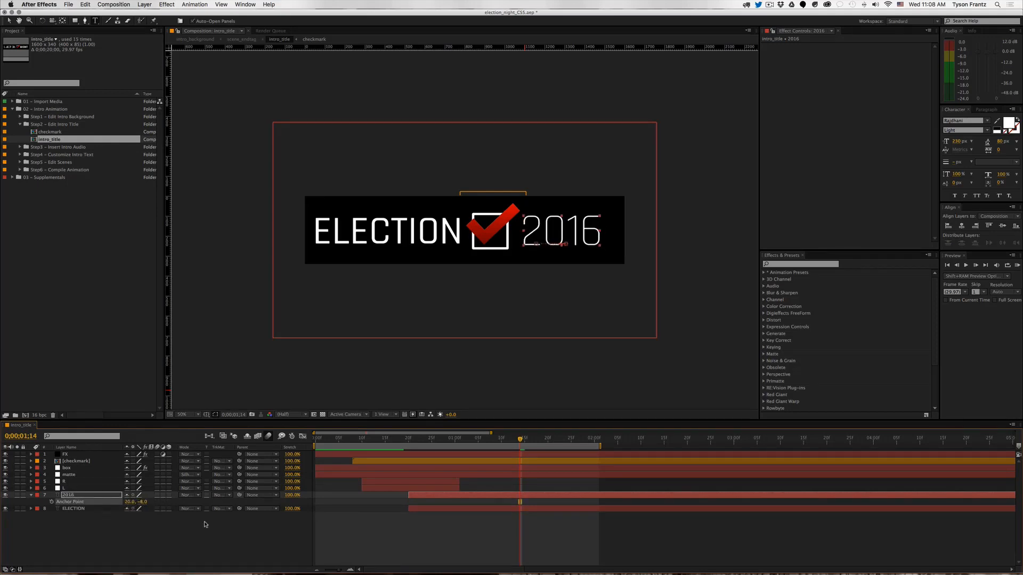
pyautogui.click(198, 528)
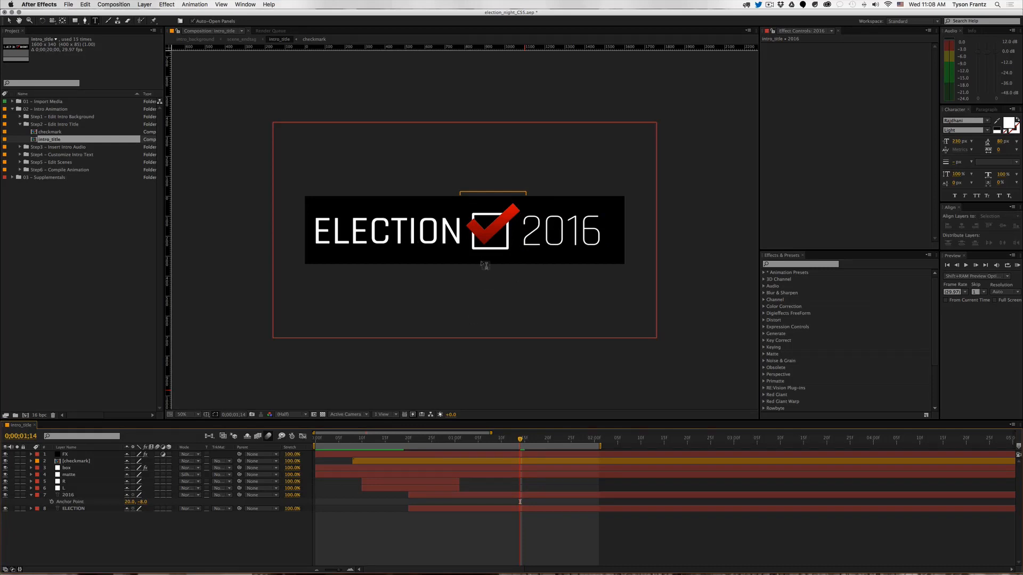
pyautogui.click(75, 496)
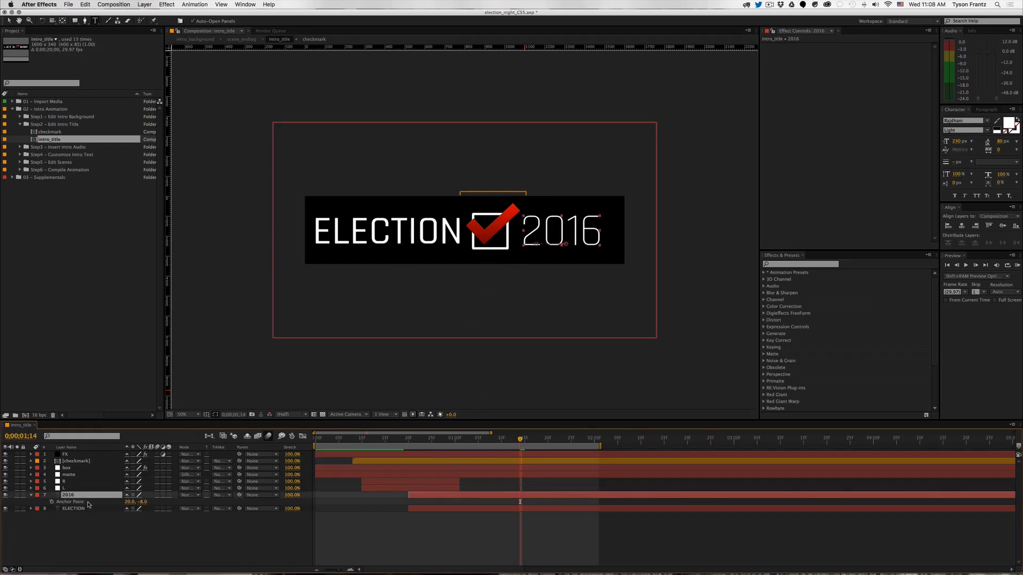
# Step: Undo the anchor point, font style, size and text changes to restore the original NIGHT title layer
pyautogui.press('super+z')
pyautogui.press('super+z')
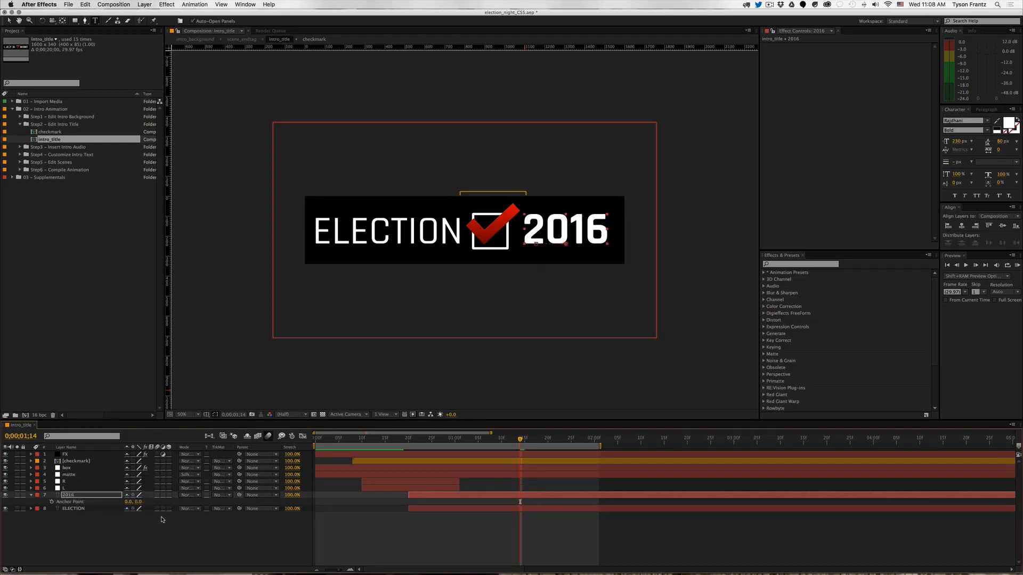
pyautogui.press('super+z')
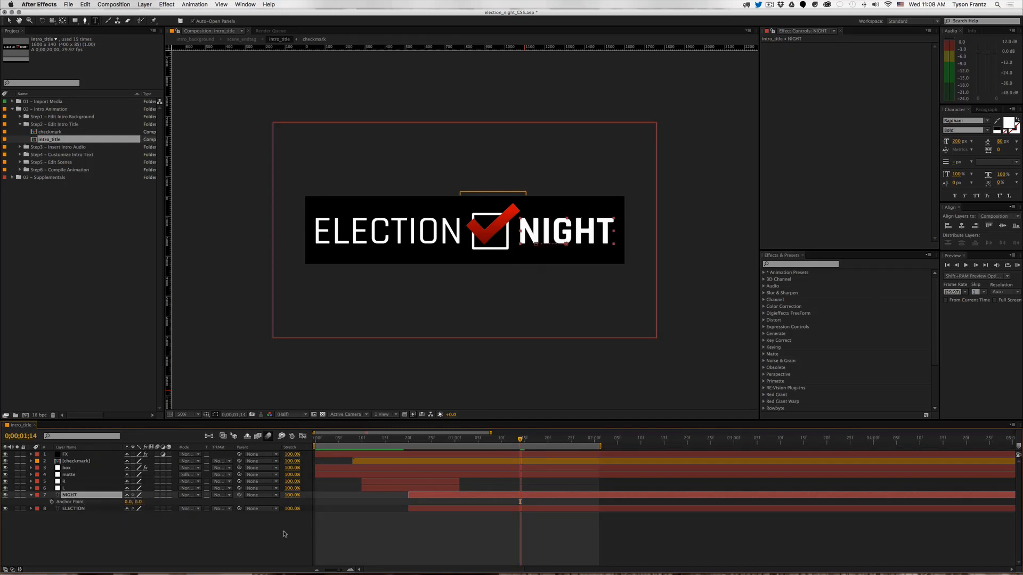
pyautogui.click(357, 541)
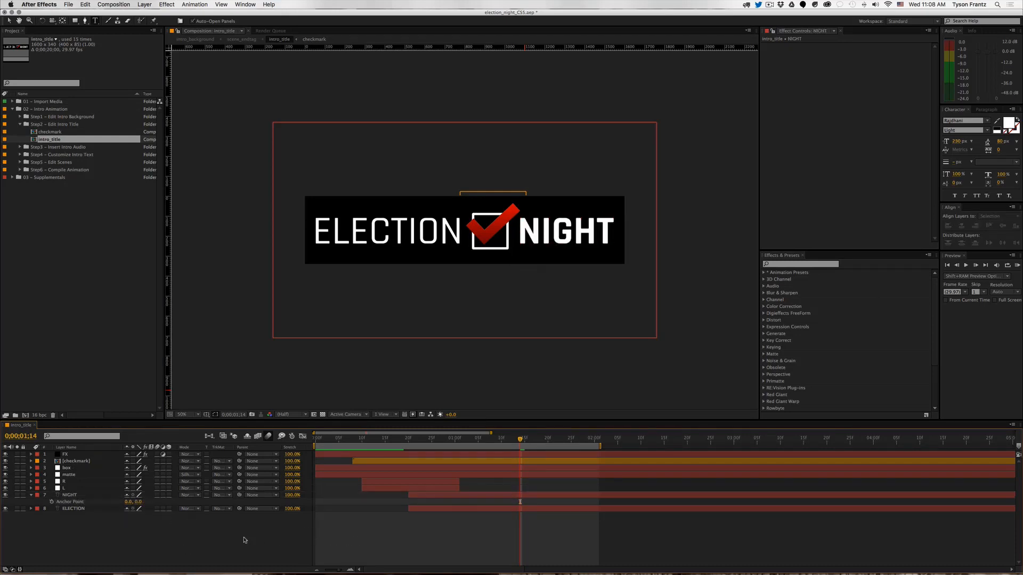
# Step: Collapse the NIGHT layer's properties and highlight the NIGHT and ELECTION text layers
pyautogui.click(31, 498)
pyautogui.click(80, 495)
pyautogui.click(88, 501)
pyautogui.click(145, 536)
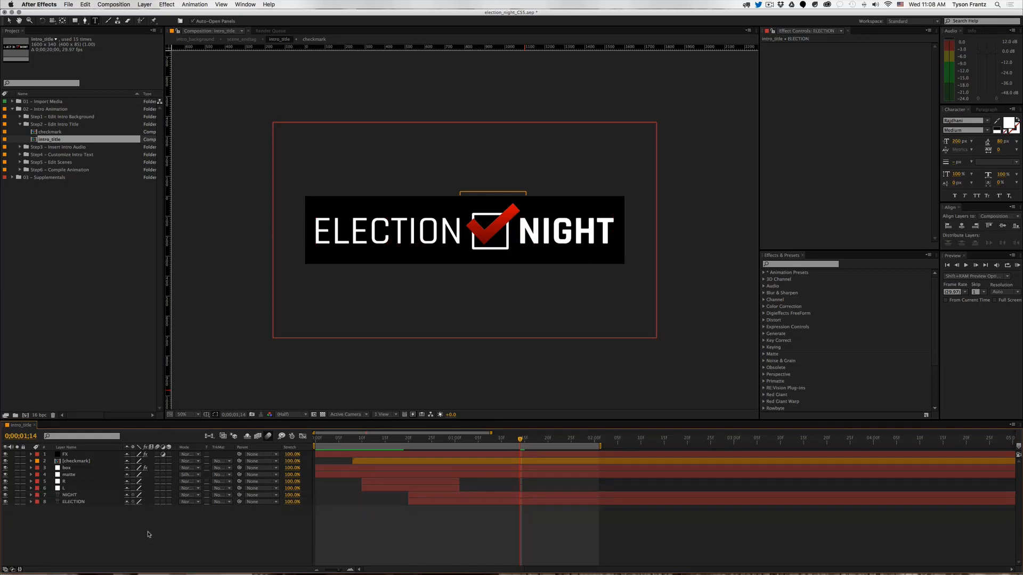
# Step: Close the intro_title composition and open intro_soundtrack from the Step3 - Insert Intro Audio folder
pyautogui.press('super+w')
pyautogui.click(57, 131)
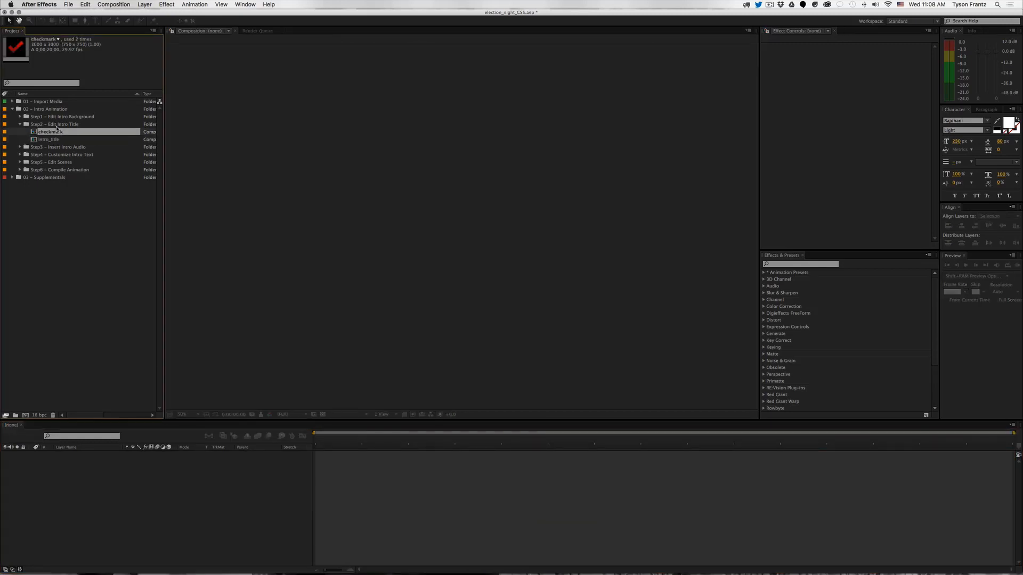
pyautogui.click(56, 125)
pyautogui.click(20, 125)
pyautogui.click(19, 132)
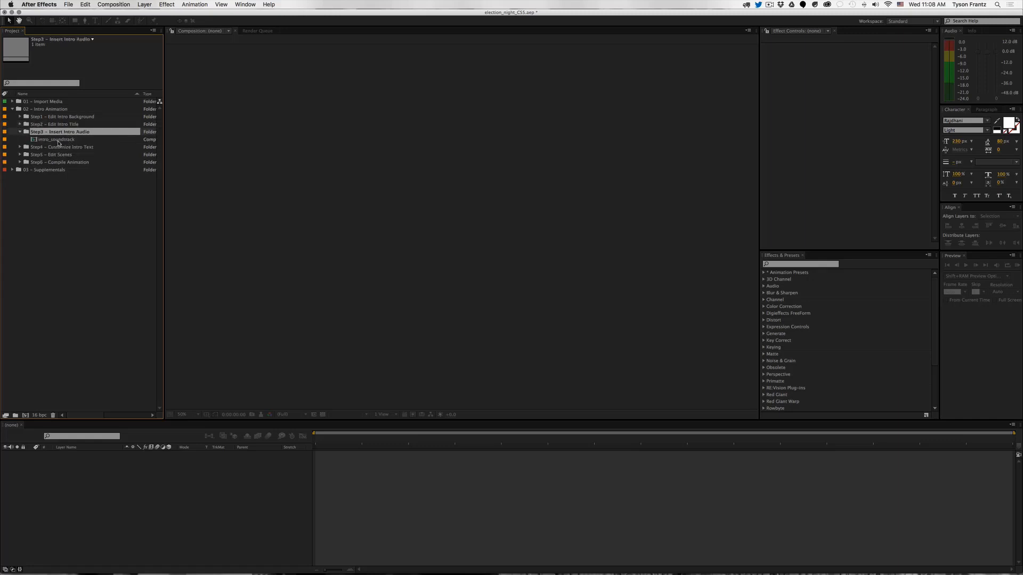
pyautogui.doubleClick(57, 139)
# Step: Review the intro_soundtrack composition's settings and leave them without making changes
pyautogui.click(478, 442)
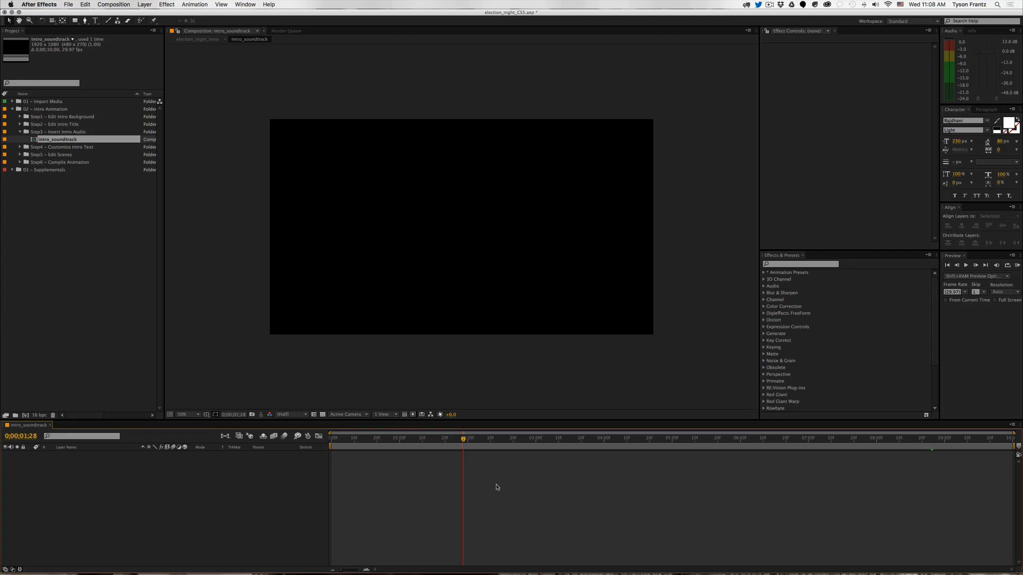
pyautogui.press('super+k')
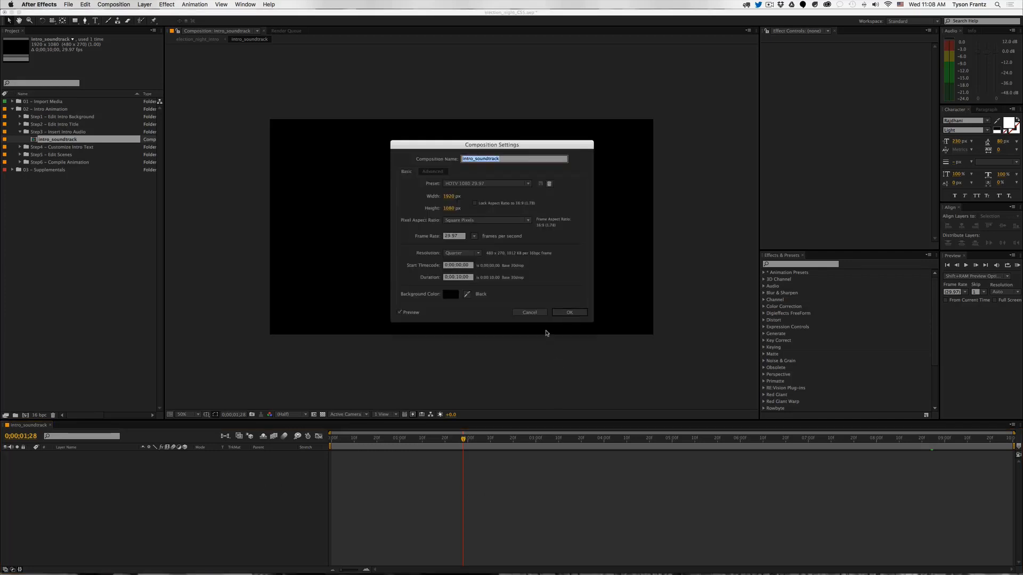
pyautogui.click(535, 316)
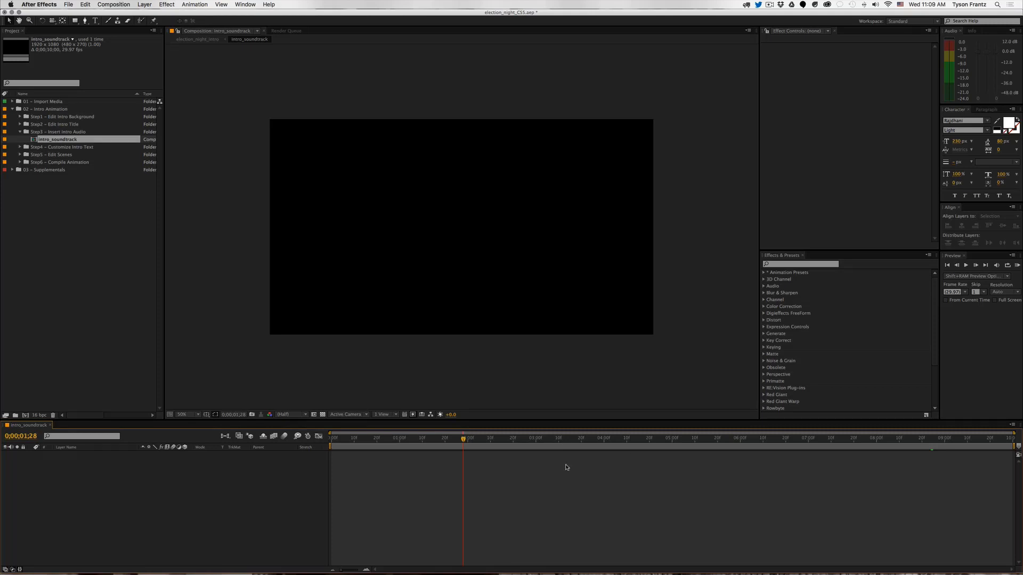
# Step: Close the intro_soundtrack composition and open word_01 from the Step4 - Customize Intro Text folder
pyautogui.click(38, 208)
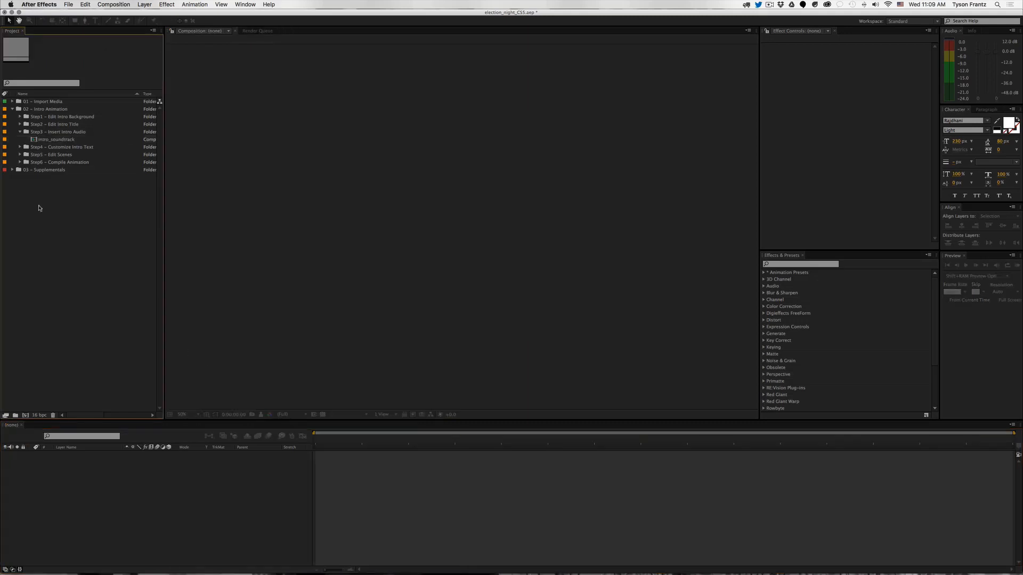
pyautogui.click(49, 133)
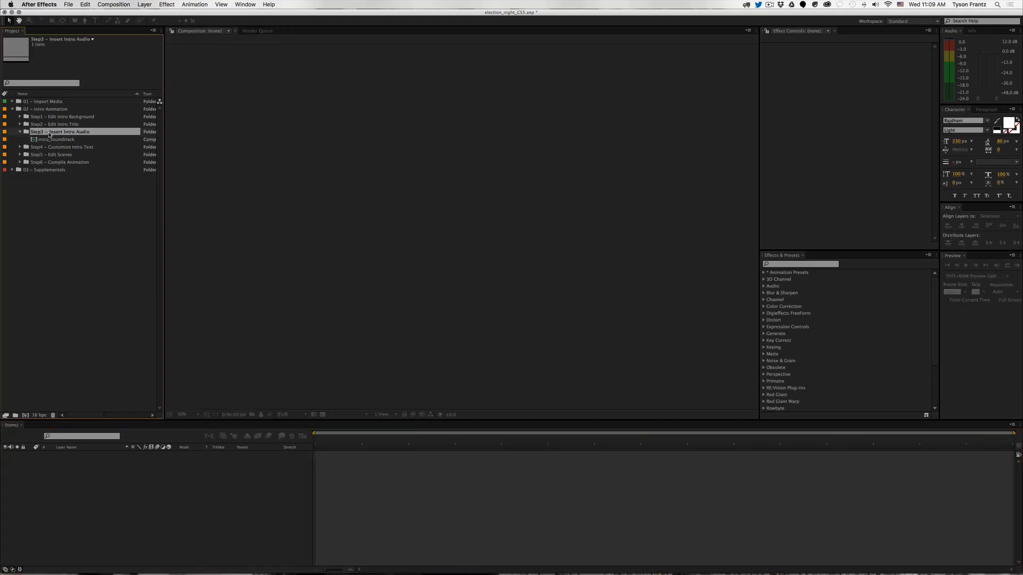
pyautogui.click(21, 132)
pyautogui.click(19, 140)
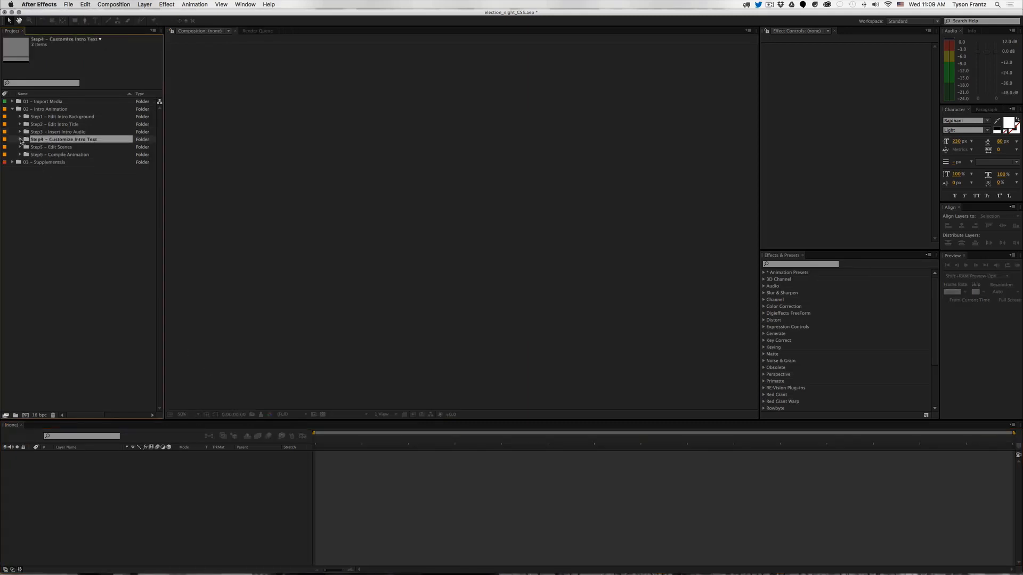
pyautogui.click(21, 140)
pyautogui.doubleClick(49, 147)
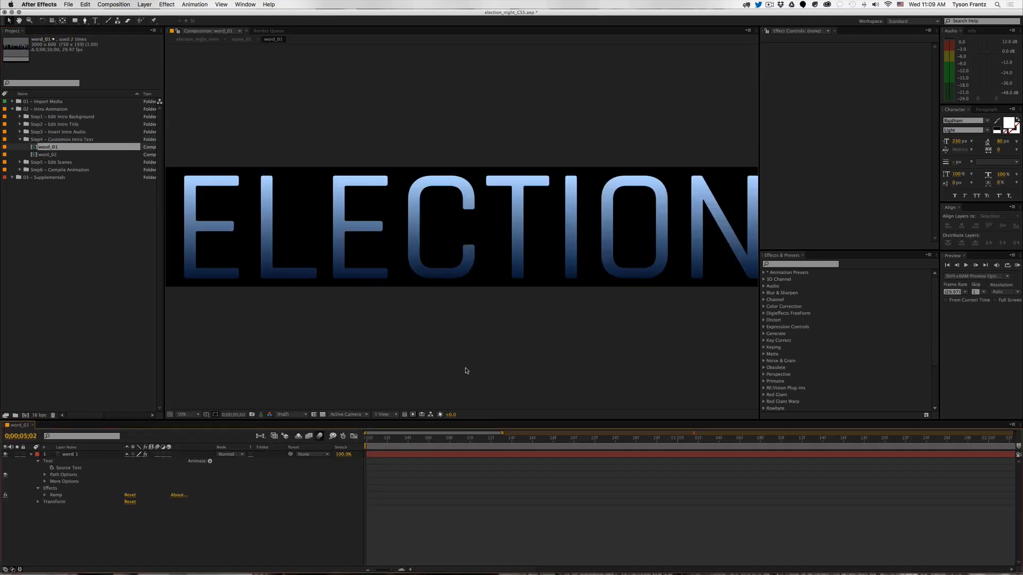
pyautogui.press(',')
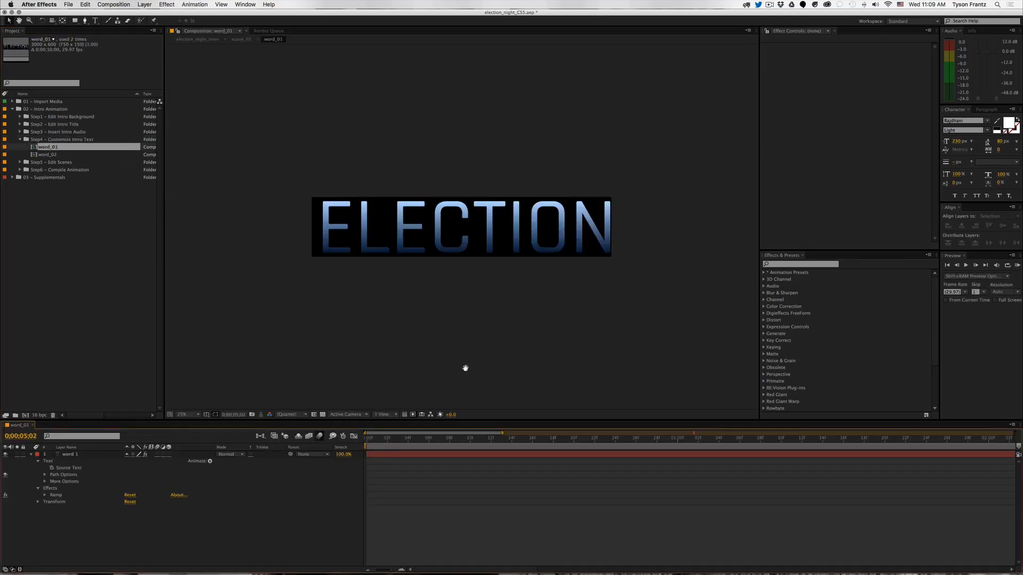
# Step: Open election_night_intro from the Step6 - Compile Animation folder, inspect its words at 0;00;02;07 and 0;00;04;05, and close it
pyautogui.click(20, 171)
pyautogui.doubleClick(49, 177)
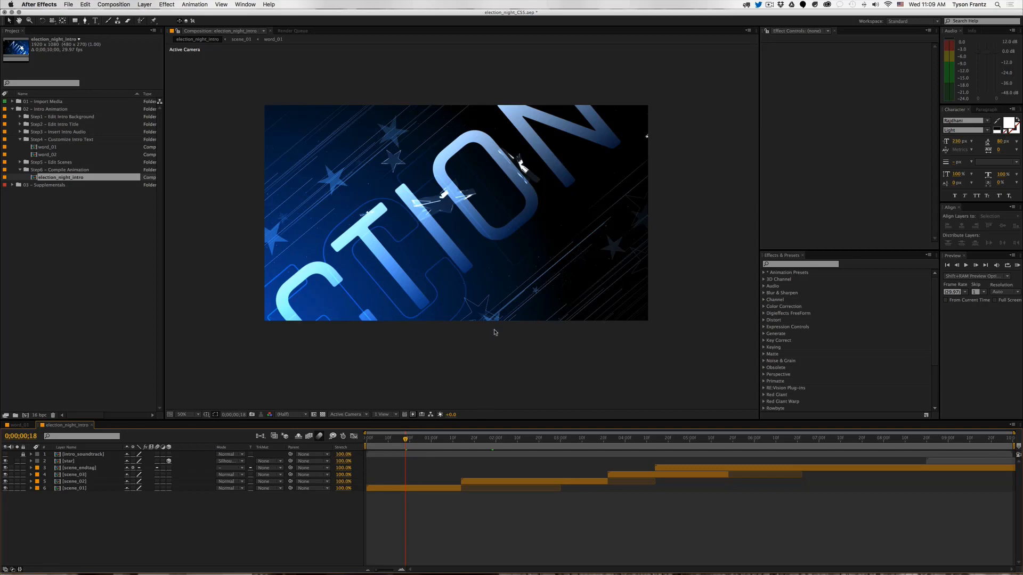
pyautogui.click(511, 446)
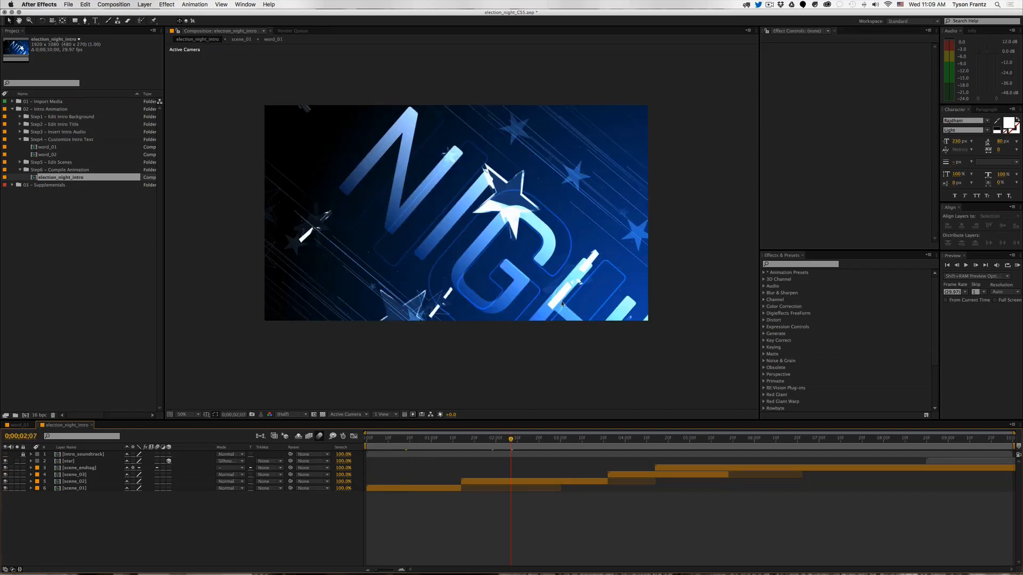
pyautogui.click(635, 446)
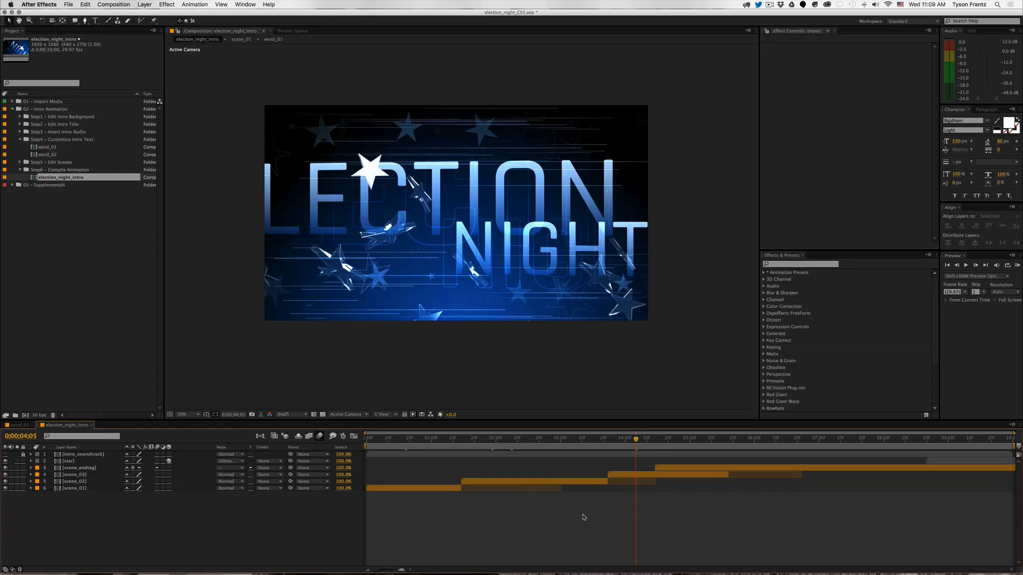
pyautogui.press('super+w')
pyautogui.click(82, 271)
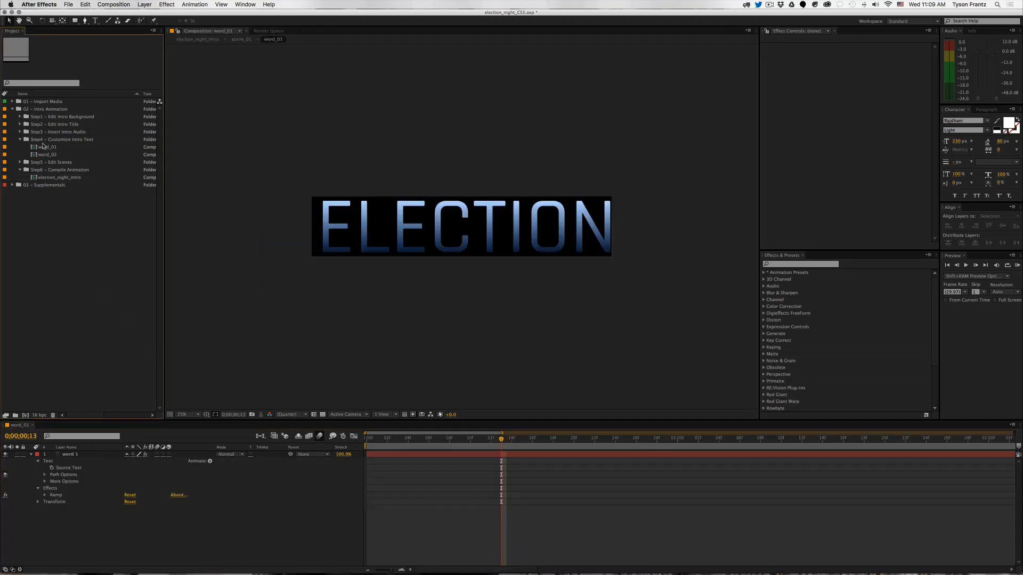
# Step: Open word_02 from the Step4 - Customize Intro Text folder and replace its NIGHT text with 2016
pyautogui.click(44, 147)
pyautogui.doubleClick(48, 154)
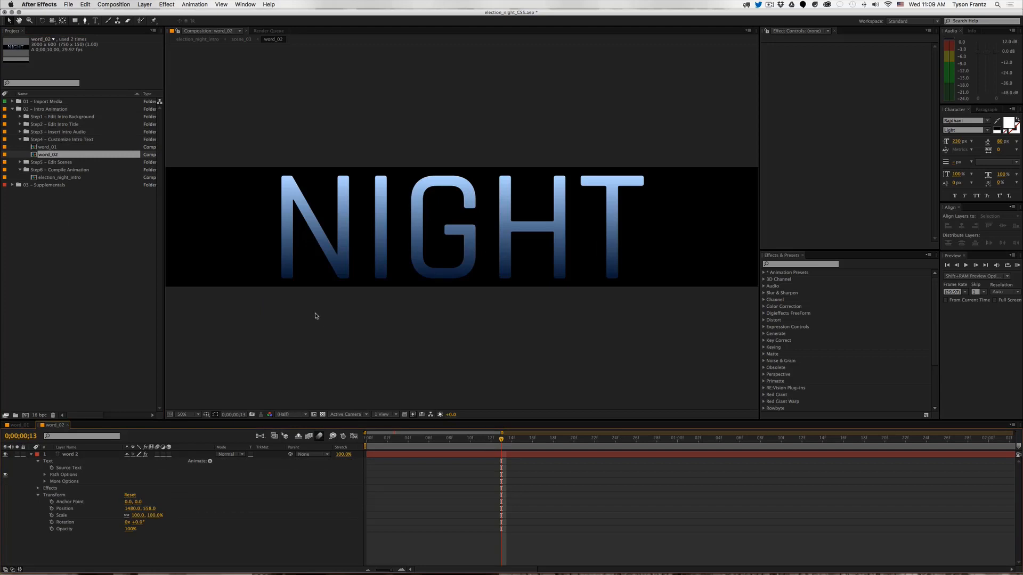
pyautogui.click(315, 316)
pyautogui.press(',')
pyautogui.scroll(-1, 324, 297)
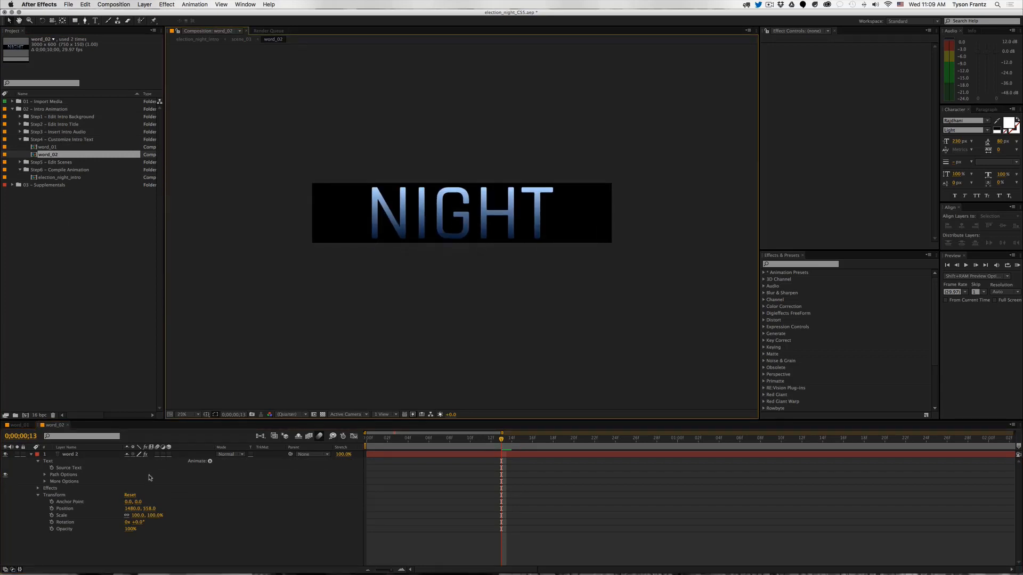
pyautogui.click(158, 440)
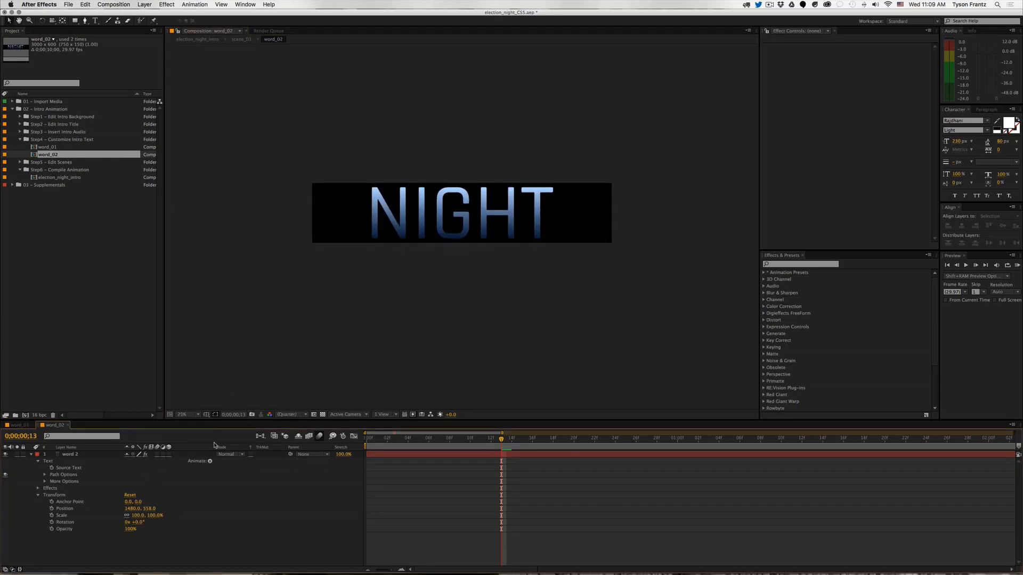
pyautogui.doubleClick(443, 212)
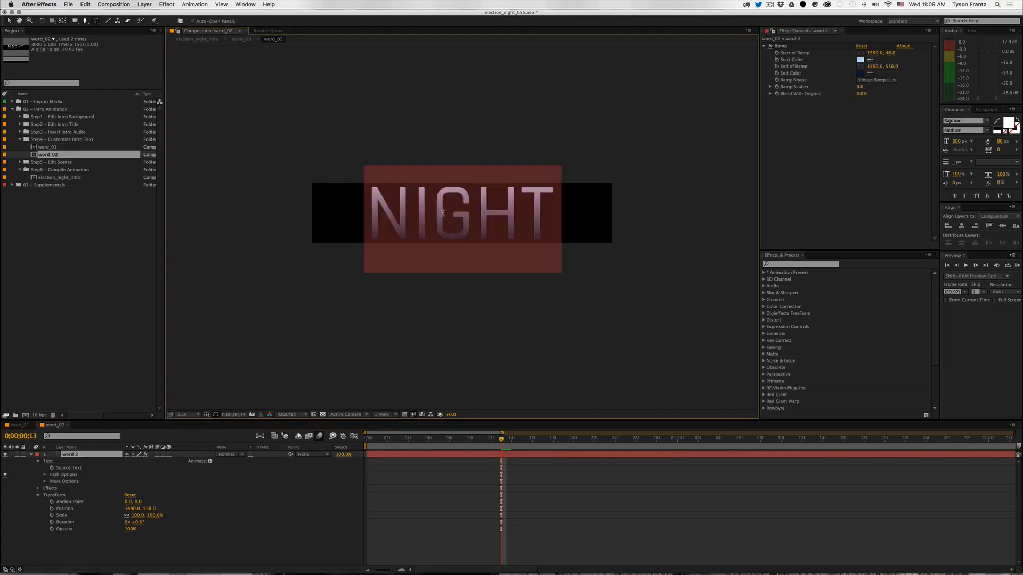
pyautogui.write('2016')
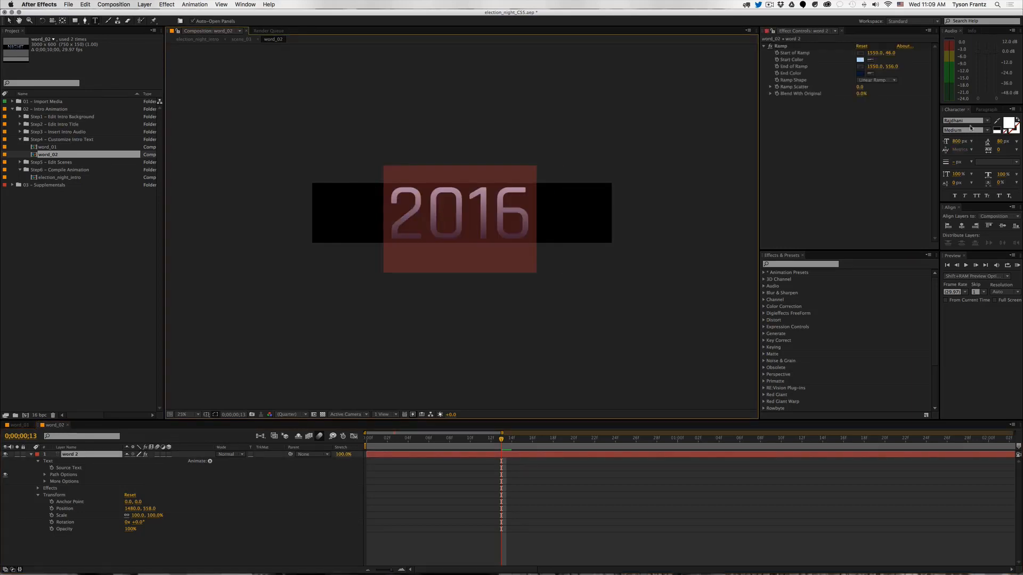
# Step: Set the font style of the 2016 text in word_02 to Bold
pyautogui.click(971, 127)
pyautogui.click(959, 168)
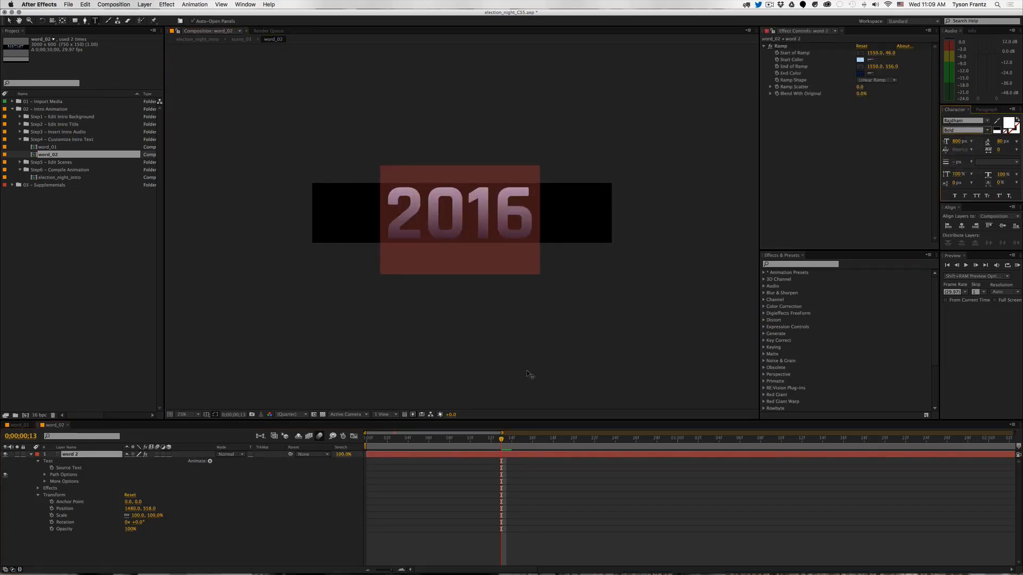
pyautogui.click(580, 505)
# Step: Open election_night_intro and check the 2016 text from 0;00;02;22 through 0;00;04;08
pyautogui.click(24, 428)
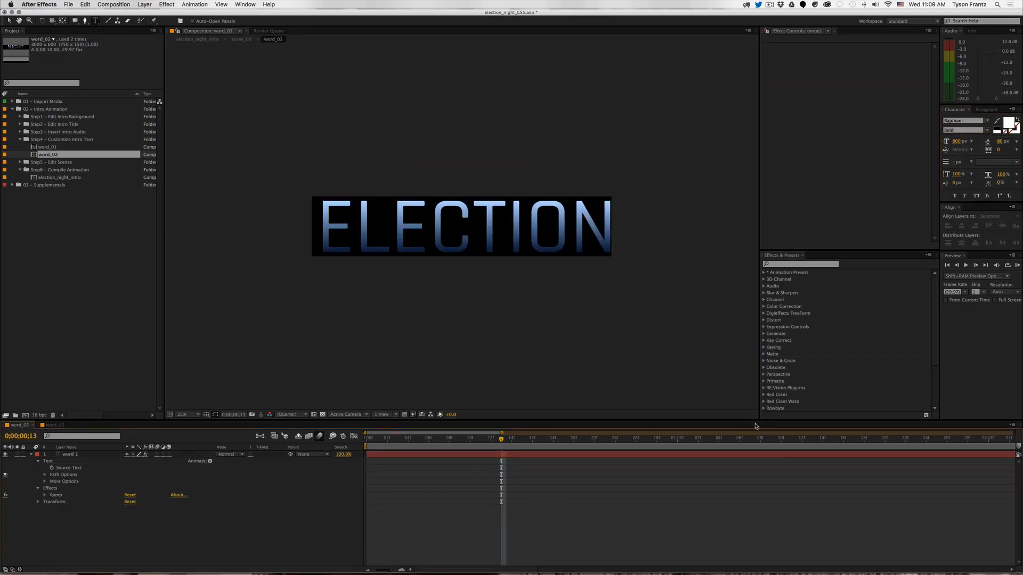
pyautogui.doubleClick(42, 179)
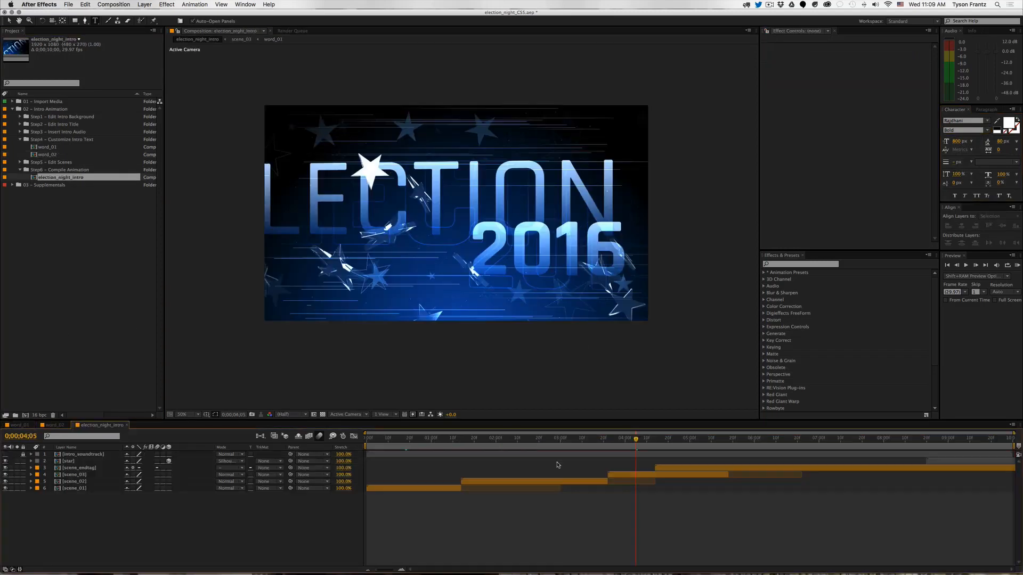
pyautogui.click(543, 440)
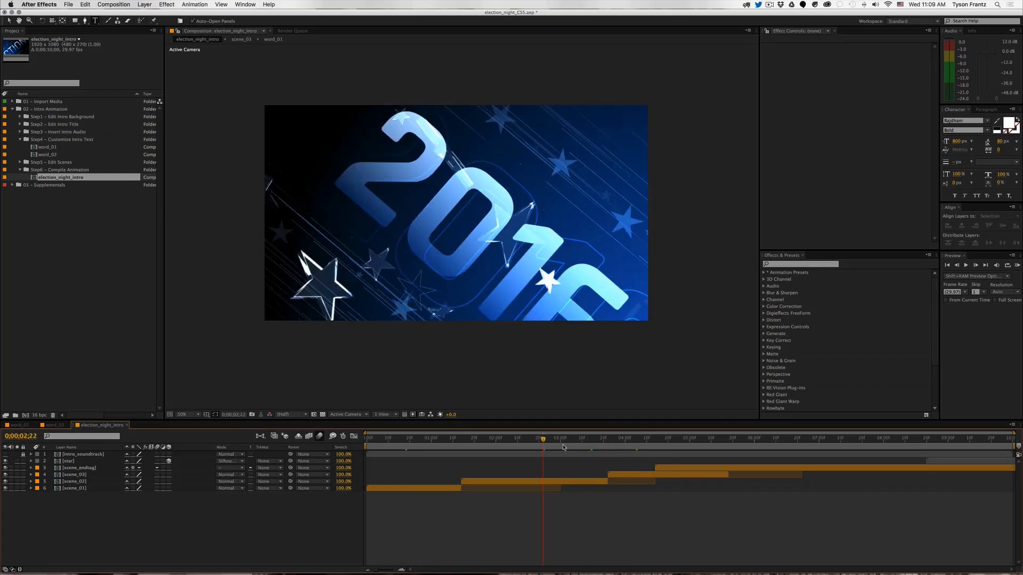
pyautogui.moveTo(564, 446); pyautogui.dragTo(642, 441)
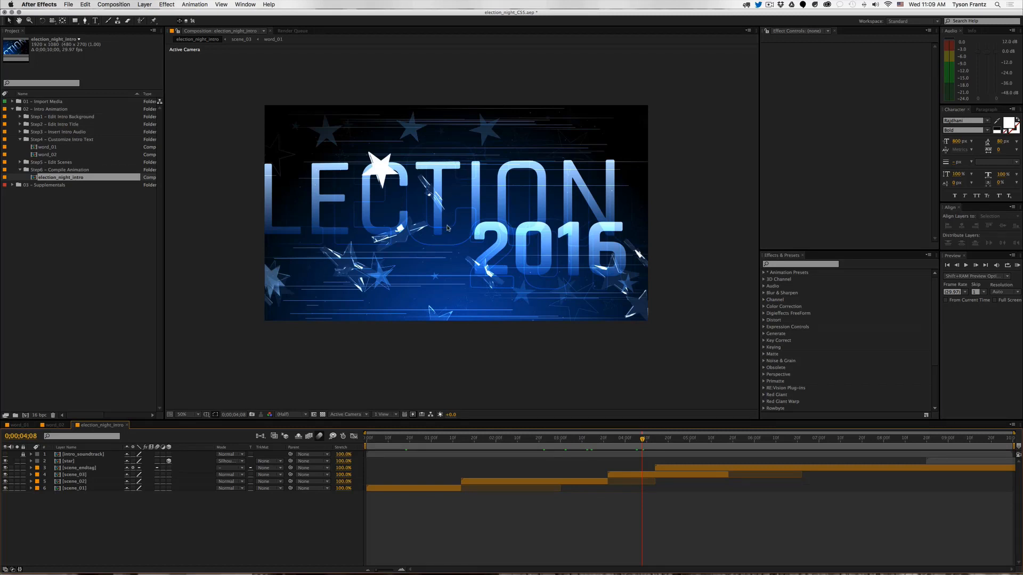
# Step: Inspect the ELECTION and 2016 words up close at 0;00;04;08, and close the election_night_intro and word_02 compositions
pyautogui.scroll(2, 448, 228)
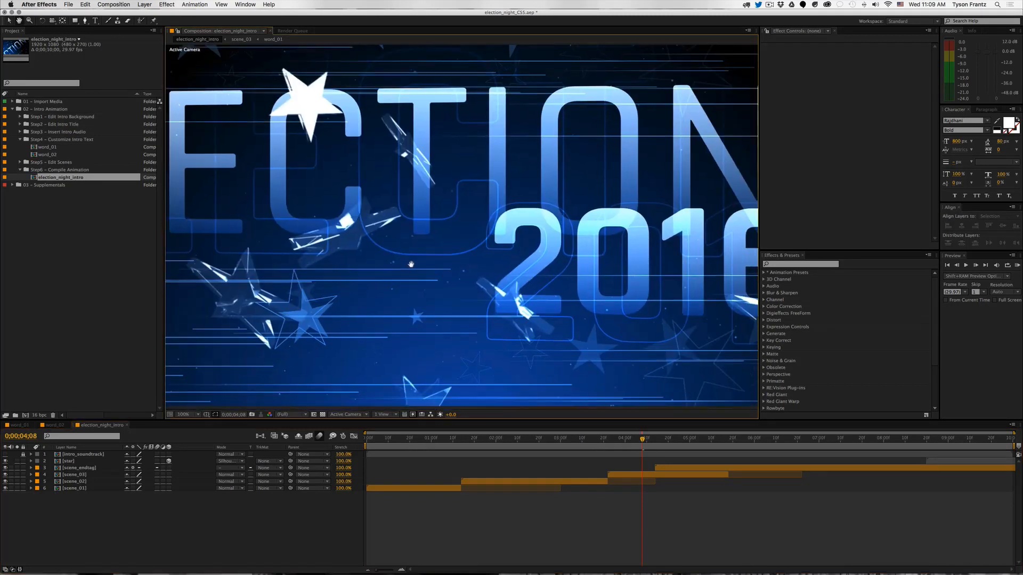
pyautogui.moveTo(402, 258); pyautogui.dragTo(371, 292)
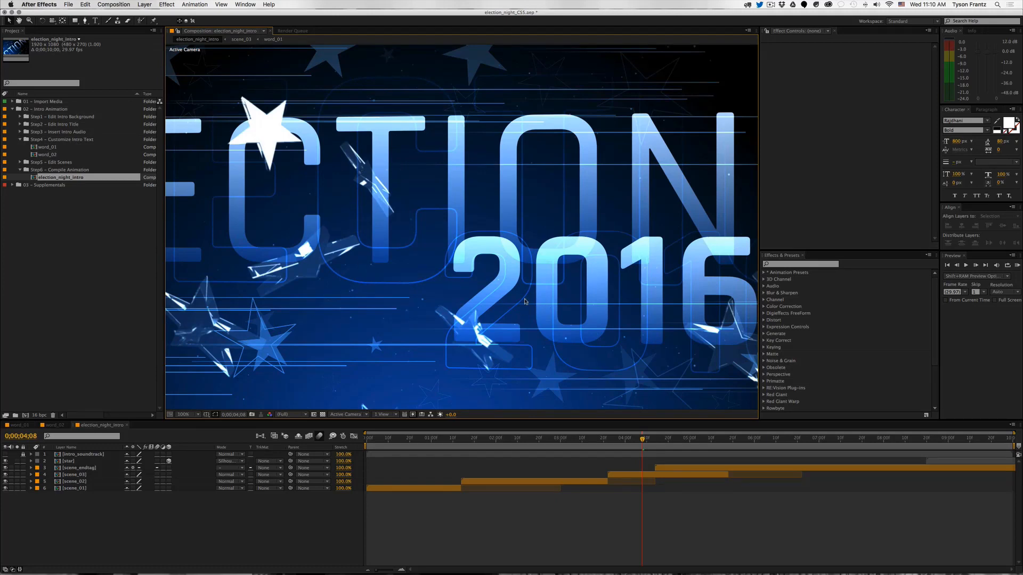
pyautogui.moveTo(573, 287); pyautogui.dragTo(530, 266)
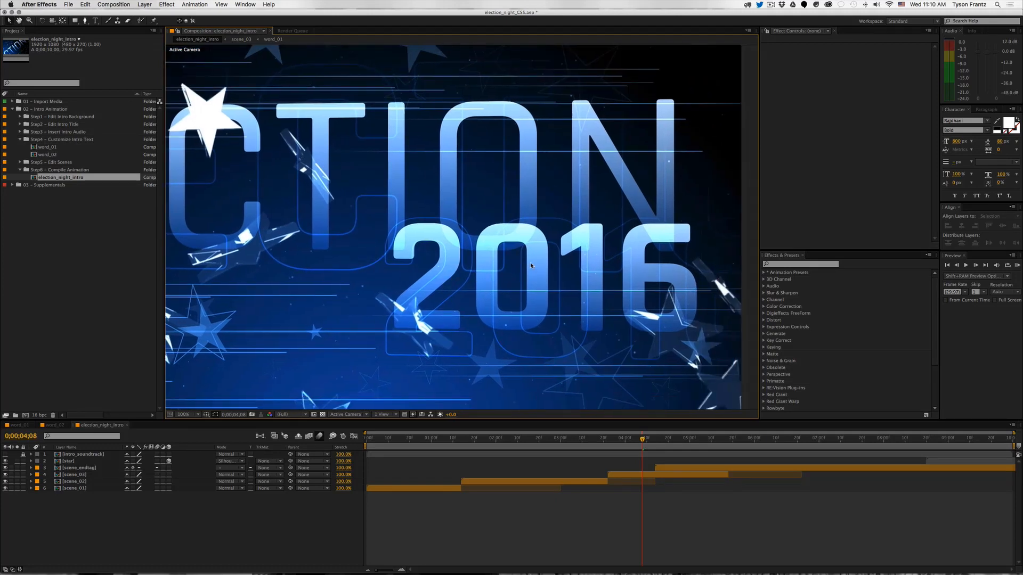
pyautogui.click(48, 154)
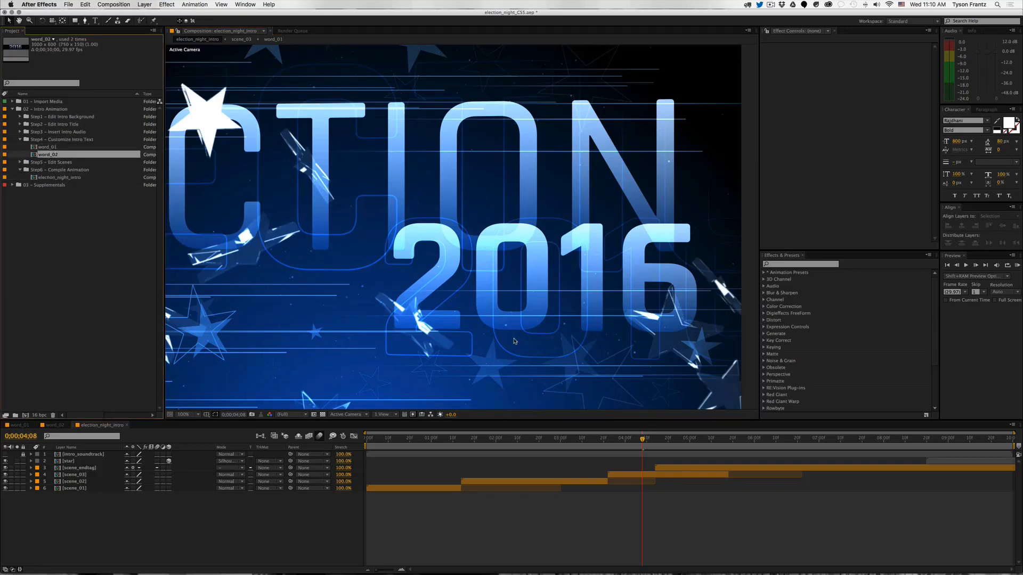
pyautogui.press('h')
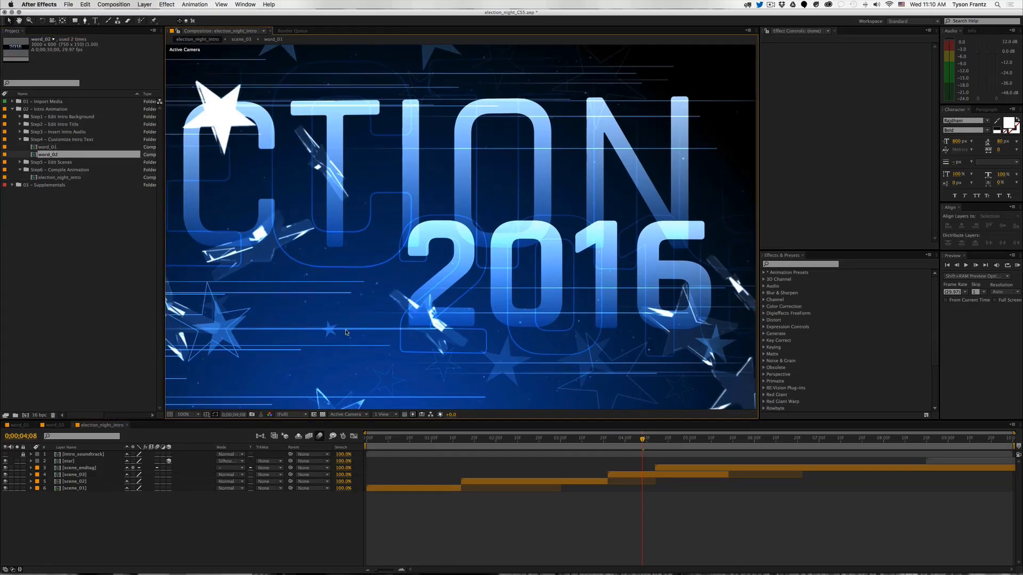
pyautogui.scroll(-2, 372, 334)
pyautogui.moveTo(372, 333); pyautogui.dragTo(376, 335)
pyautogui.click(459, 527)
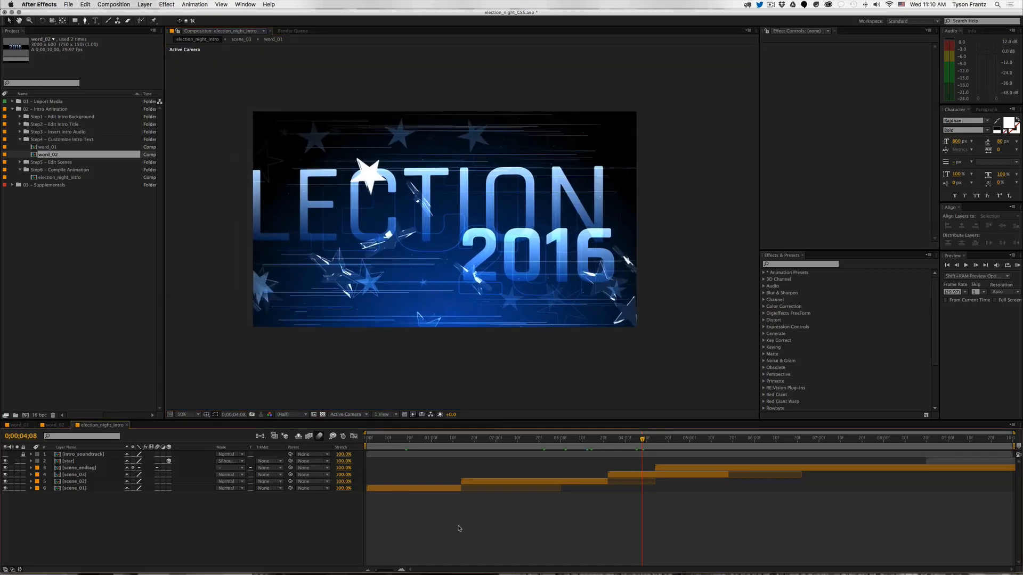
pyautogui.press('super+w')
pyautogui.press('super+w')
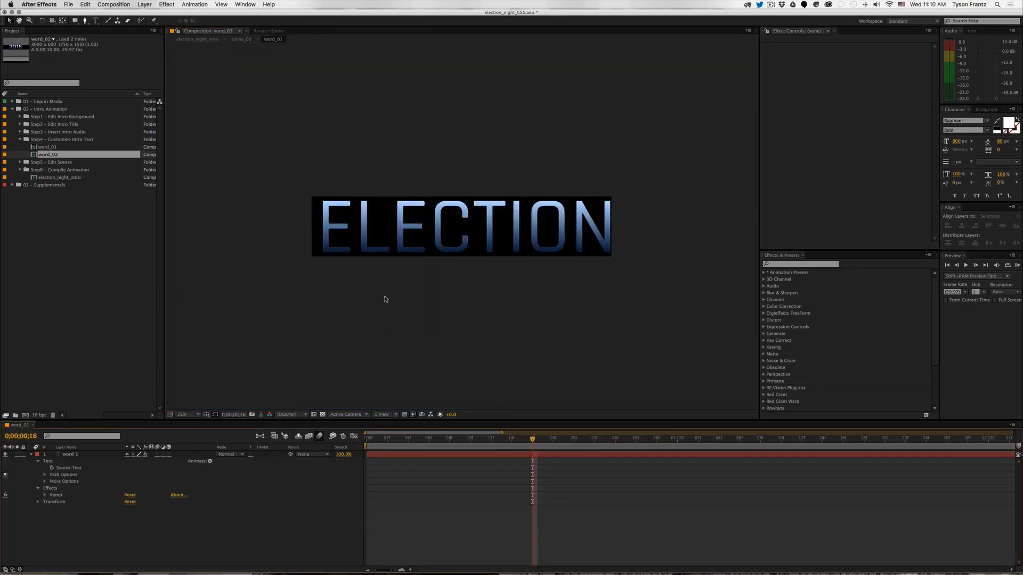
# Step: Review the Ramp effect's properties on the word 1 text layer in word_01
pyautogui.click(80, 450)
pyautogui.click(102, 455)
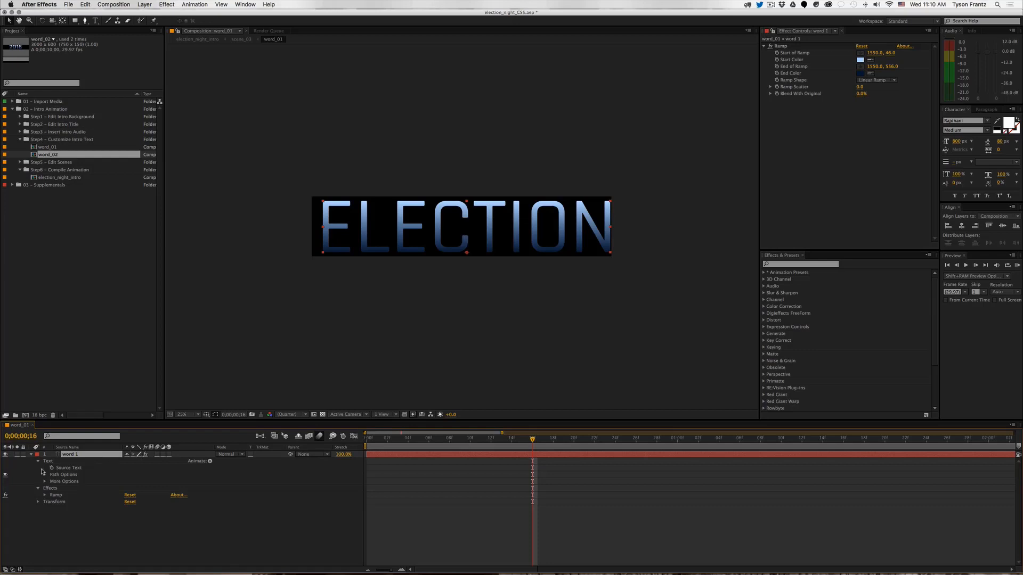
pyautogui.press('e')
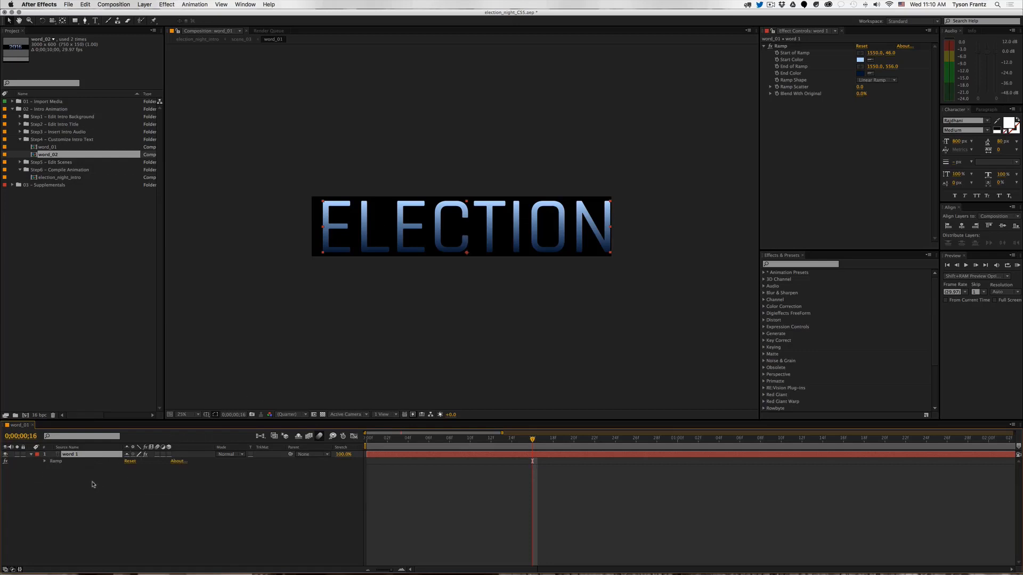
pyautogui.click(44, 461)
pyautogui.click(64, 461)
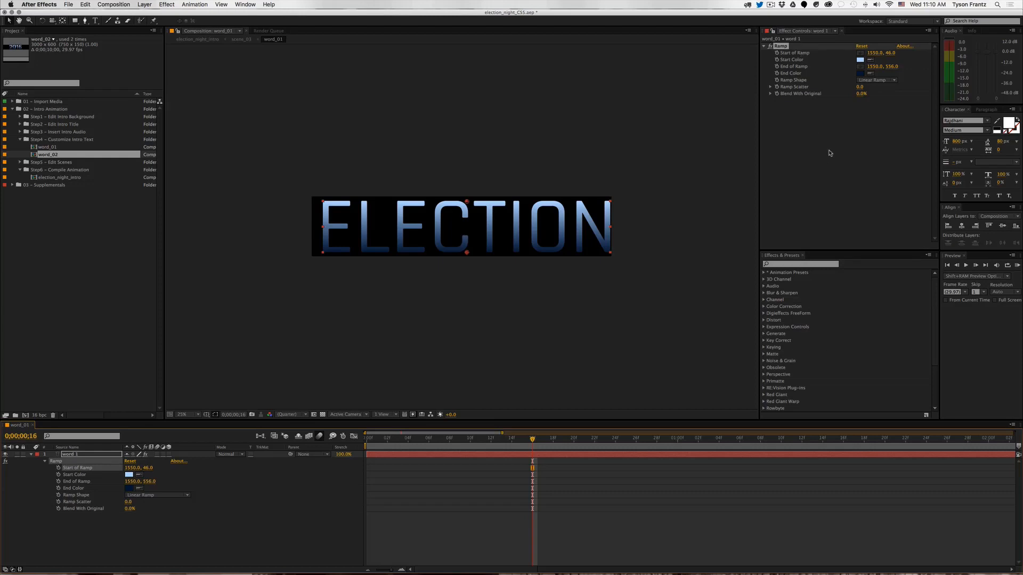
pyautogui.click(835, 133)
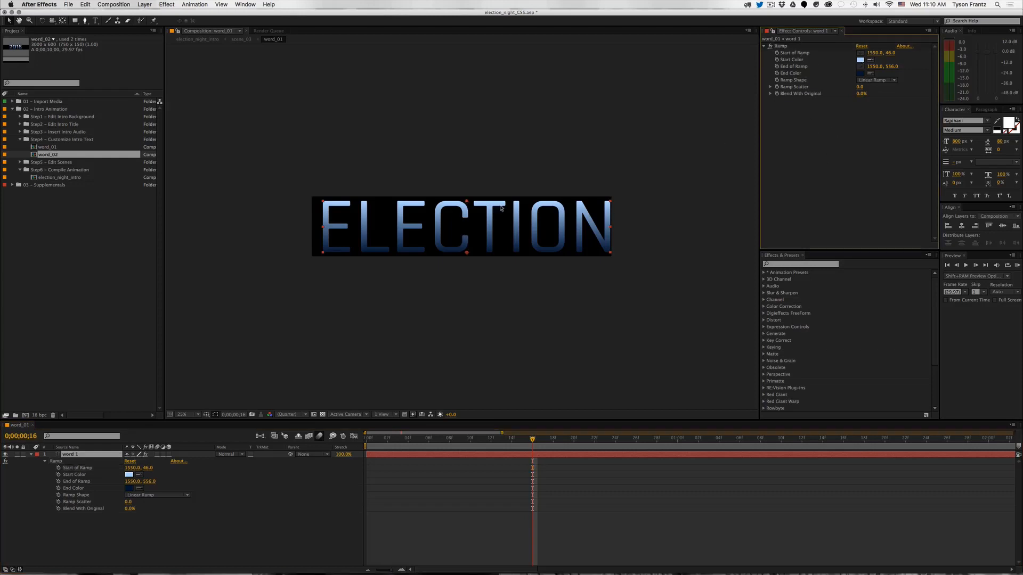
# Step: Nudge the ELECTION text slightly left to centre it in word_01, close the composition and save the project
pyautogui.click(445, 230)
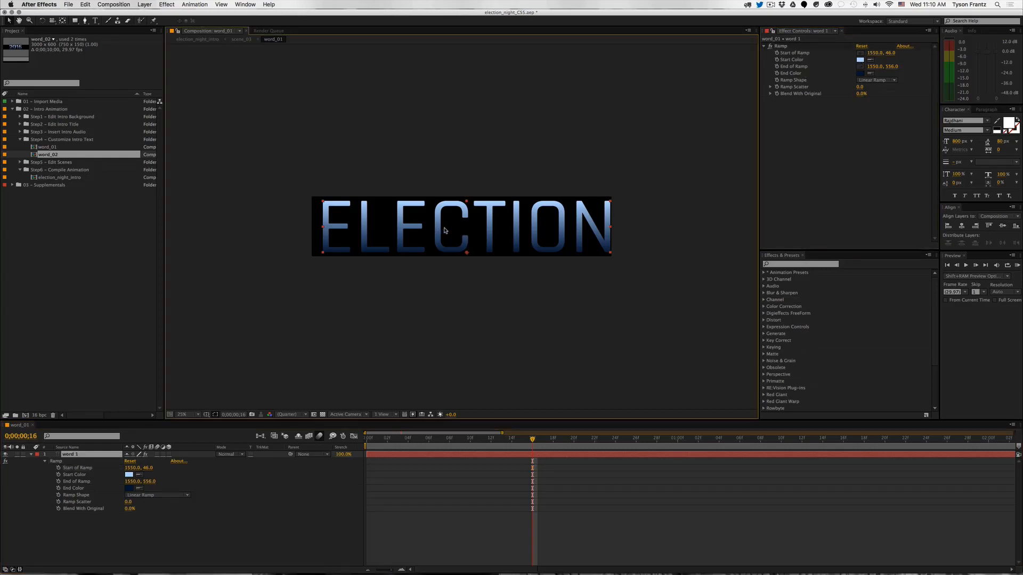
pyautogui.moveTo(457, 226); pyautogui.dragTo(453, 226)
pyautogui.click(432, 320)
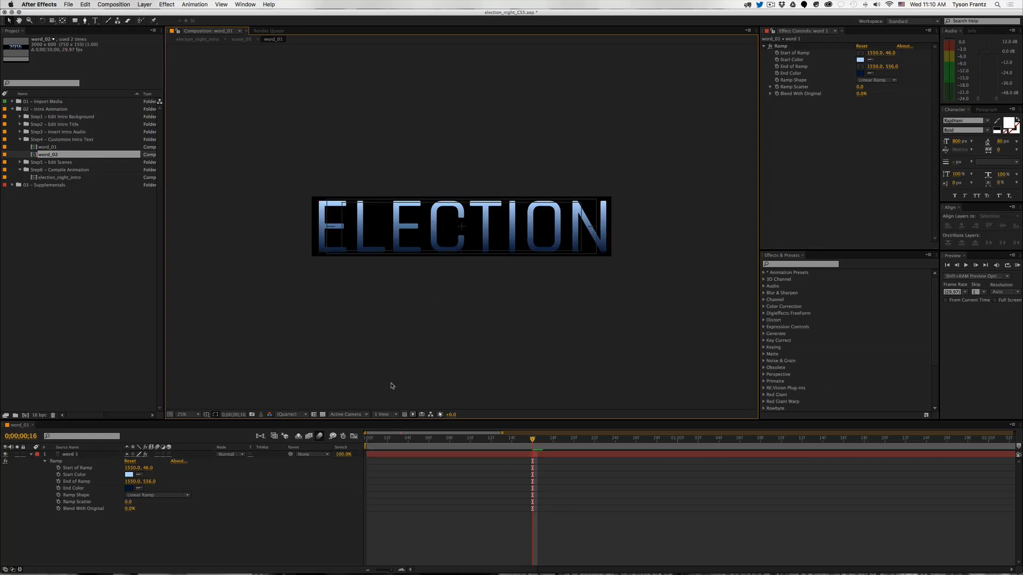
pyautogui.click(152, 436)
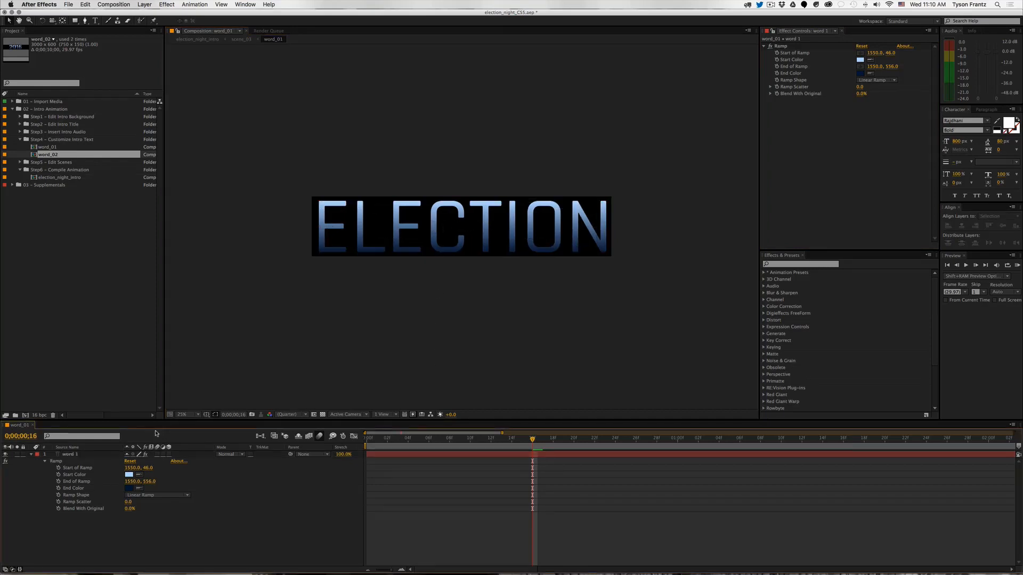
pyautogui.click(31, 455)
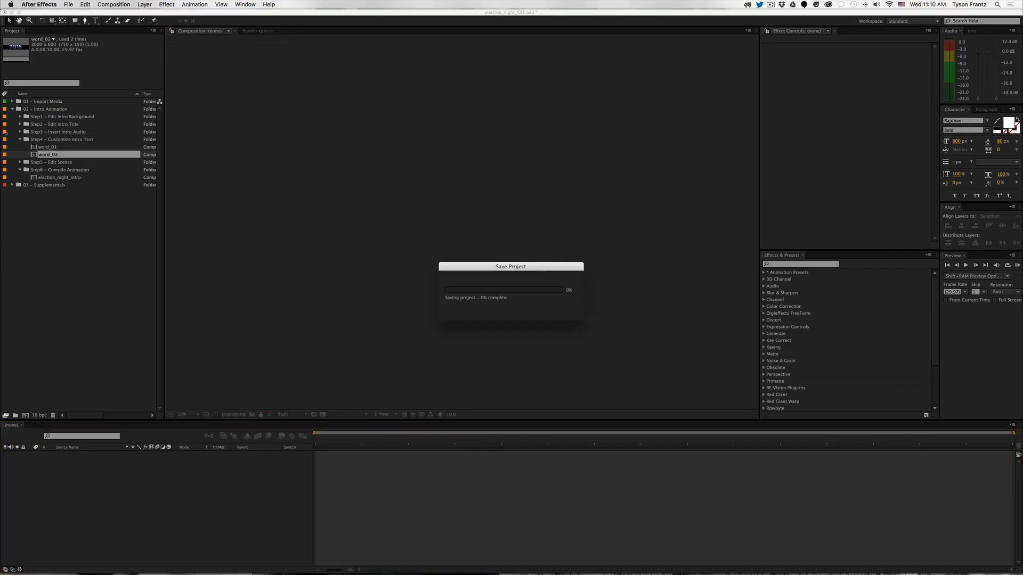
# Step: Open scene_01 from the Step5 - Edit Scenes folder and preview its word animation up to 0;00;01;01
pyautogui.click(20, 139)
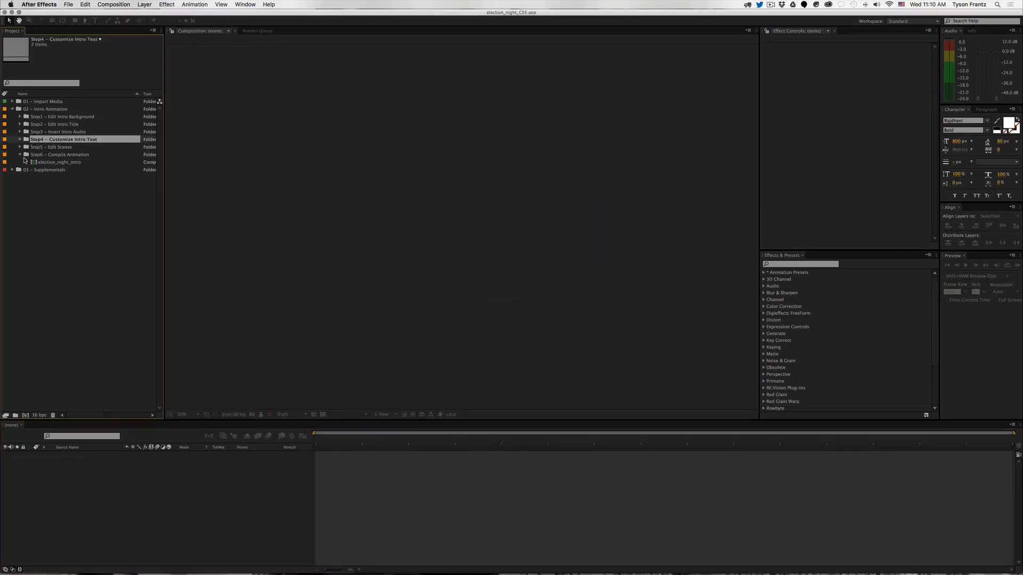
pyautogui.click(18, 147)
pyautogui.click(19, 155)
pyautogui.click(20, 147)
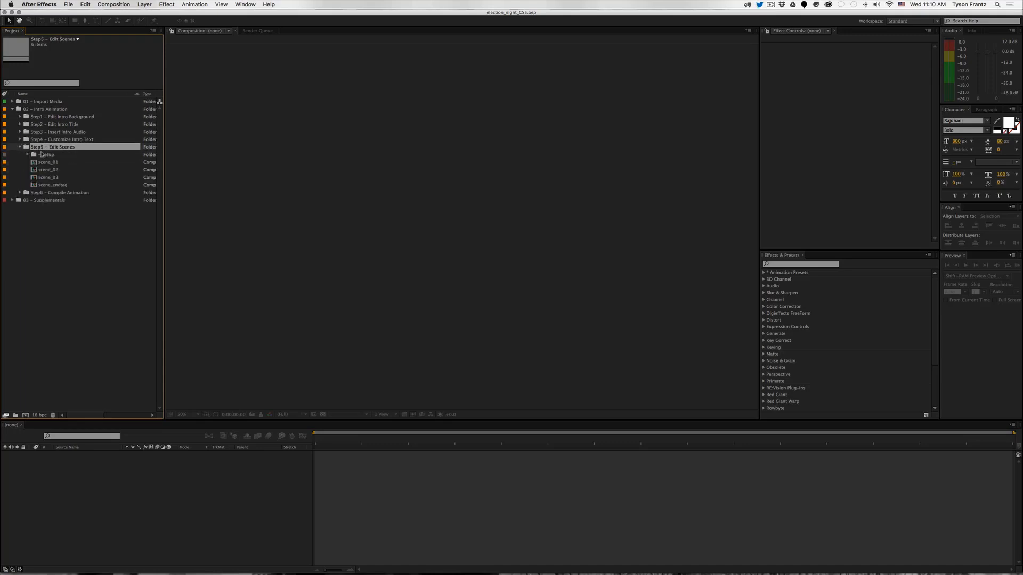
pyautogui.doubleClick(47, 161)
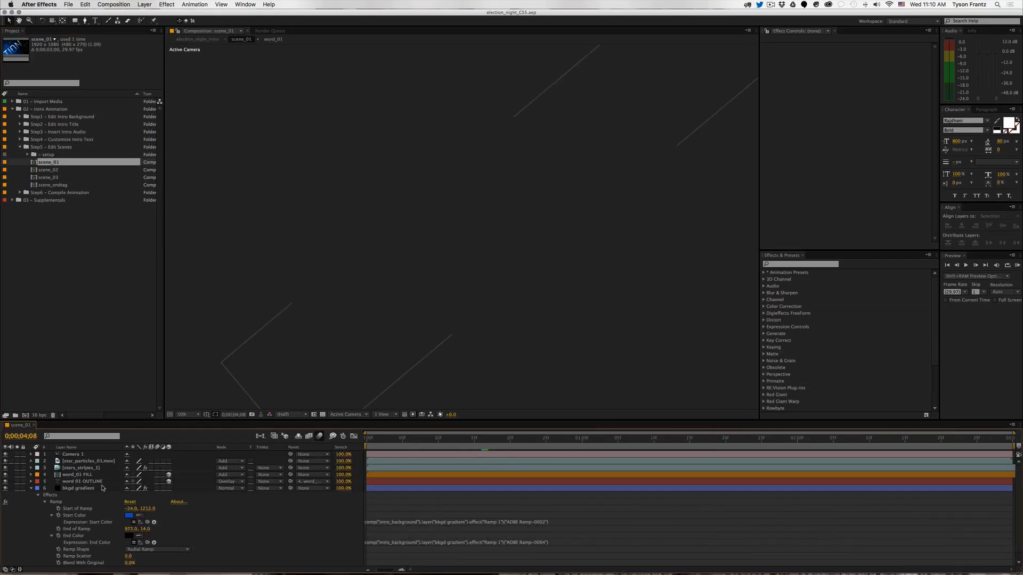
pyautogui.moveTo(469, 437); pyautogui.dragTo(572, 440)
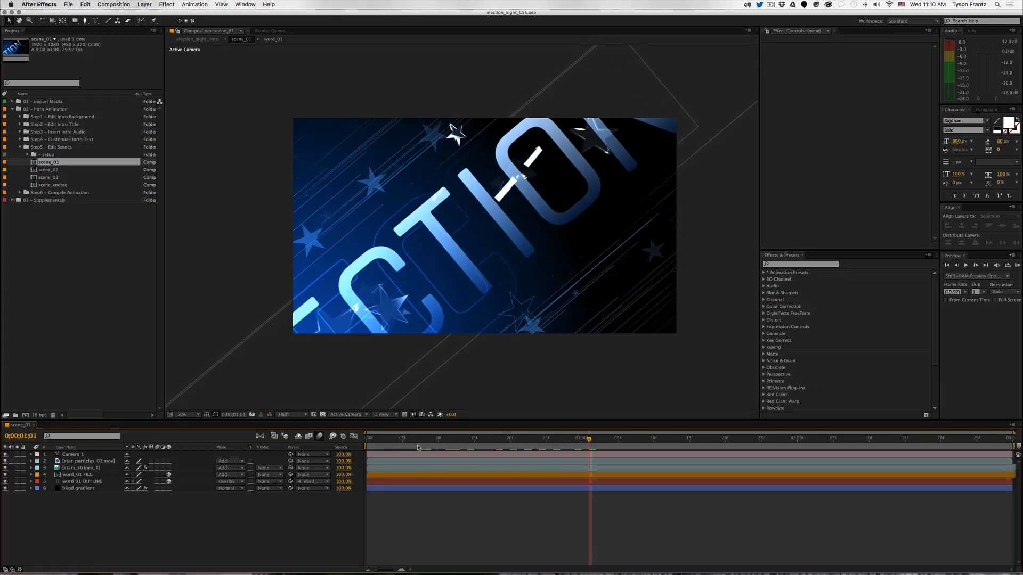
# Step: Look over the animated properties of all scene_01 layers and show only the word_01 FILL layer's Position keyframes
pyautogui.press('super+a')
pyautogui.press('u')
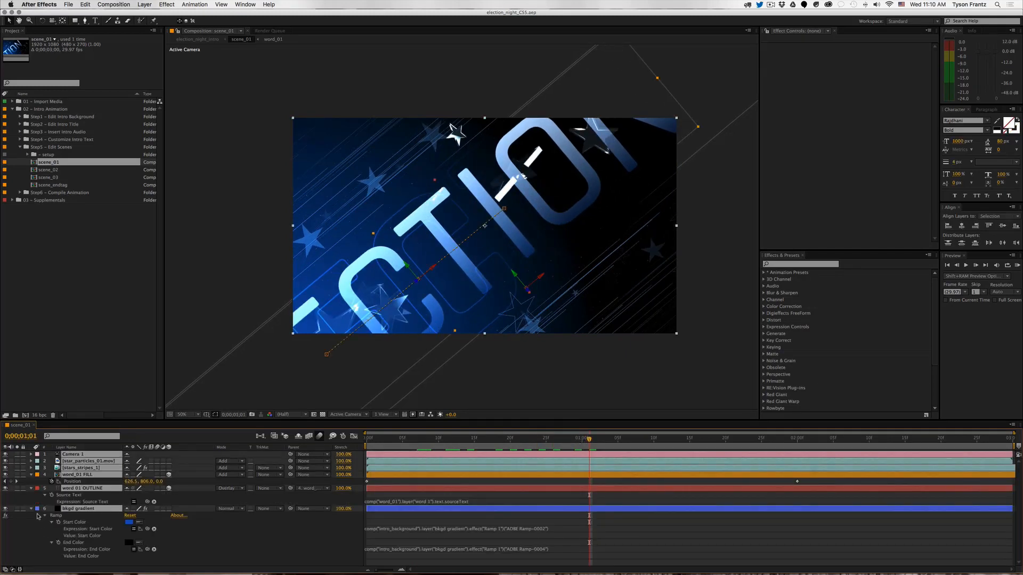
pyautogui.press('u')
pyautogui.click(75, 475)
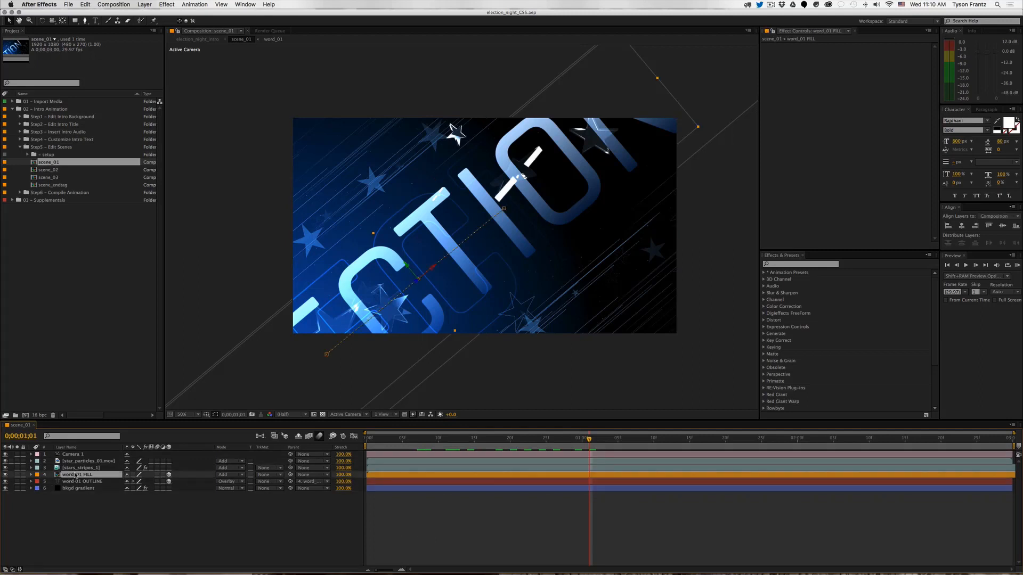
pyautogui.press('p')
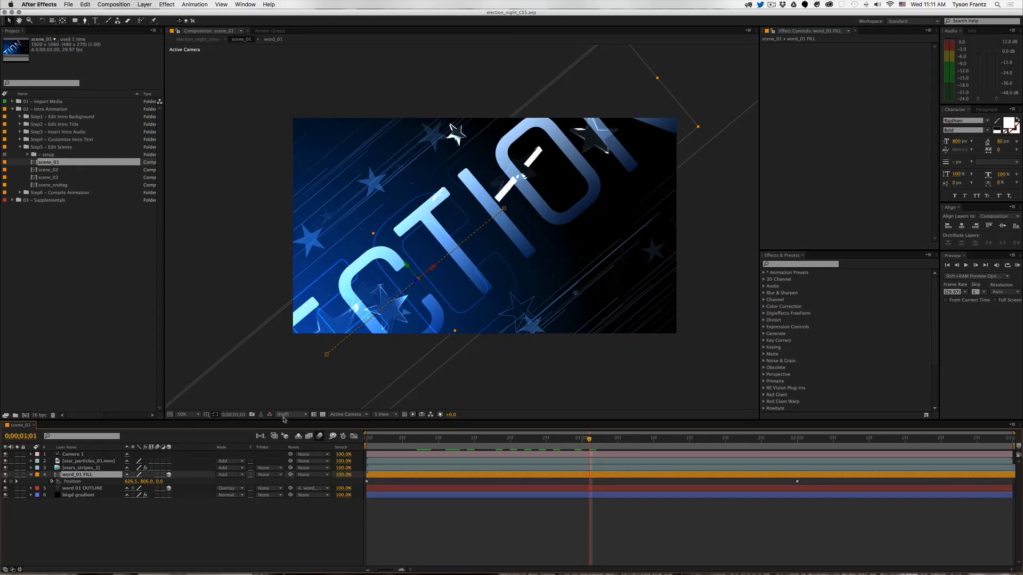
# Step: At the 0;00;02;00 keyframe, move the word_01 FILL layer along its X axis to a position of about 1306.7, 241.7
pyautogui.click(81, 482)
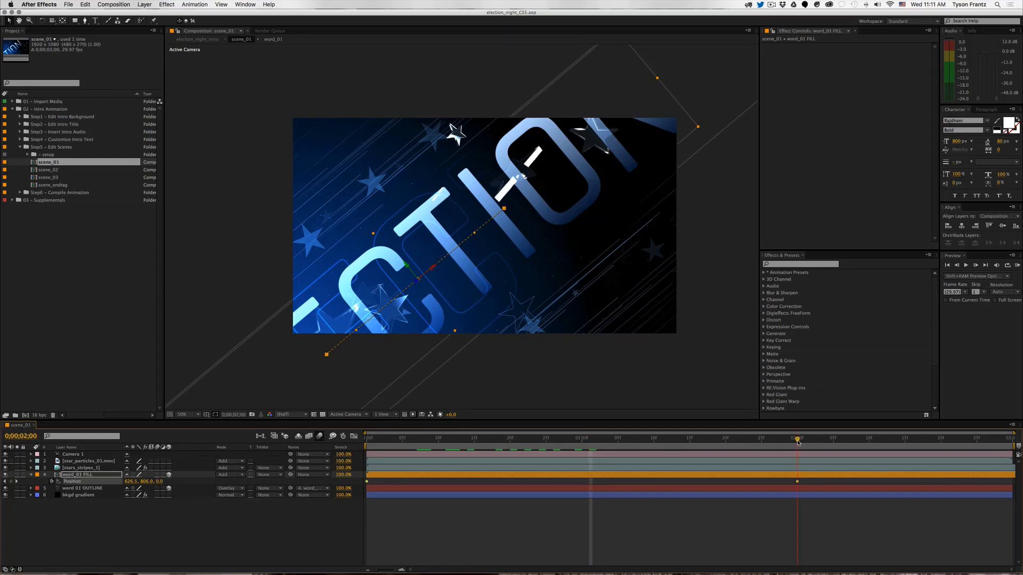
pyautogui.click(797, 440)
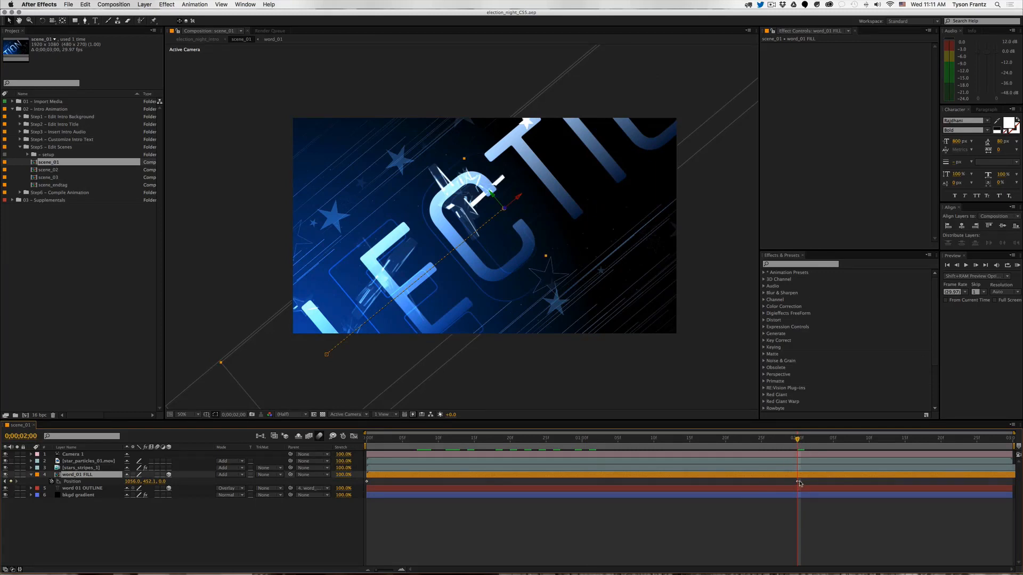
pyautogui.moveTo(517, 195); pyautogui.dragTo(571, 166)
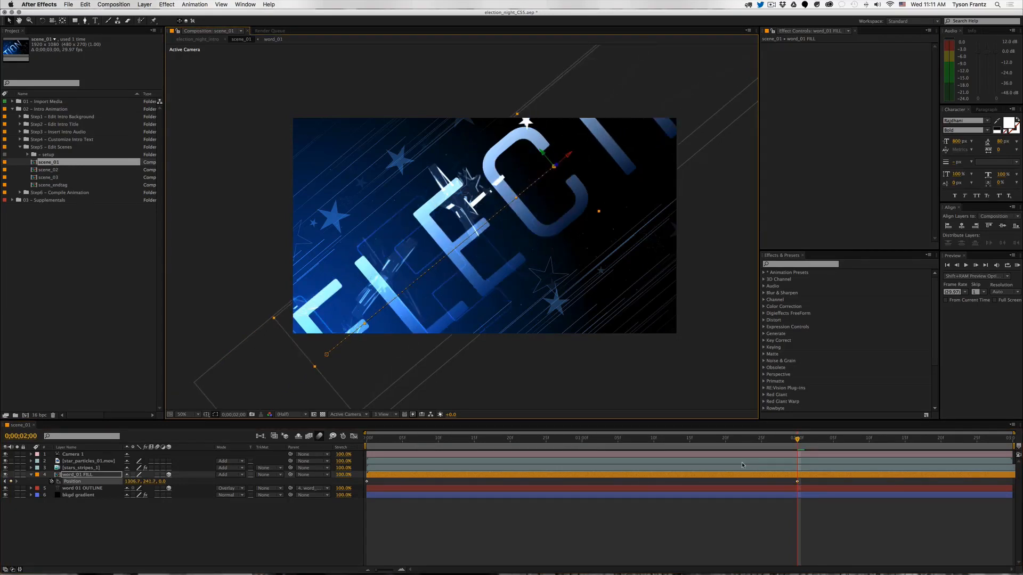
# Step: Undo the last position change of the word_01 FILL layer and deselect it
pyautogui.moveTo(797, 440); pyautogui.dragTo(648, 437)
pyautogui.press('super+z')
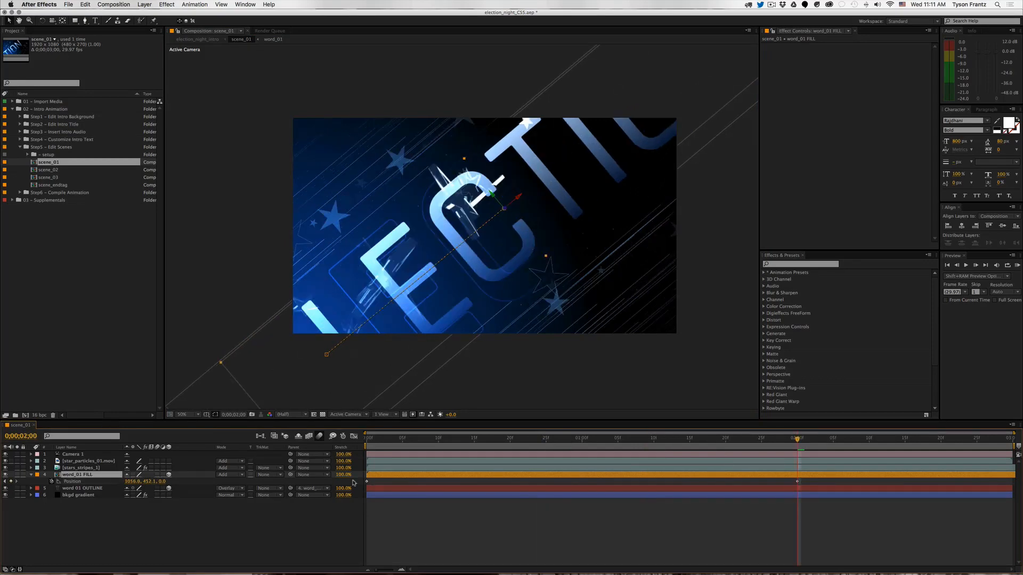
pyautogui.click(228, 534)
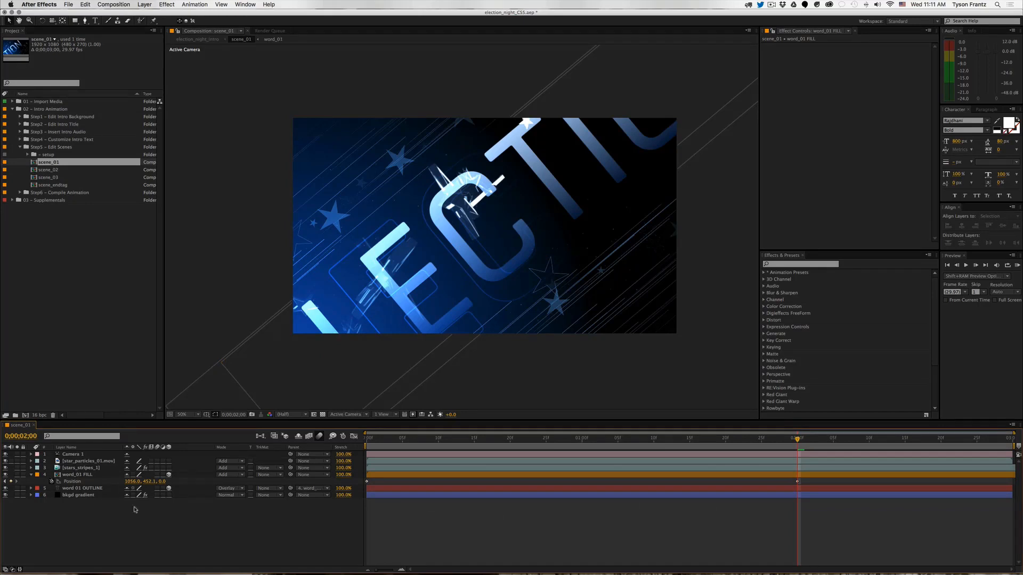
# Step: Open scene_02, show the word_02 FILL layer's Position keyframes and preview the word movement from 0;00;00;15
pyautogui.doubleClick(80, 170)
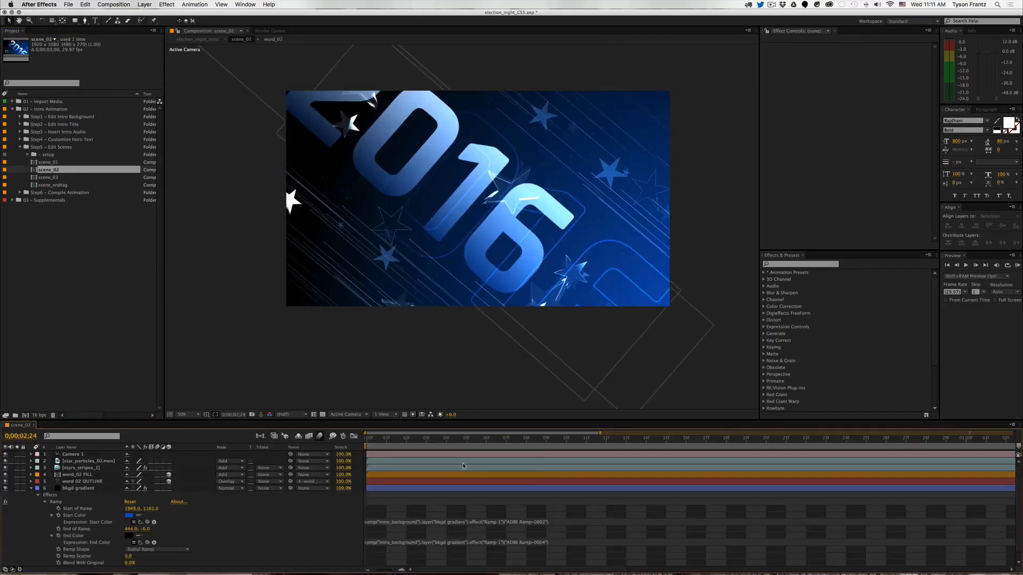
pyautogui.click(33, 488)
pyautogui.click(78, 475)
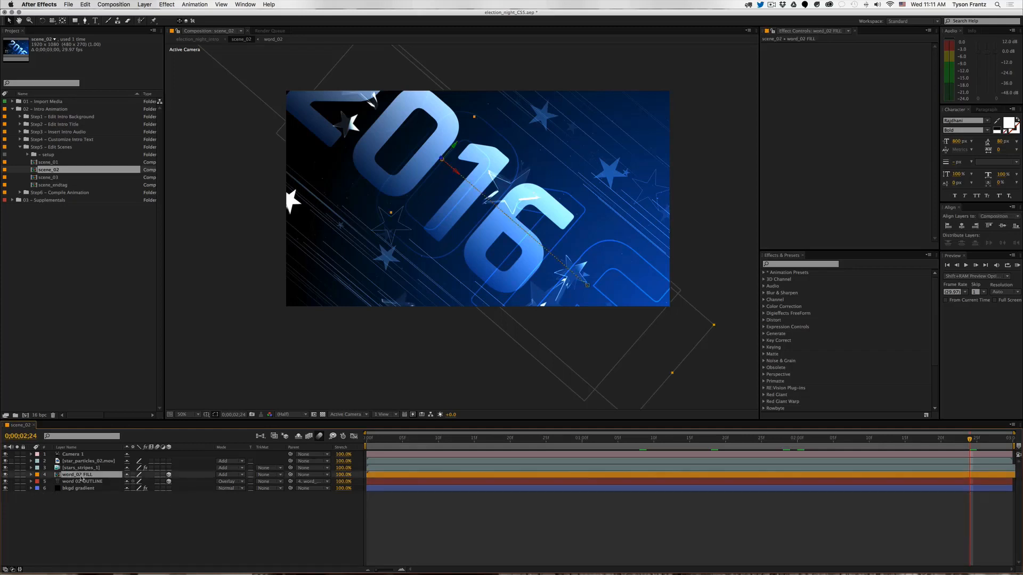
pyautogui.press('p')
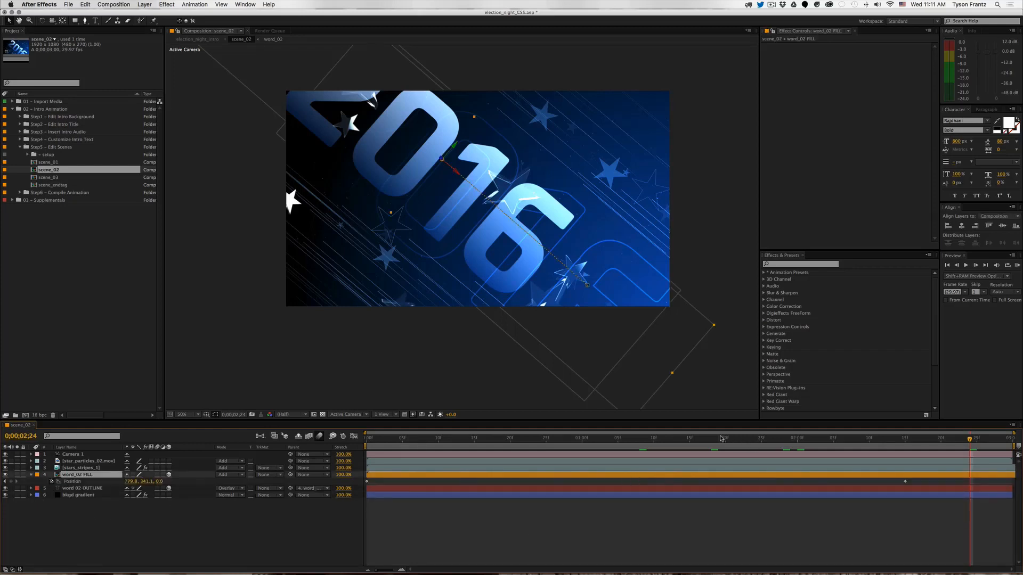
pyautogui.click(648, 437)
pyautogui.click(474, 438)
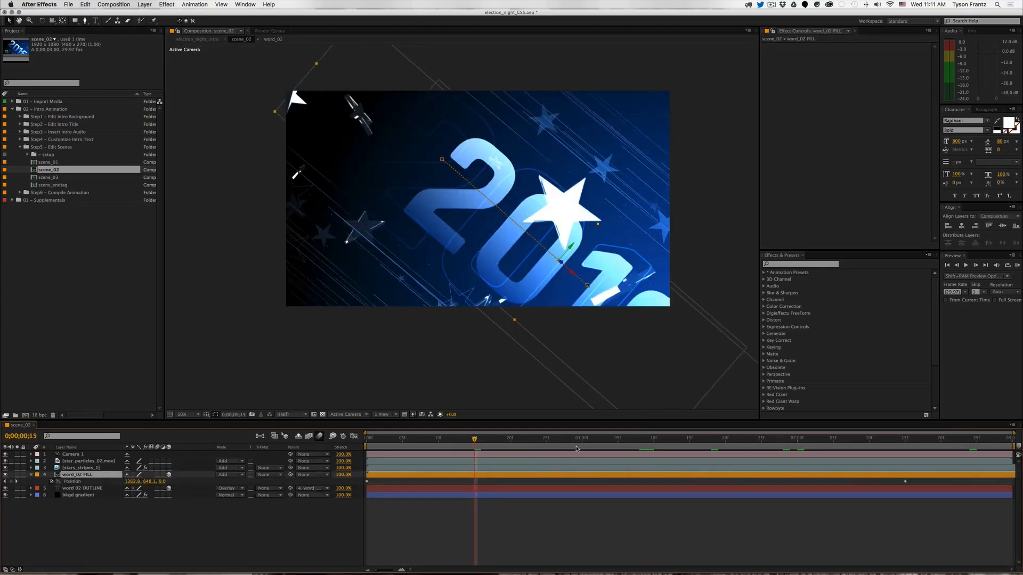
pyautogui.press('space')
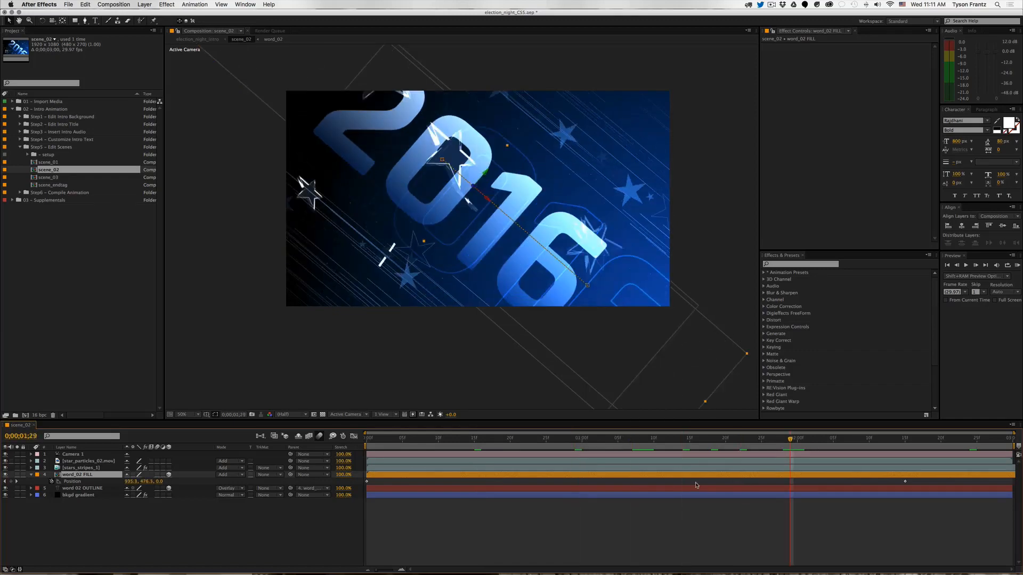
# Step: Open scene_03 to look over its layers, close the composition and collapse the Step5 - Edit Scenes folder
pyautogui.doubleClick(48, 177)
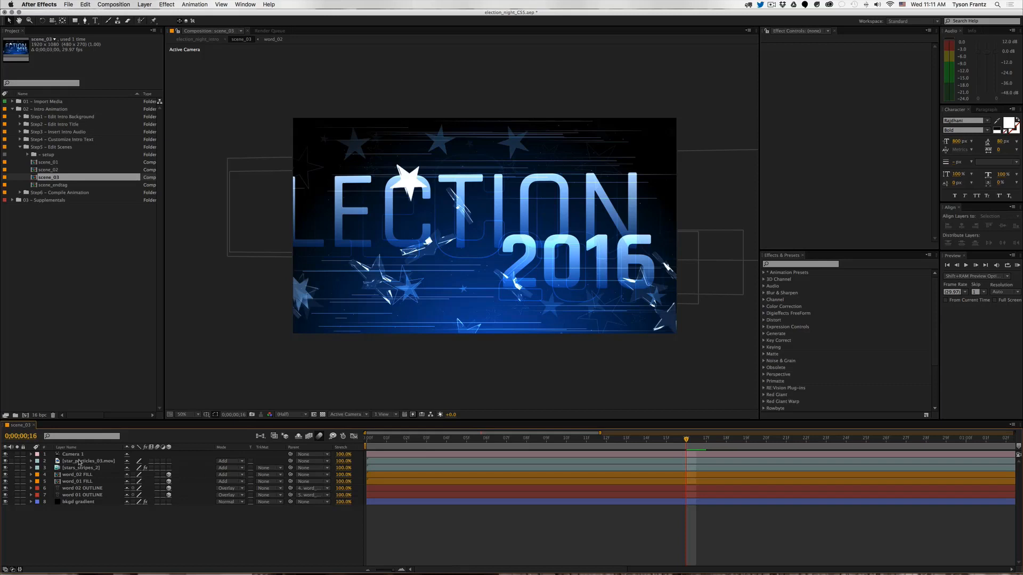
pyautogui.press('super+w')
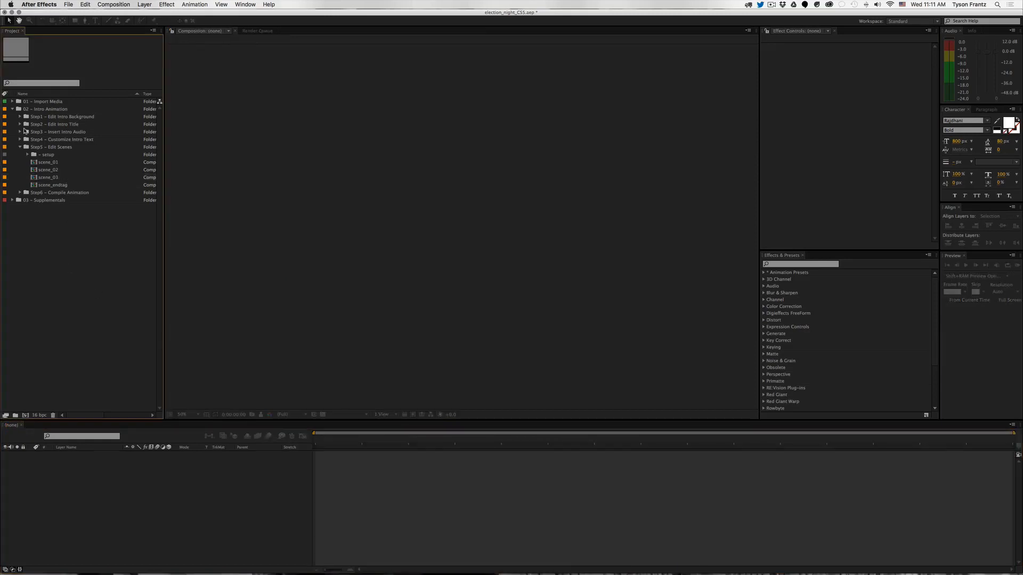
pyautogui.click(20, 147)
# Step: Open election_night_intro from the Step6 - Compile Animation folder and scrub through the compiled scenes up to 0;00;08;13
pyautogui.click(26, 155)
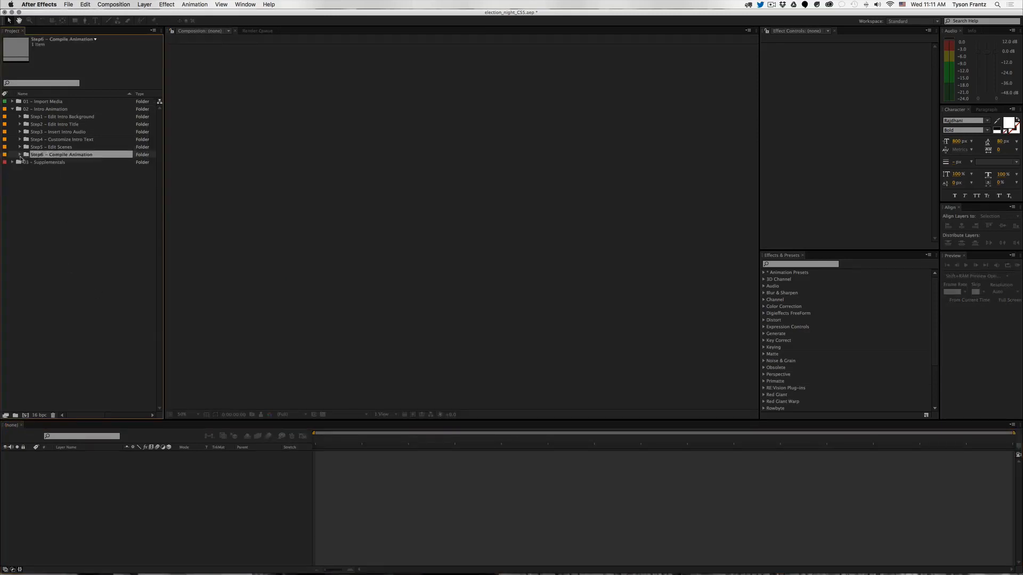
pyautogui.click(20, 155)
pyautogui.doubleClick(55, 162)
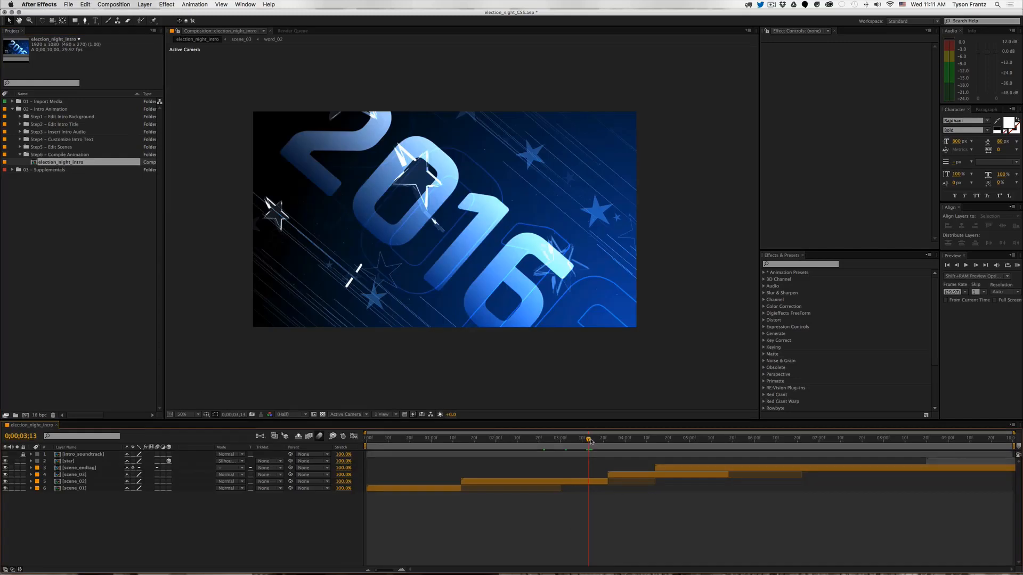
pyautogui.moveTo(591, 441); pyautogui.dragTo(478, 441)
pyautogui.click(459, 443)
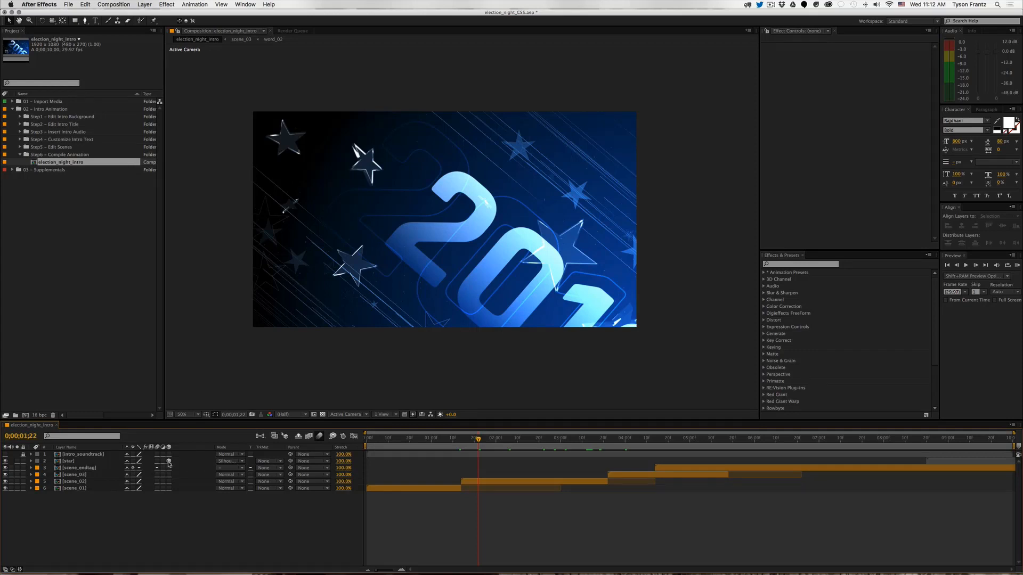
pyautogui.moveTo(596, 441); pyautogui.dragTo(628, 442)
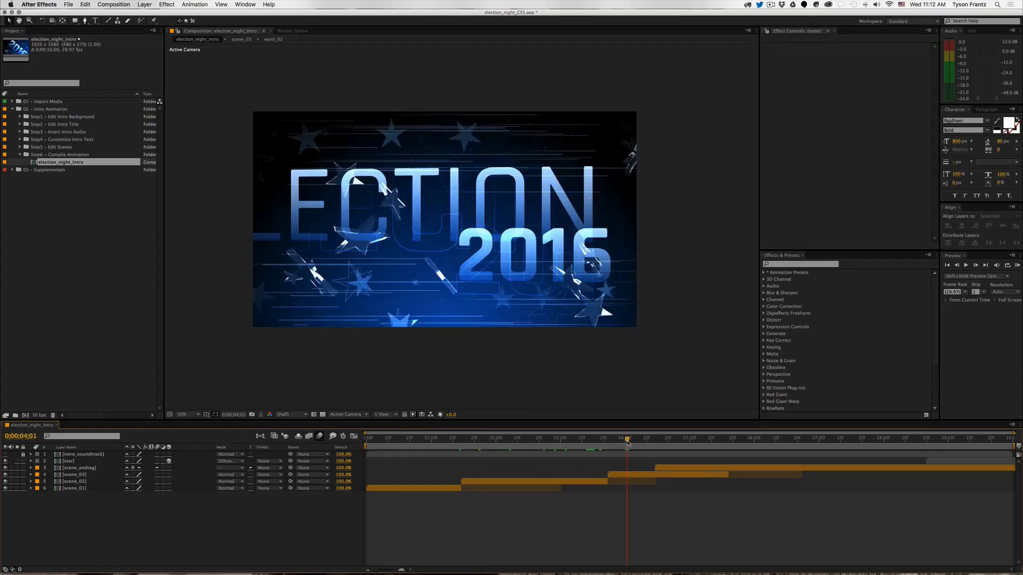
pyautogui.moveTo(708, 442); pyautogui.dragTo(740, 440)
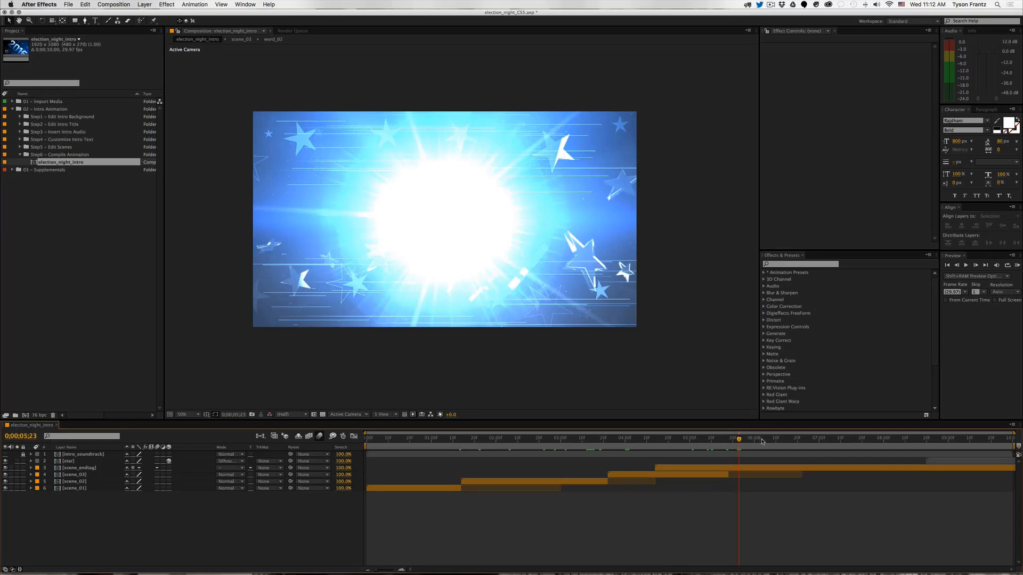
pyautogui.moveTo(762, 441); pyautogui.dragTo(873, 444)
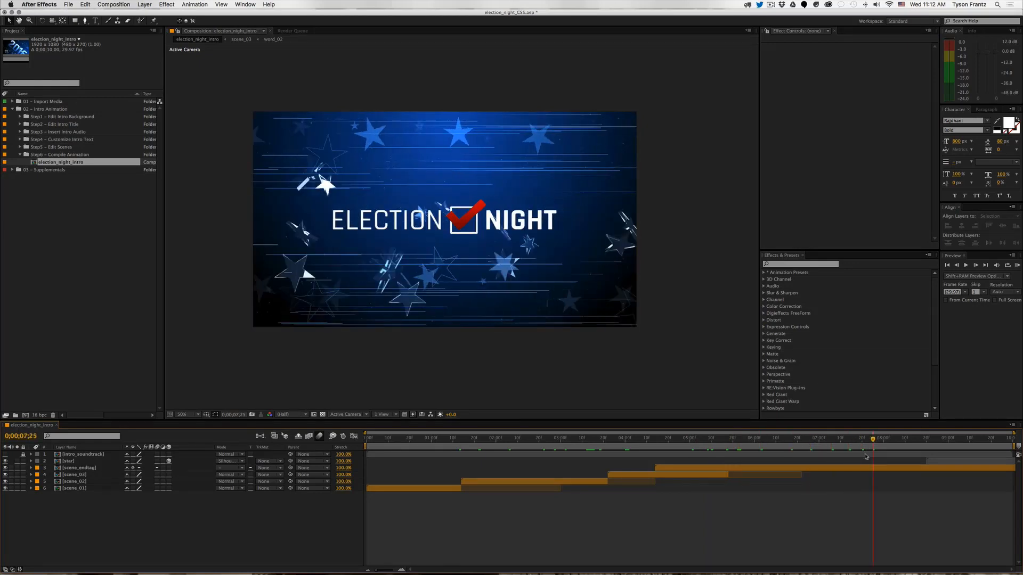
pyautogui.click(912, 442)
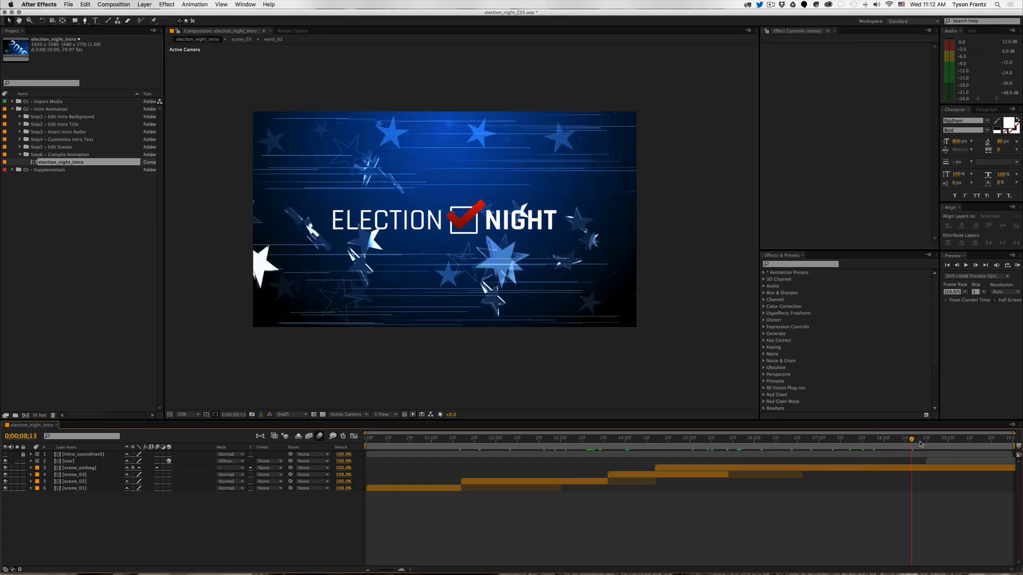
# Step: Select the star layer and scrub through its closing transition up to 0;00;09;11
pyautogui.click(66, 461)
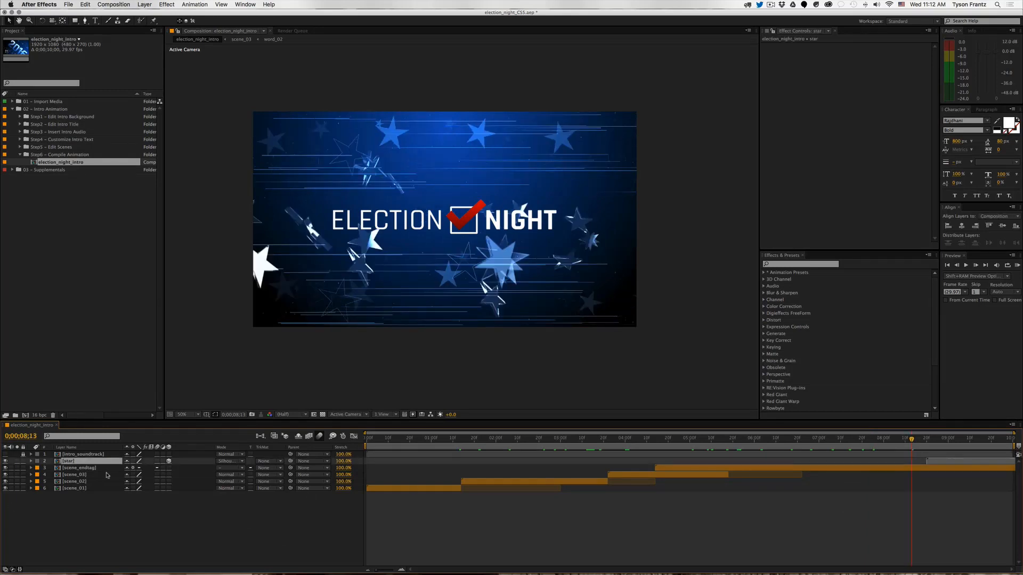
pyautogui.moveTo(941, 440); pyautogui.dragTo(973, 440)
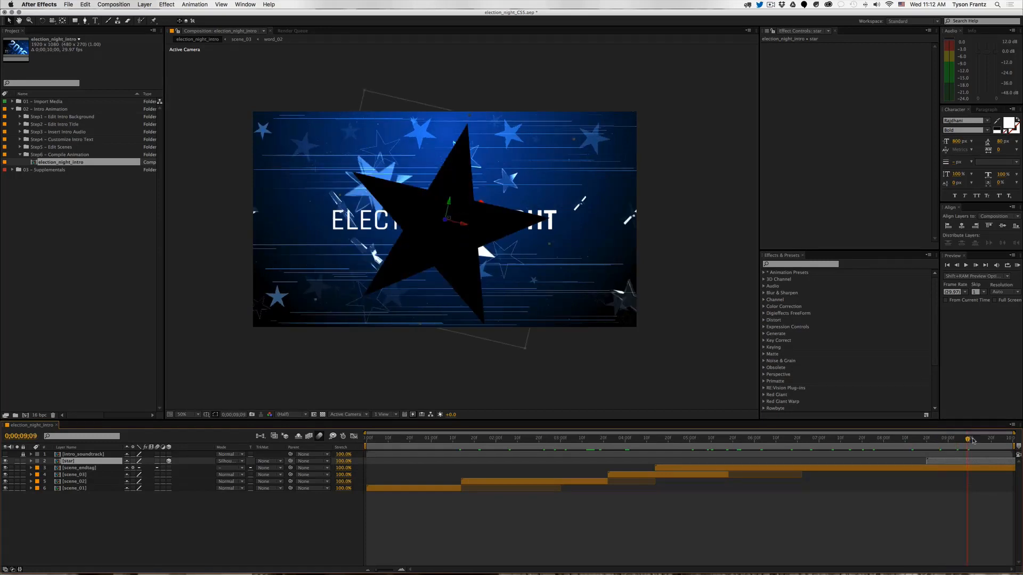
pyautogui.click(46, 246)
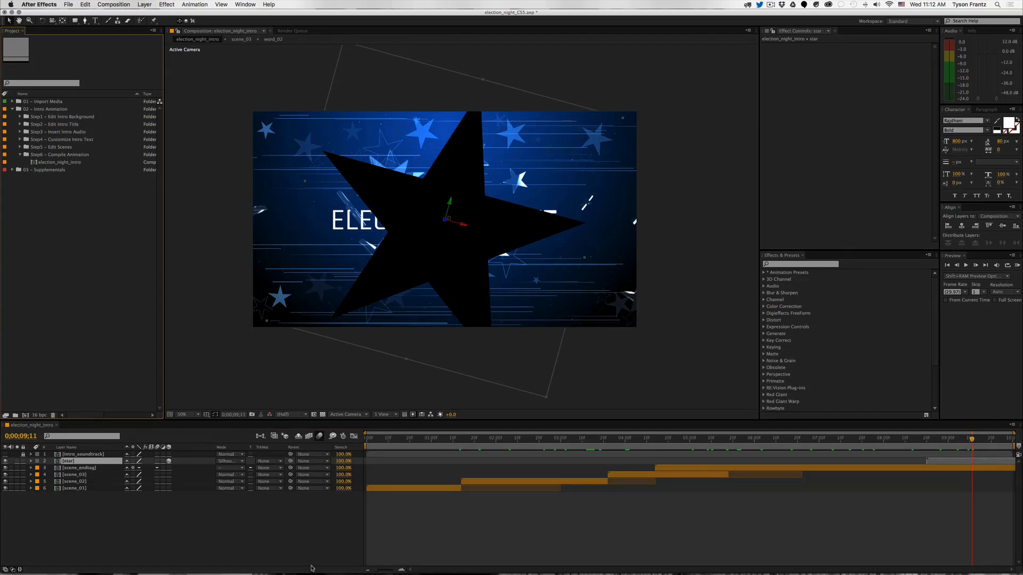
# Step: Reopen election_night_intro, examine the star layer's blending mode options without changing them and close the composition
pyautogui.press('super+w')
pyautogui.click(61, 163)
pyautogui.doubleClick(61, 162)
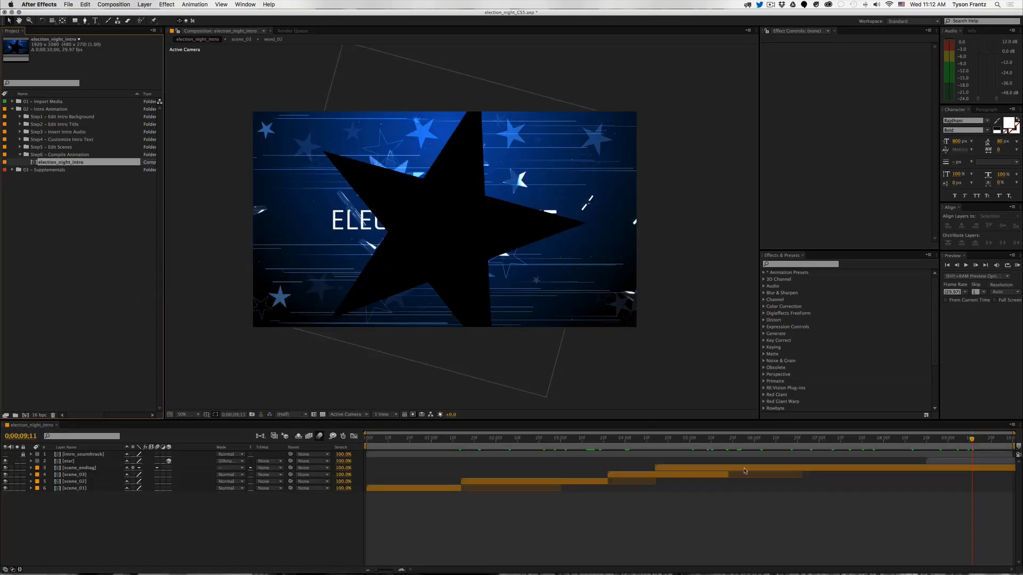
pyautogui.click(72, 462)
pyautogui.click(230, 462)
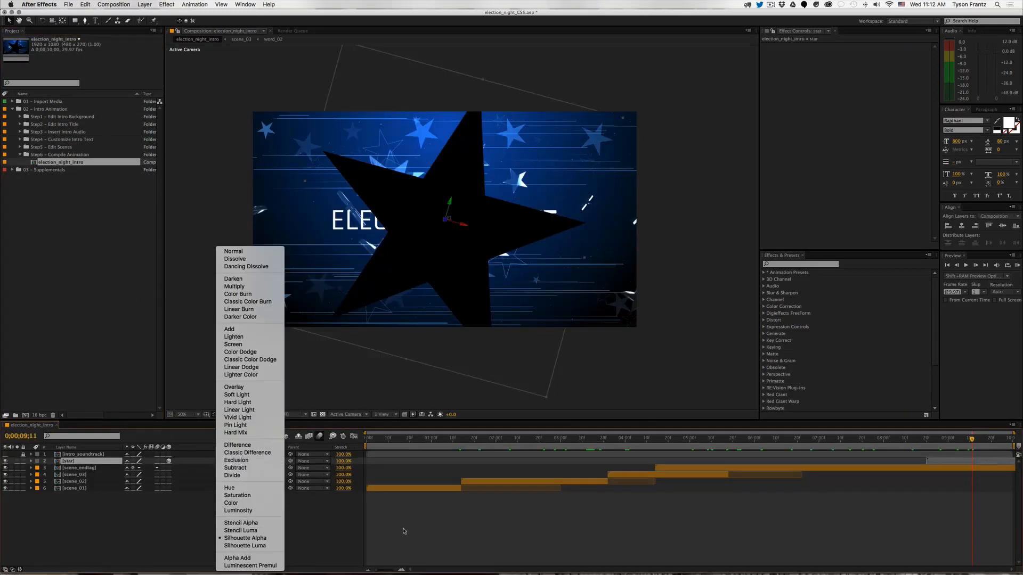
pyautogui.press('Escape')
pyautogui.press('super+w')
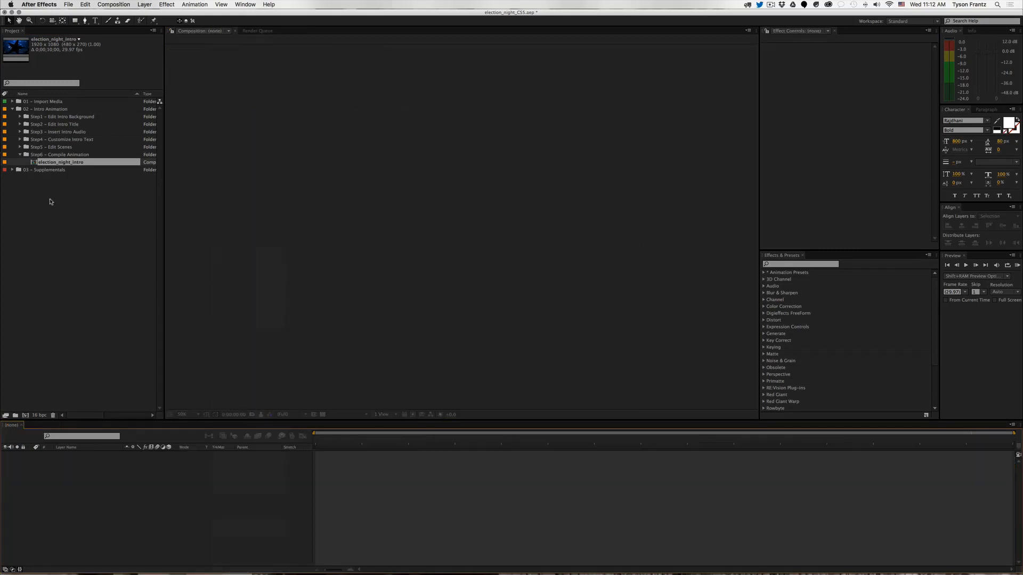
# Step: Import the dc_capitolbuilding[1-3].jpg image sequence into the images folder of 01 - Import Media
pyautogui.click(62, 162)
pyautogui.click(66, 154)
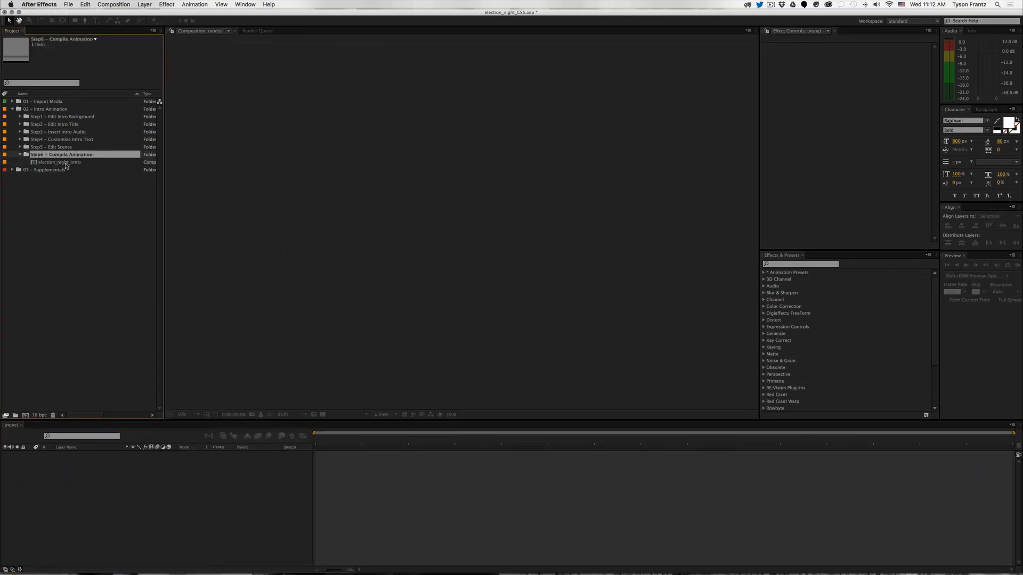
pyautogui.click(65, 162)
pyautogui.click(12, 101)
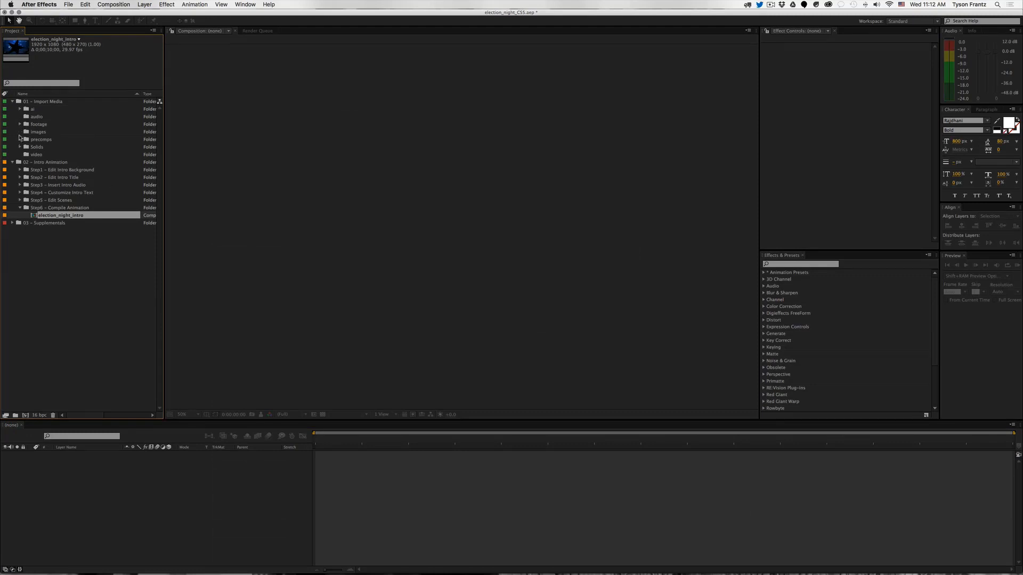
pyautogui.click(35, 140)
pyautogui.doubleClick(35, 133)
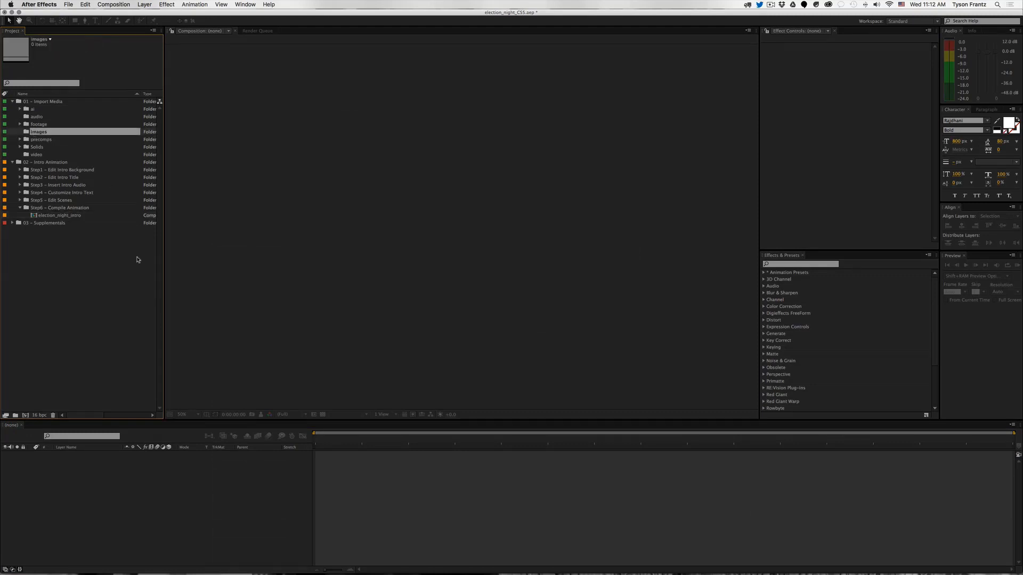
pyautogui.click(57, 140)
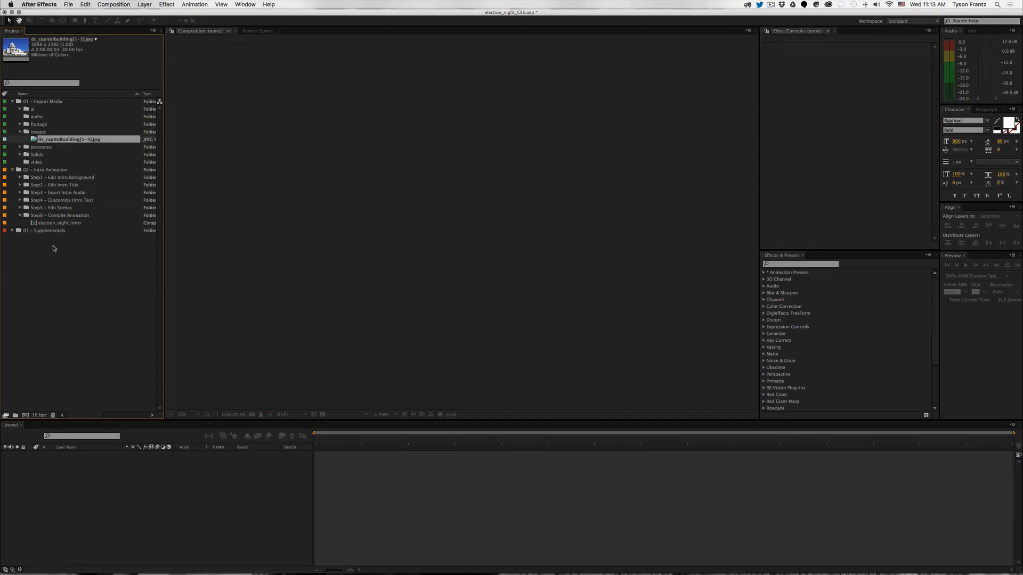
# Step: Add dc_capitolbuilding[1-3].jpg as the lowest layer of election_night_intro and start it at 0;00;09;04
pyautogui.doubleClick(51, 224)
pyautogui.click(63, 140)
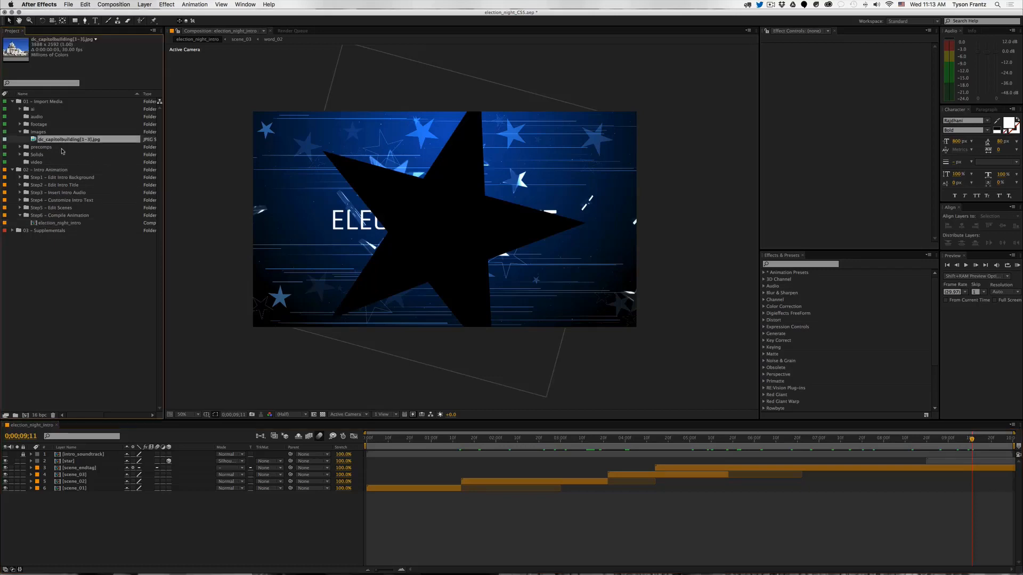
pyautogui.moveTo(68, 140); pyautogui.dragTo(160, 496)
pyautogui.click(957, 440)
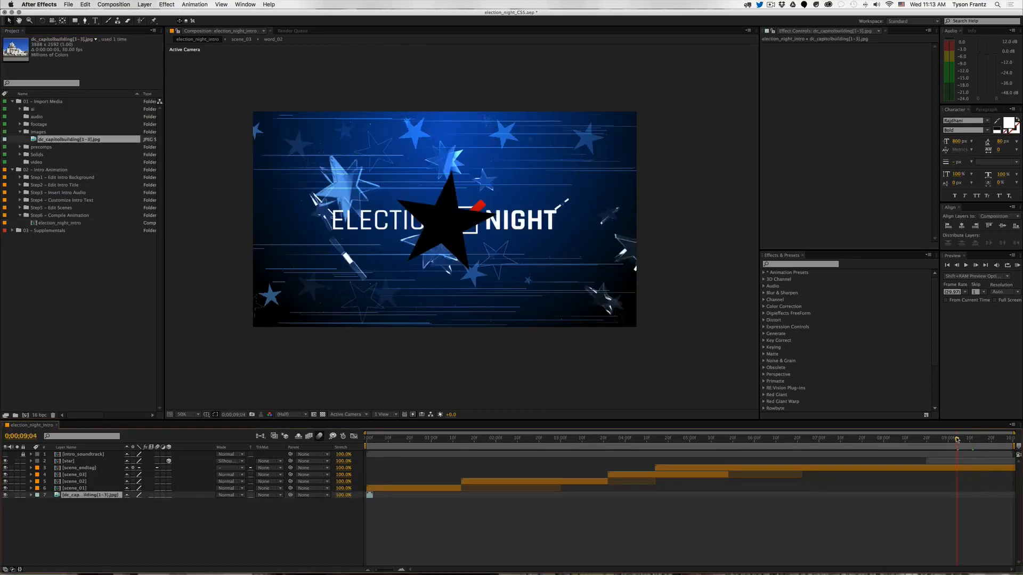
pyautogui.press('[')
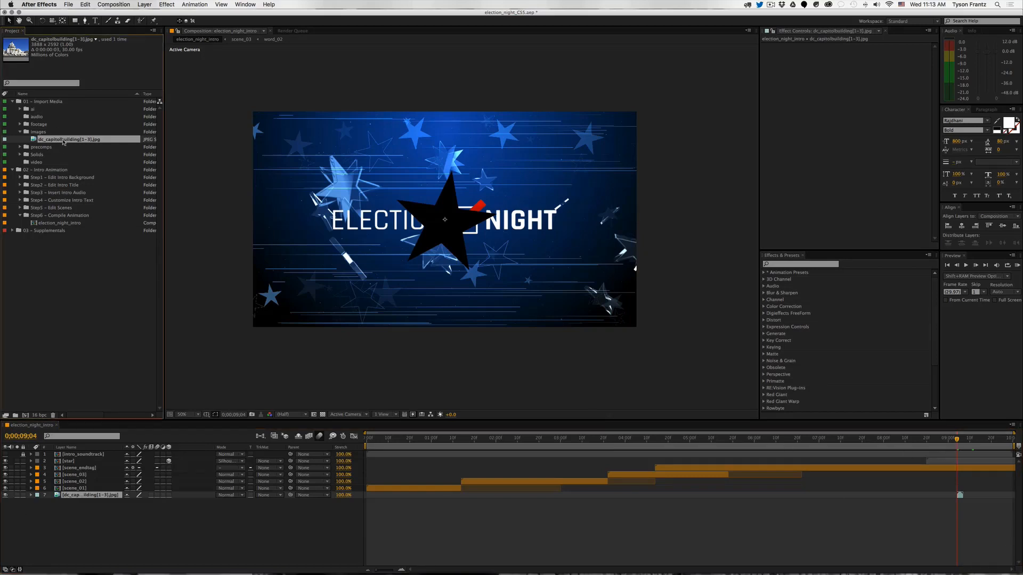
# Step: Delete the image sequence from the project and import dc_capitolbuilding3.jpg into the images folder with the JPEG Sequence option off
pyautogui.press('Delete')
pyautogui.click(588, 306)
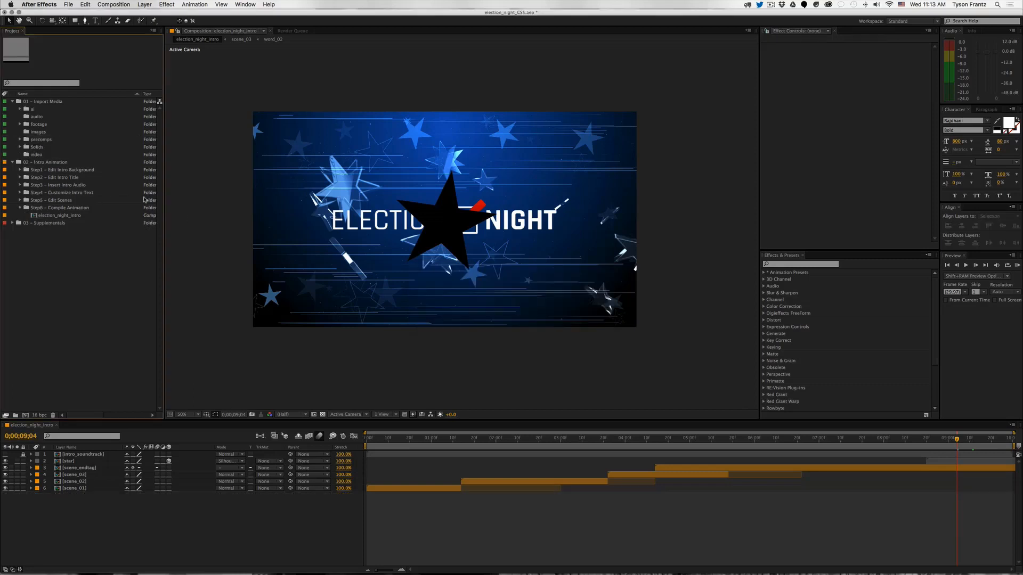
pyautogui.click(60, 134)
pyautogui.press('super+i')
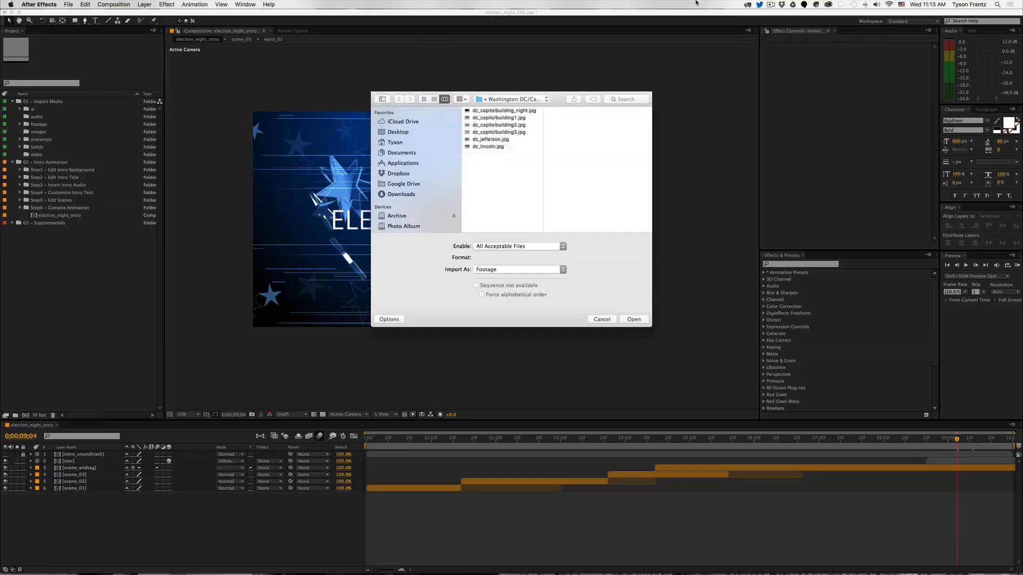
pyautogui.click(502, 133)
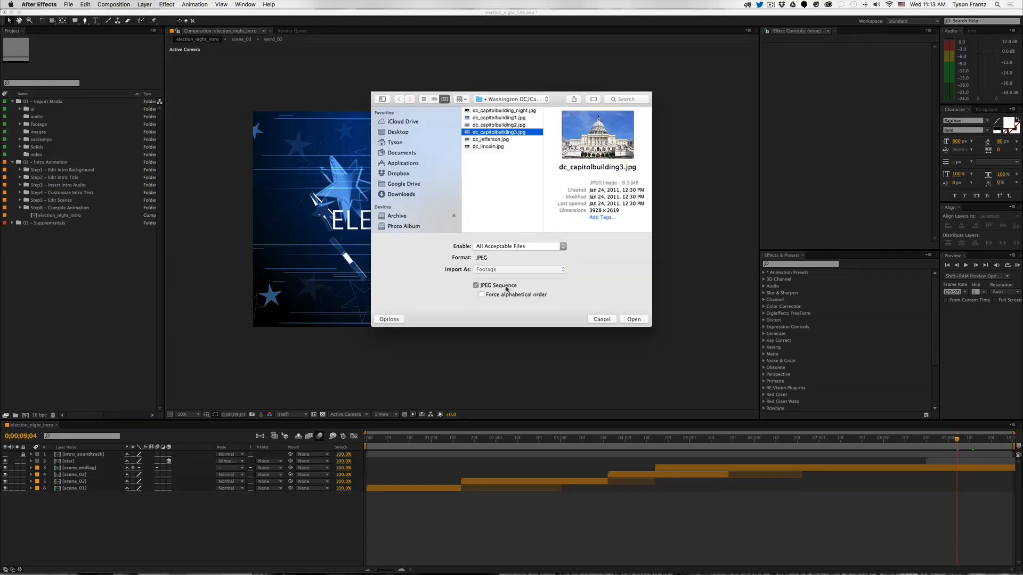
pyautogui.click(507, 288)
pyautogui.press('Return')
# Step: Add dc_capitolbuilding3.jpg as the lowest layer of election_night_intro and start it at 0;00;09;04
pyautogui.moveTo(61, 139); pyautogui.dragTo(227, 514)
pyautogui.press('[')
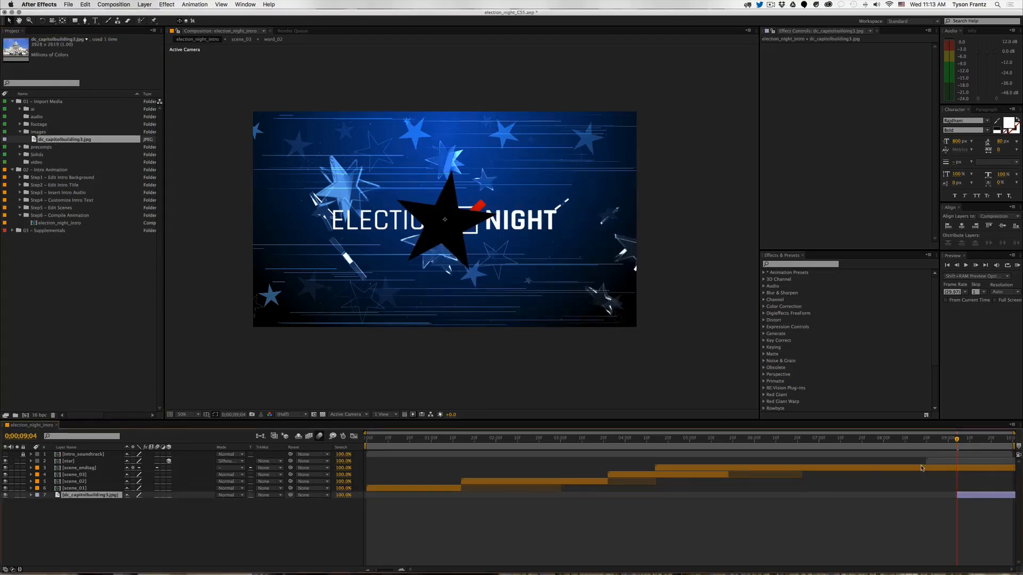
# Step: Step through election_night_intro to 0;00;09;12 to examine how the star layer transitions over the Capitol picture
pyautogui.press('pagedown')
pyautogui.press('pagedown')
pyautogui.press('pagedown')
pyautogui.press('pagedown')
pyautogui.press('pagedown')
pyautogui.press('pagedown')
pyautogui.press('pagedown')
pyautogui.press('pagedown')
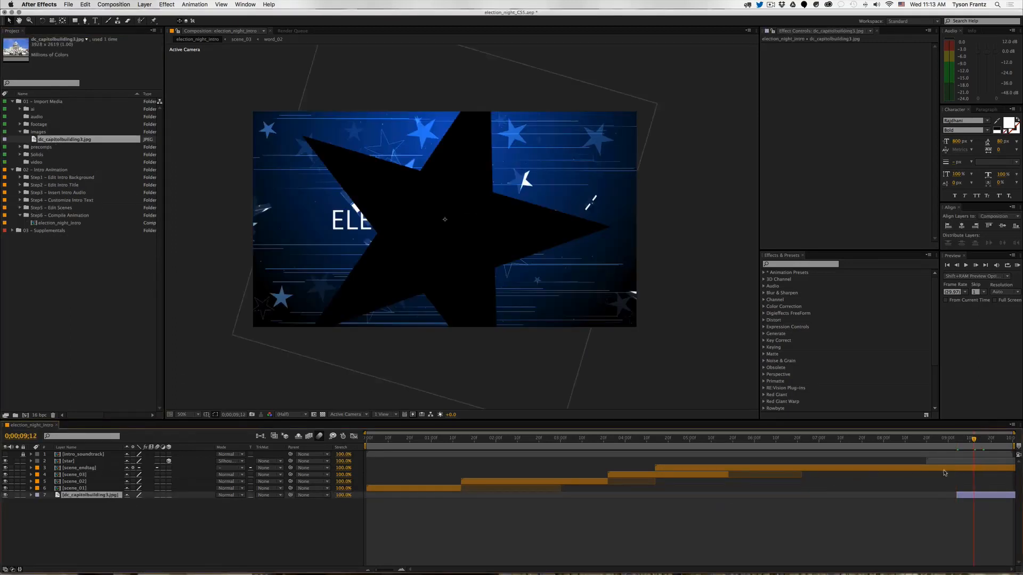
pyautogui.click(944, 461)
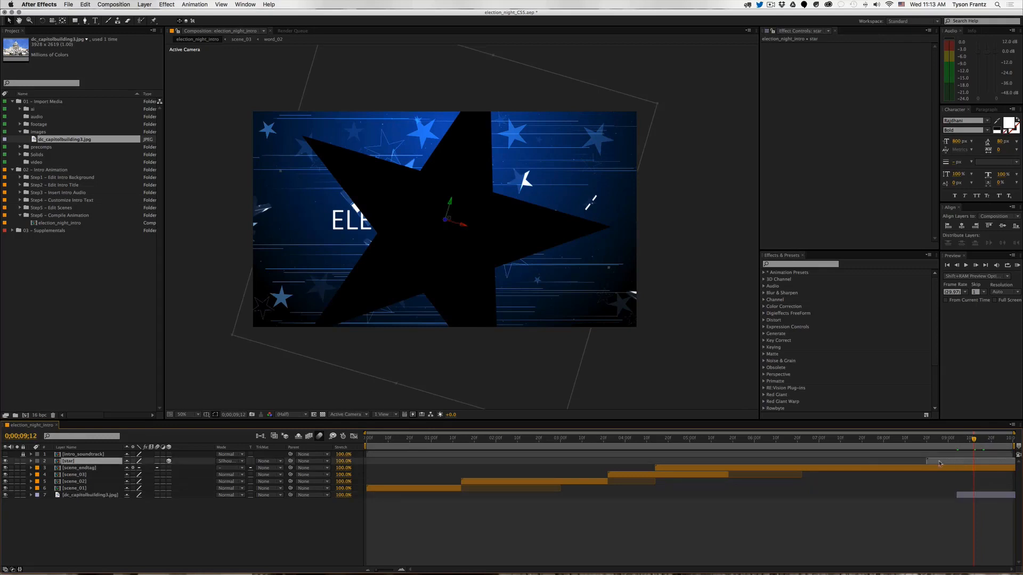
# Step: Delete the dc_capitolbuilding3.jpg layer from election_night_intro and close the composition
pyautogui.click(984, 497)
pyautogui.press('Delete')
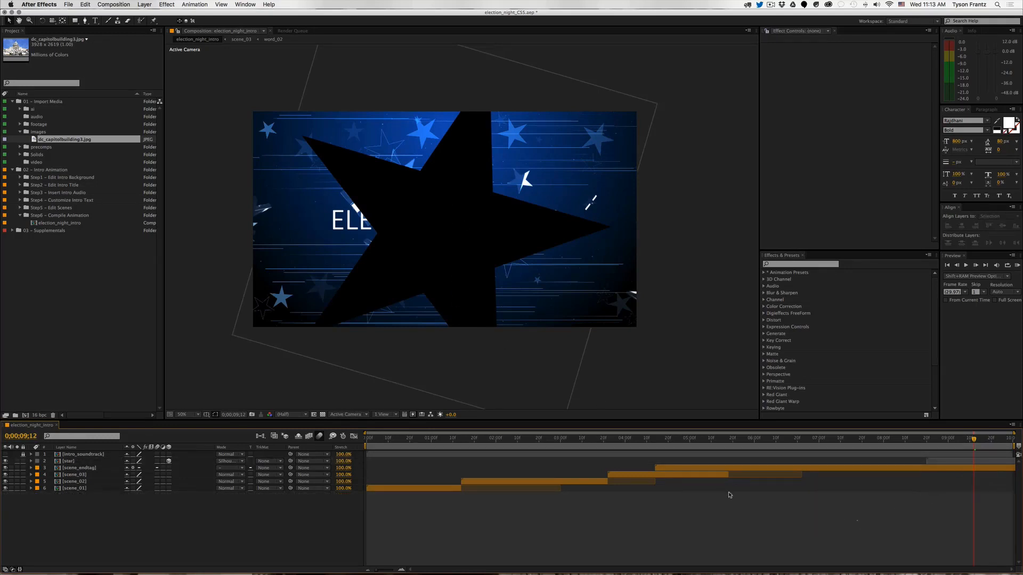
pyautogui.press('super+w')
# Step: Create a 30-second, 1920 x 1080 composition named intro in the Step6 - Compile Animation folder
pyautogui.click(130, 306)
pyautogui.click(61, 223)
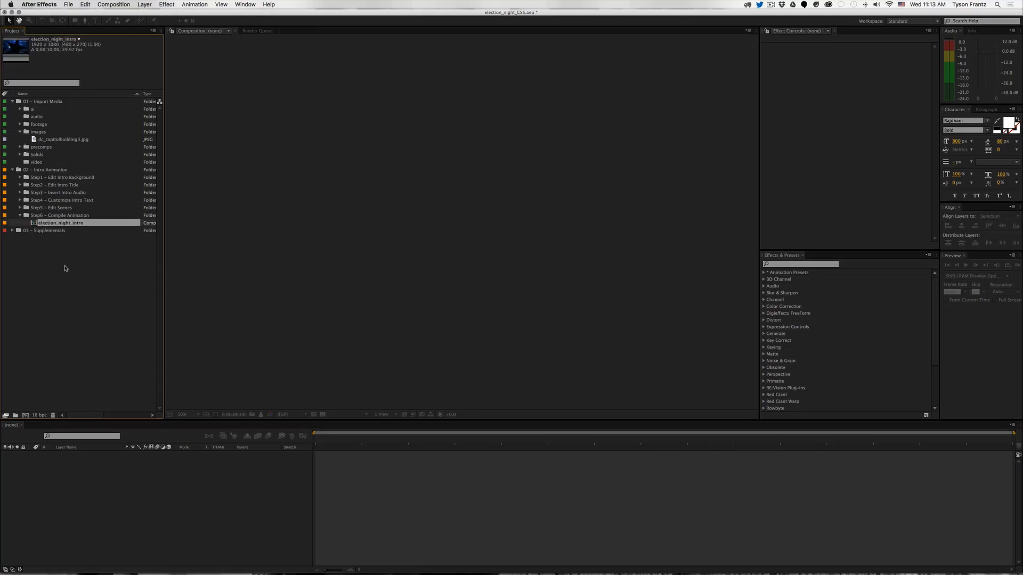
pyautogui.press('Up')
pyautogui.press('super+n')
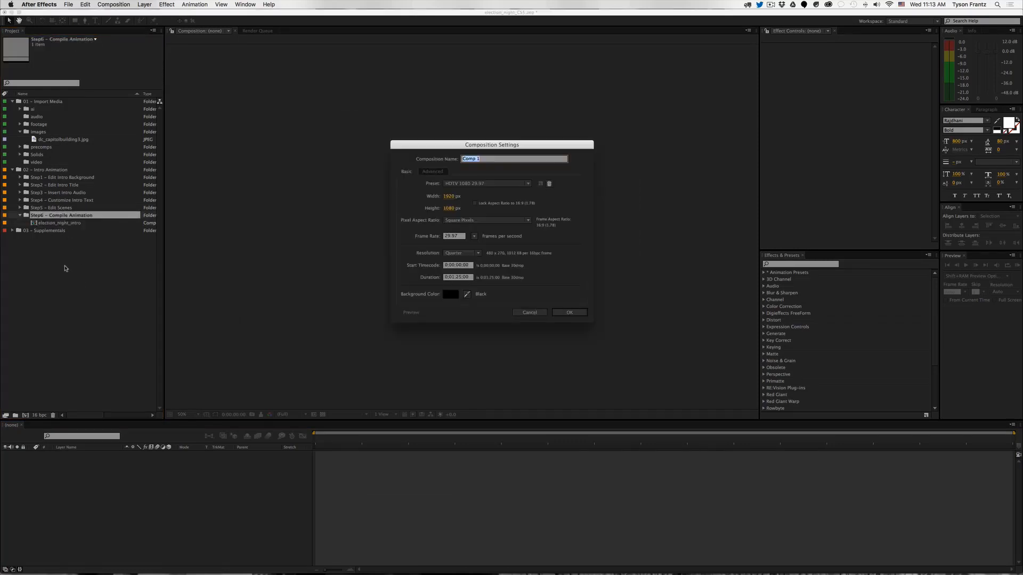
pyautogui.write('intro')
pyautogui.press('Tab')
pyautogui.press('Tab')
pyautogui.press('Tab')
pyautogui.press('Tab')
pyautogui.press('Tab')
pyautogui.press('Tab')
pyautogui.press('Tab')
pyautogui.press('Return')
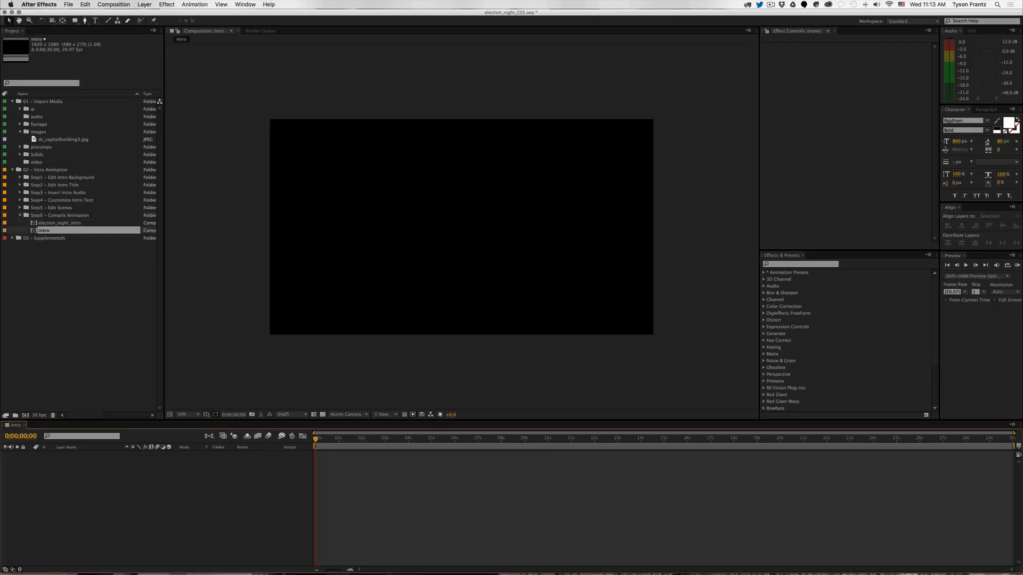
# Step: Add election_night_intro to the intro composition and place dc_capitolbuilding3.jpg on the layer beneath it
pyautogui.click(41, 231)
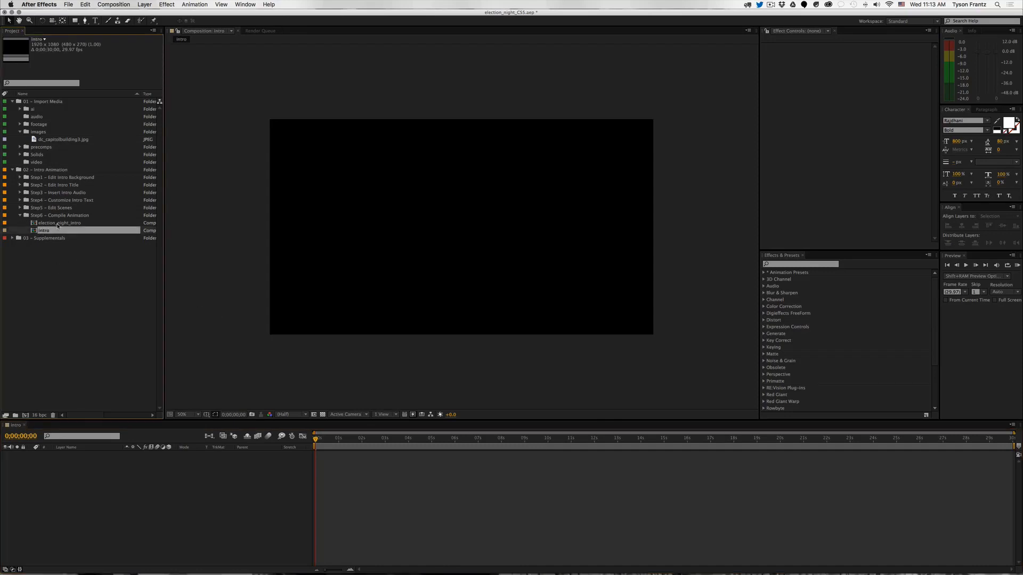
pyautogui.click(57, 226)
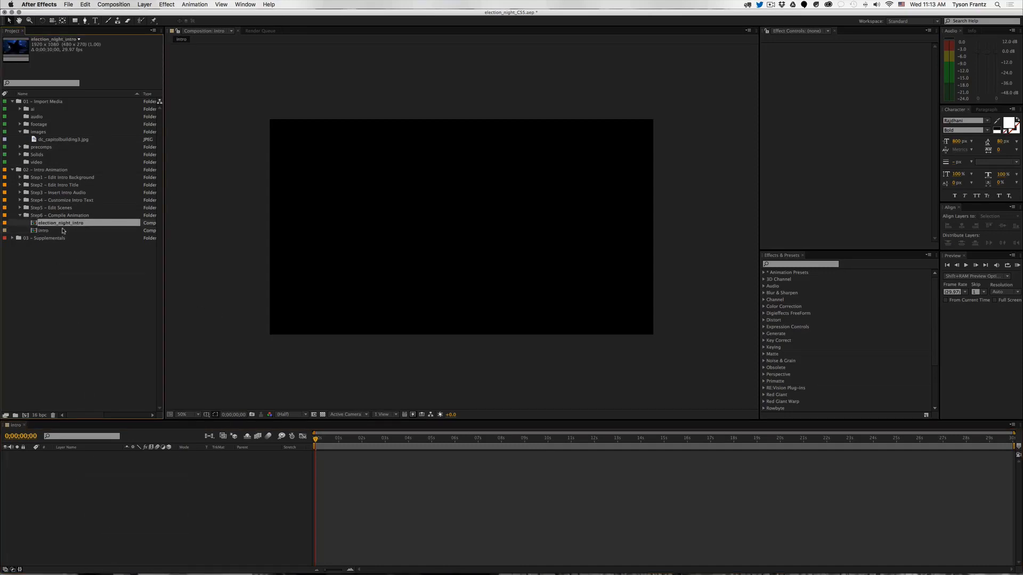
pyautogui.moveTo(62, 224); pyautogui.dragTo(501, 488)
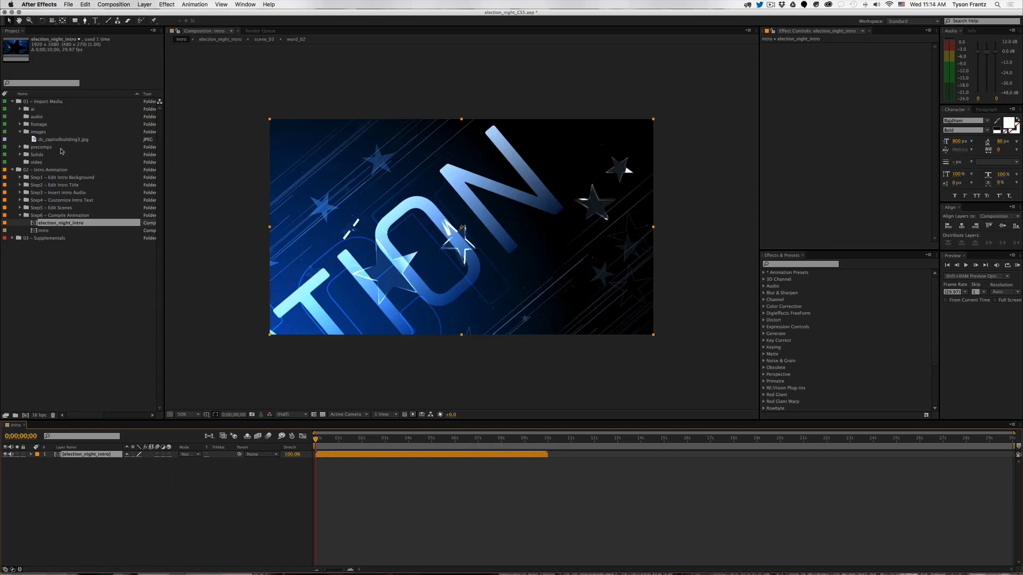
pyautogui.moveTo(63, 140); pyautogui.dragTo(341, 464)
# Step: Trim the start of the dc_capitolbuilding3.jpg layer to 0;00;08;00
pyautogui.click(525, 441)
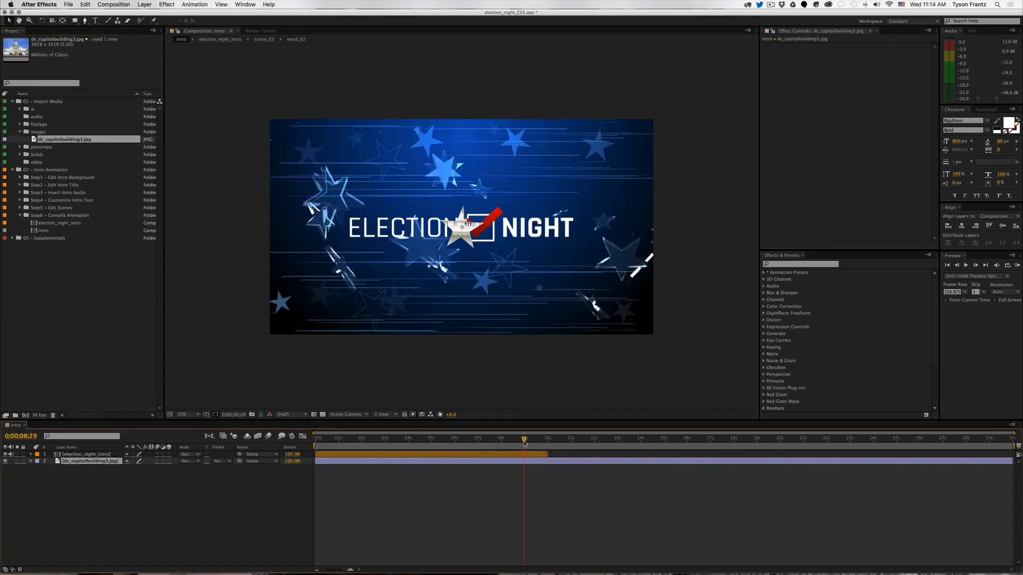
pyautogui.moveTo(524, 441); pyautogui.dragTo(522, 445)
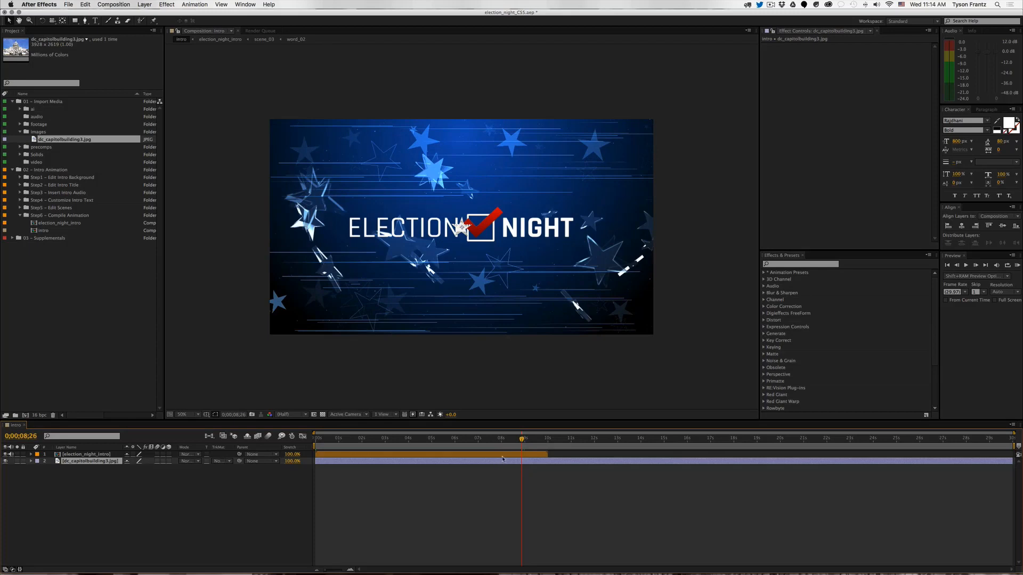
pyautogui.click(501, 440)
pyautogui.hotkey('alt', '[')
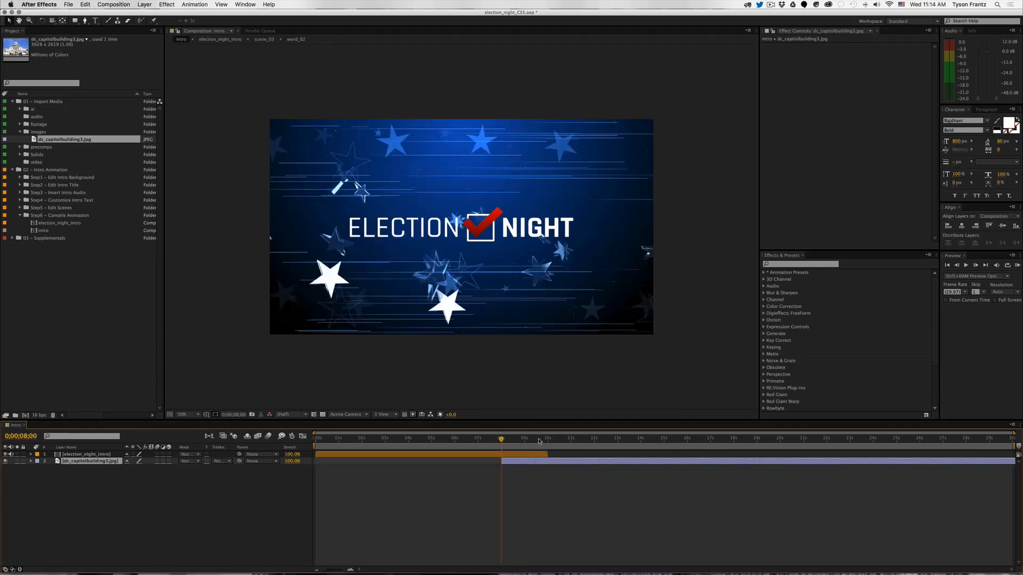
# Step: Set the work area from 0;00;08;00 to 0;00;10;04 and preview the star transition onto the picture
pyautogui.press('b')
pyautogui.click(550, 440)
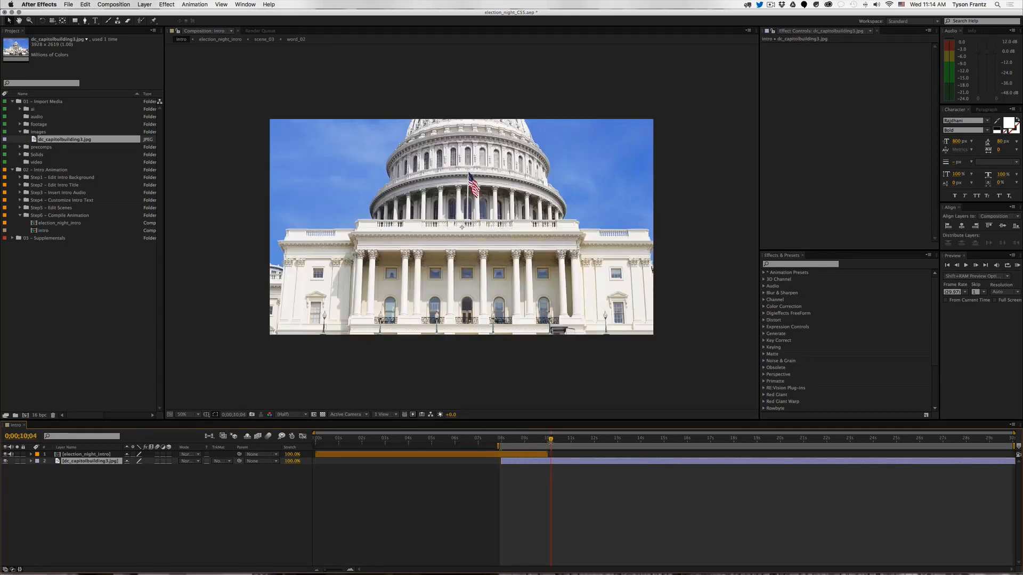
pyautogui.press('KP_0')
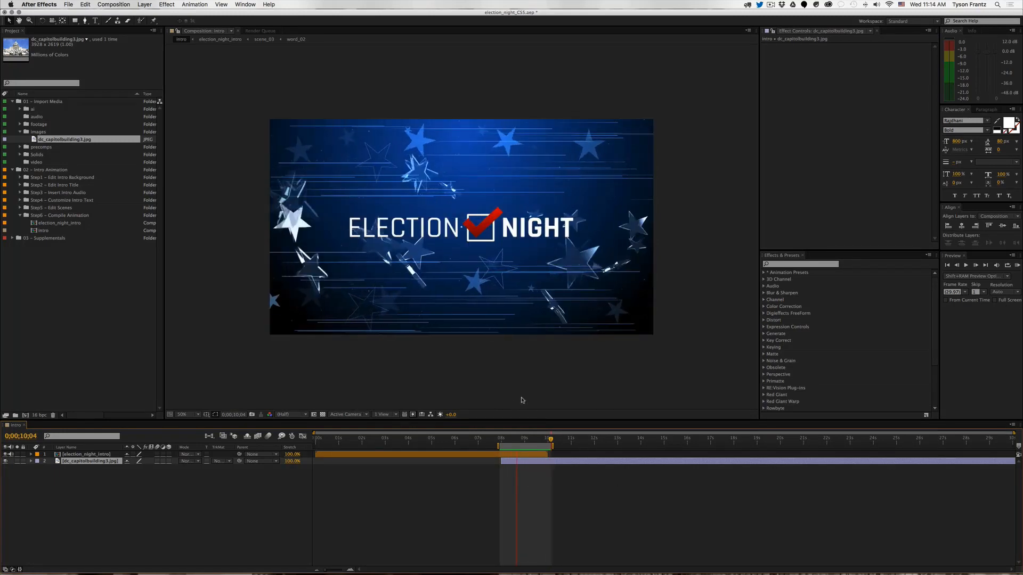
# Step: Delete both layers from the intro composition and remove that composition from the project
pyautogui.click(605, 478)
pyautogui.press('super+a')
pyautogui.press('Delete')
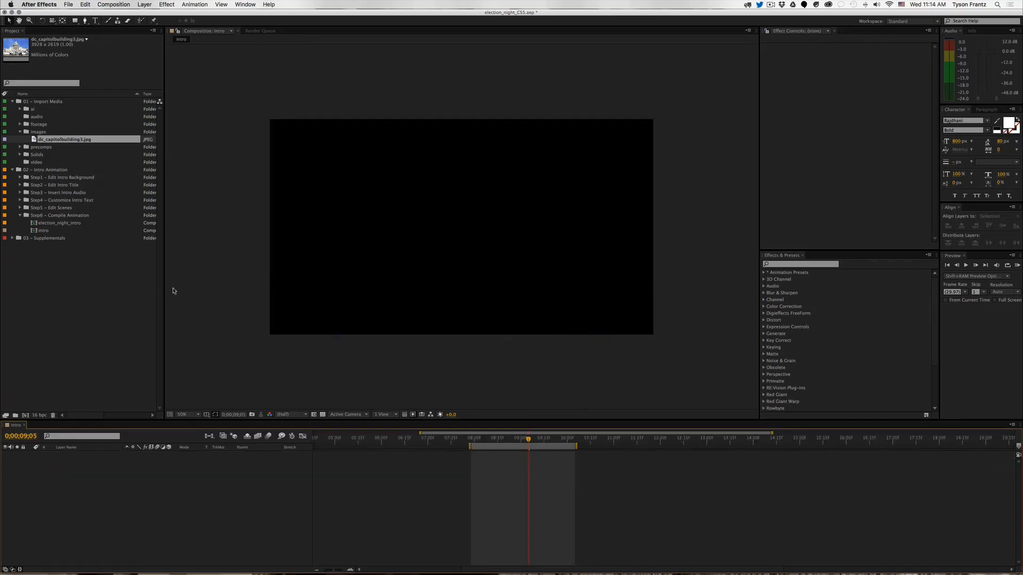
pyautogui.click(47, 231)
pyautogui.press('Delete')
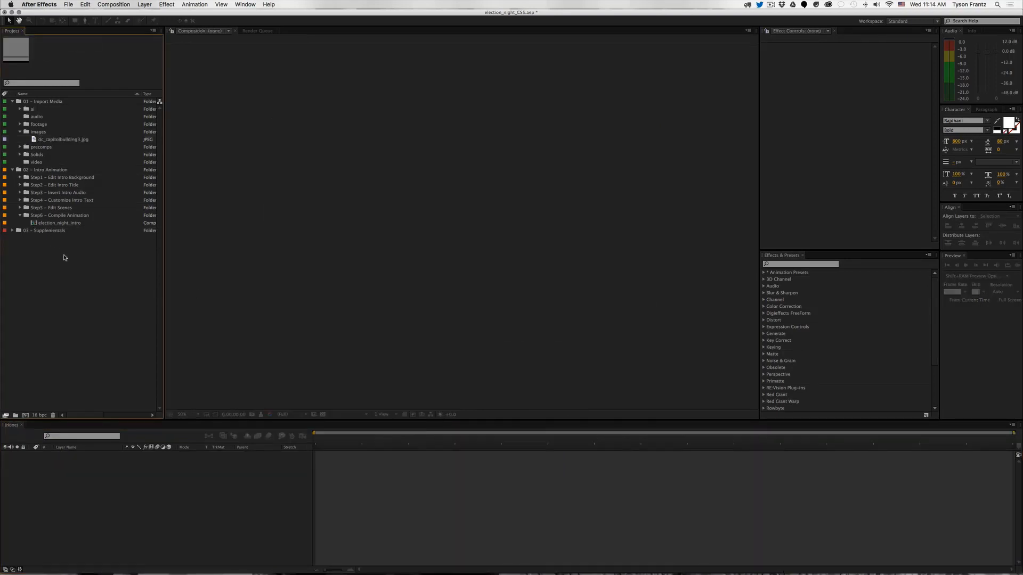
# Step: Collapse the Step6 - Compile Animation folder and select the 02 - Intro Animation folder
pyautogui.click(19, 215)
pyautogui.click(43, 171)
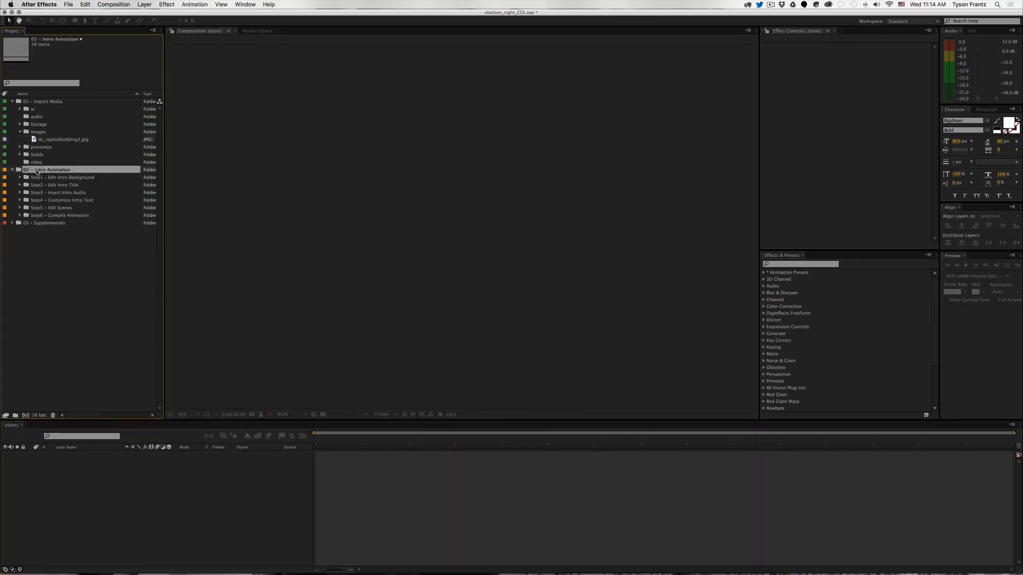
pyautogui.click(53, 216)
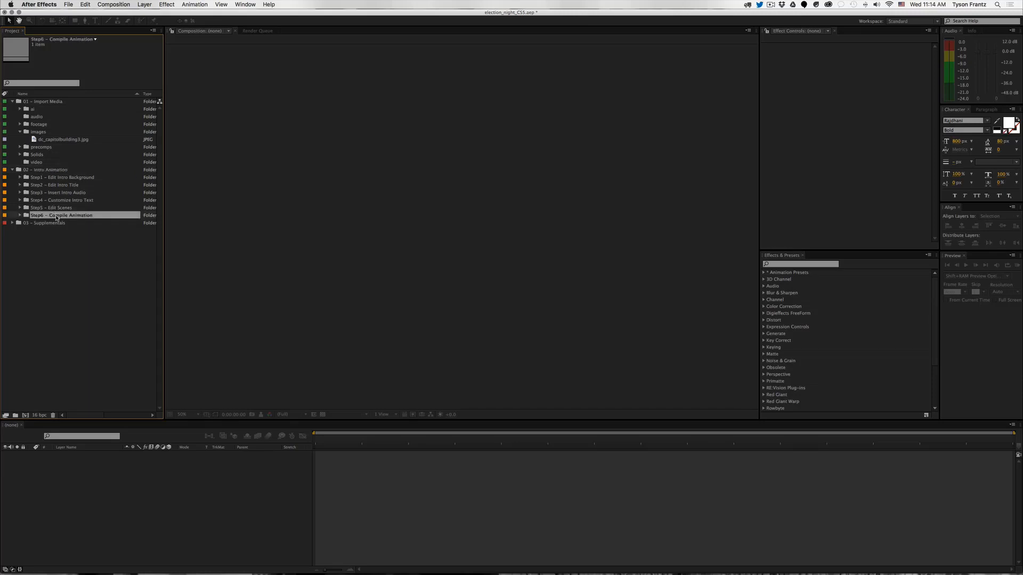
pyautogui.click(51, 170)
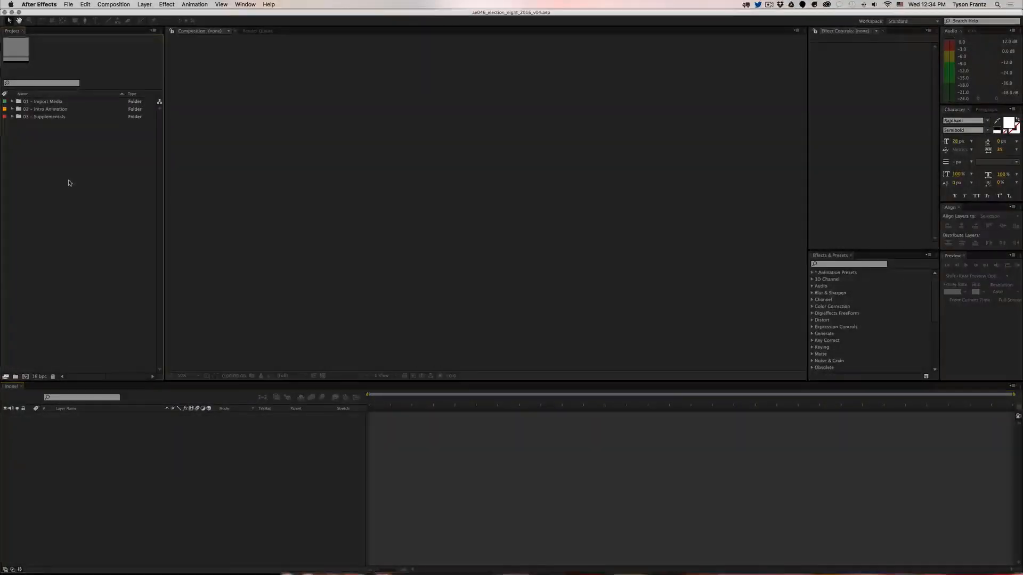
# Step: Expand 03 - Supplementals, its Customization folder and the 1_Candidates folder inside it
pyautogui.click(36, 119)
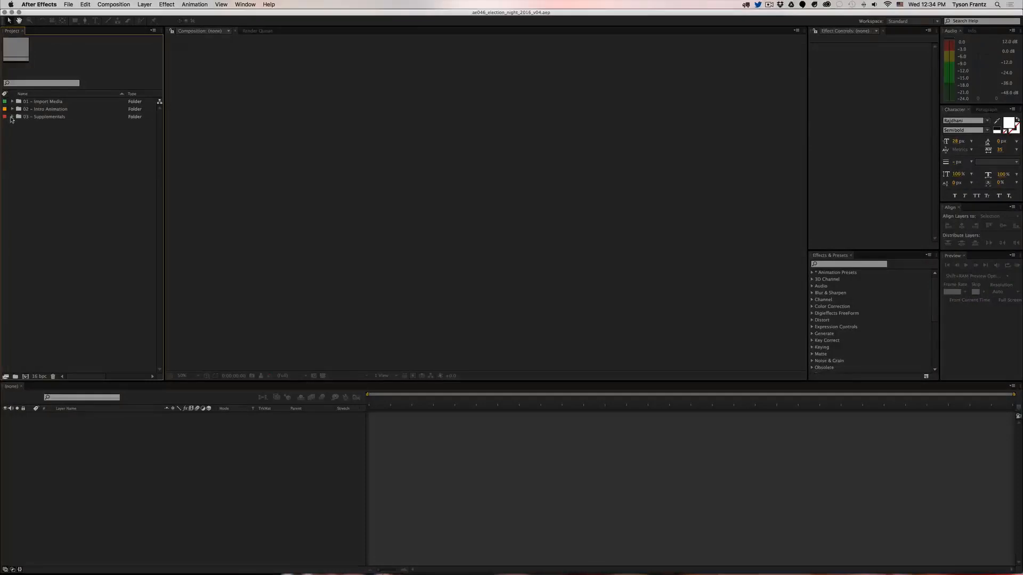
pyautogui.click(12, 116)
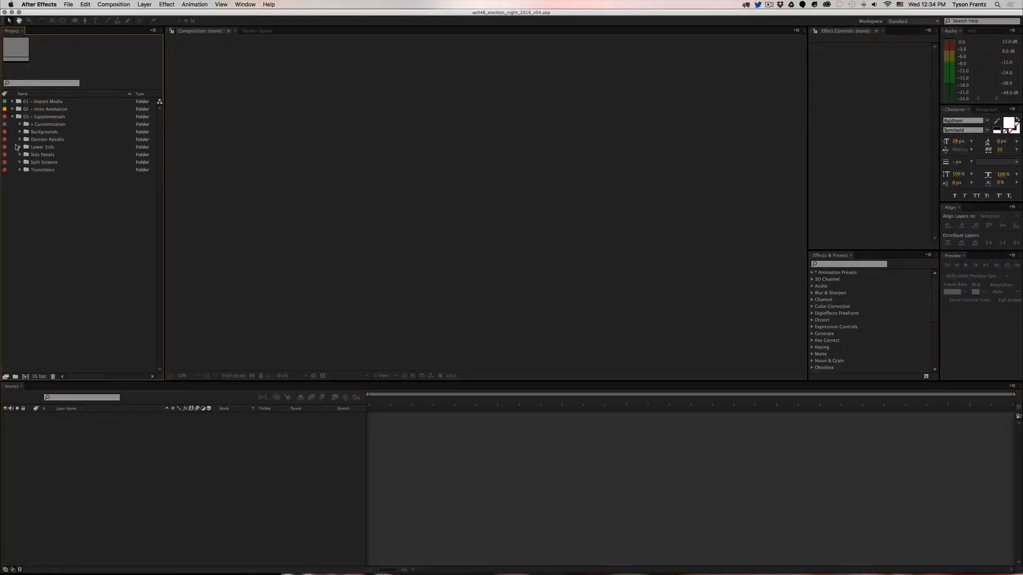
pyautogui.click(37, 126)
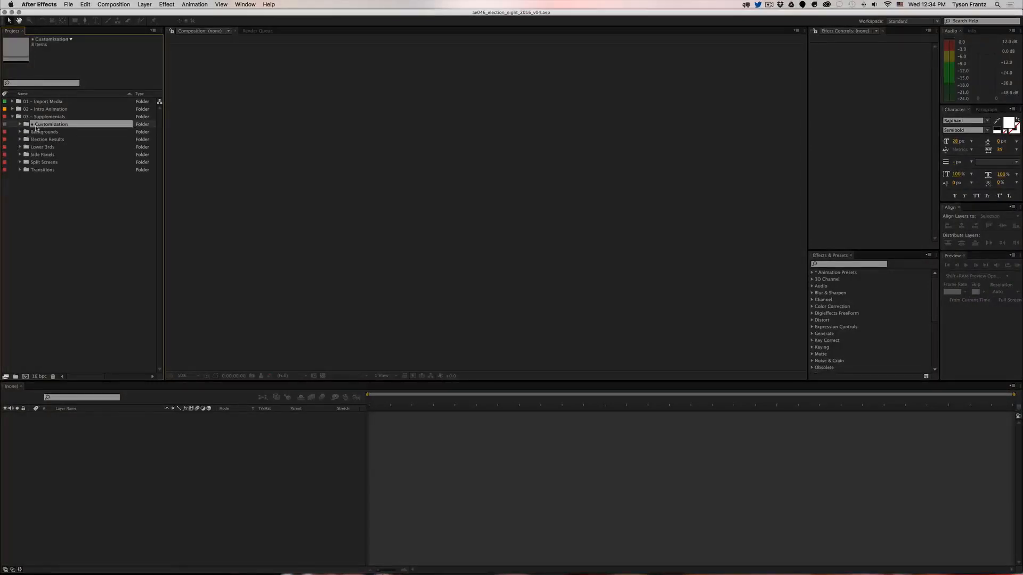
pyautogui.click(20, 124)
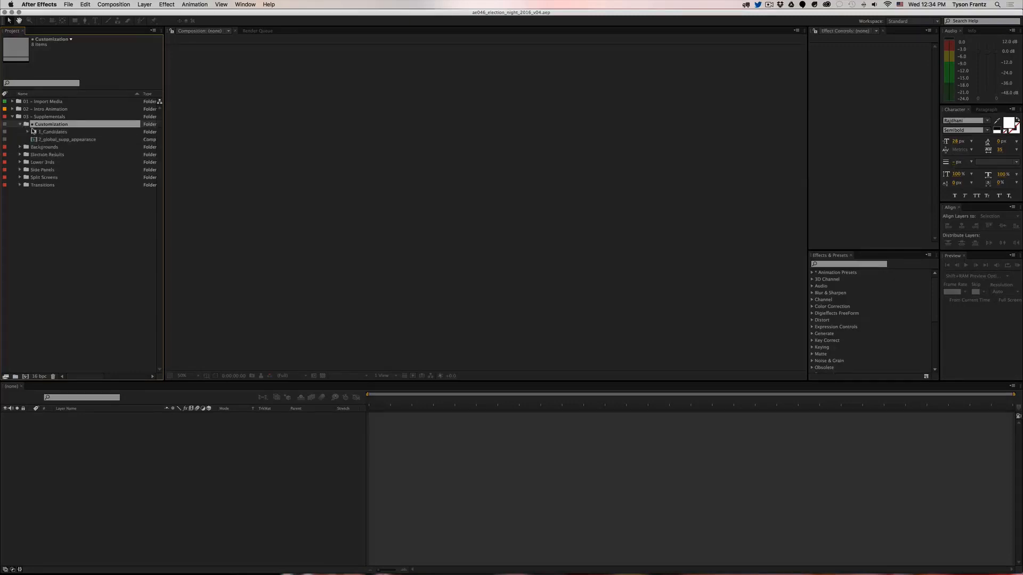
pyautogui.click(47, 133)
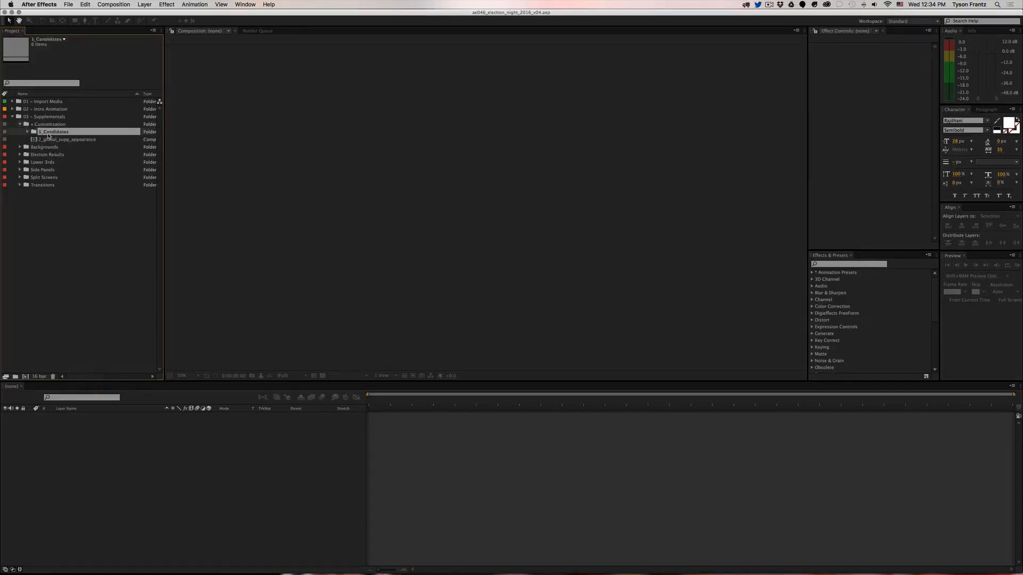
pyautogui.click(27, 132)
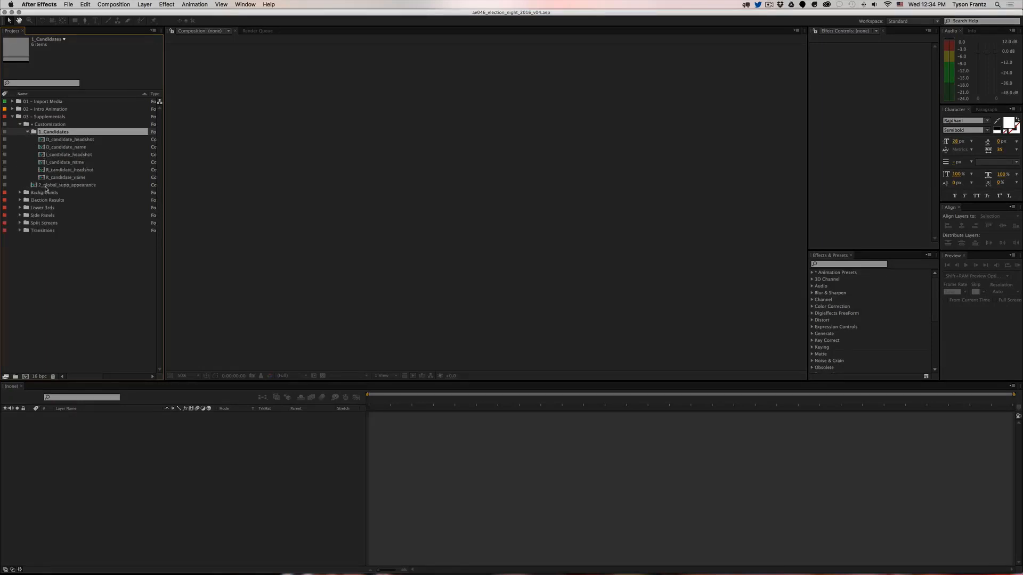
# Step: Open the D_candidate_headshot composition from the 1_Candidates folder
pyautogui.click(54, 169)
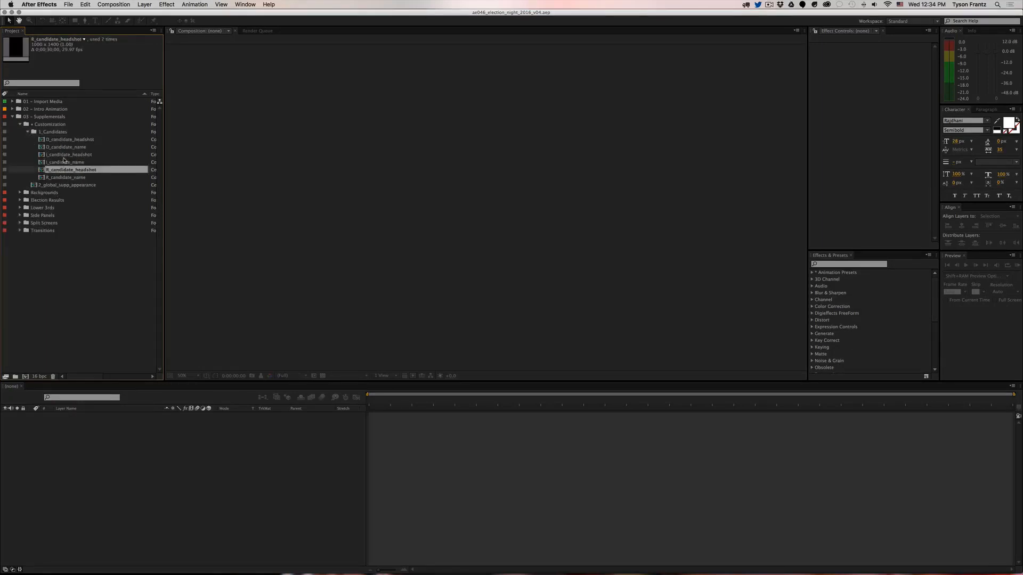
pyautogui.click(55, 147)
pyautogui.click(55, 140)
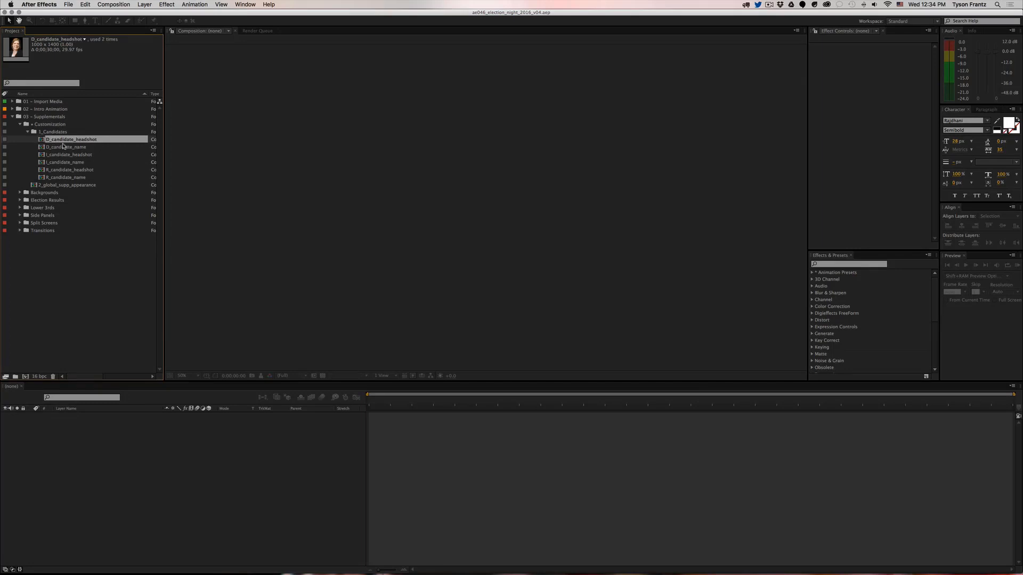
pyautogui.doubleClick(61, 142)
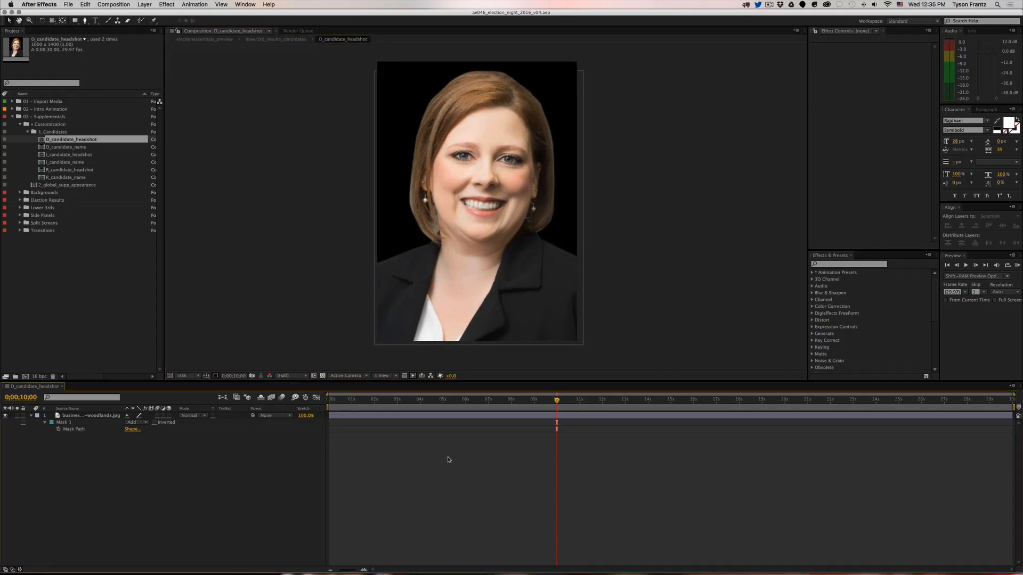
# Step: Try the headshot layer with its Mask 1 mode set to None, and undo the change
pyautogui.click(75, 417)
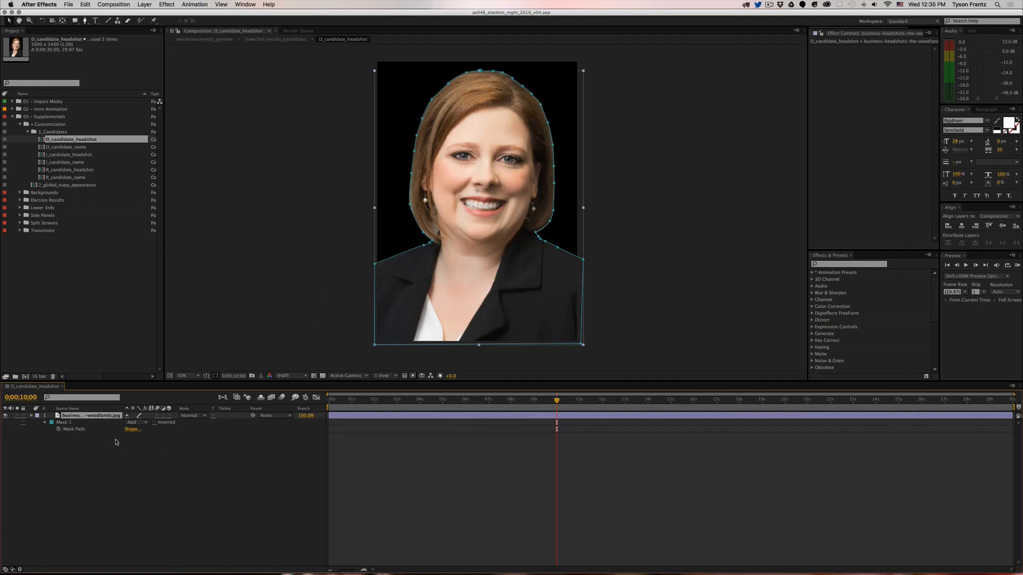
pyautogui.click(119, 462)
pyautogui.click(105, 422)
pyautogui.click(135, 422)
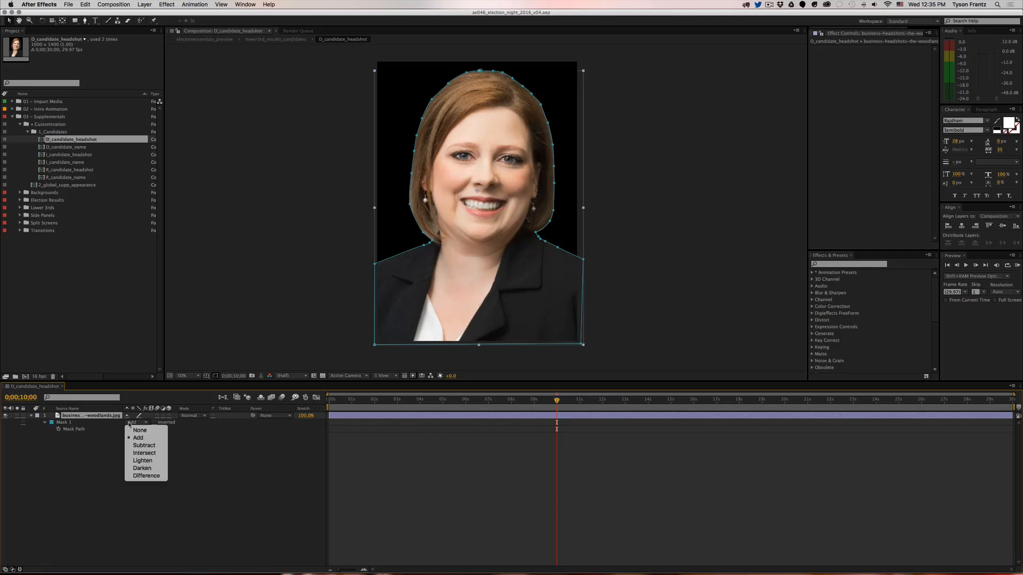
pyautogui.click(136, 426)
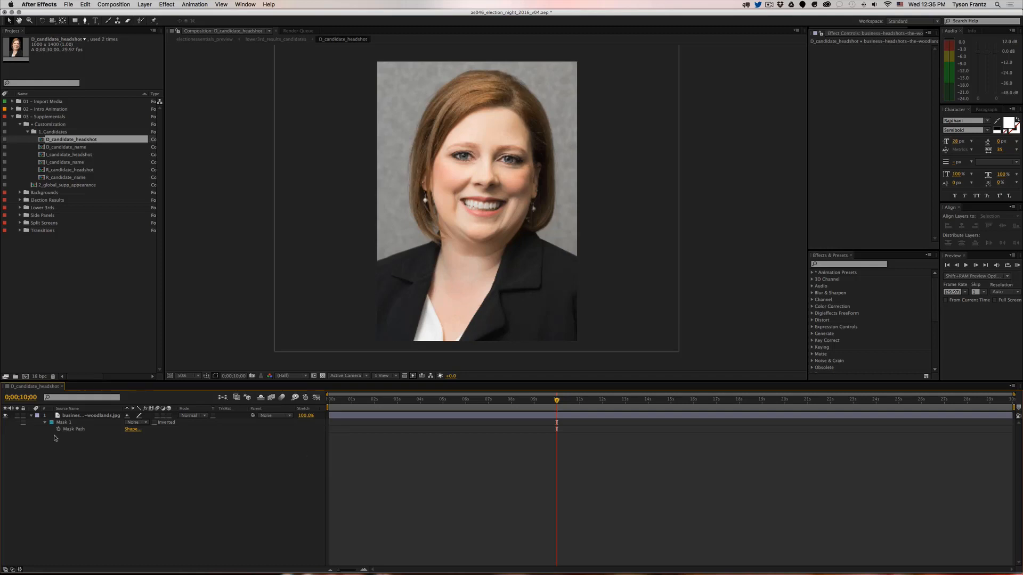
pyautogui.press('super+z')
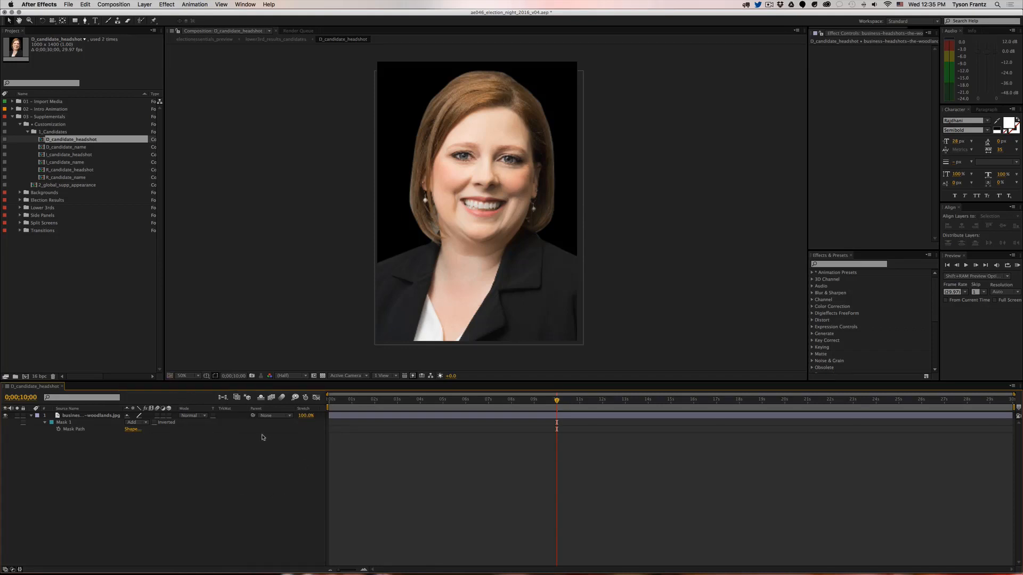
# Step: Open the D_candidate_name composition in place of the headshot composition and select its name text layer
pyautogui.press('super+w')
pyautogui.doubleClick(69, 148)
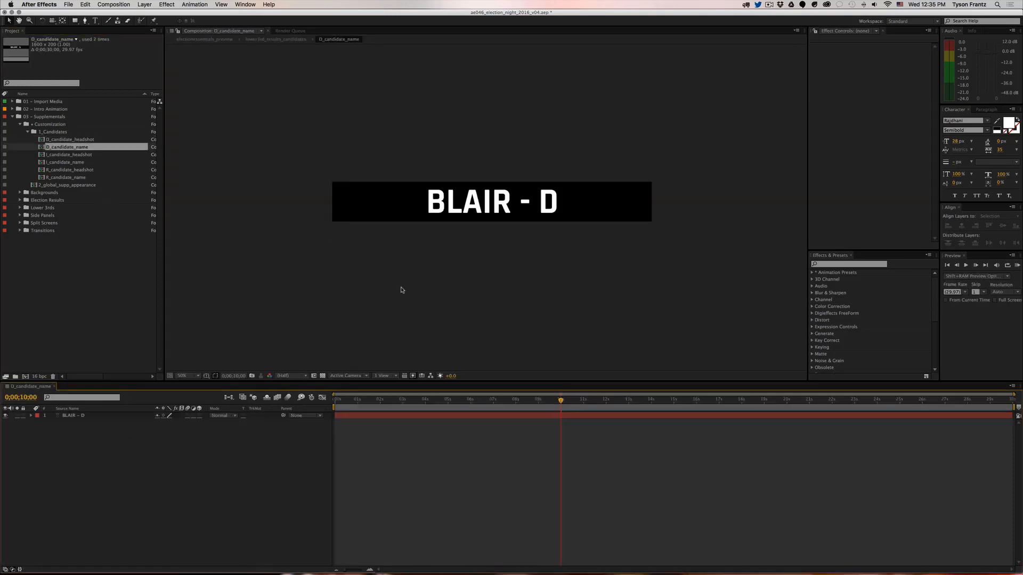
pyautogui.click(452, 211)
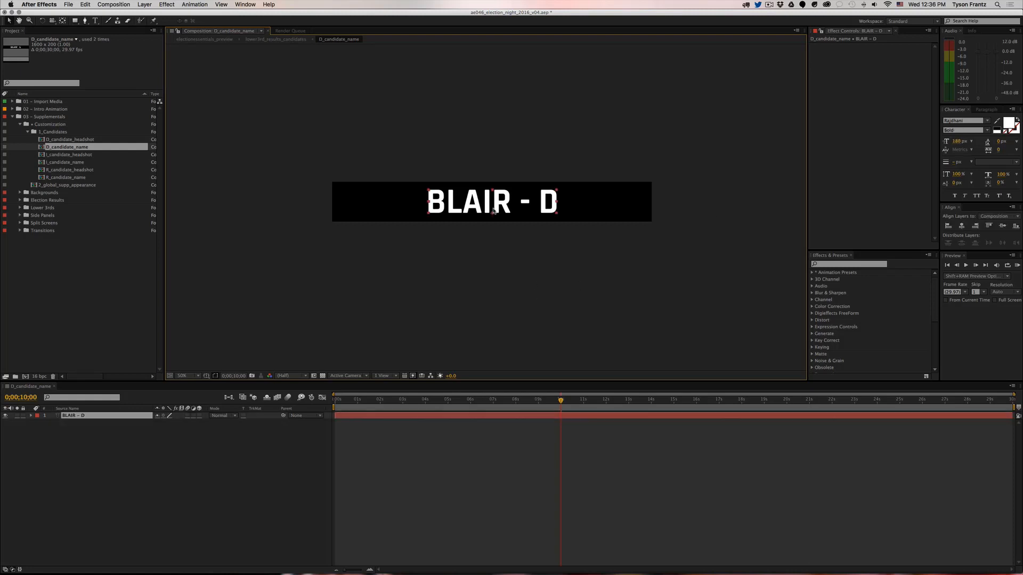
# Step: Try replacing the D candidate's name text with a different full name in capitals
pyautogui.doubleClick(472, 204)
pyautogui.doubleClick(473, 211)
pyautogui.click(537, 199)
pyautogui.moveTo(539, 201); pyautogui.dragTo(561, 200)
pyautogui.click(521, 202)
pyautogui.tripleClick(490, 203)
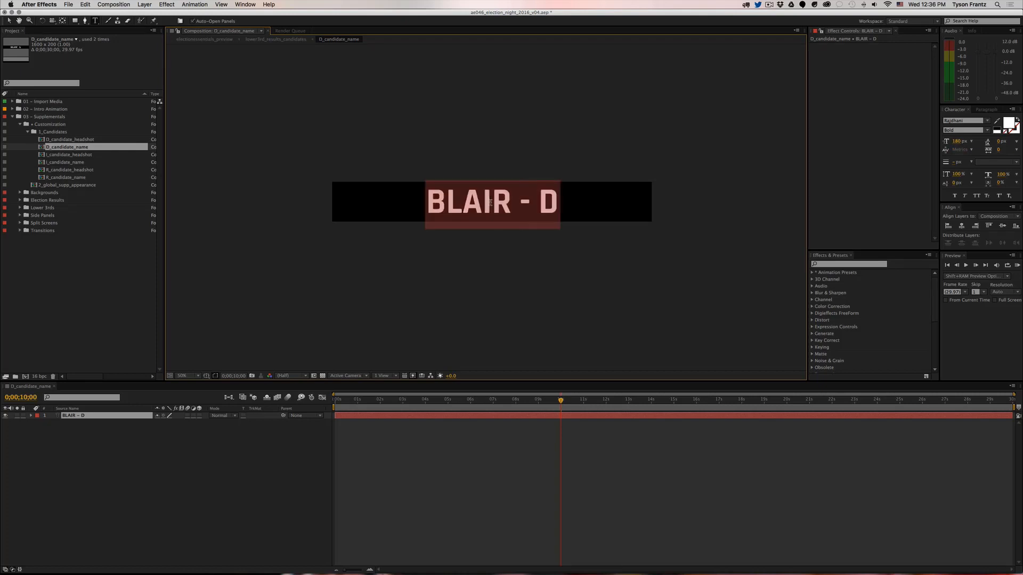
pyautogui.write('JILL HAMMOND')
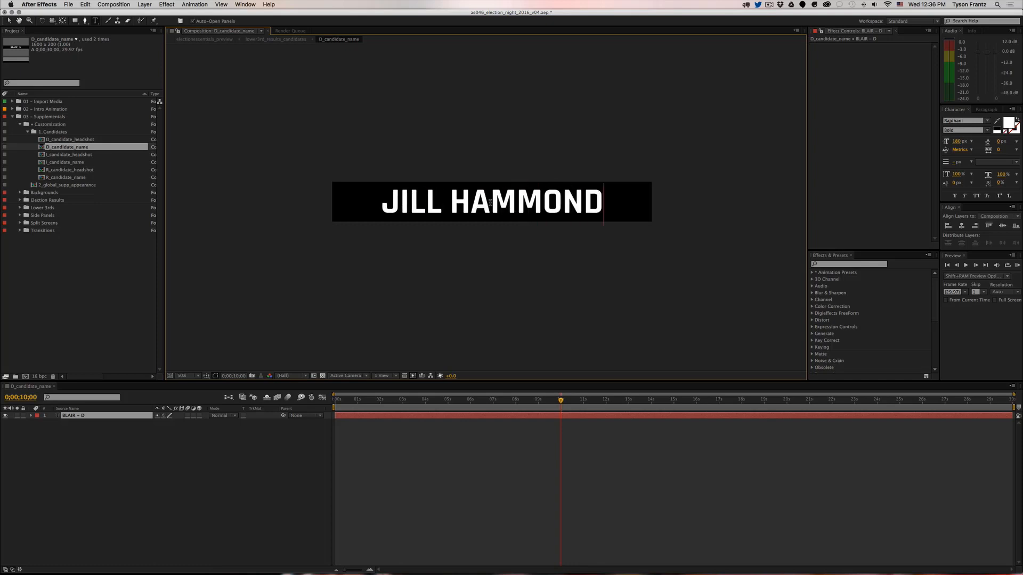
pyautogui.click(502, 474)
pyautogui.press('capslock')
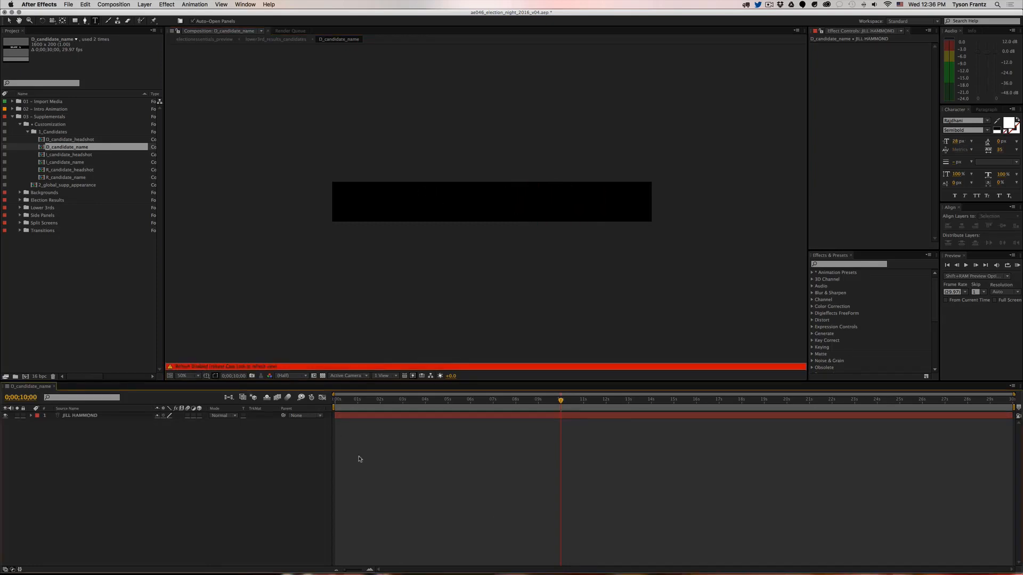
pyautogui.press('capslock')
# Step: Undo the name replacement, restoring the original D candidate name with its party suffix
pyautogui.press('super+z')
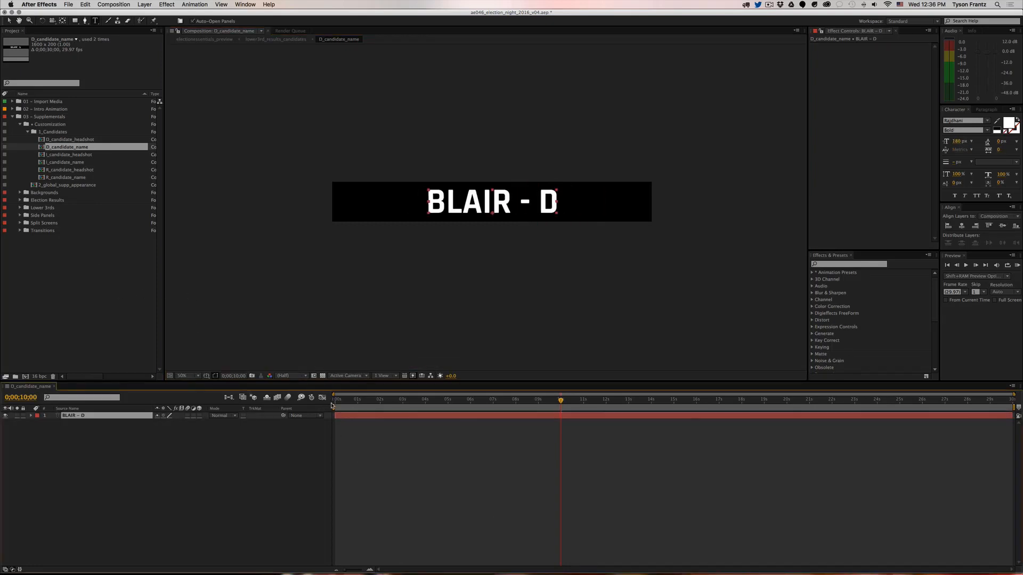
pyautogui.press('super+z')
pyautogui.press('super+z')
pyautogui.press('super+z')
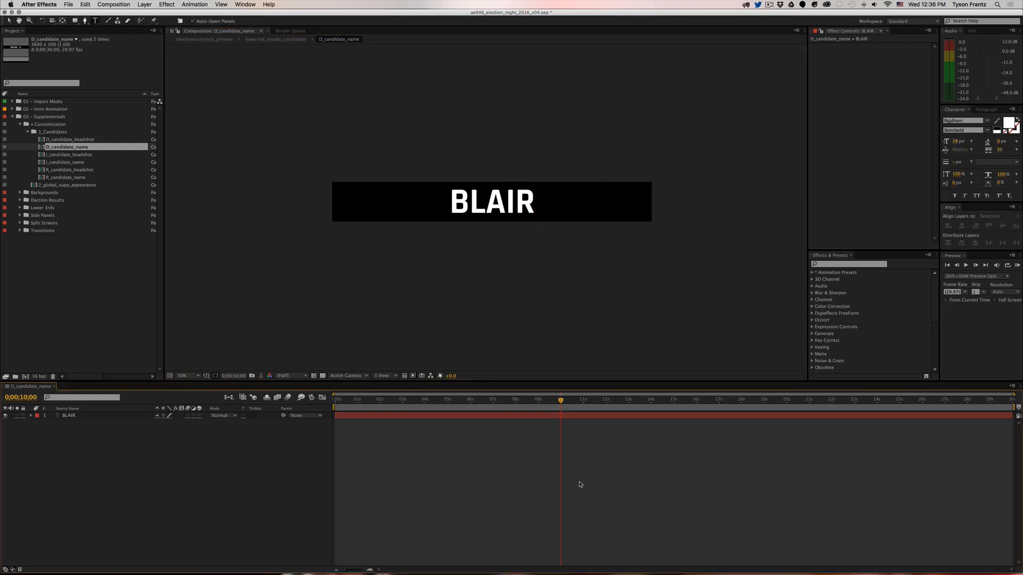
pyautogui.press('super+shift+z')
pyautogui.press('super+shift+z')
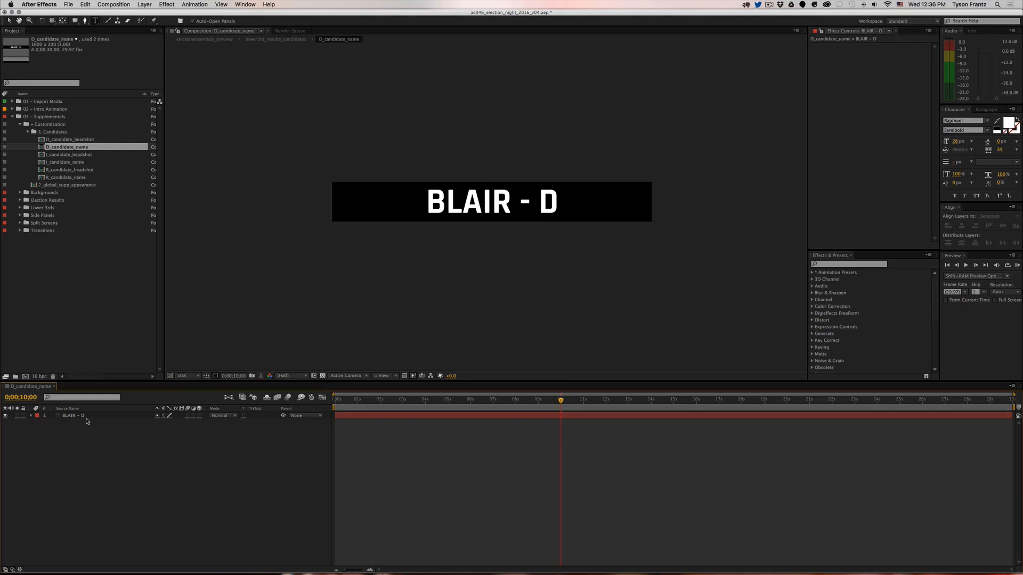
# Step: View the I_candidate_headshot and I_candidate_name compositions one after the other, closing each
pyautogui.doubleClick(70, 154)
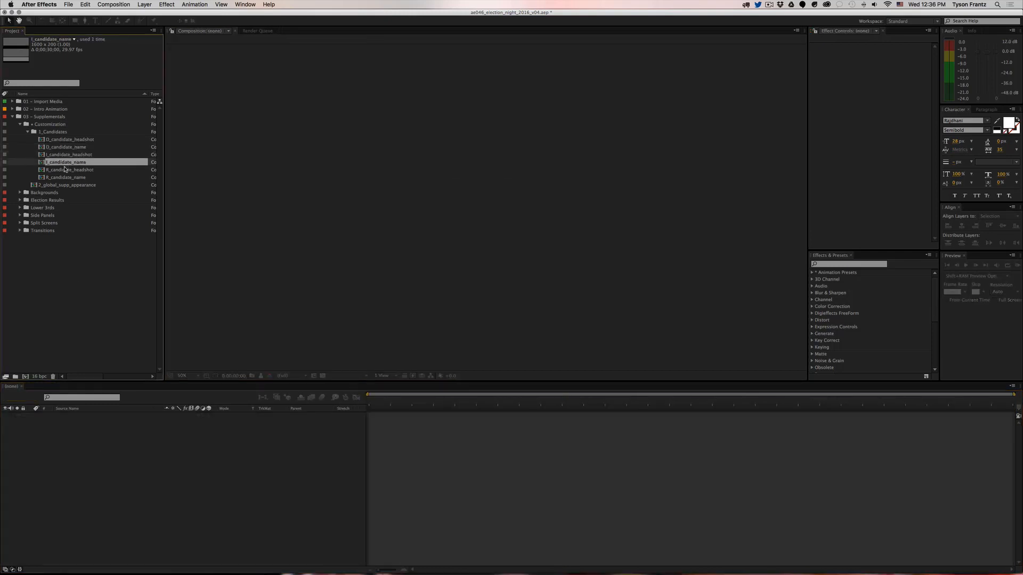
pyautogui.click(489, 285)
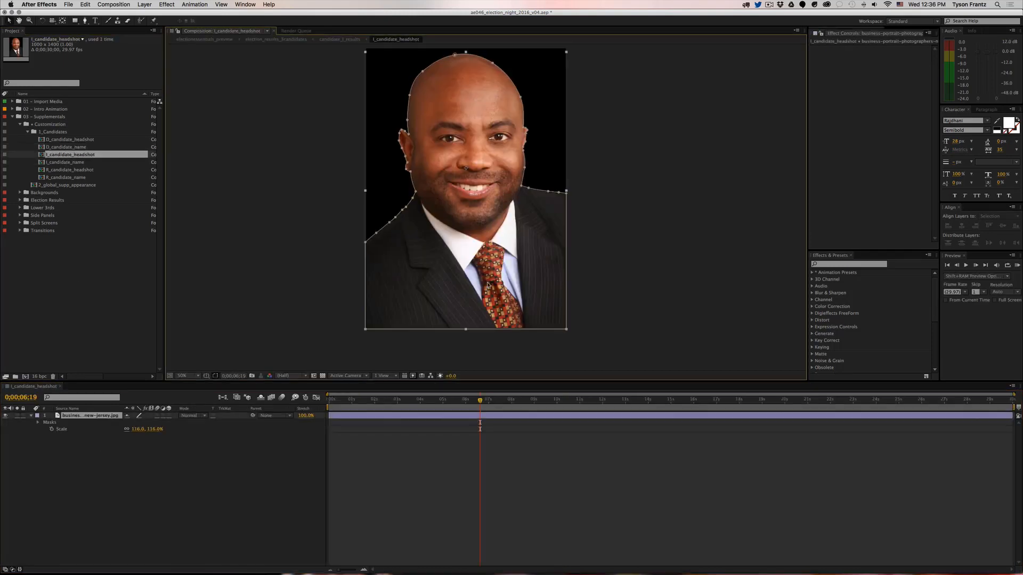
pyautogui.press('super+w')
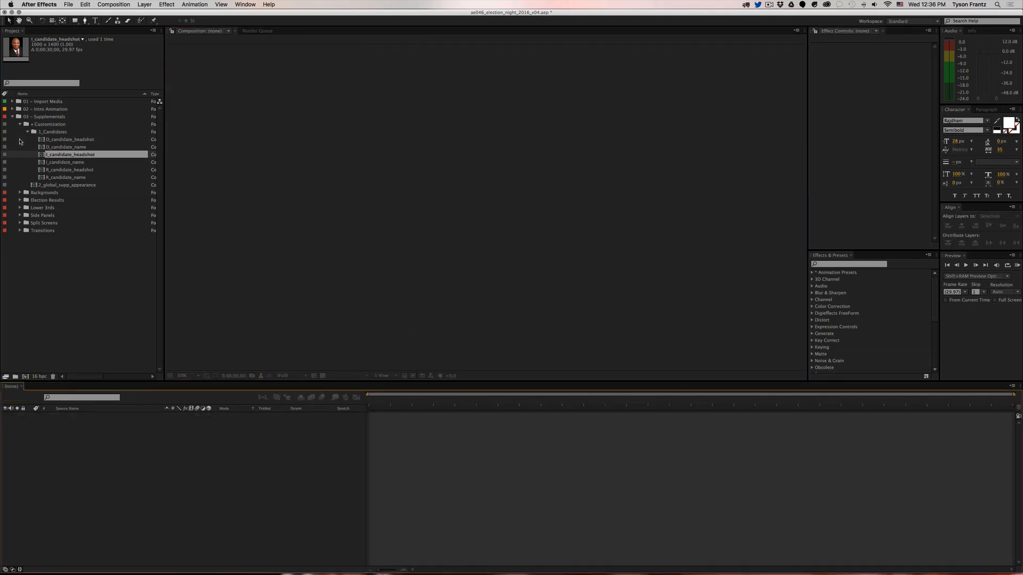
pyautogui.doubleClick(66, 162)
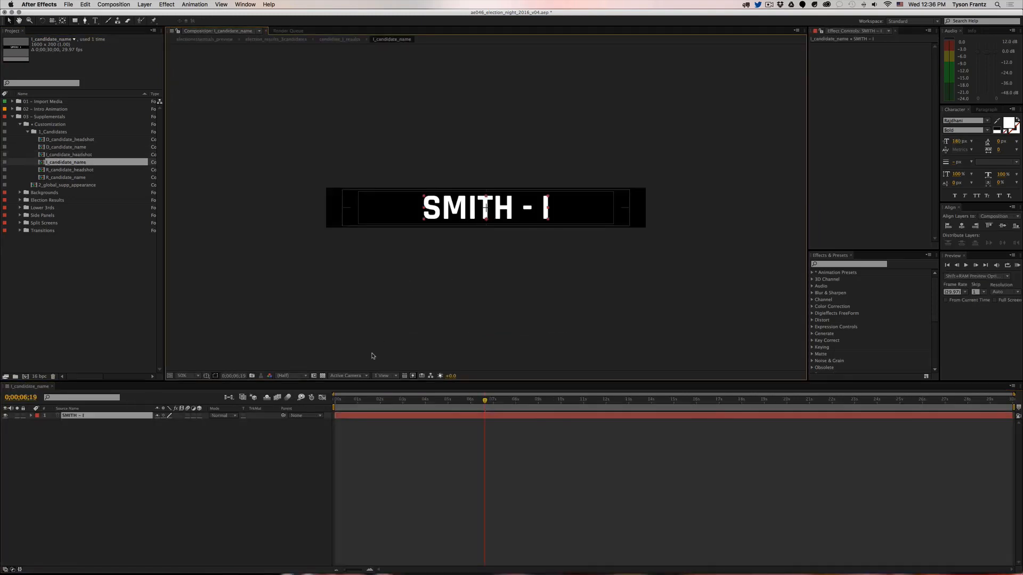
pyautogui.press('super+w')
# Step: View the R_candidate_headshot and R_candidate_name compositions one after the other, closing each
pyautogui.doubleClick(66, 170)
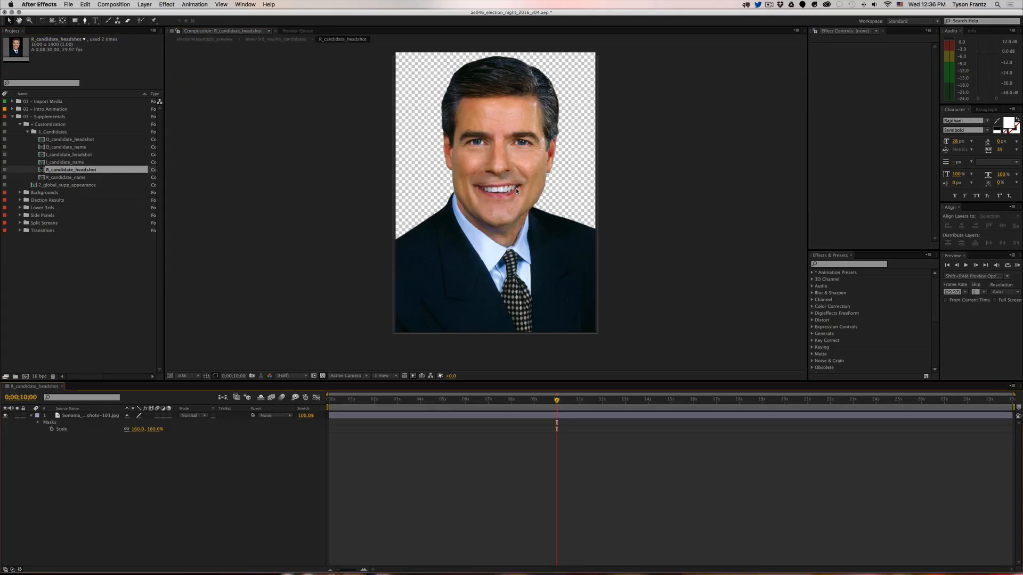
pyautogui.press('super+w')
pyautogui.doubleClick(67, 178)
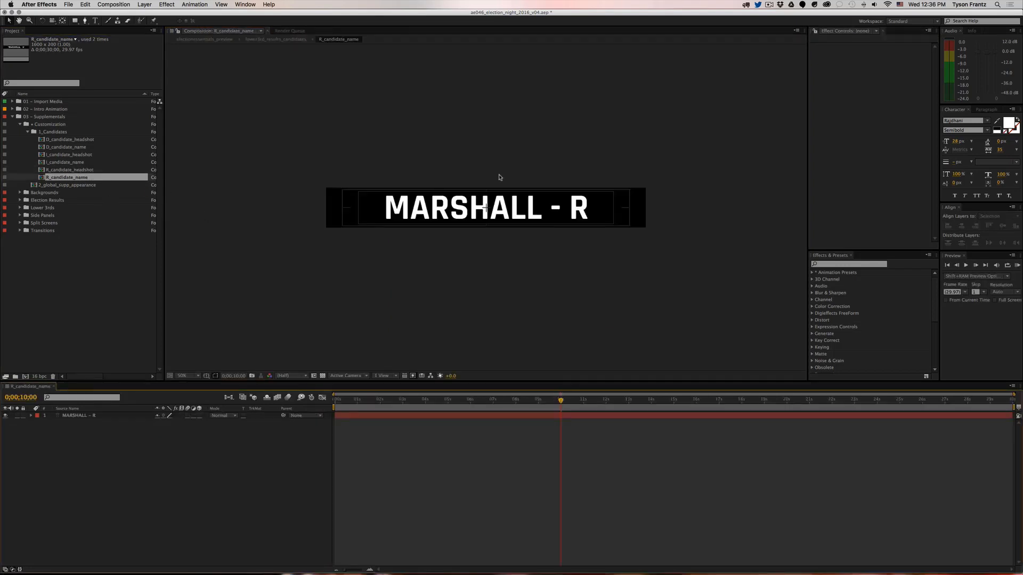
pyautogui.press('super+w')
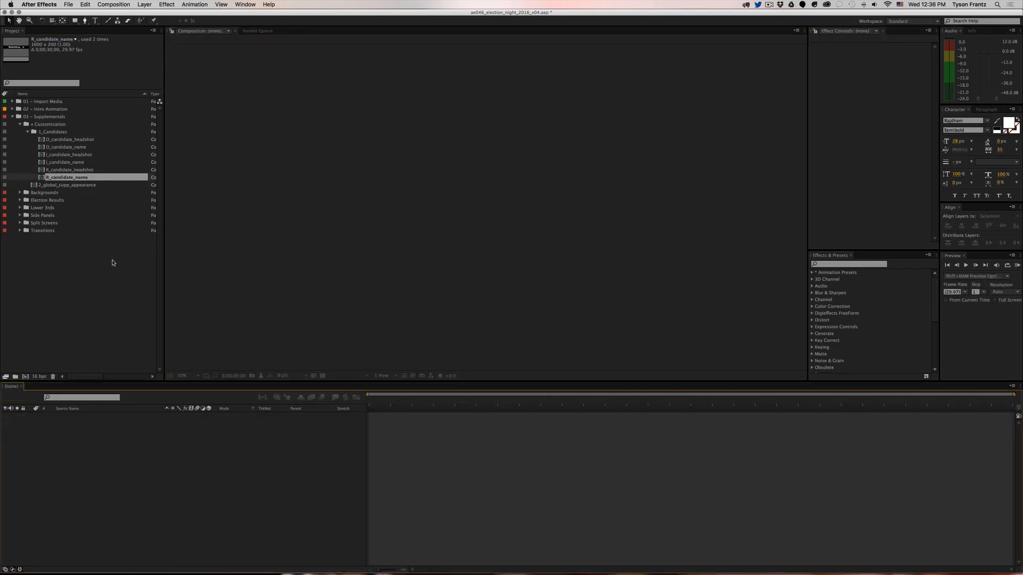
# Step: Collapse the 1_Candidates folder and open the 2_global_supp_appearance composition with a taller timeline
pyautogui.click(55, 132)
pyautogui.click(27, 131)
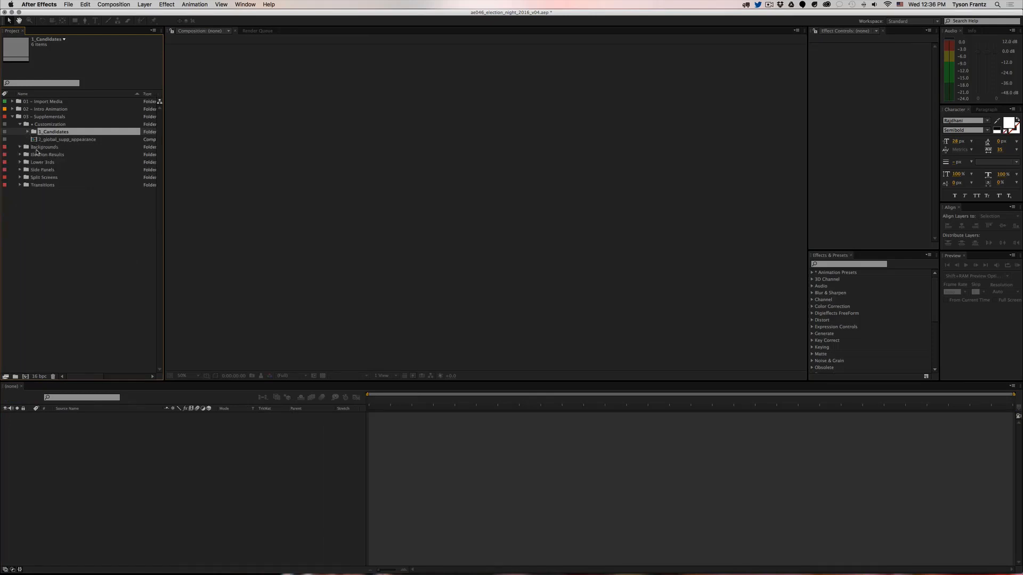
pyautogui.click(81, 141)
pyautogui.doubleClick(51, 141)
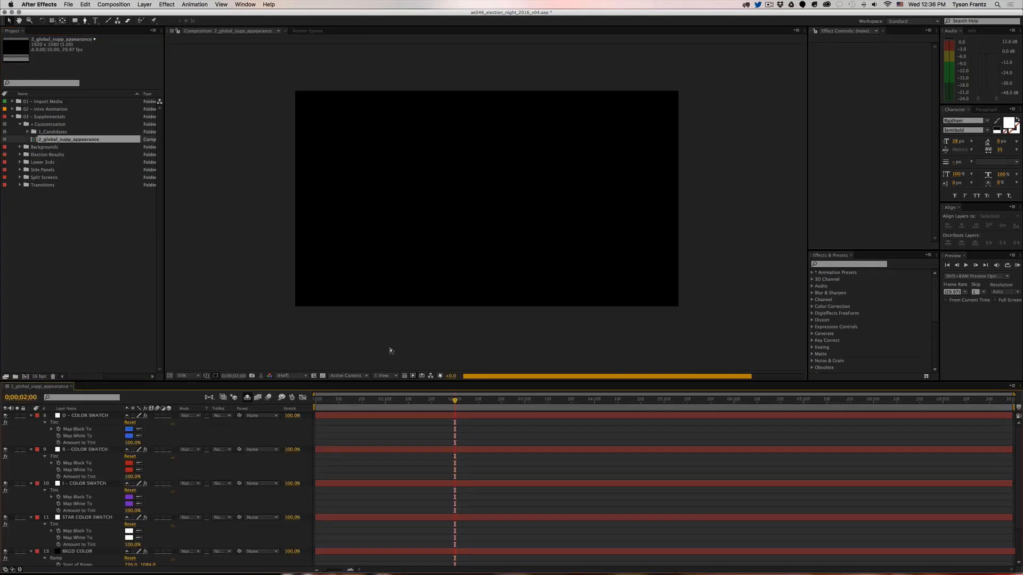
pyautogui.moveTo(382, 381); pyautogui.dragTo(383, 347)
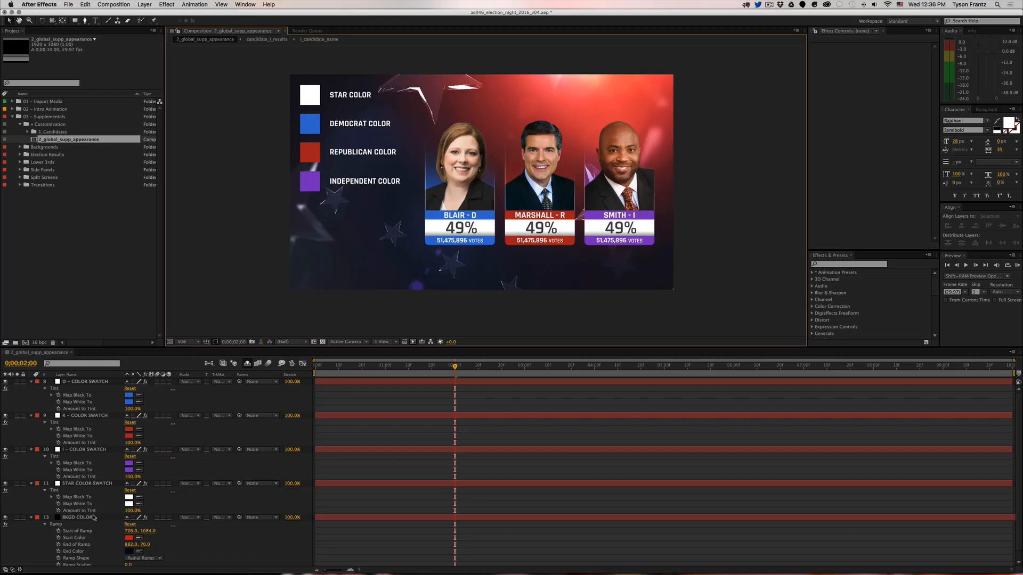
# Step: Try a blue Start Color in the BKGD COLOR layer's Ramp effect and undo it
pyautogui.click(77, 517)
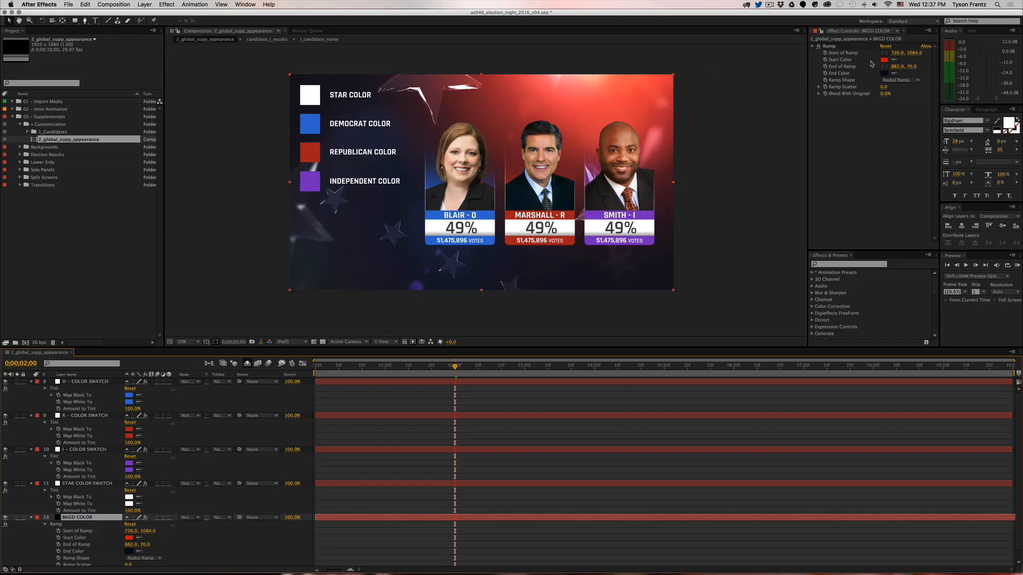
pyautogui.click(884, 60)
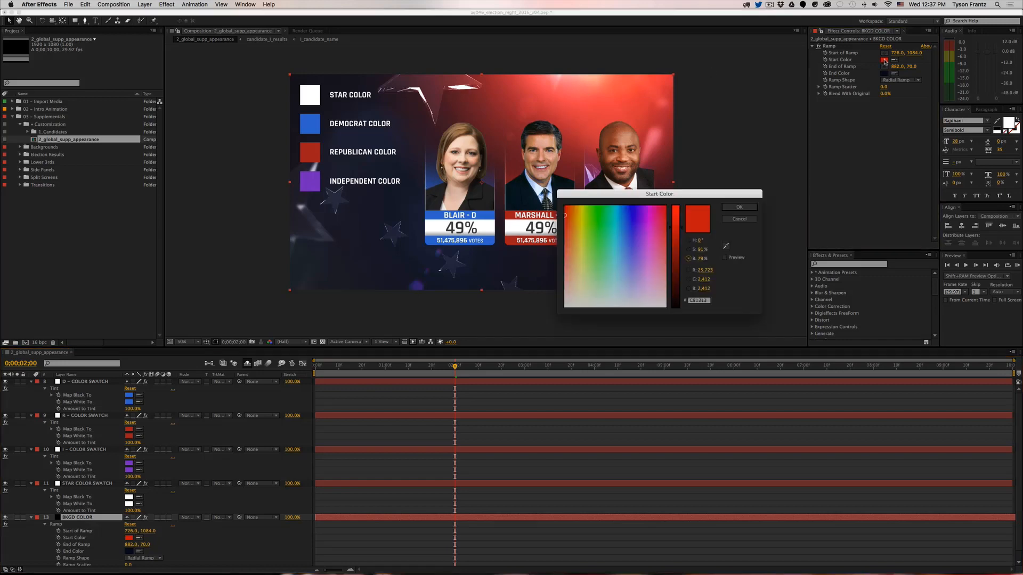
pyautogui.click(621, 241)
pyautogui.press('Return')
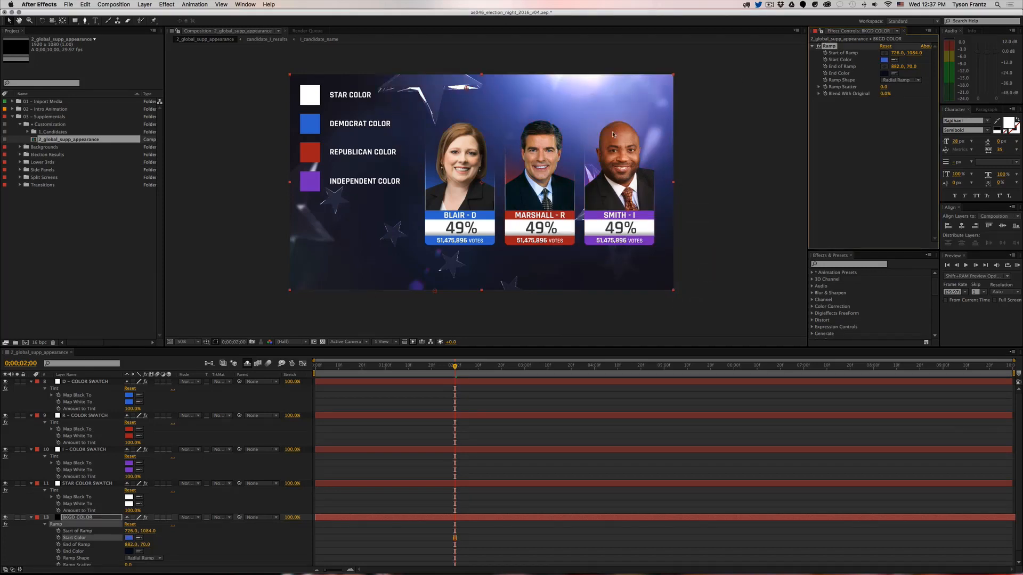
pyautogui.press('super+z')
# Step: Try a light grey Start Color and dark grey End Color in the BKGD COLOR layer's Ramp, and undo both
pyautogui.click(883, 60)
pyautogui.click(648, 304)
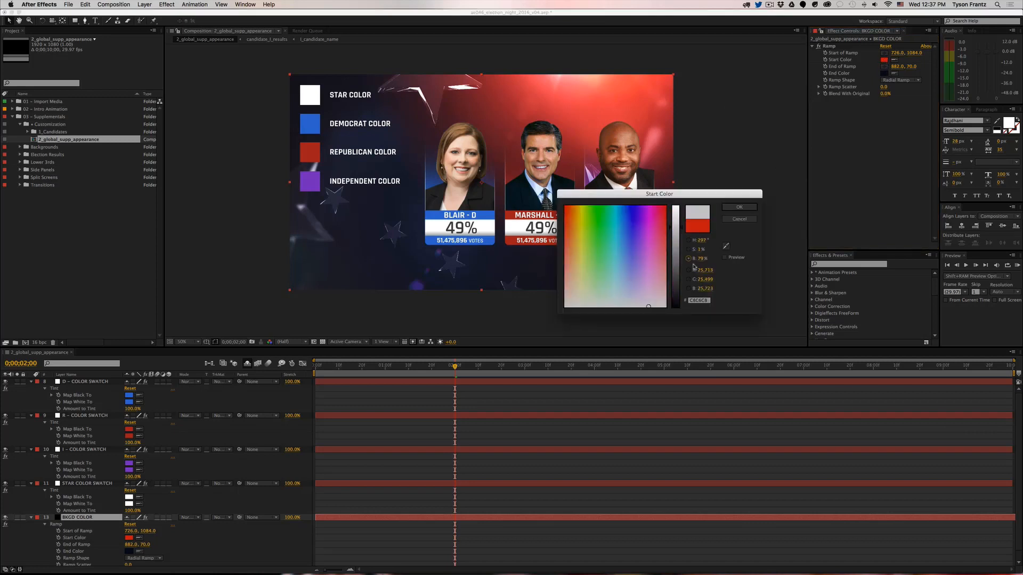
pyautogui.click(739, 207)
pyautogui.click(884, 73)
pyautogui.click(661, 297)
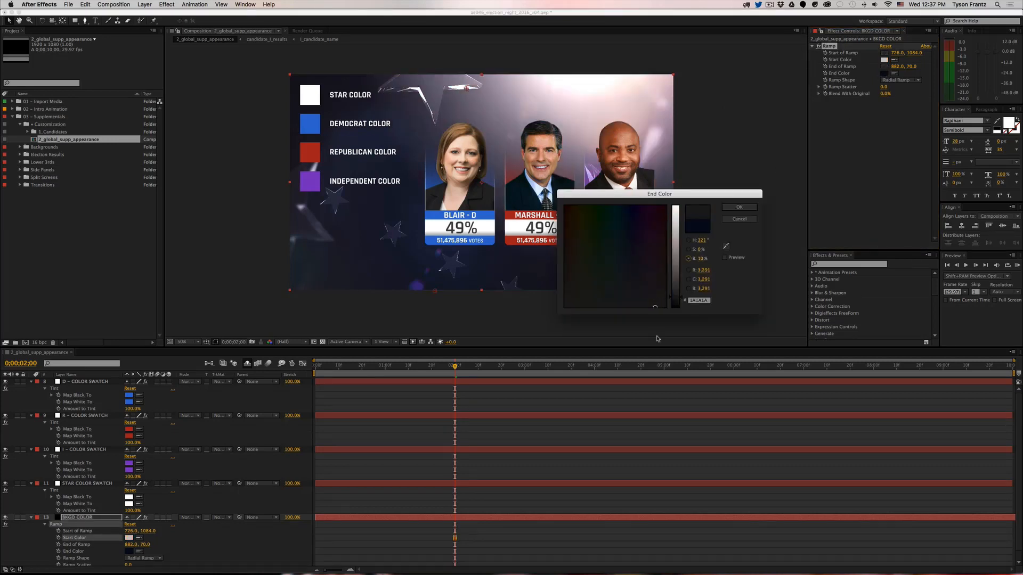
pyautogui.press('Return')
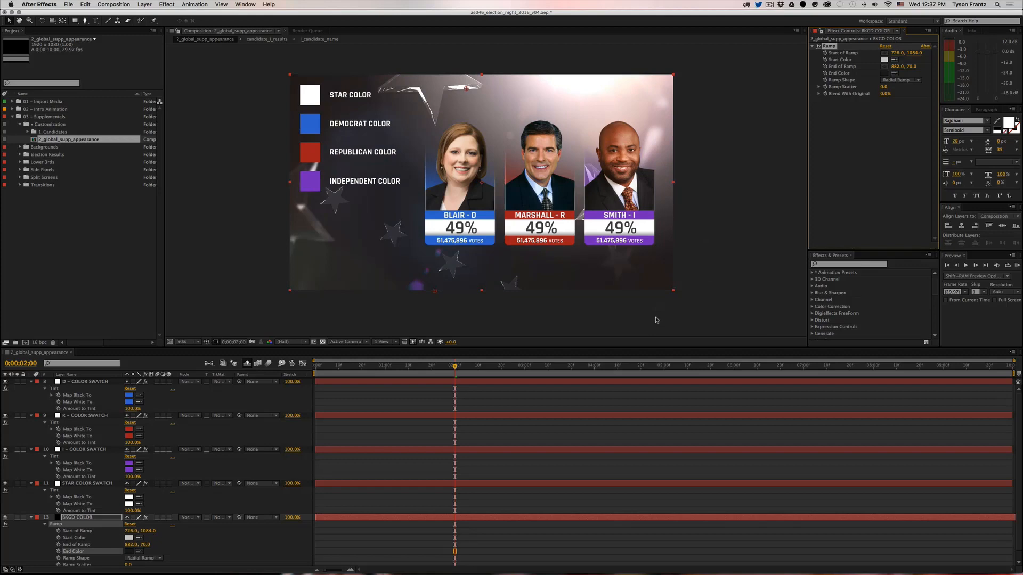
pyautogui.press('super+z')
pyautogui.press('super+z')
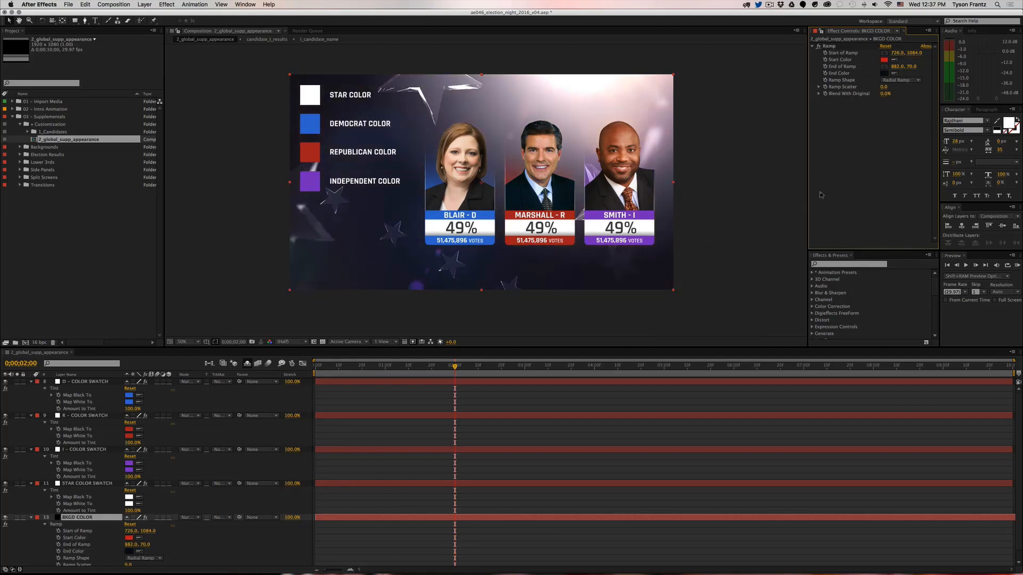
pyautogui.click(691, 172)
pyautogui.moveTo(642, 147); pyautogui.dragTo(633, 152)
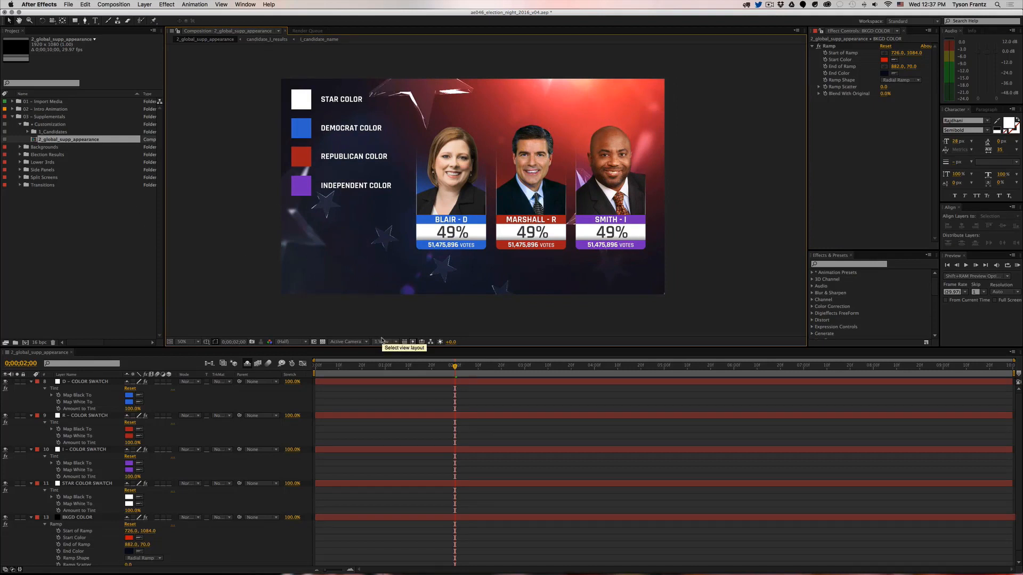
pyautogui.hscroll(-1, 365, 315)
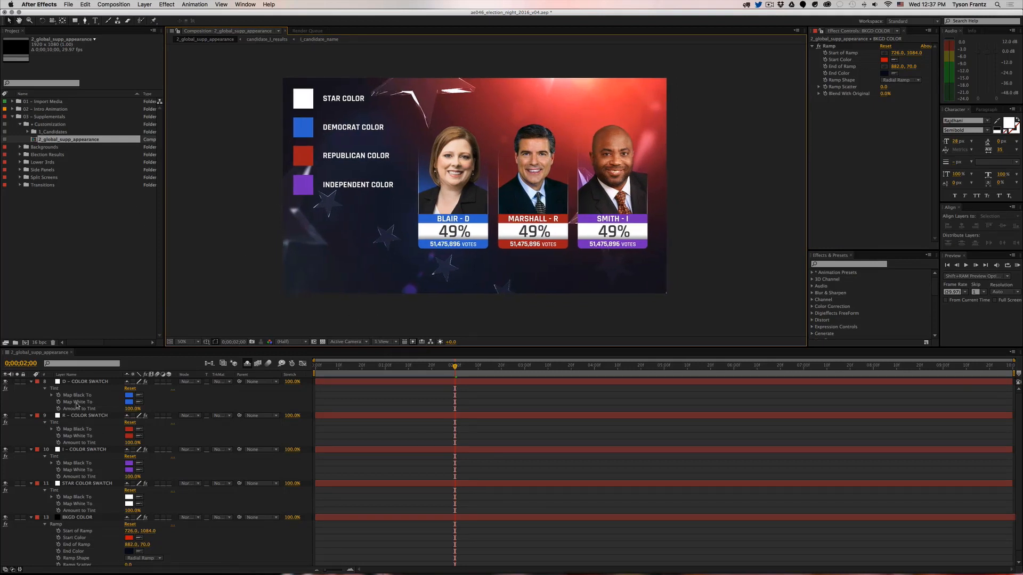
# Step: Try bright green as the STAR COLOR SWATCH layer's Tint Map White To color and undo it
pyautogui.click(84, 382)
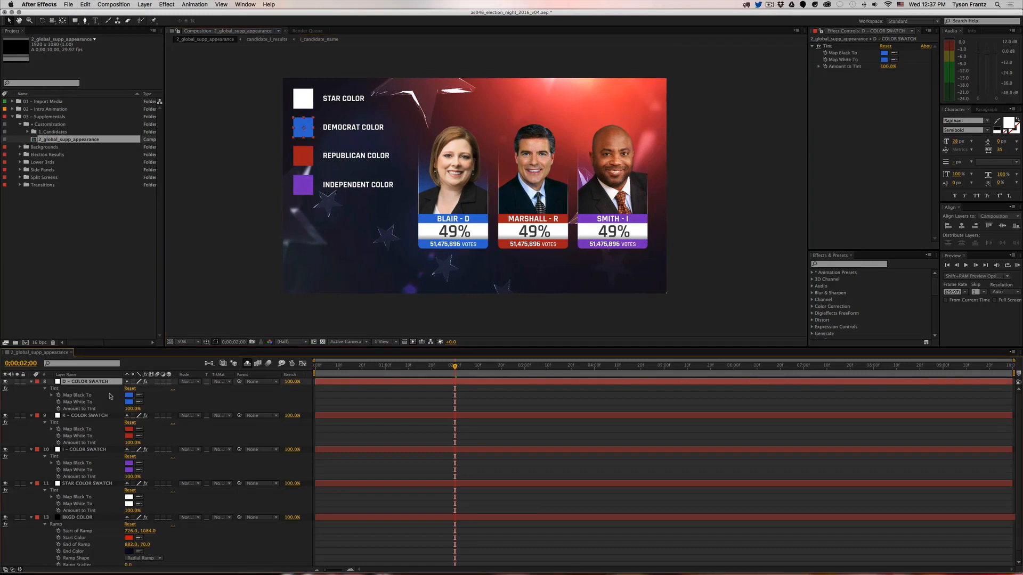
pyautogui.click(303, 99)
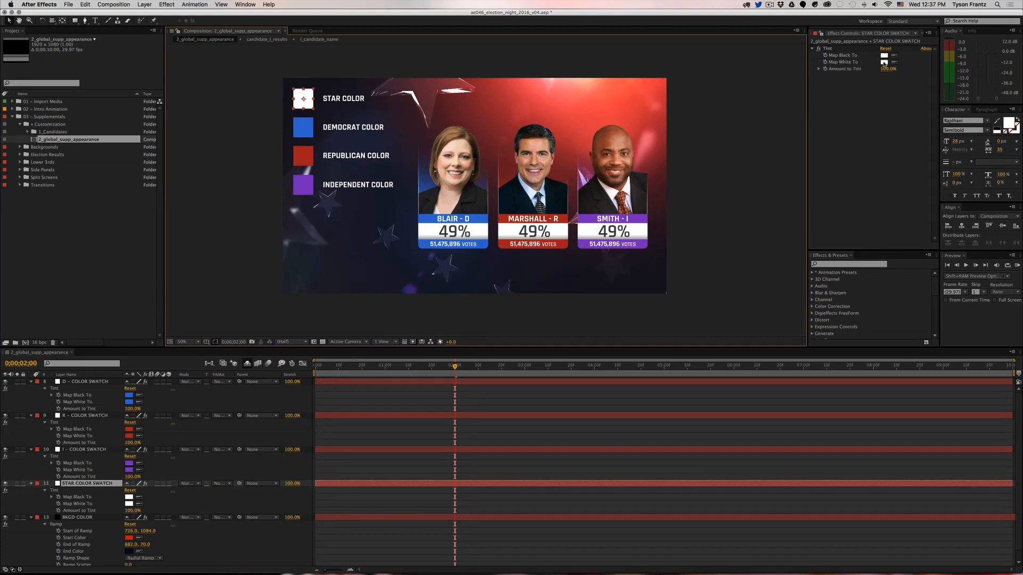
pyautogui.click(884, 62)
pyautogui.moveTo(596, 245)
pyautogui.mouseDown()
pyautogui.moveTo(584, 220)
pyautogui.moveTo(594, 211)
pyautogui.mouseUp()
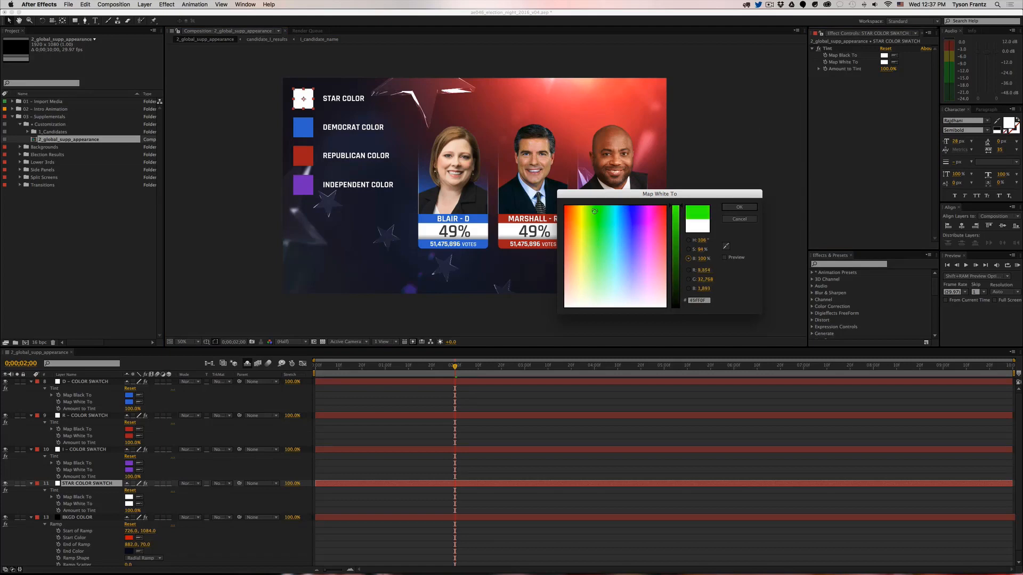
pyautogui.press('Return')
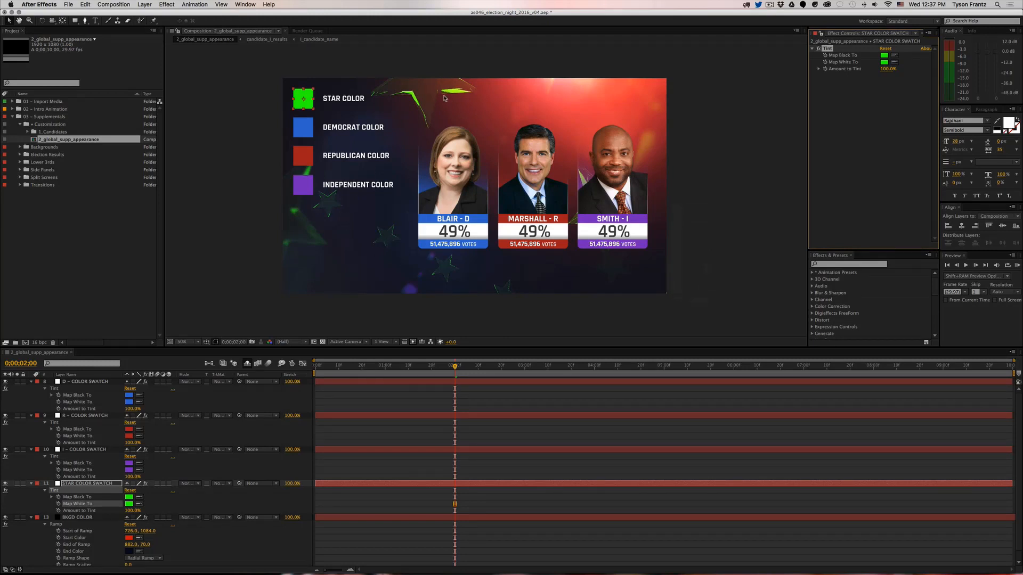
pyautogui.press('super+z')
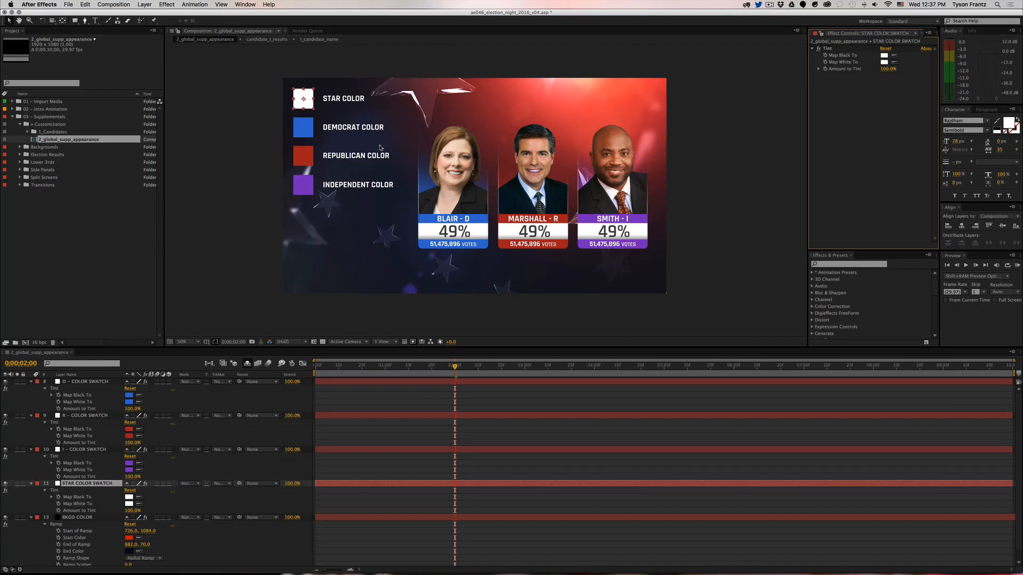
# Step: Examine the Democrat, Republican and Independent color swatches by selecting each in the composition
pyautogui.click(306, 128)
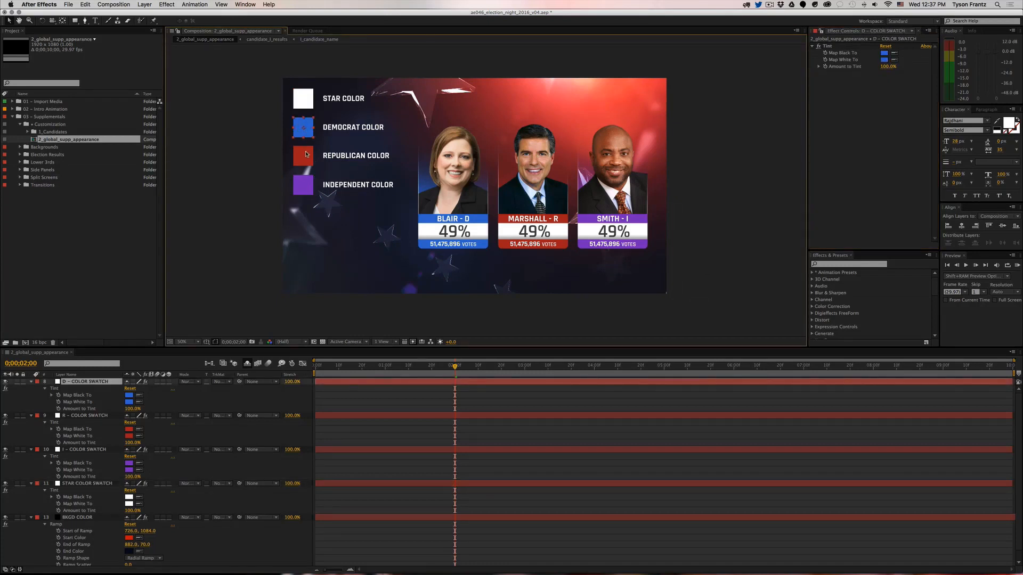
pyautogui.click(307, 155)
pyautogui.click(303, 185)
pyautogui.click(305, 129)
pyautogui.click(305, 152)
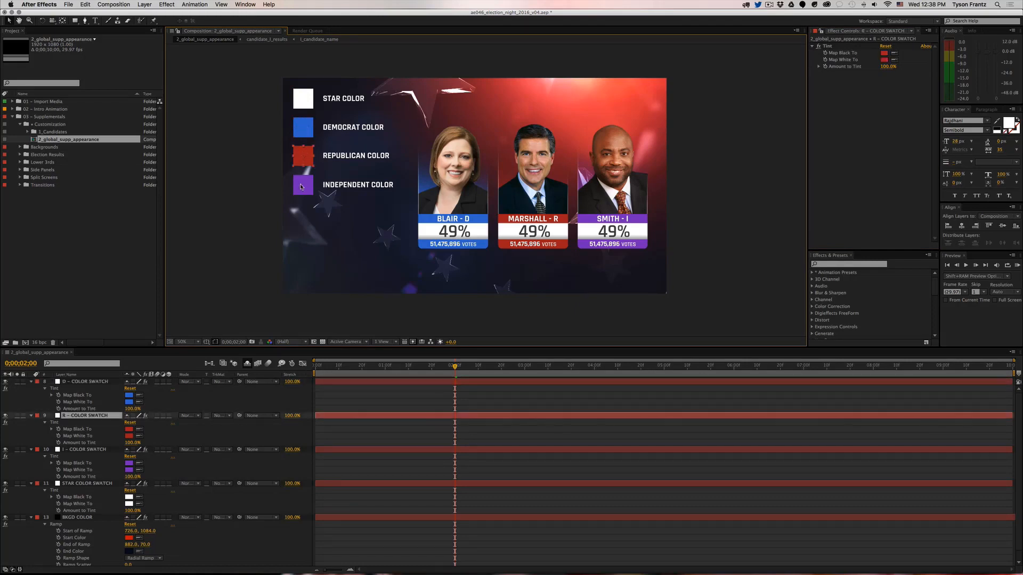
pyautogui.click(302, 186)
pyautogui.click(307, 158)
# Step: Try a darker blue with 100% saturation and 49% brightness as the D - COLOR SWATCH layer's Tint Map White To color and undo it
pyautogui.click(308, 132)
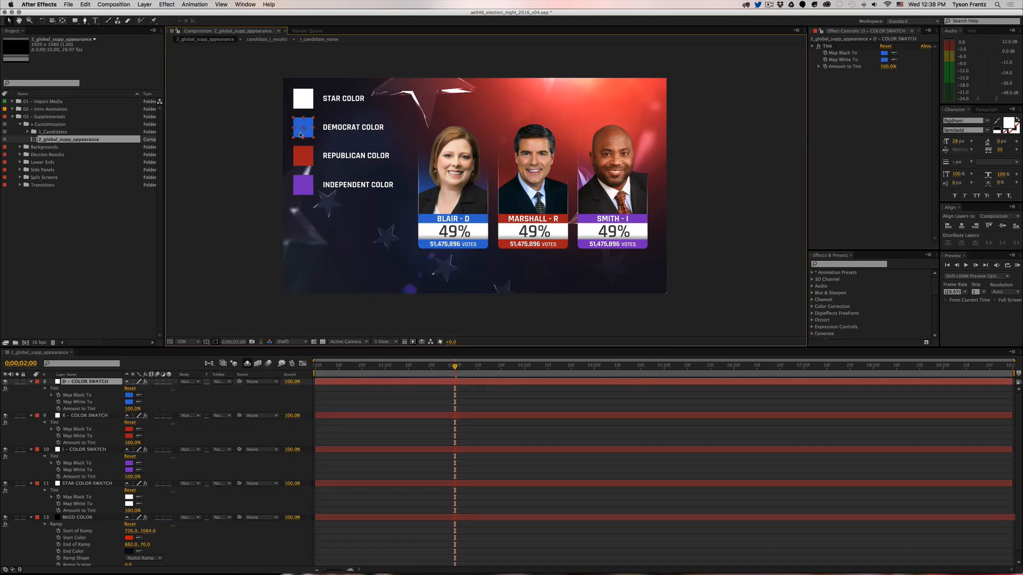
pyautogui.click(882, 61)
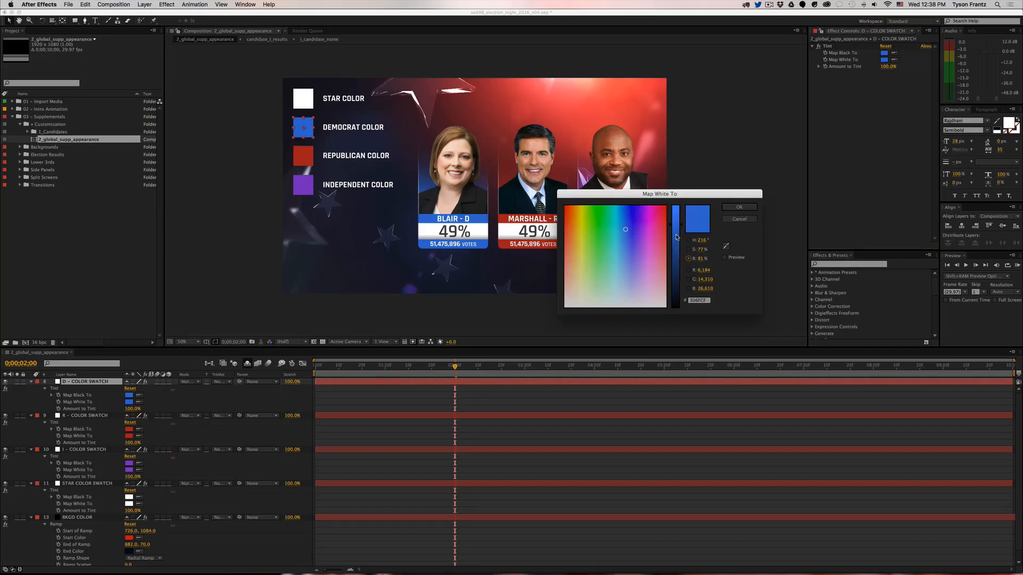
pyautogui.moveTo(677, 237); pyautogui.dragTo(676, 260)
pyautogui.click(689, 249)
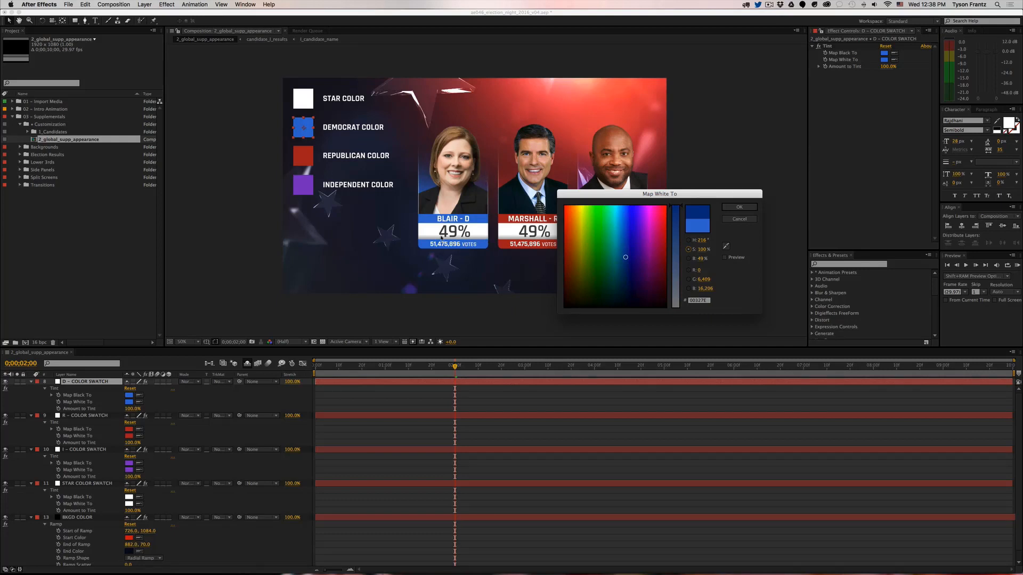
pyautogui.press('Return')
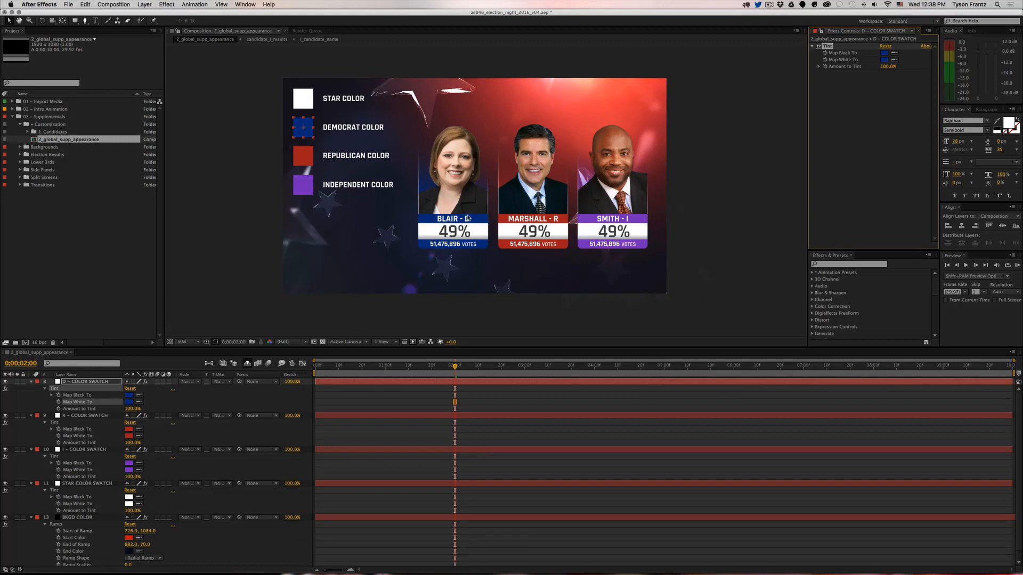
pyautogui.press('super+z')
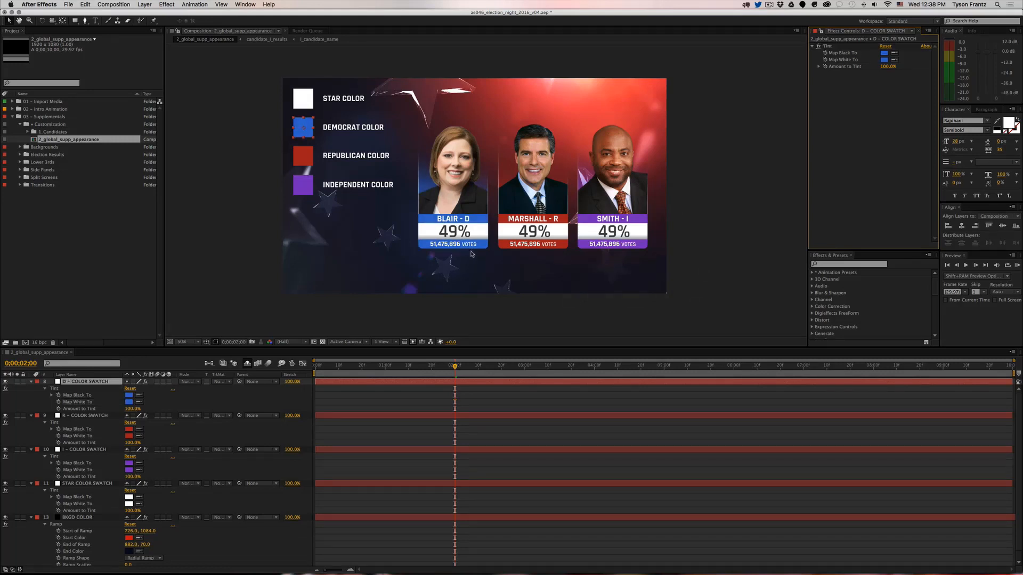
# Step: Try a darker red as the R - COLOR SWATCH layer's Tint Map White To color and undo it
pyautogui.click(304, 157)
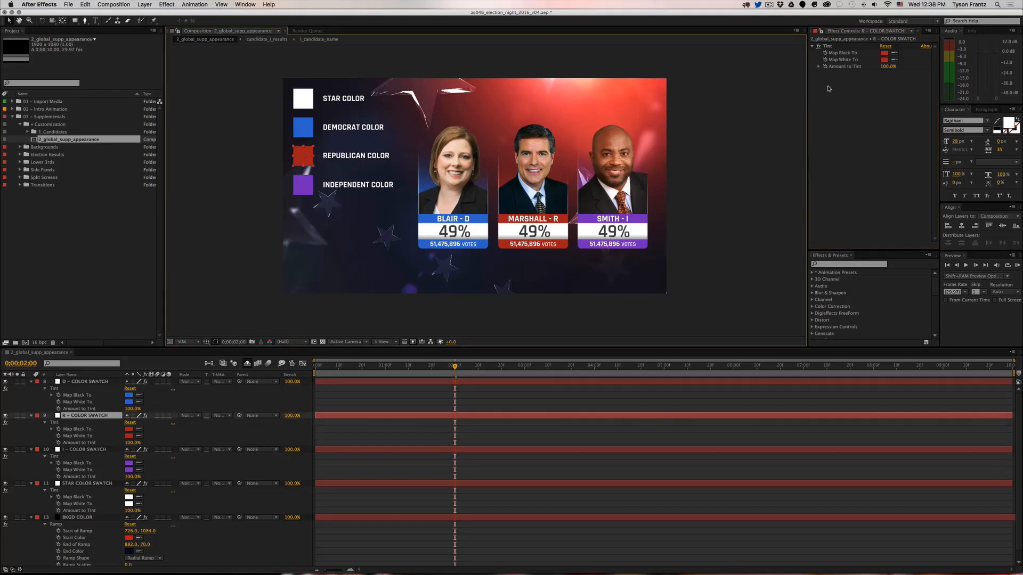
pyautogui.click(884, 59)
pyautogui.moveTo(684, 201); pyautogui.dragTo(742, 203)
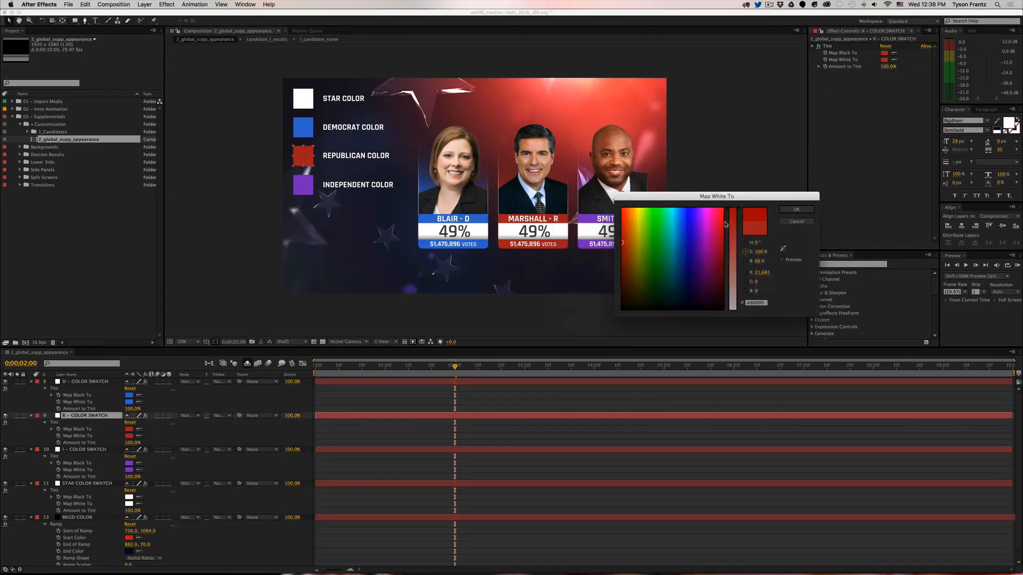
pyautogui.click(745, 260)
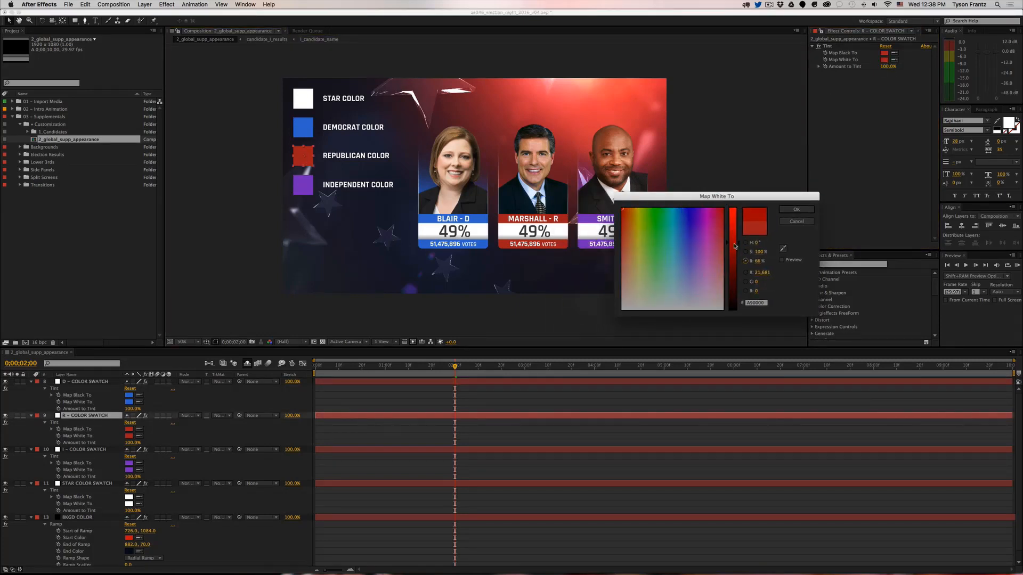
pyautogui.moveTo(734, 247); pyautogui.dragTo(734, 261)
pyautogui.press('Return')
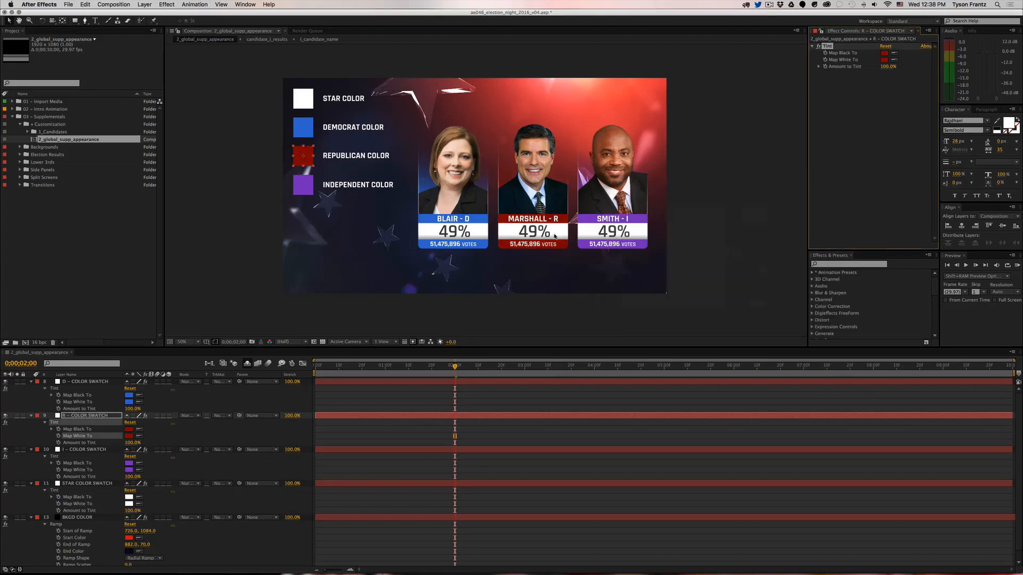
pyautogui.press('super+z')
pyautogui.click(336, 264)
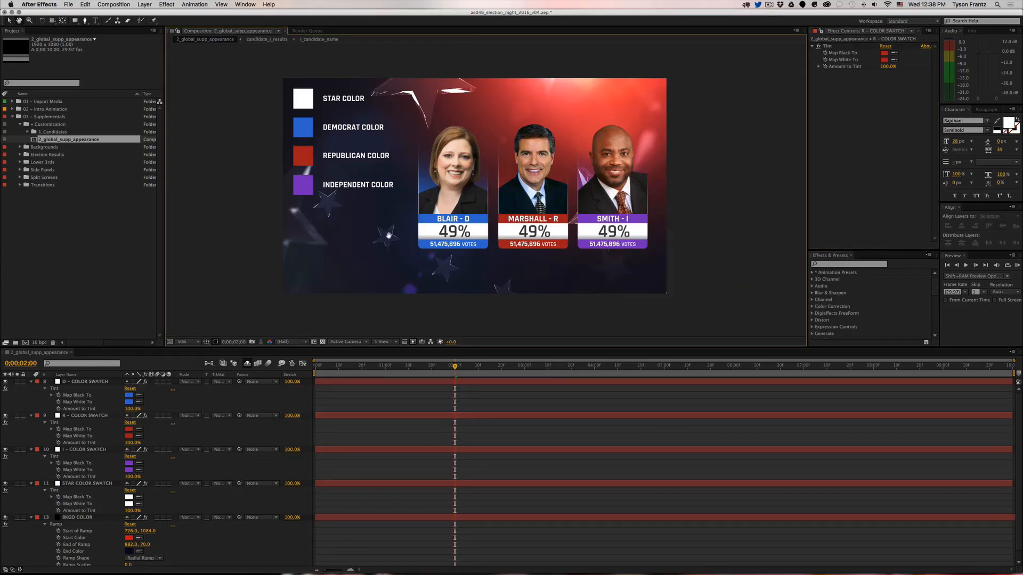
pyautogui.moveTo(386, 190); pyautogui.dragTo(371, 190)
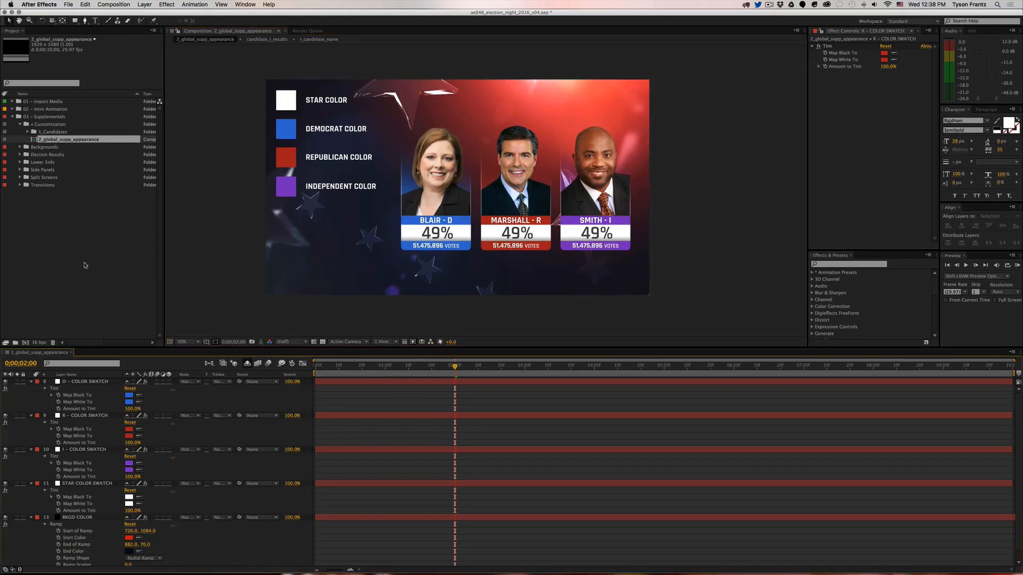
# Step: Close the 2_global_supp_appearance composition, collapse the Customization folder and expand the Backgrounds folder
pyautogui.press('super+w')
pyautogui.click(20, 124)
pyautogui.click(45, 132)
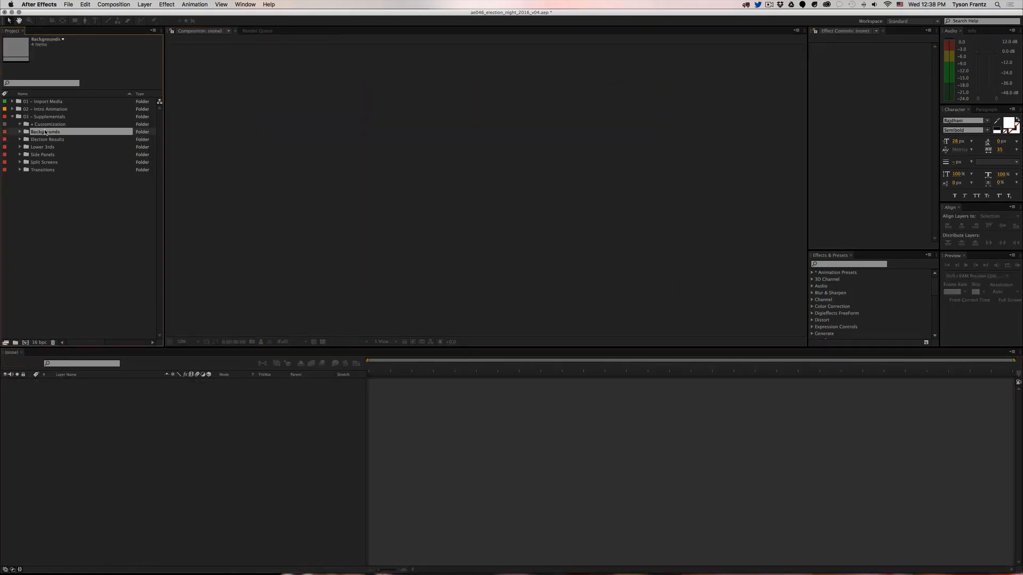
pyautogui.click(19, 132)
pyautogui.click(86, 275)
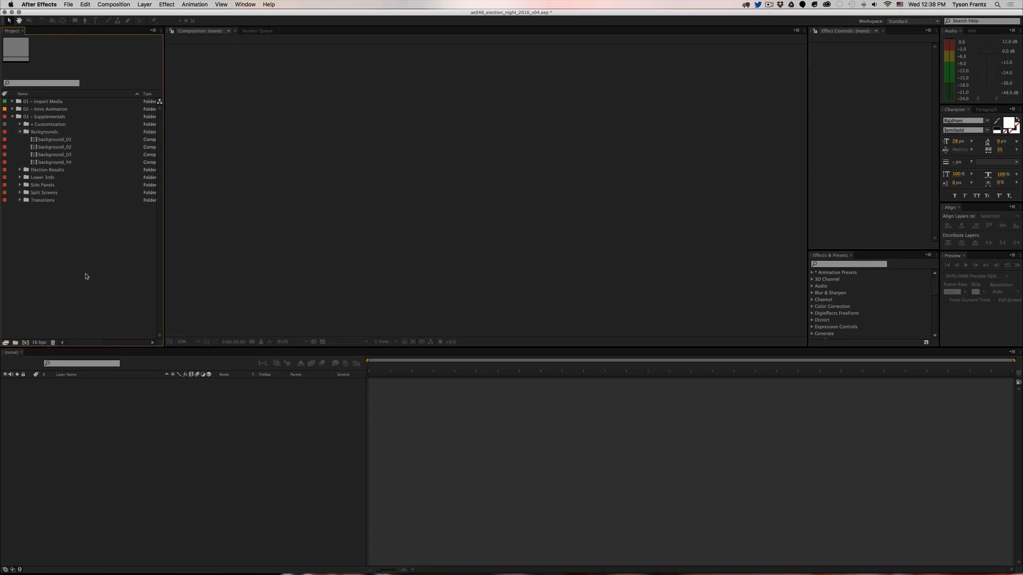
# Step: View the background_01, background_02, background_03 and background_04 compositions in turn
pyautogui.doubleClick(55, 140)
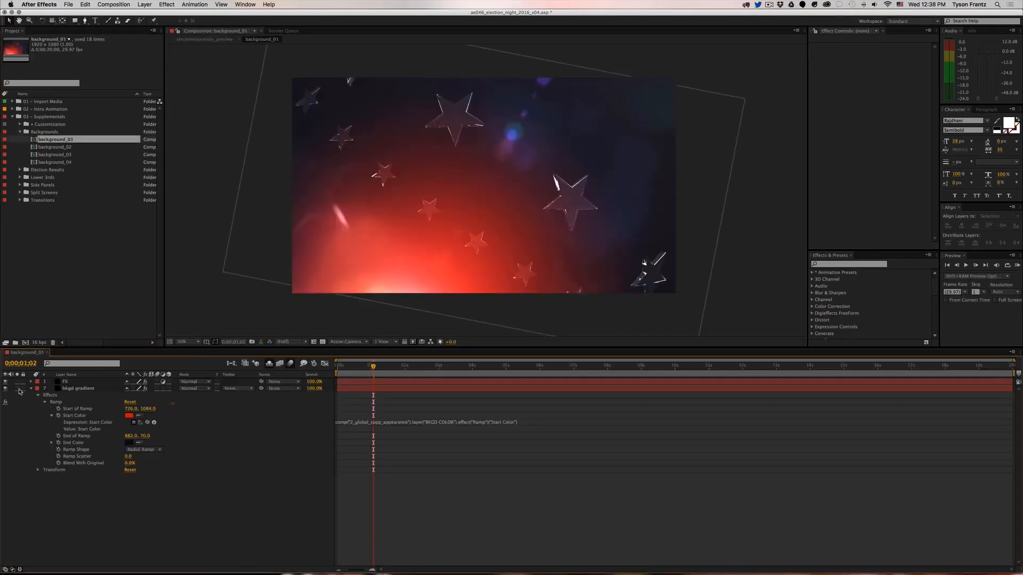
pyautogui.click(31, 389)
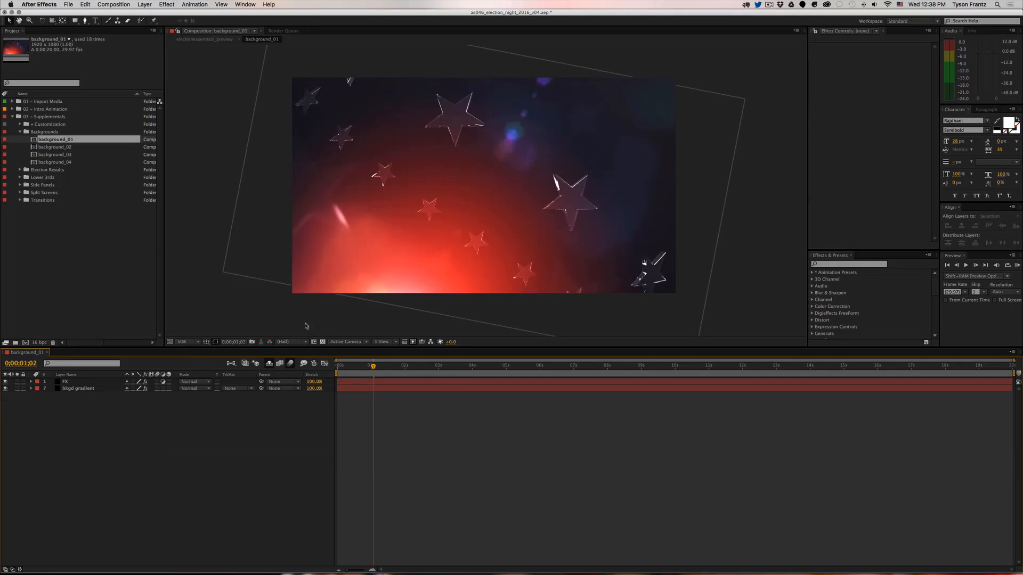
pyautogui.doubleClick(55, 147)
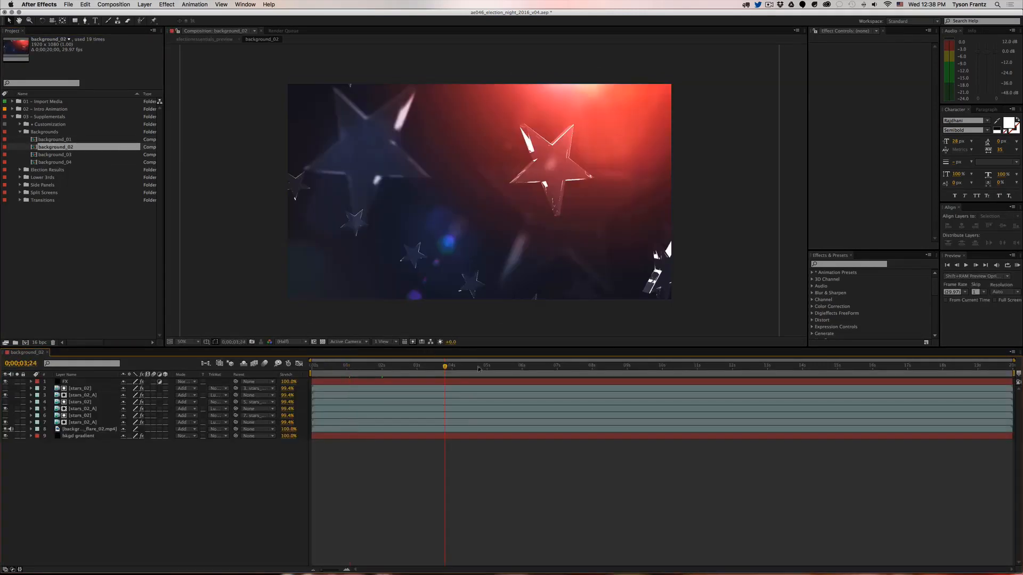
pyautogui.click(479, 367)
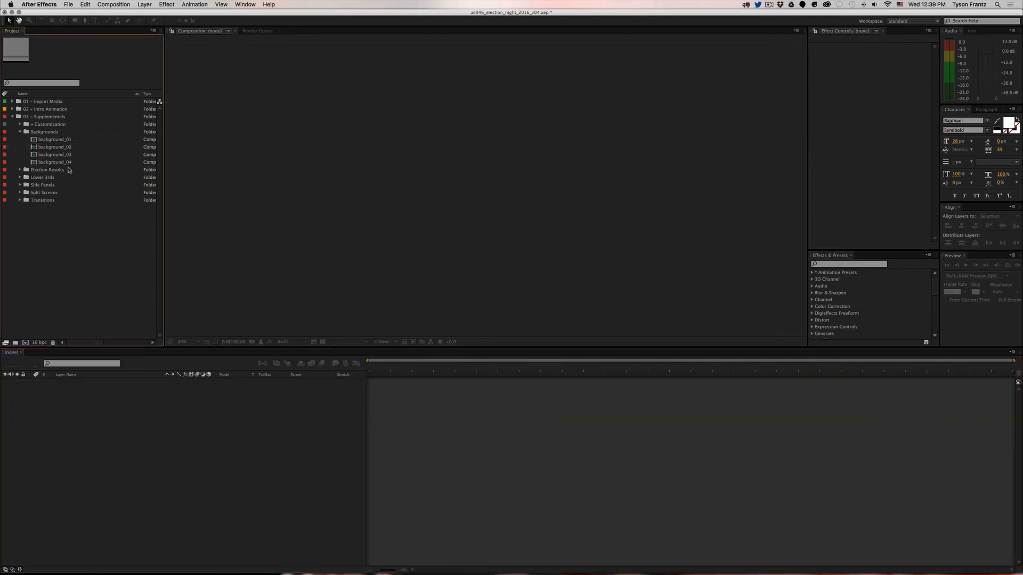
pyautogui.doubleClick(57, 157)
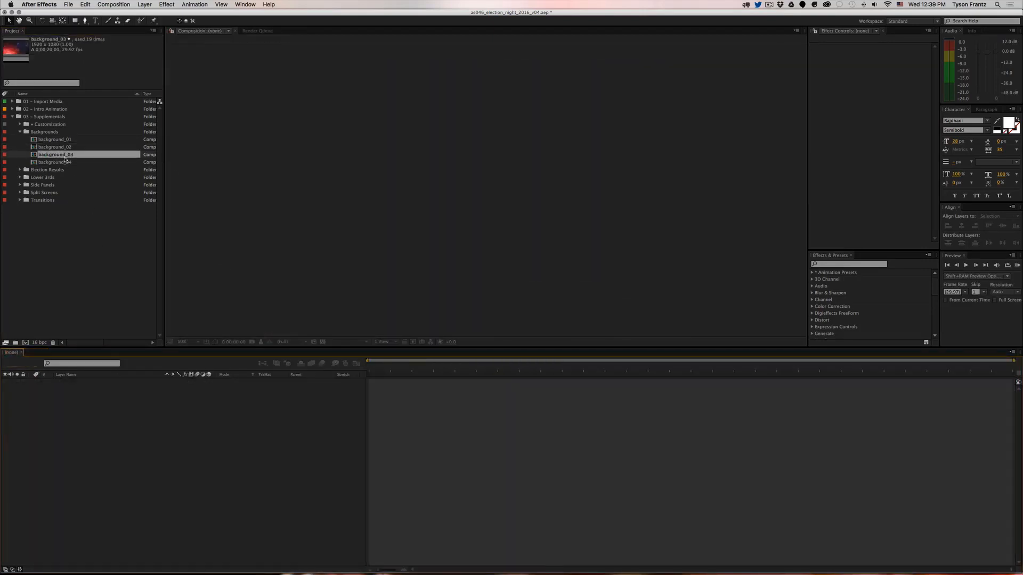
pyautogui.doubleClick(53, 162)
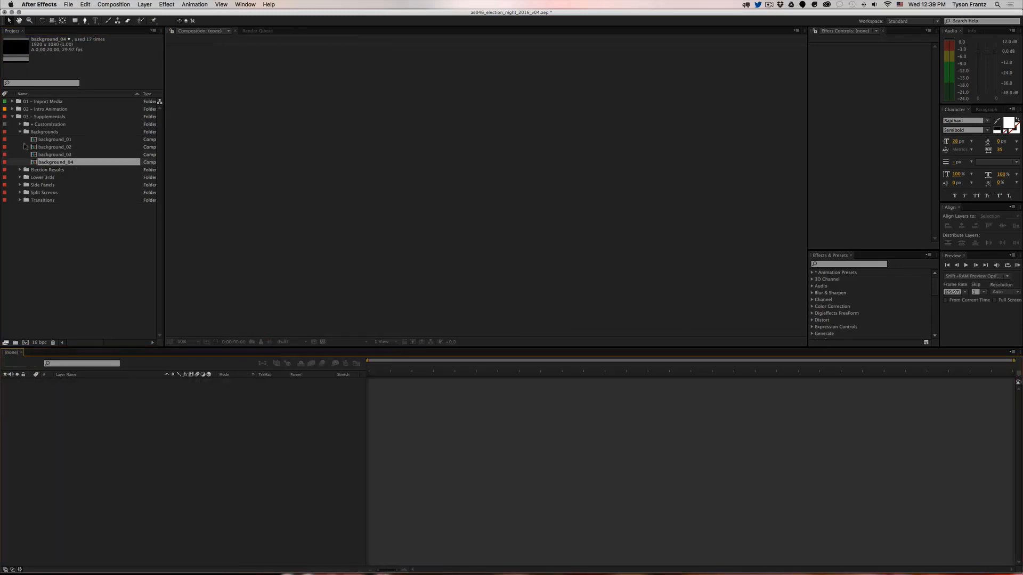
# Step: Collapse the Backgrounds folder and expand the Lower 3rds folder under Supplementals
pyautogui.click(20, 131)
pyautogui.click(54, 140)
pyautogui.click(19, 140)
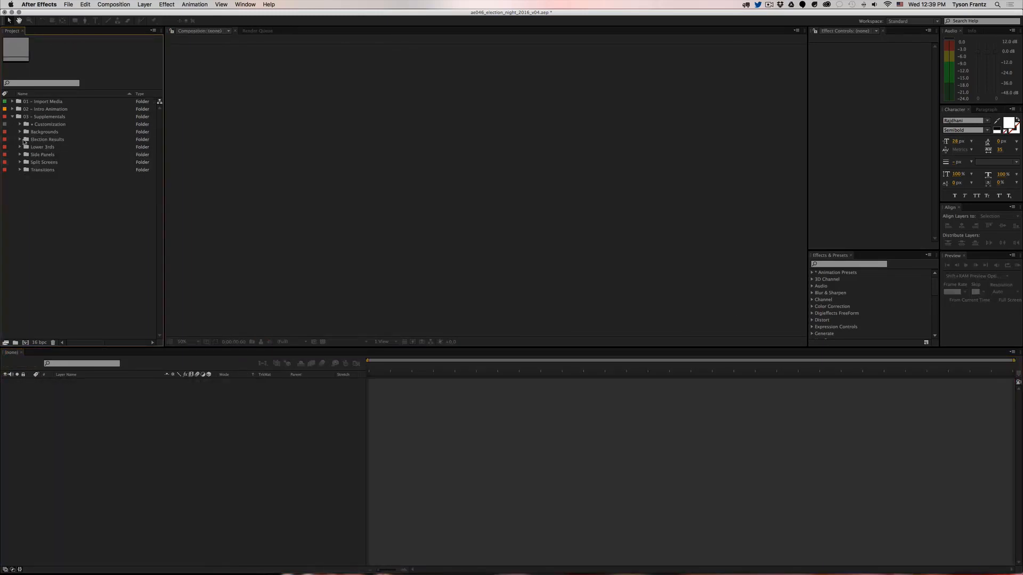
pyautogui.click(20, 140)
pyautogui.click(51, 147)
pyautogui.click(54, 139)
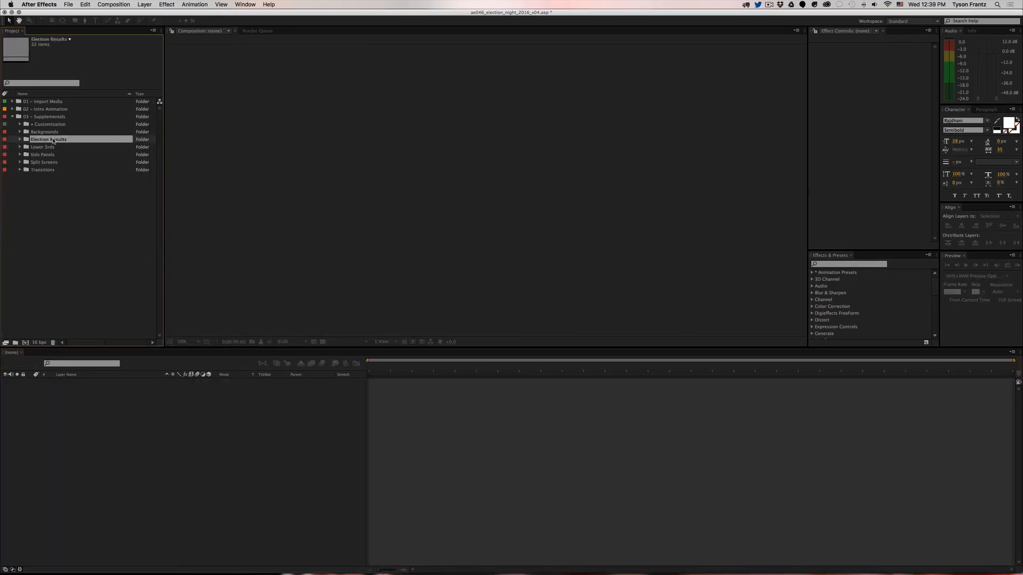
pyautogui.click(47, 149)
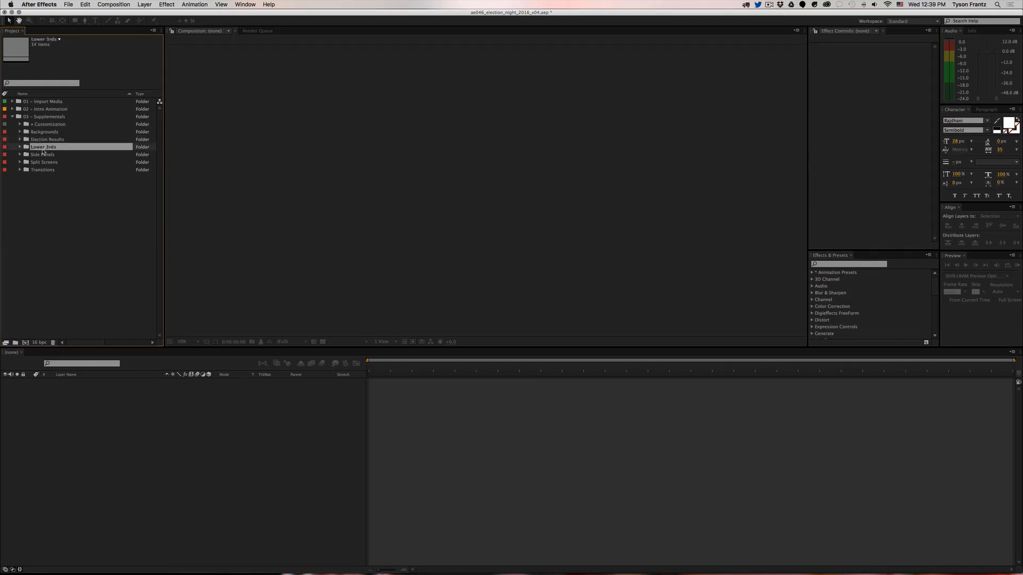
pyautogui.click(21, 148)
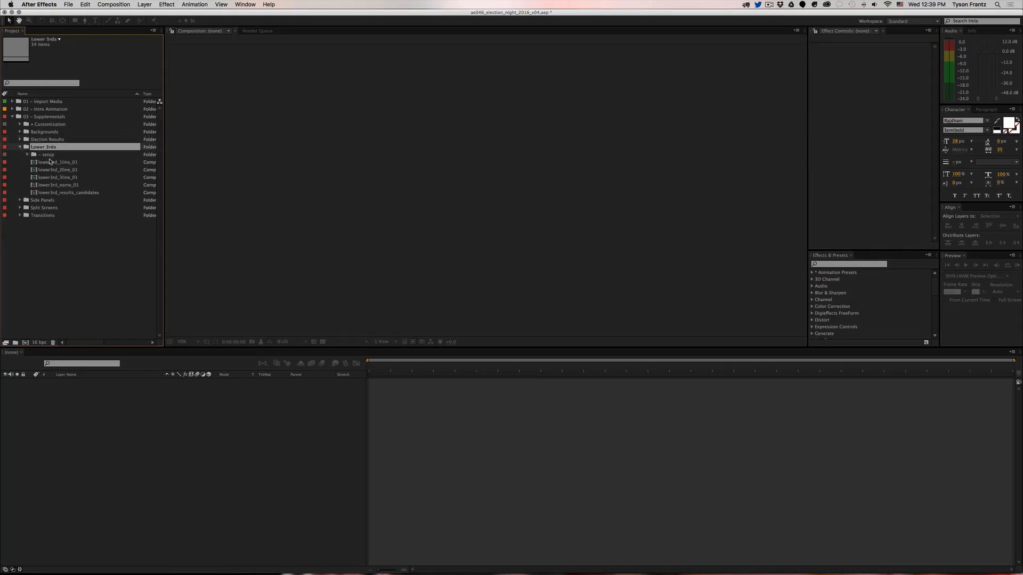
# Step: Look through the lower third compositions in the Lower 3rds folder and open lower3rd_1line_01
pyautogui.click(50, 163)
pyautogui.click(56, 170)
pyautogui.click(58, 177)
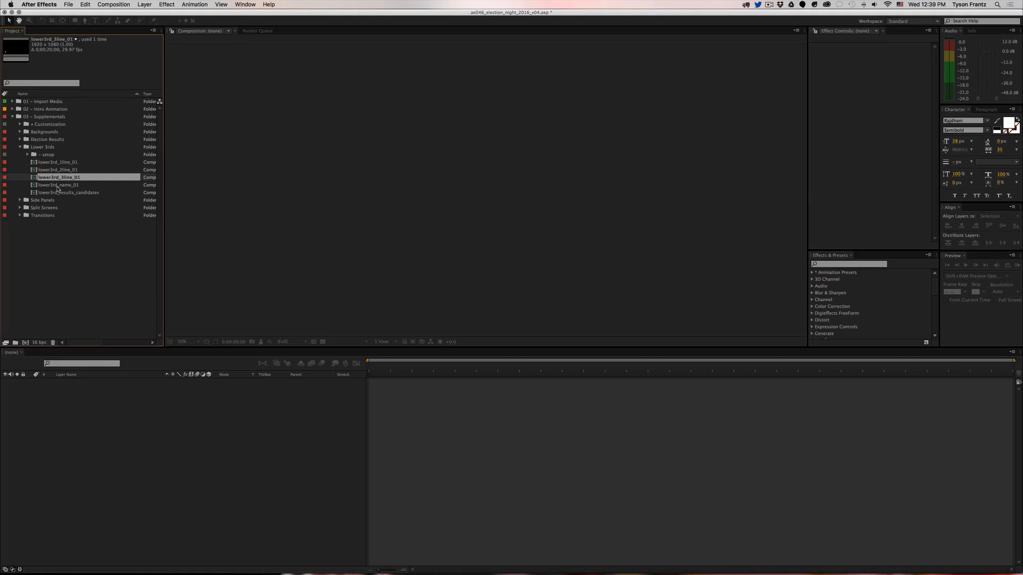
pyautogui.click(44, 185)
pyautogui.click(99, 194)
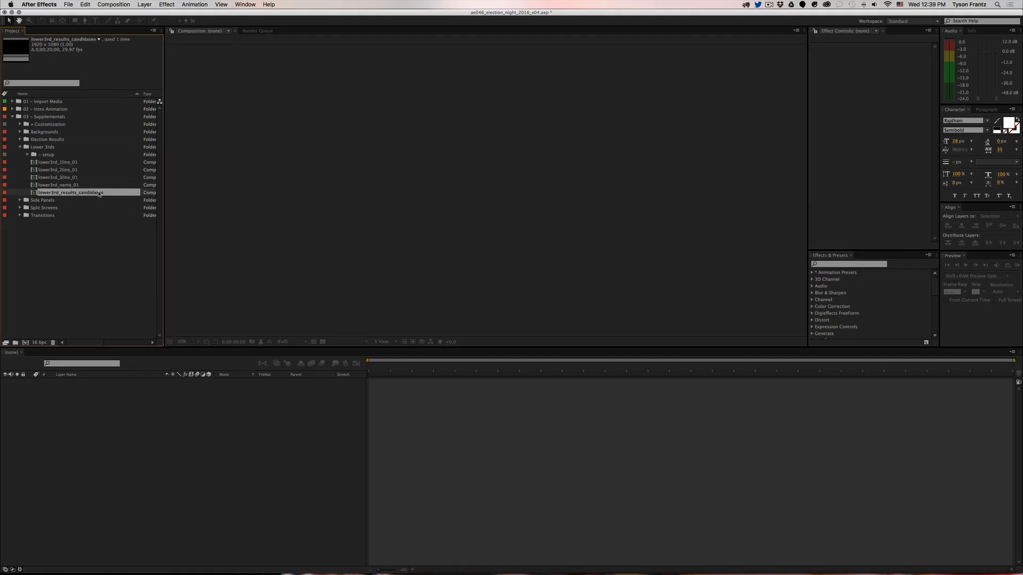
pyautogui.click(62, 163)
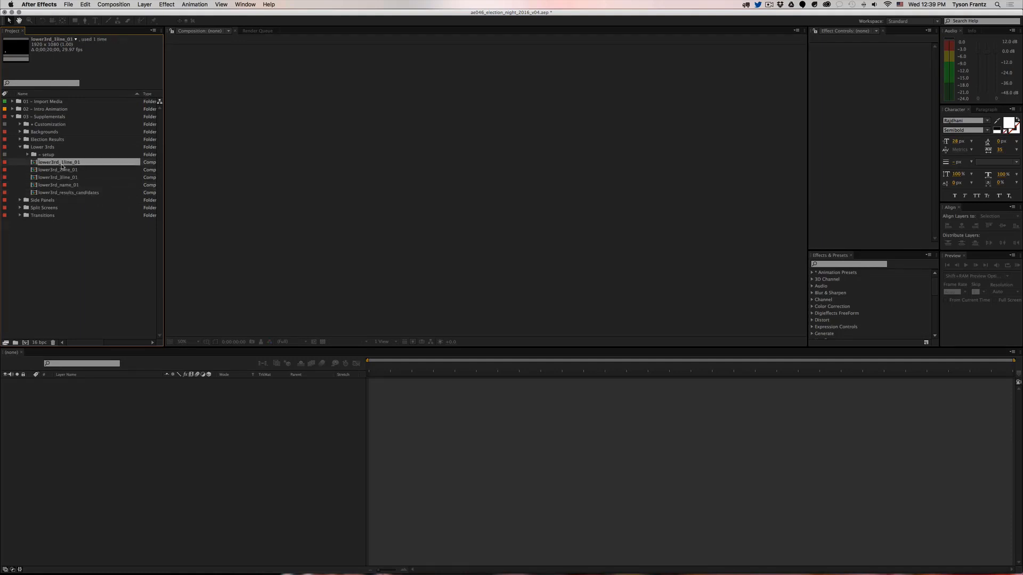
pyautogui.doubleClick(68, 167)
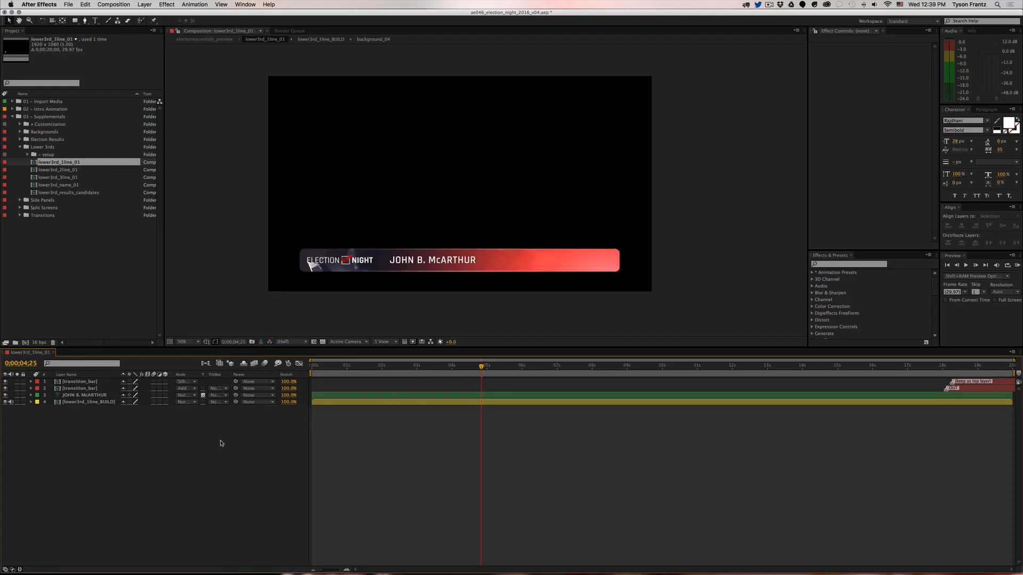
# Step: Try replacing the person's name in the lower third's text layer with CHANGE NAME and undo it
pyautogui.click(428, 248)
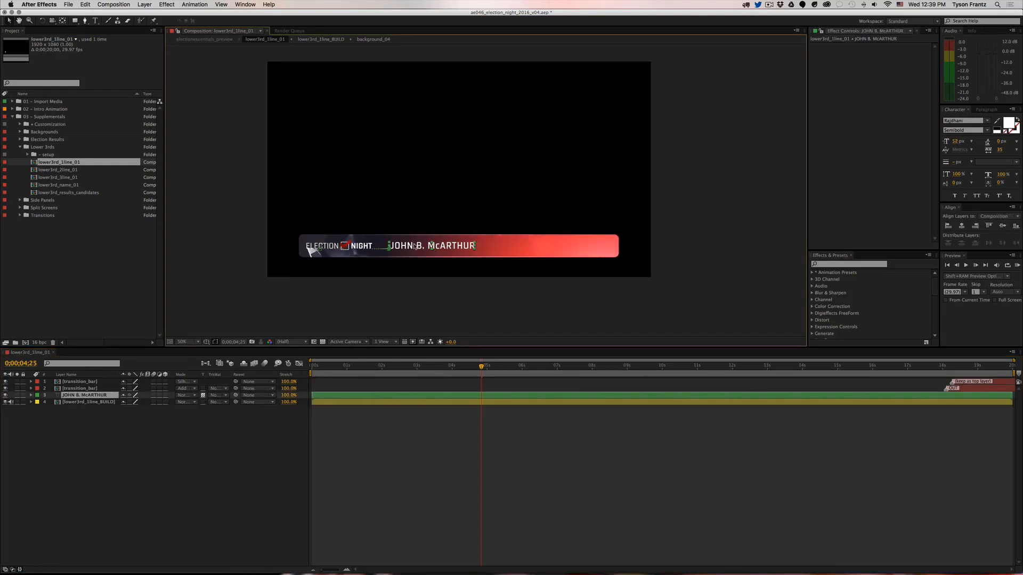
pyautogui.doubleClick(415, 246)
pyautogui.write('CHang')
pyautogui.press('BackSpace')
pyautogui.press('BackSpace')
pyautogui.write('A')
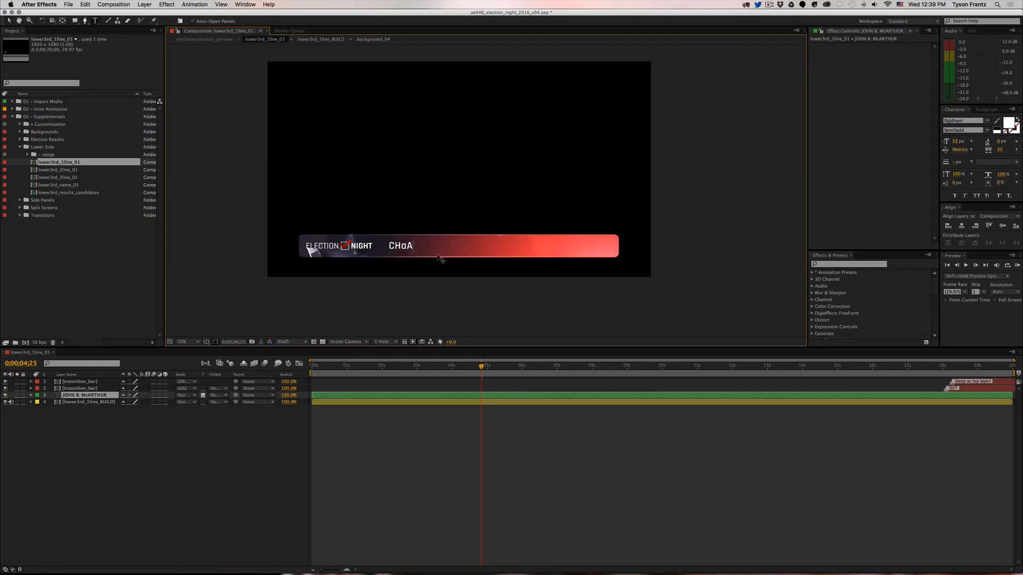
pyautogui.write('NGE NAME')
pyautogui.click(420, 475)
pyautogui.press('super+z')
pyautogui.click(418, 474)
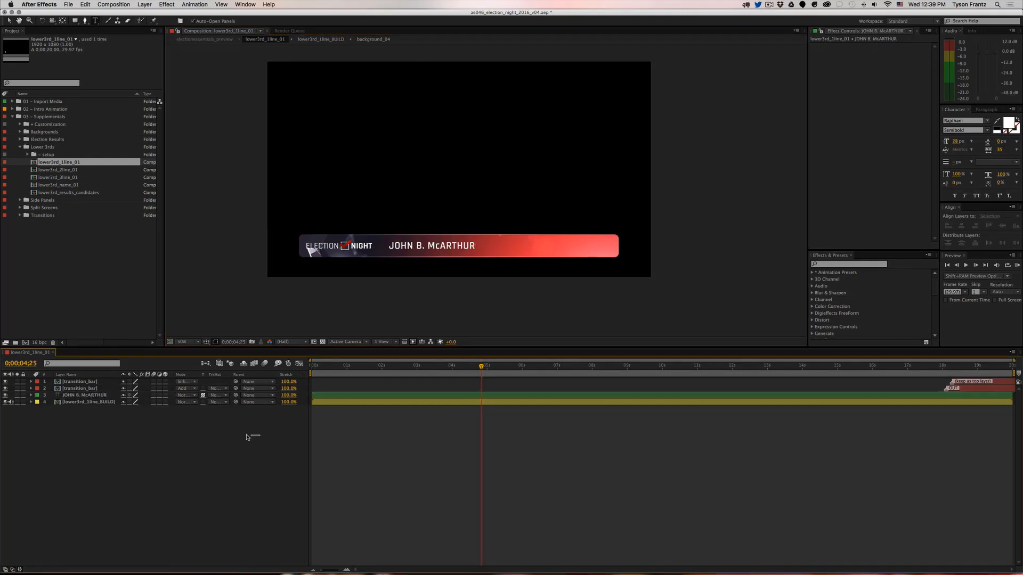
# Step: Open the lower3rd_1line_BUILD precomp and turn off the audio of the background_02, background_03 and background_04 layers
pyautogui.click(98, 402)
pyautogui.doubleClick(83, 403)
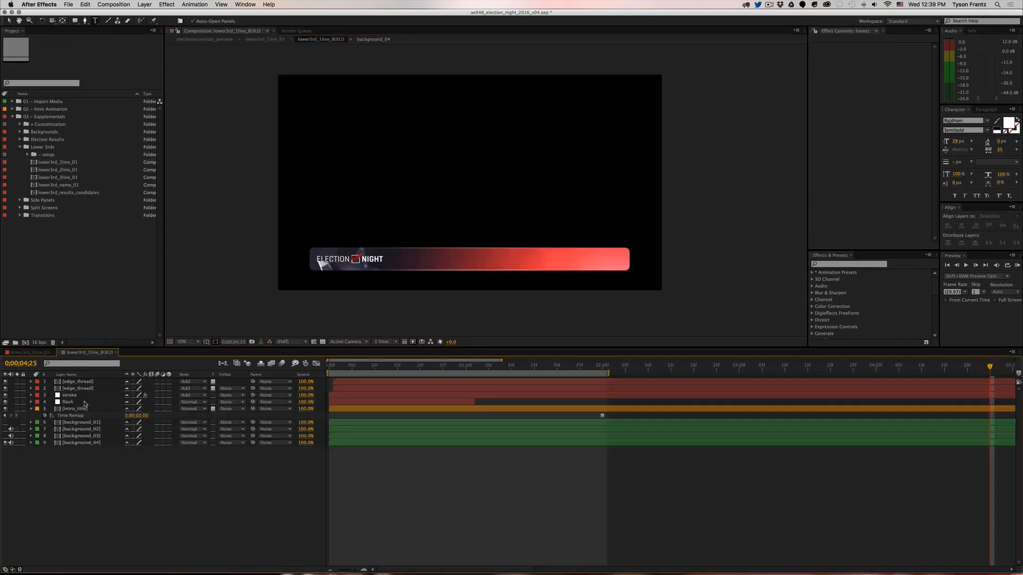
pyautogui.click(66, 423)
pyautogui.moveTo(11, 429); pyautogui.dragTo(11, 443)
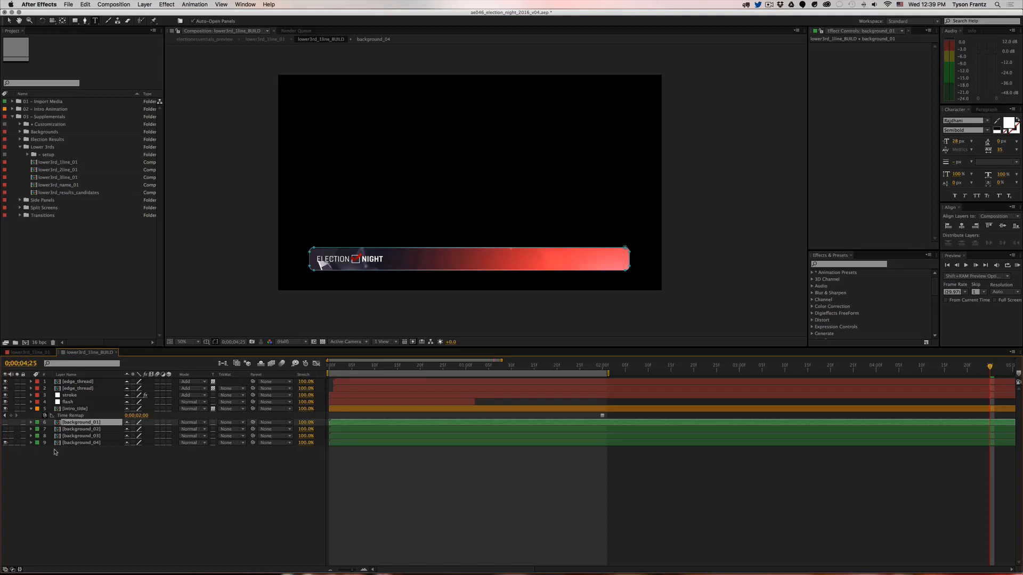
pyautogui.click(91, 430)
pyautogui.click(90, 436)
pyautogui.click(84, 442)
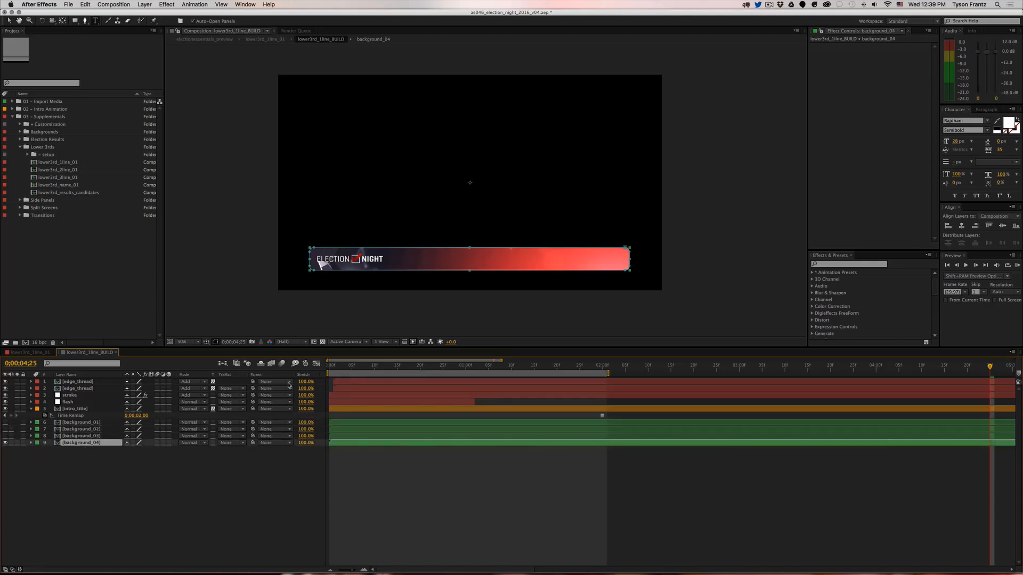
# Step: At 0;00;02;21, hide the background_04 layer and show background_03 as the bar's background
pyautogui.click(479, 367)
pyautogui.click(698, 367)
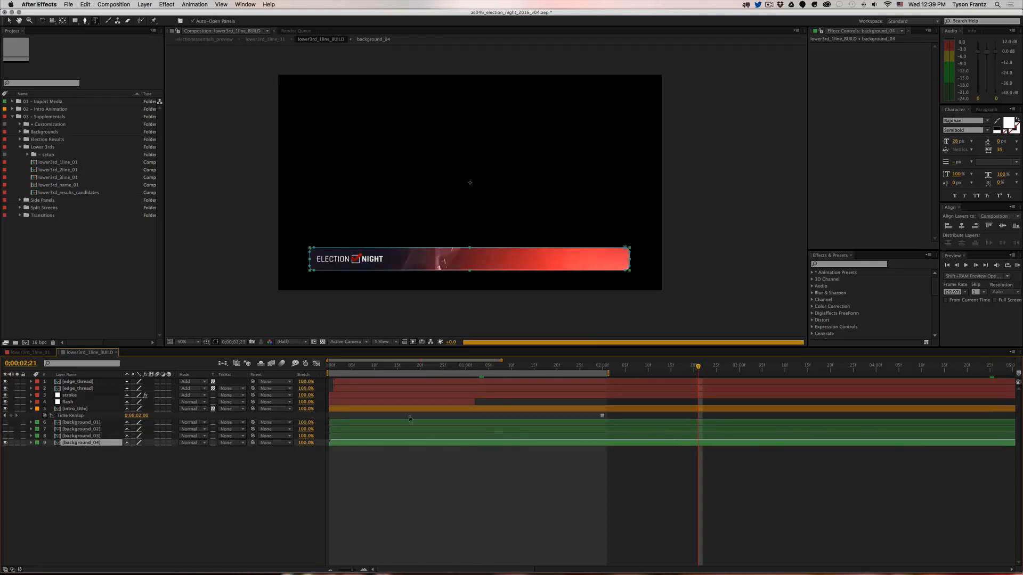
pyautogui.click(6, 443)
pyautogui.click(6, 435)
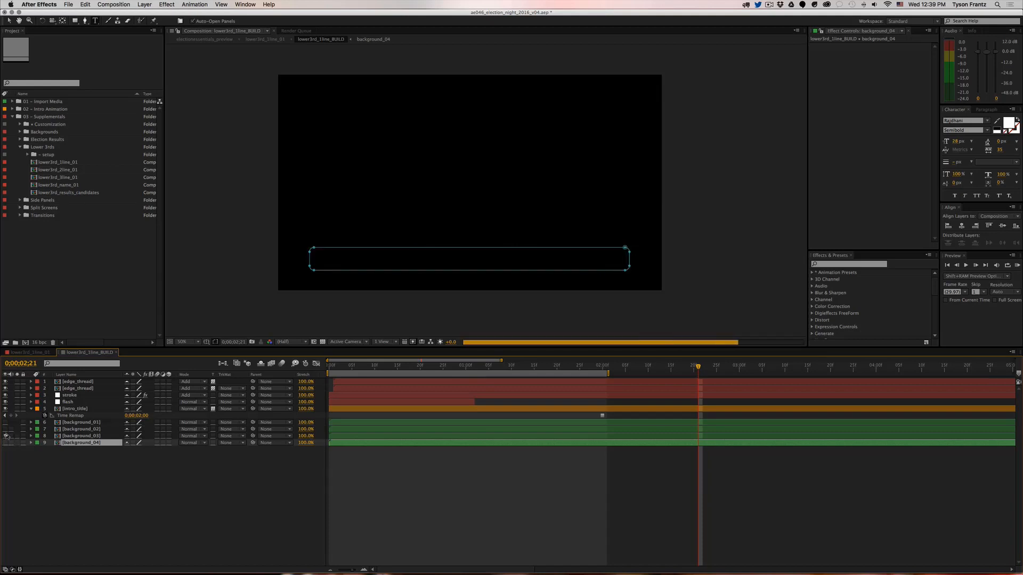
# Step: Preview background_02 and background_01 in the bar, make background_04 the only visible background, and go to 0;00;03;04
pyautogui.click(6, 436)
pyautogui.click(6, 428)
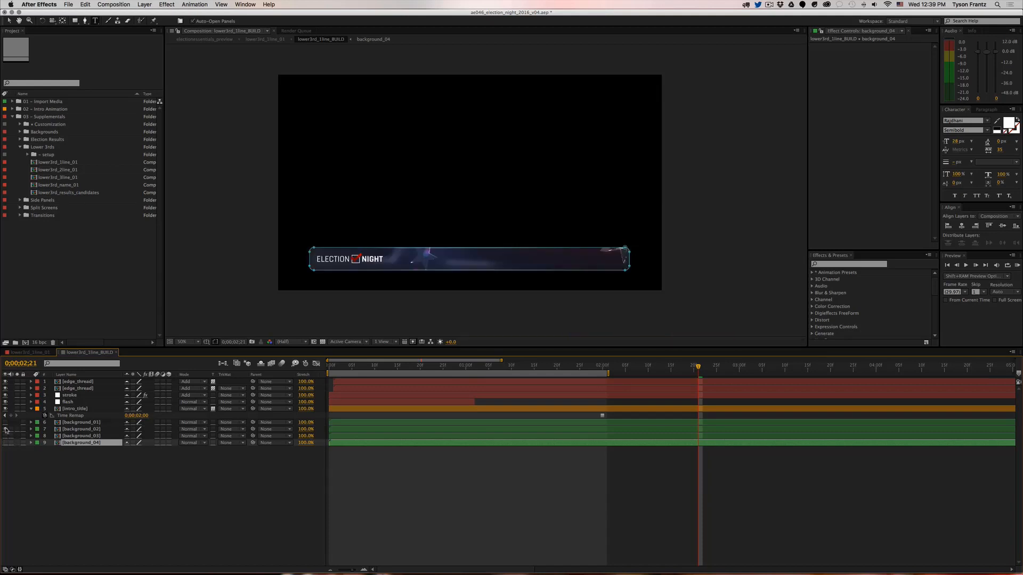
pyautogui.click(5, 429)
pyautogui.click(5, 422)
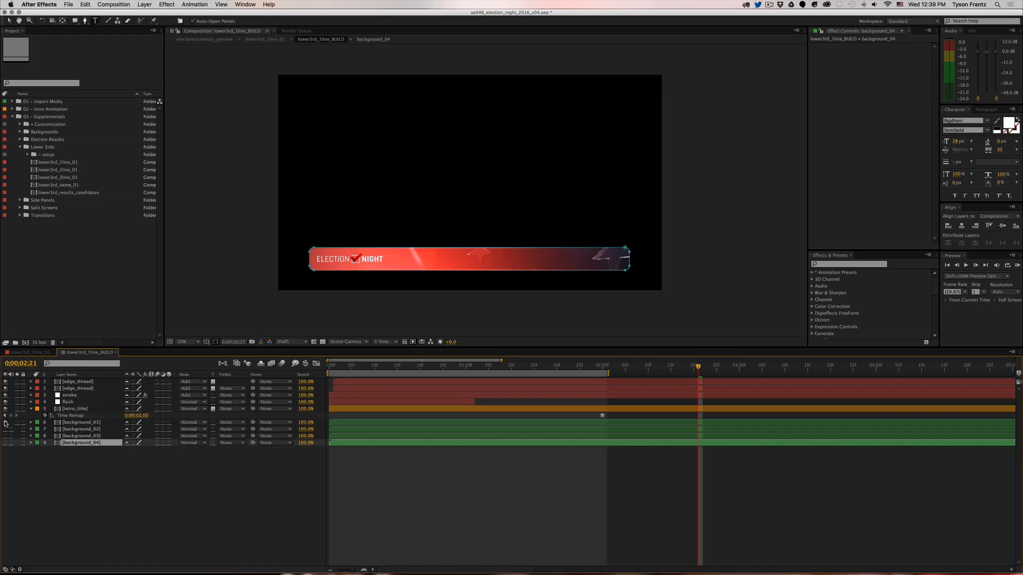
pyautogui.click(6, 422)
pyautogui.click(5, 443)
pyautogui.click(272, 488)
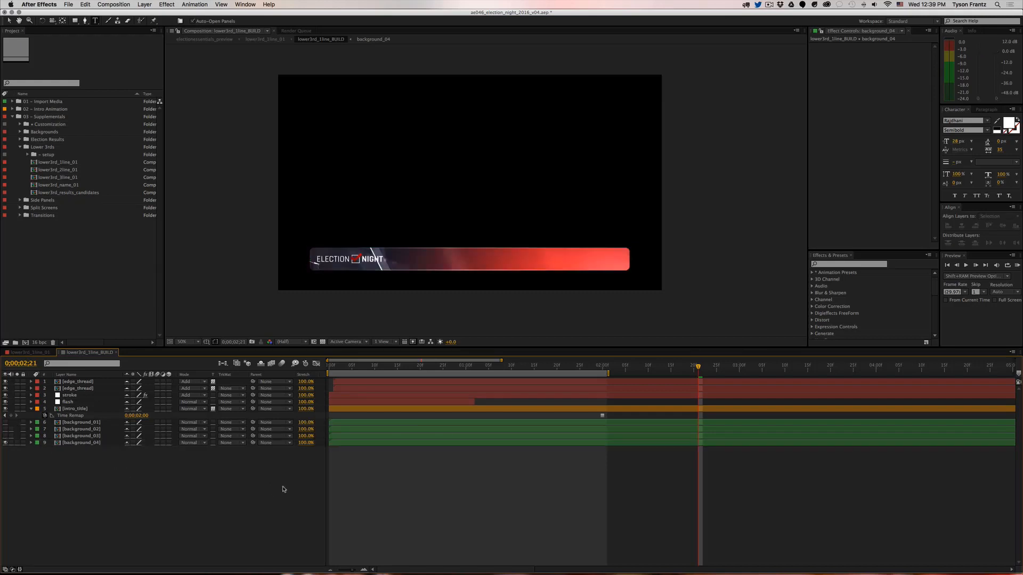
pyautogui.click(757, 366)
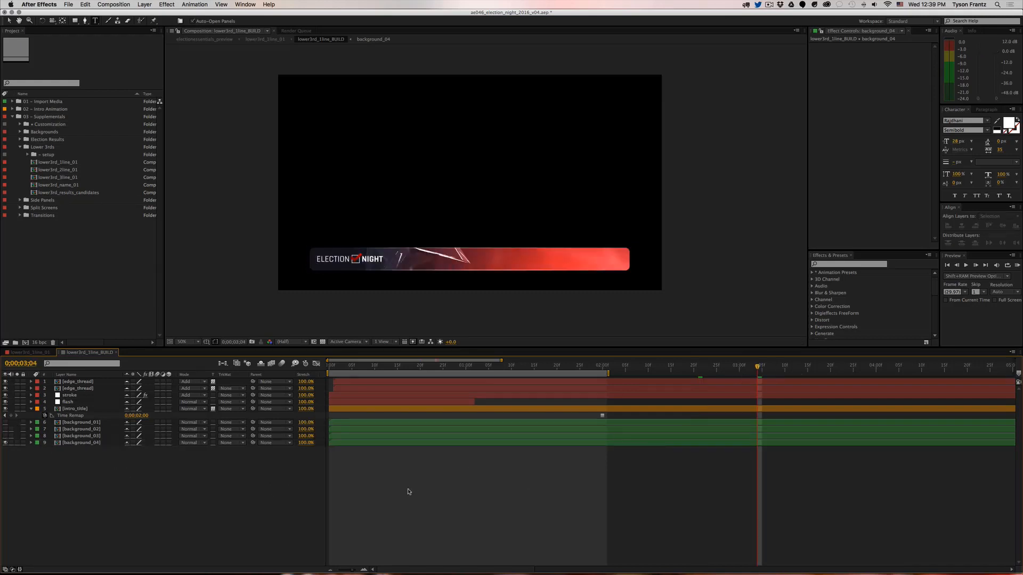
# Step: Open lower3rd_2line_01, go to 0;00;05;20, and inspect the candidate's title and name text layers
pyautogui.press('super+w')
pyautogui.click(66, 163)
pyautogui.doubleClick(69, 170)
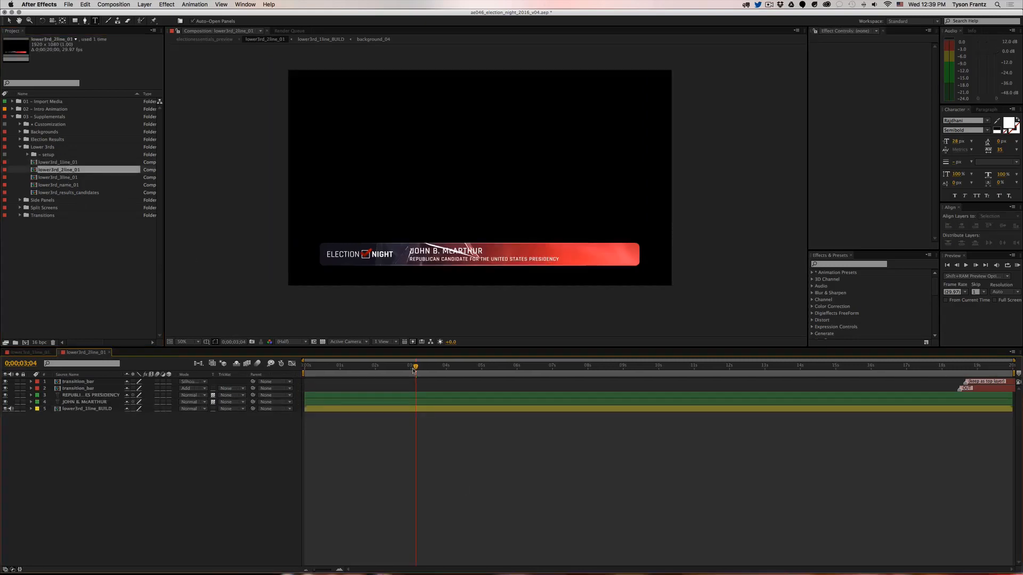
pyautogui.click(505, 366)
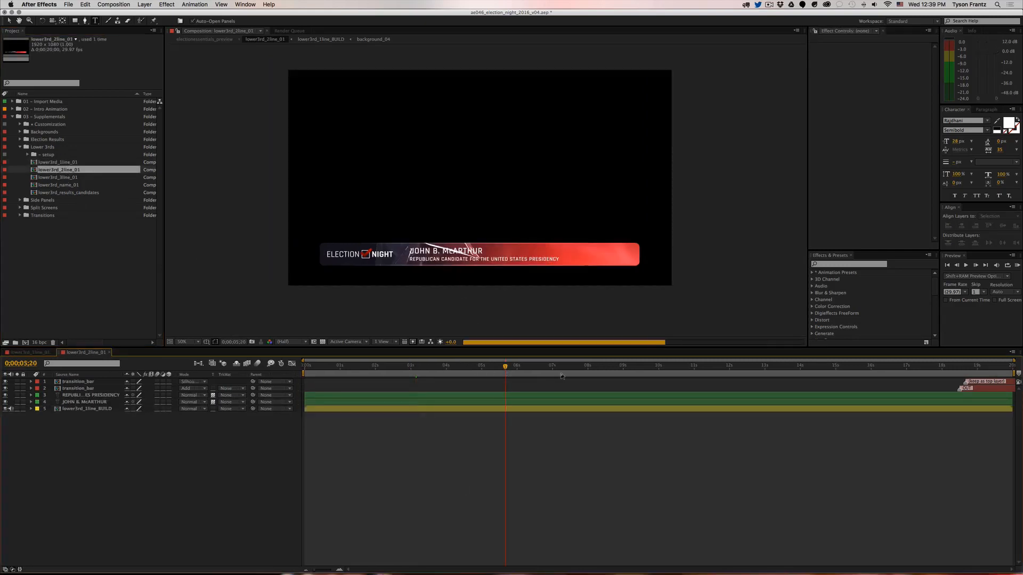
pyautogui.click(450, 260)
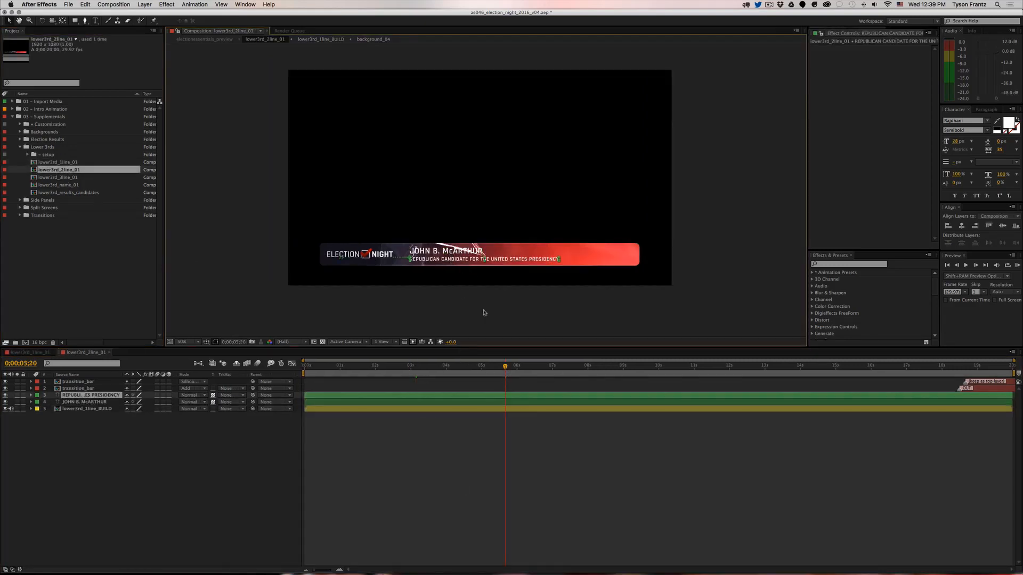
pyautogui.click(105, 402)
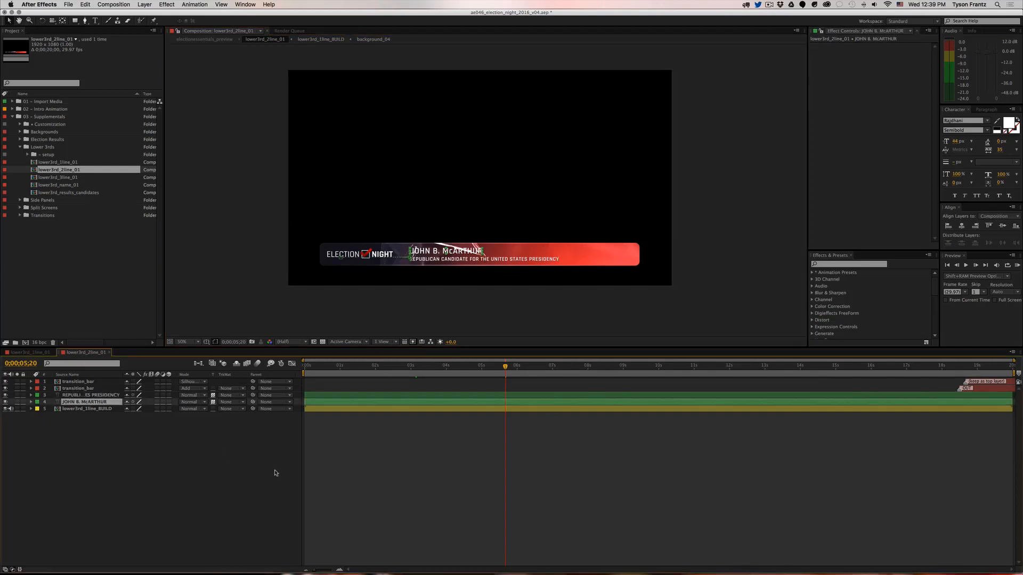
# Step: Open the nested lower3rd_1line_BUILD precomp, try background_02 in place of background_04, restore background_04, and close the precomp
pyautogui.click(103, 441)
pyautogui.doubleClick(95, 409)
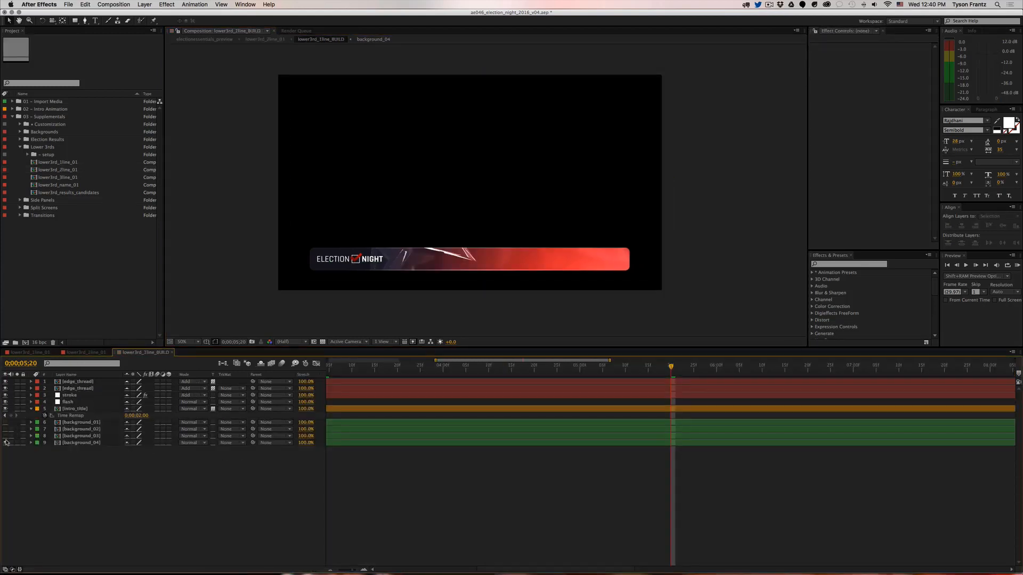
pyautogui.click(6, 443)
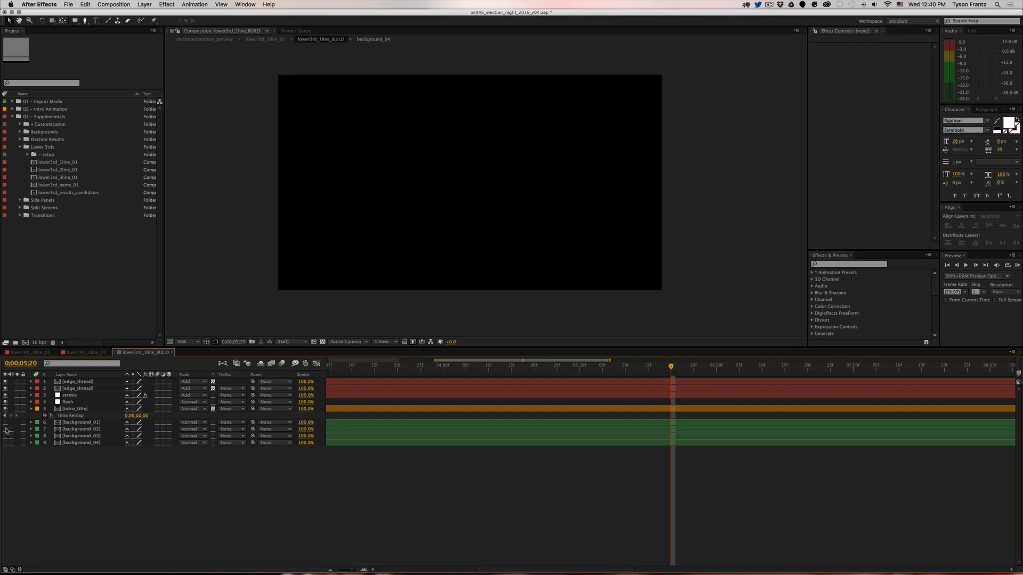
pyautogui.click(6, 429)
pyautogui.click(6, 429)
pyautogui.click(6, 443)
pyautogui.press('super+w')
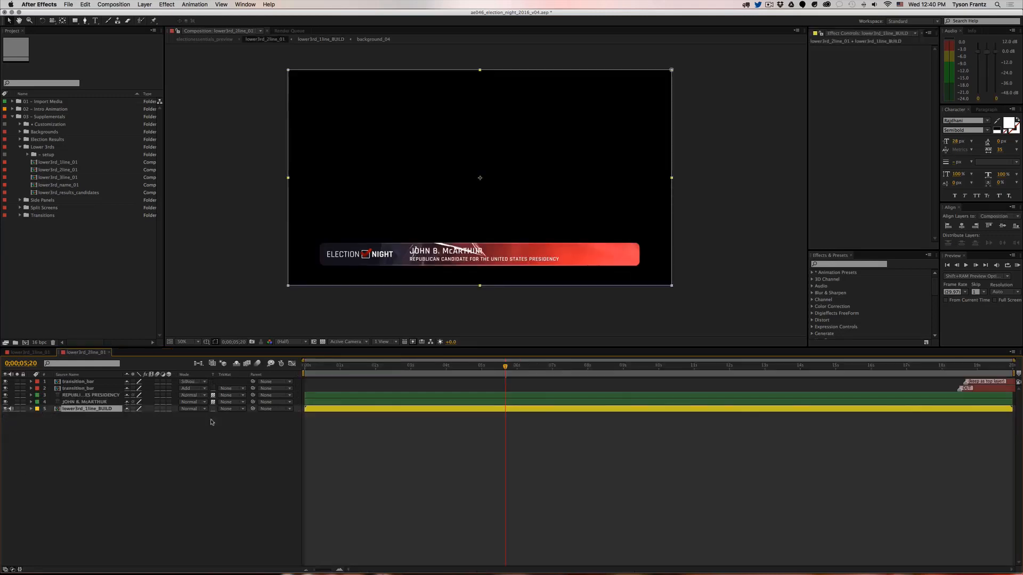
# Step: Close the open compositions and look through lower3rd_3line_01, lower3rd_name_01 and lower3rd_results_candidates
pyautogui.press('super+w')
pyautogui.press('super+w')
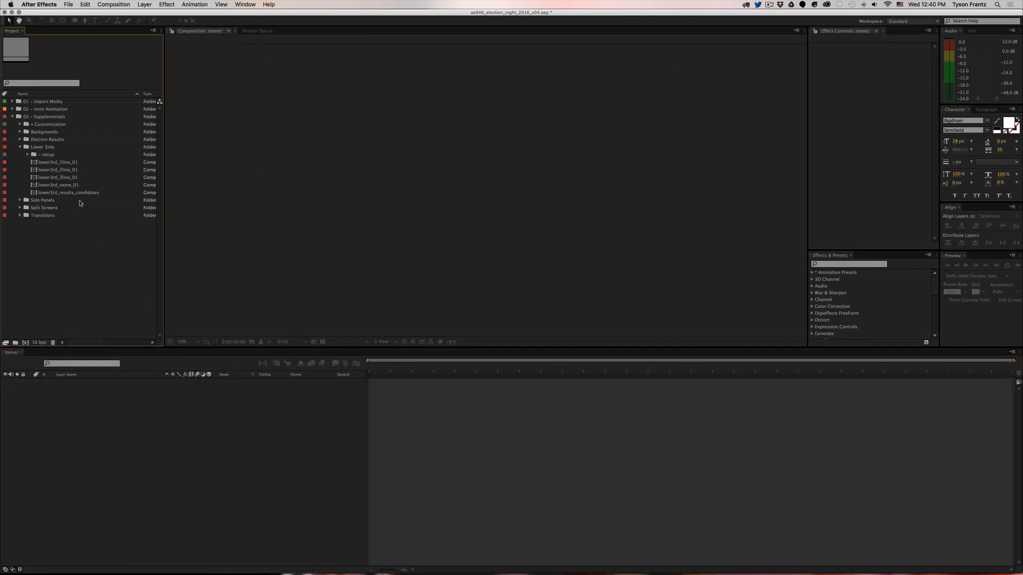
pyautogui.doubleClick(53, 177)
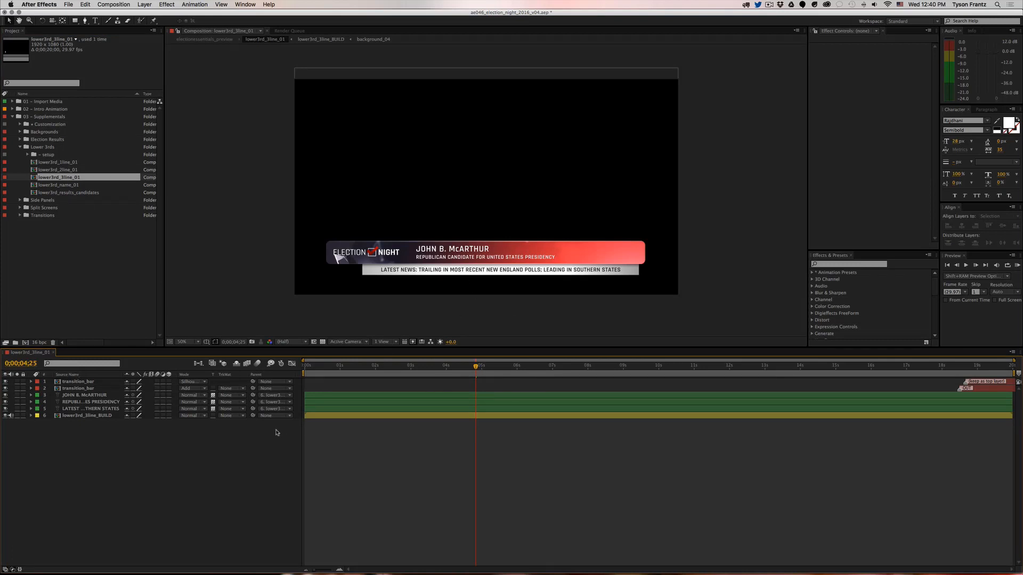
pyautogui.press('super+w')
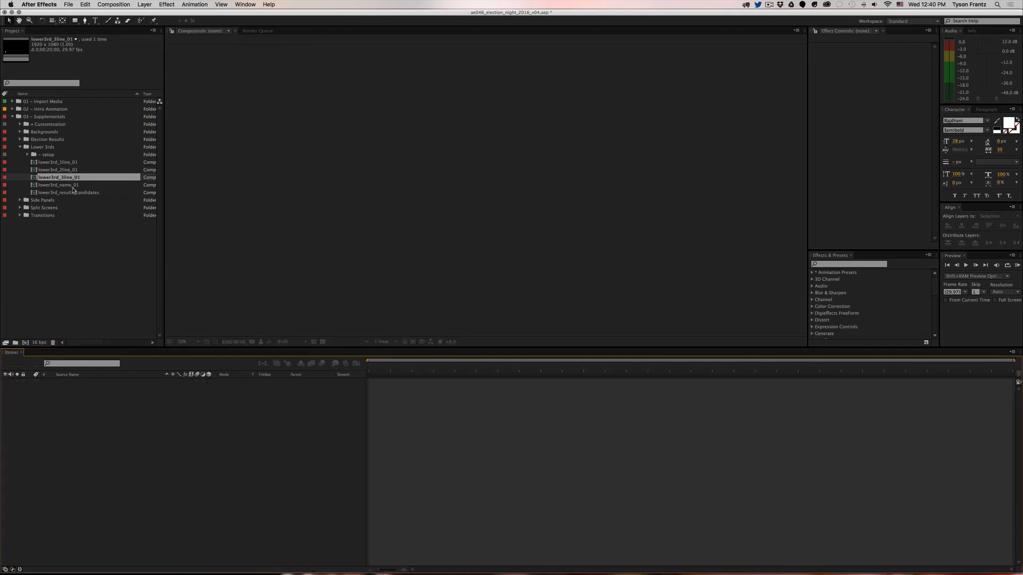
pyautogui.doubleClick(59, 185)
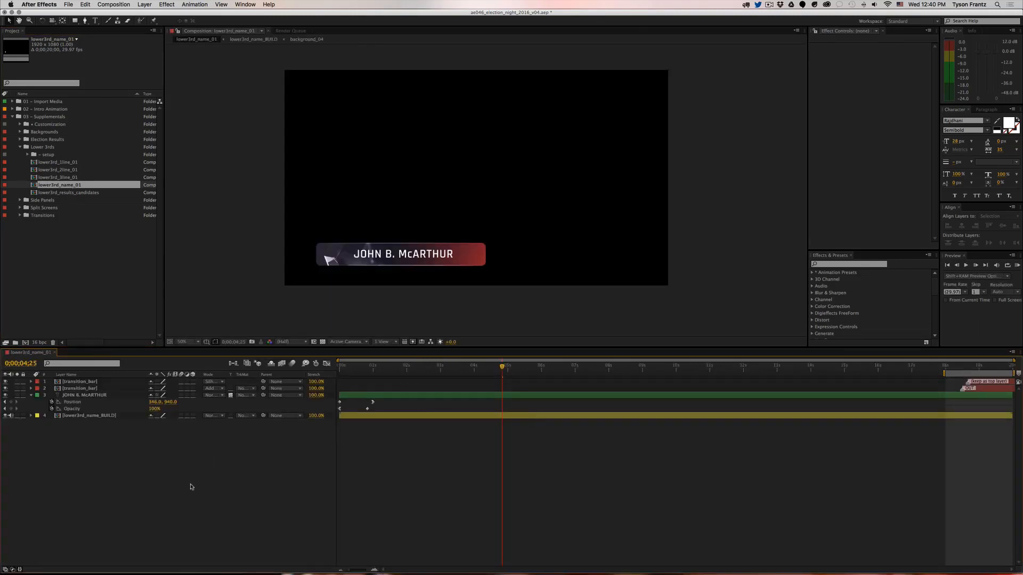
pyautogui.press('super+w')
pyautogui.doubleClick(71, 193)
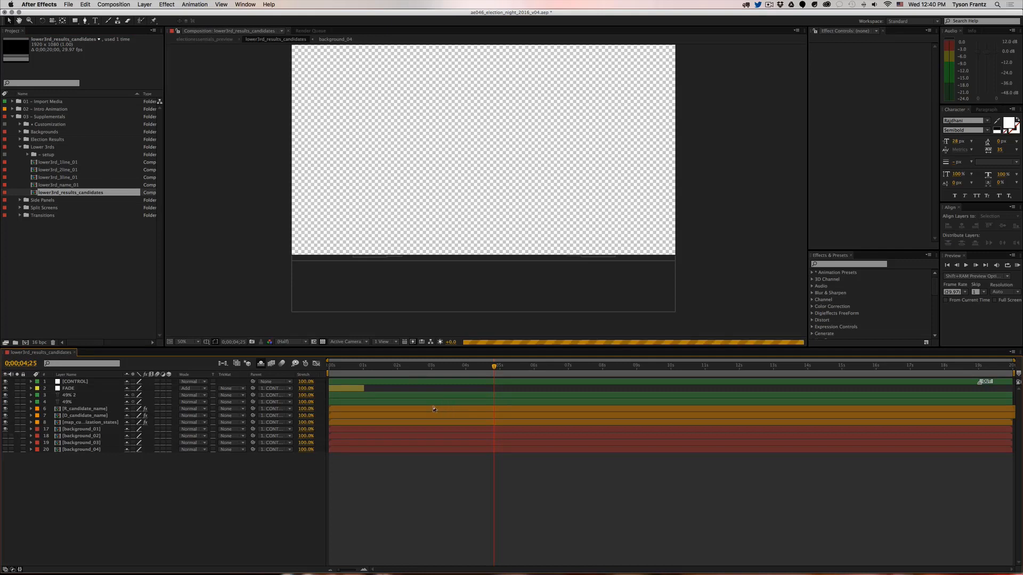
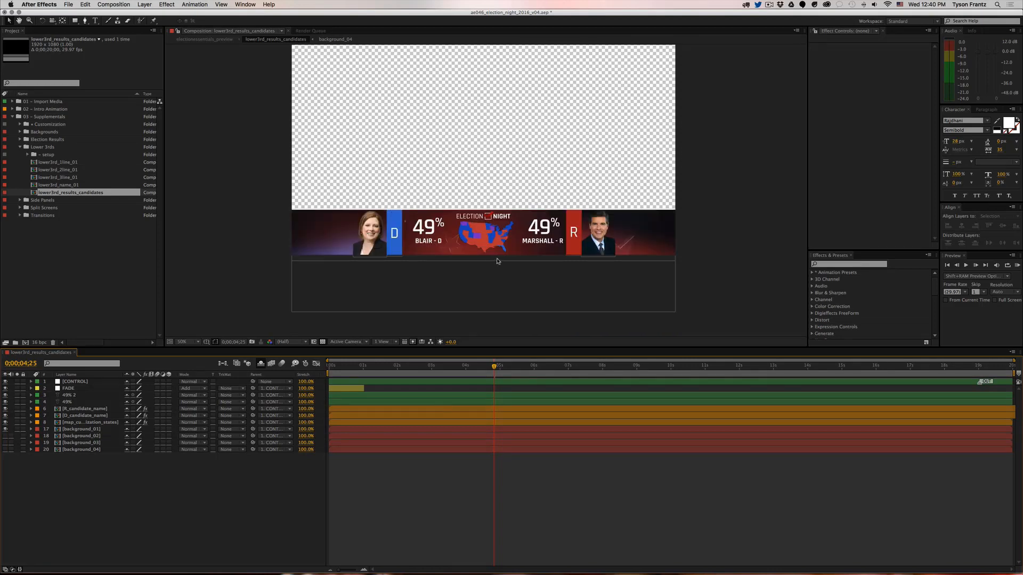
# Step: In lower3rd_results_candidates, hide background_01, preview background_02 and background_03, and keep background_02 as the visible background
pyautogui.scroll(-1, 499, 258)
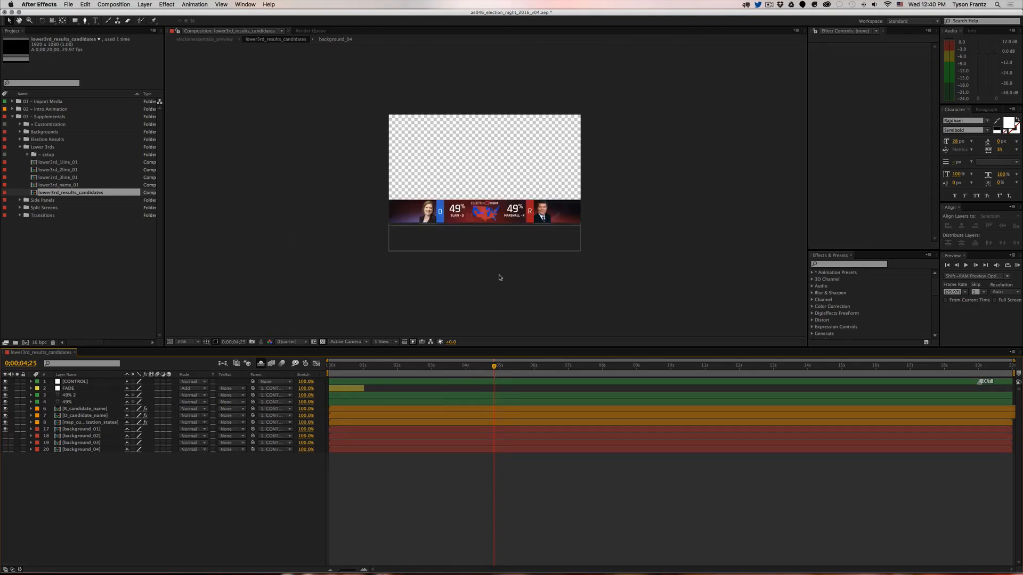
pyautogui.scroll(1, 500, 277)
pyautogui.moveTo(499, 277); pyautogui.dragTo(487, 283)
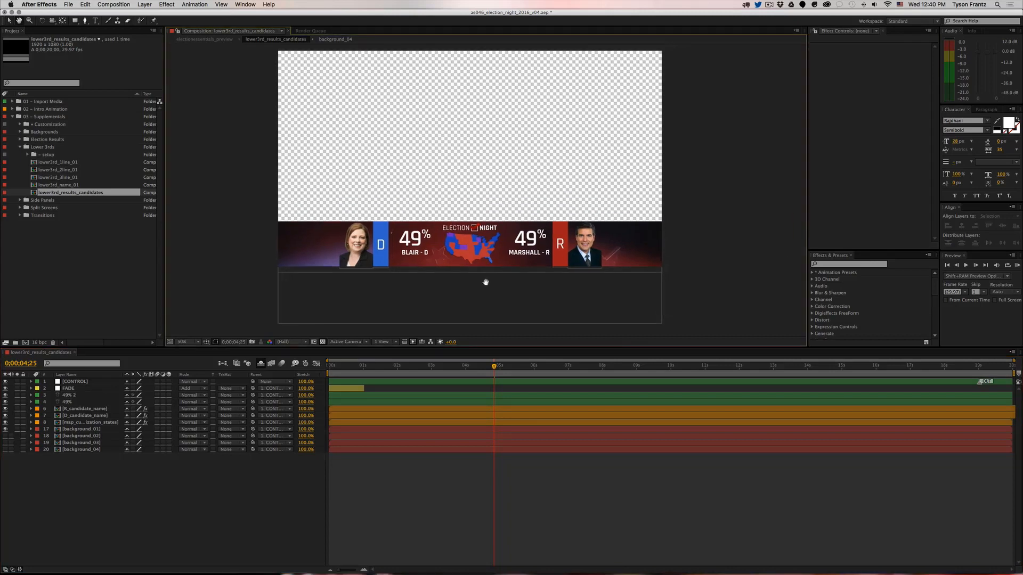
pyautogui.click(6, 429)
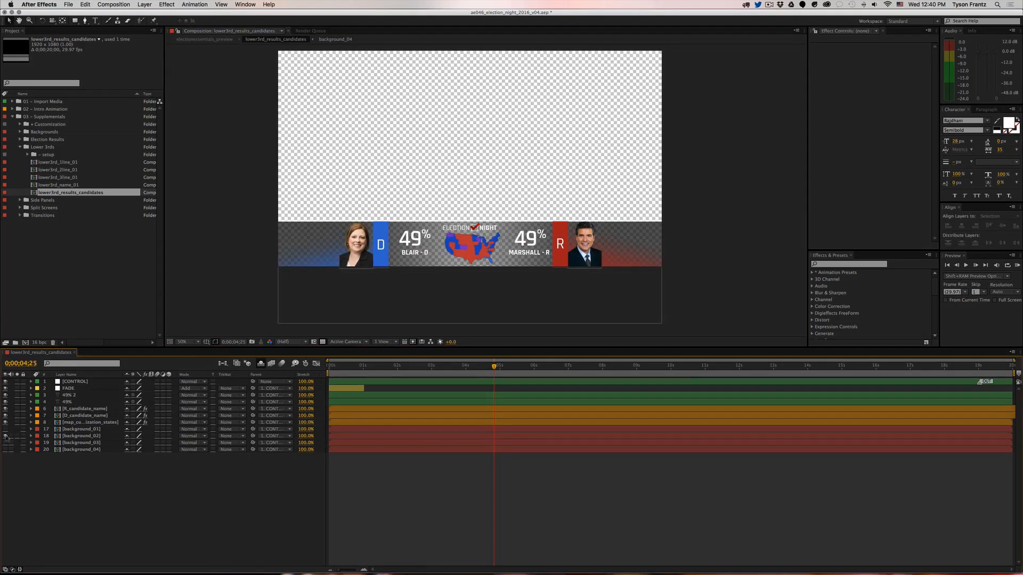
pyautogui.click(6, 436)
pyautogui.click(5, 435)
pyautogui.click(5, 443)
pyautogui.click(5, 443)
pyautogui.click(6, 436)
pyautogui.click(81, 436)
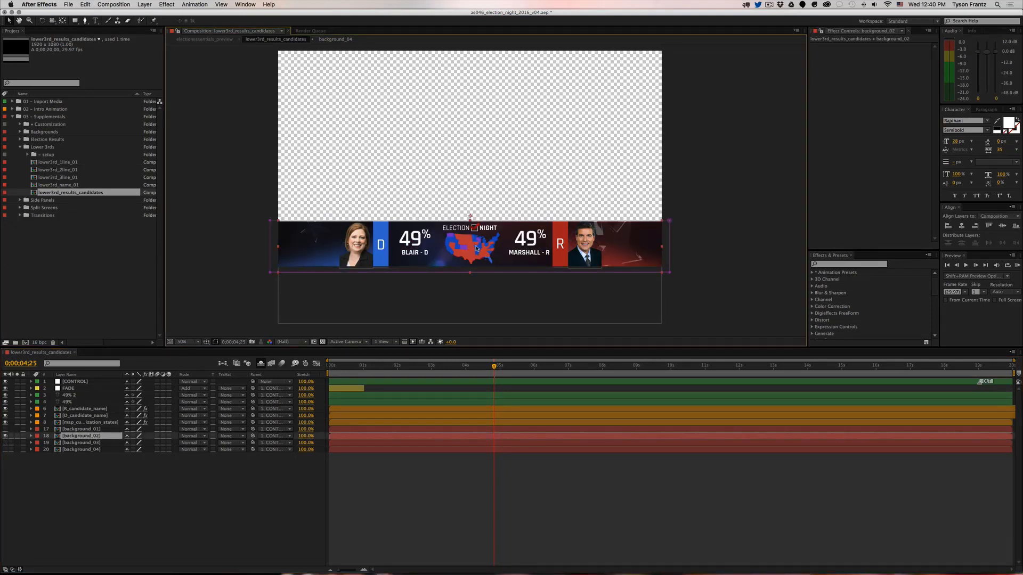
pyautogui.moveTo(477, 248); pyautogui.dragTo(472, 264)
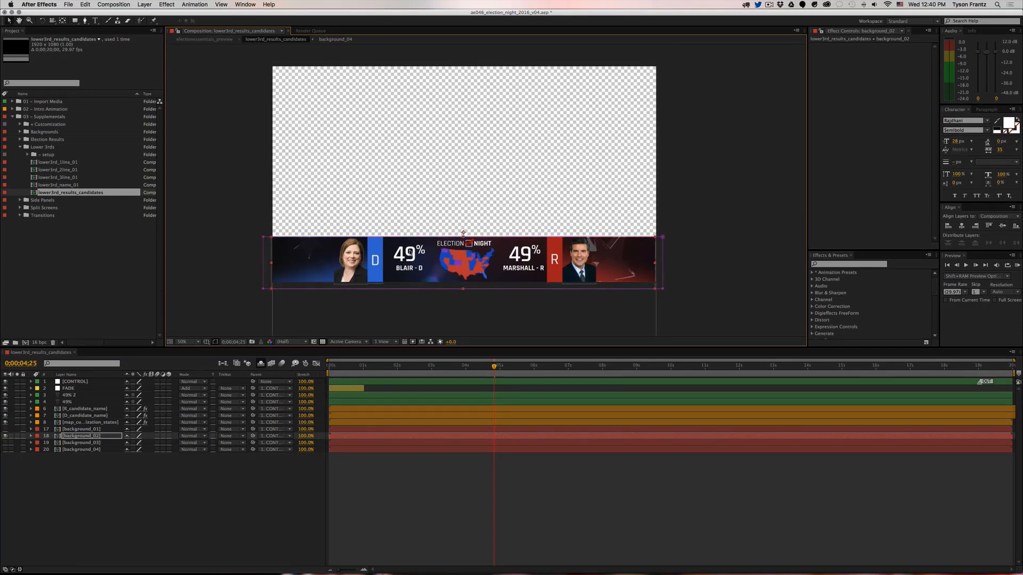
pyautogui.click(371, 484)
# Step: Change the vote percentages in the text layers to 54% for the Democratic candidate and 46% for the Republican candidate
pyautogui.click(525, 258)
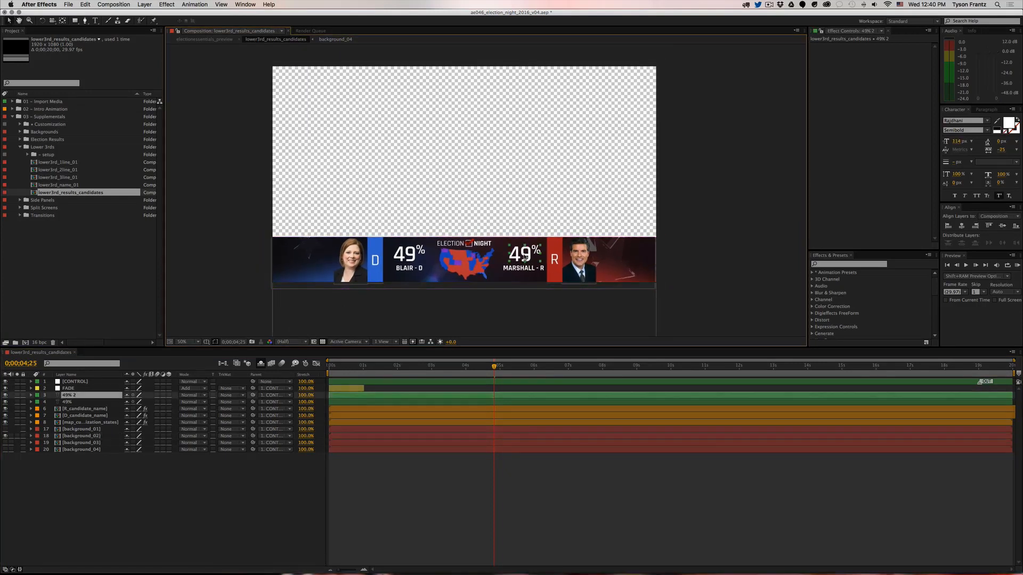
pyautogui.click(394, 258)
pyautogui.press('super+t')
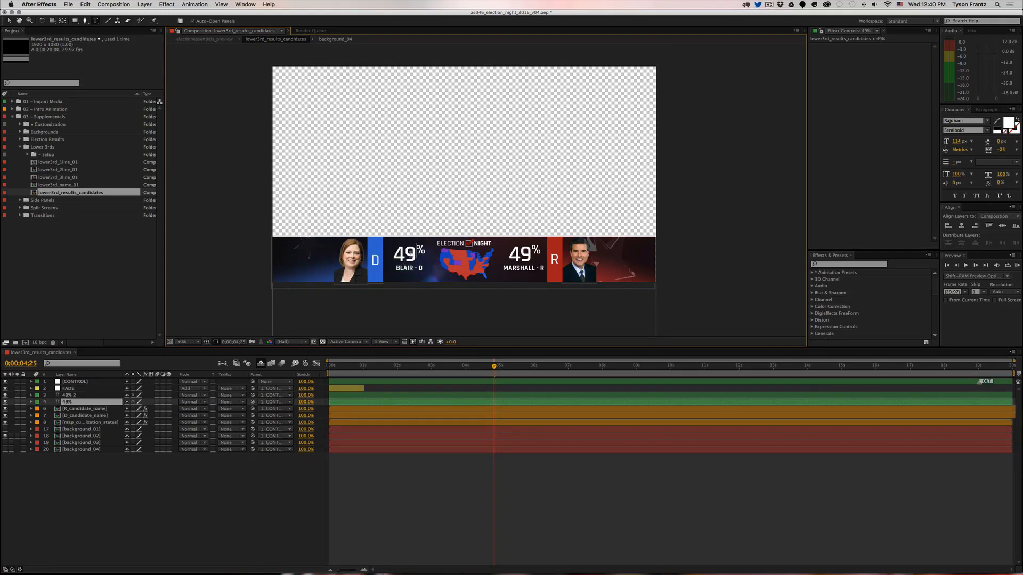
pyautogui.doubleClick(400, 255)
pyautogui.write('54')
pyautogui.click(441, 480)
pyautogui.click(524, 256)
pyautogui.doubleClick(524, 255)
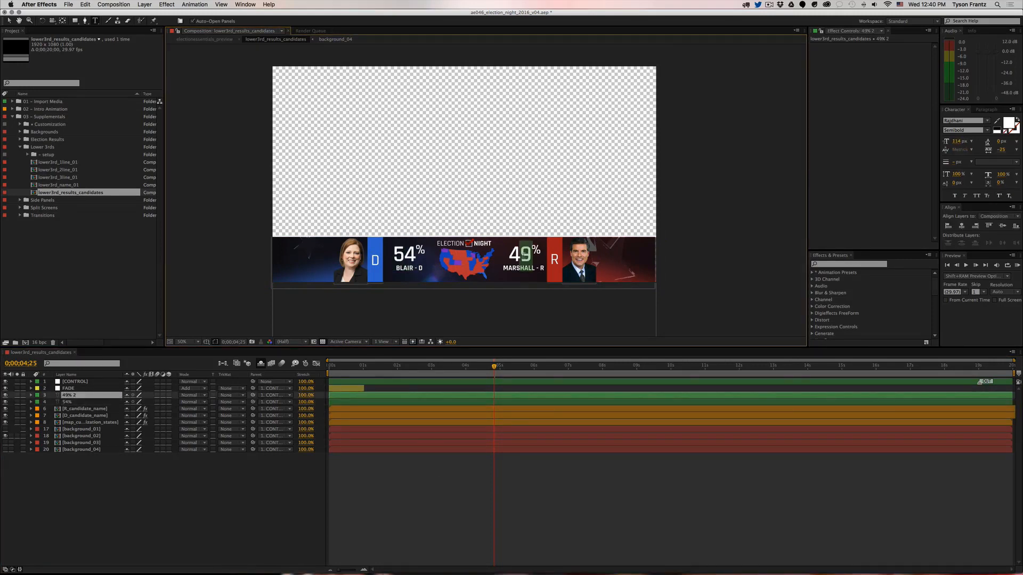
pyautogui.write('46')
pyautogui.click(528, 518)
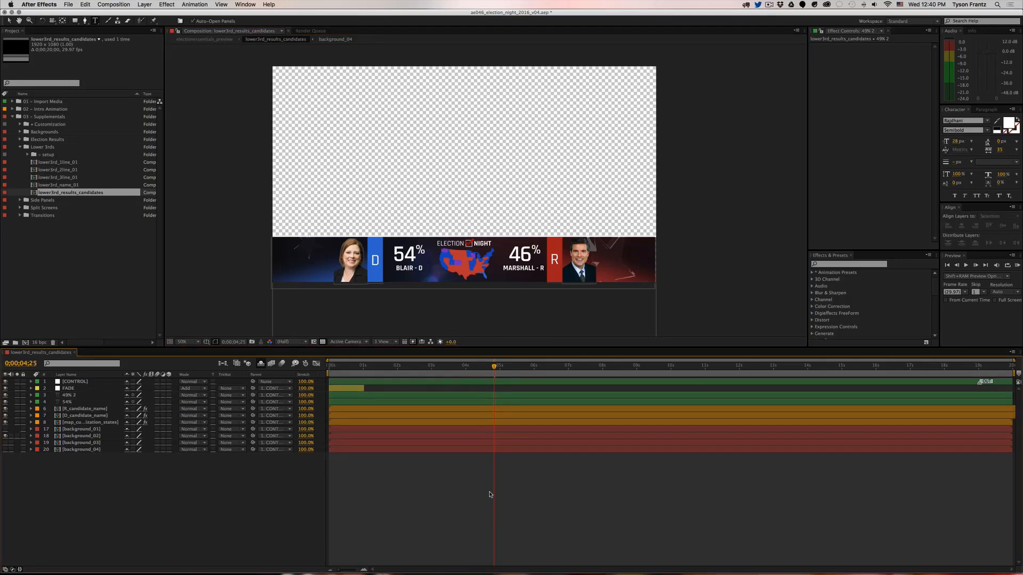
# Step: Undo both vote percentage edits and close the lower3rd_results_candidates composition
pyautogui.press('super+z')
pyautogui.press('super+z')
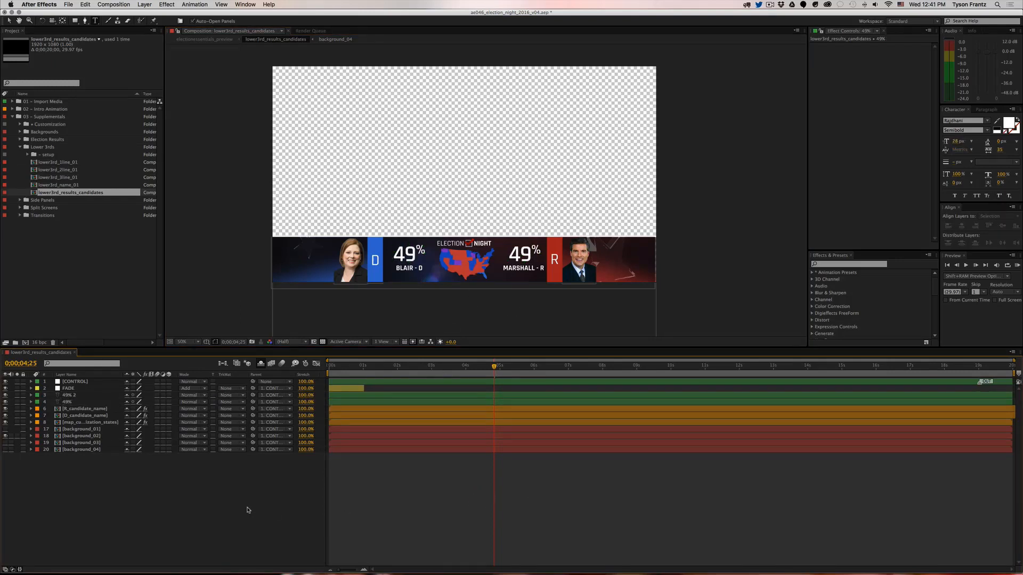
pyautogui.click(112, 294)
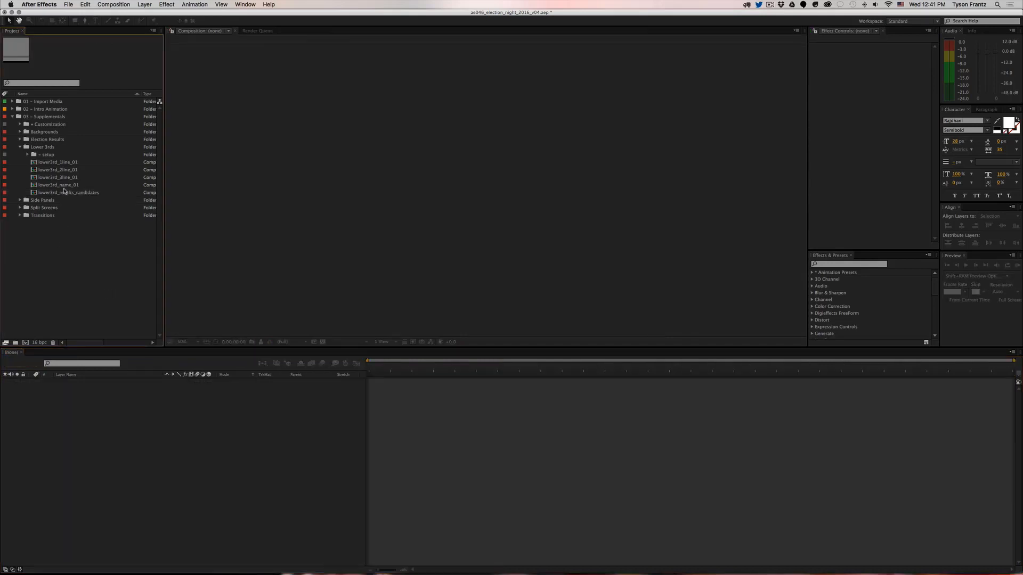
# Step: In lower3rd_1line_01, move both transition_bar layers to start at 0;00;05;00 and check the bar's exit up to 0;00;07;24
pyautogui.doubleClick(56, 163)
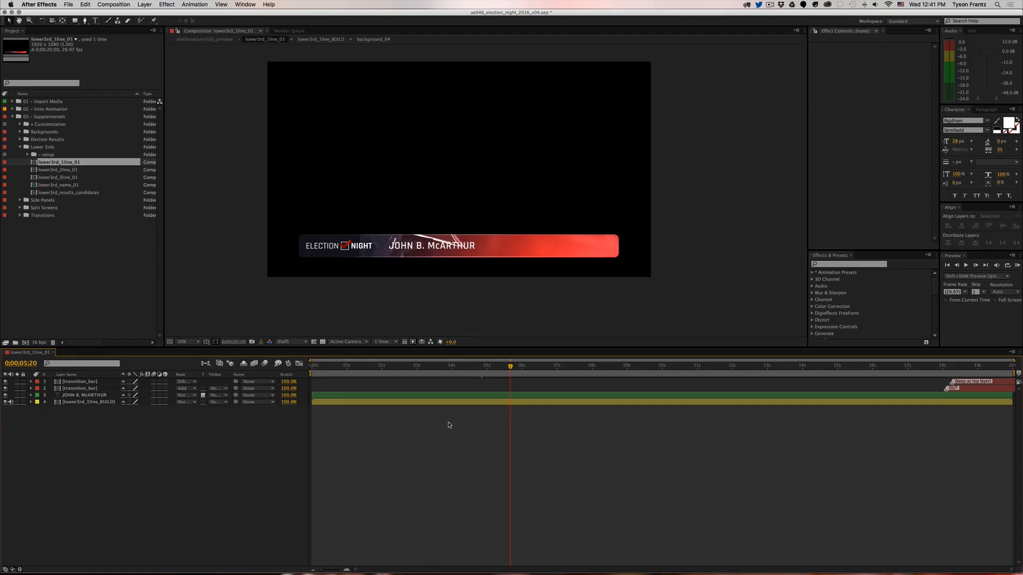
pyautogui.click(487, 369)
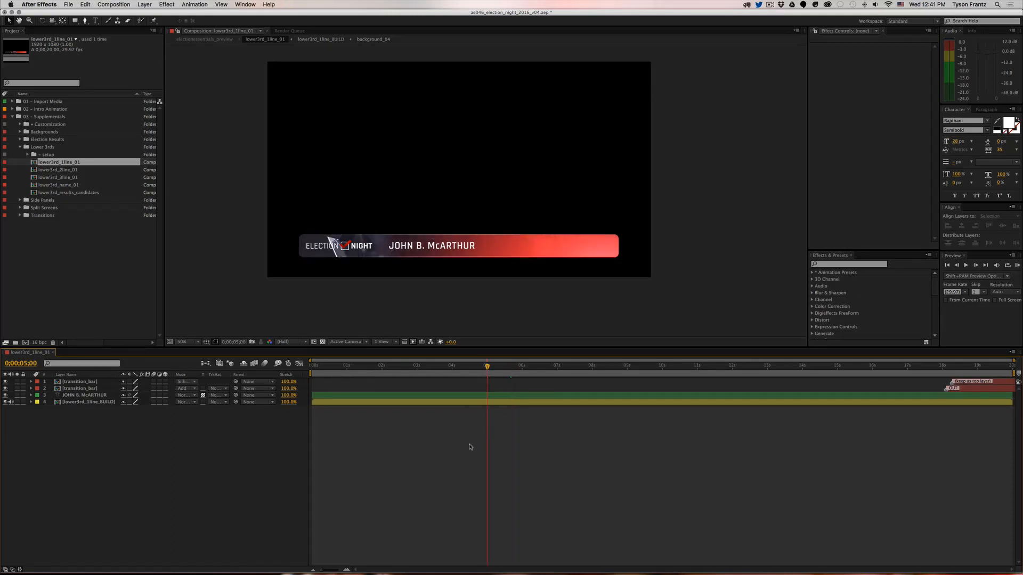
pyautogui.click(80, 382)
pyautogui.keyDown('shift'); pyautogui.click(86, 389); pyautogui.keyUp('shift')
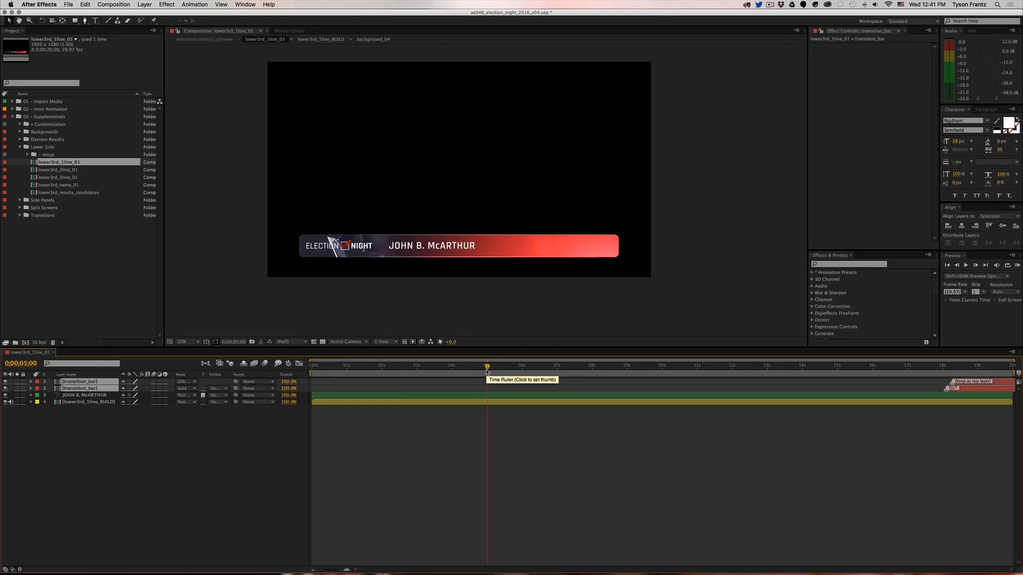
pyautogui.moveTo(973, 390); pyautogui.dragTo(541, 367)
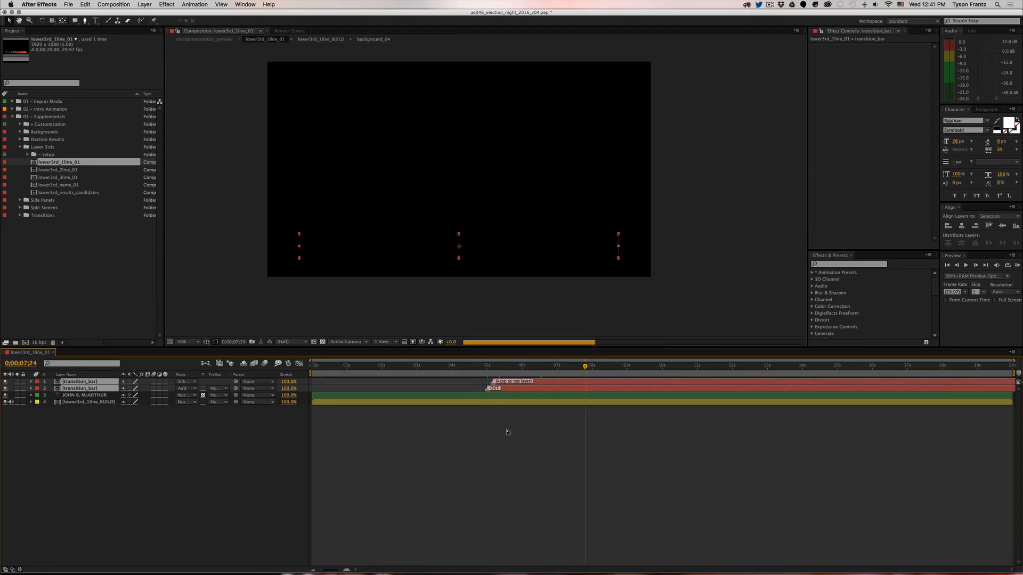
# Step: Go to 0;00;04;18, move both transition_bar layers back to start at about 18 seconds, and deselect them
pyautogui.click(473, 367)
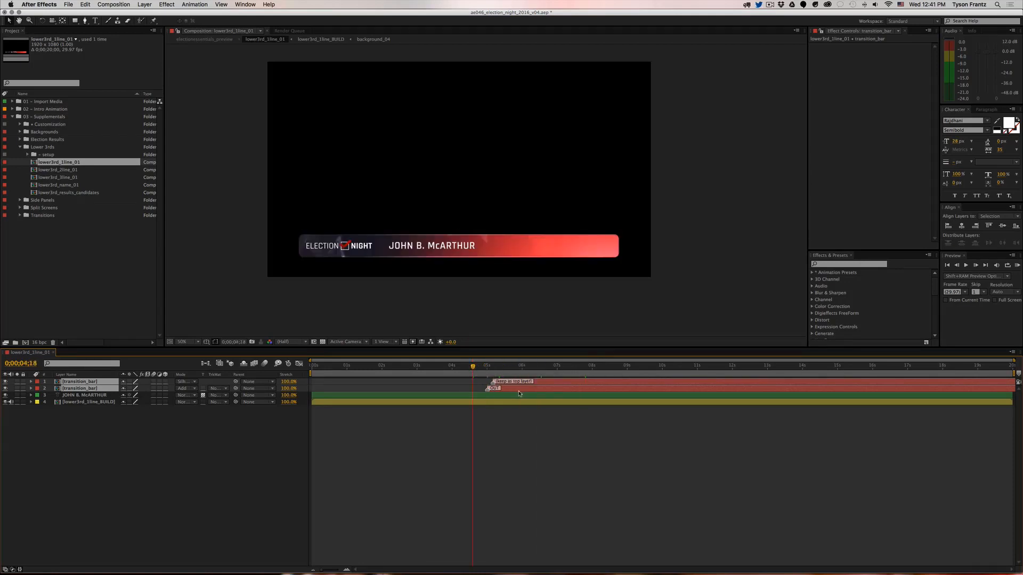
pyautogui.moveTo(514, 391); pyautogui.dragTo(972, 391)
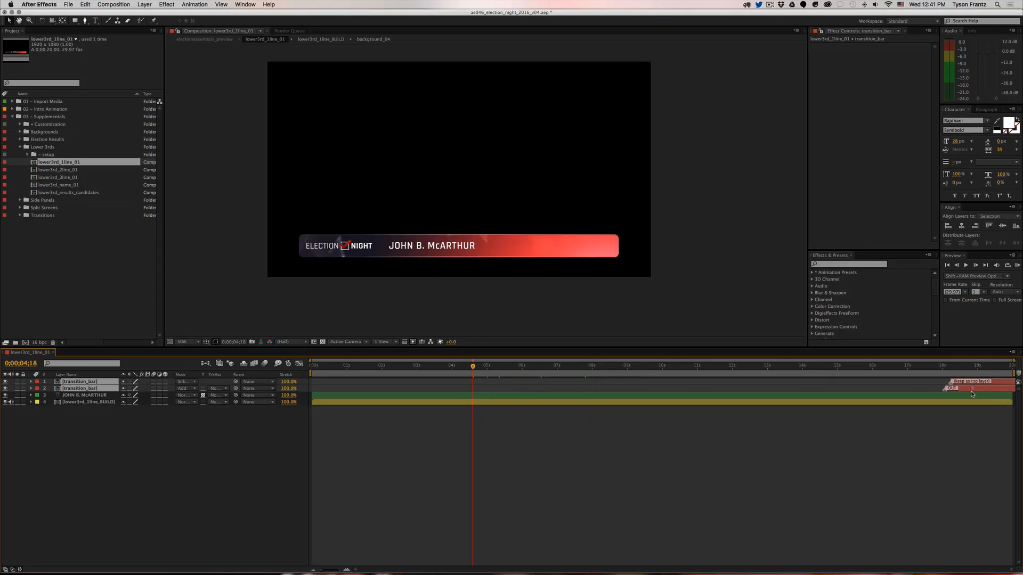
pyautogui.click(266, 500)
# Step: Open lower3rd_2line_01, check its transition_bar layers, and close the composition
pyautogui.doubleClick(58, 170)
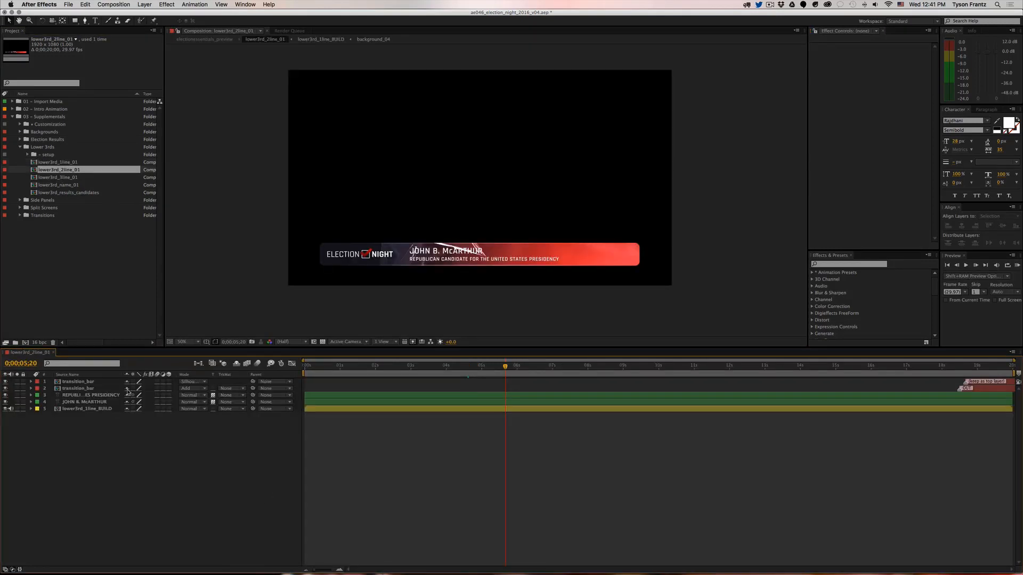
pyautogui.click(91, 387)
pyautogui.click(765, 437)
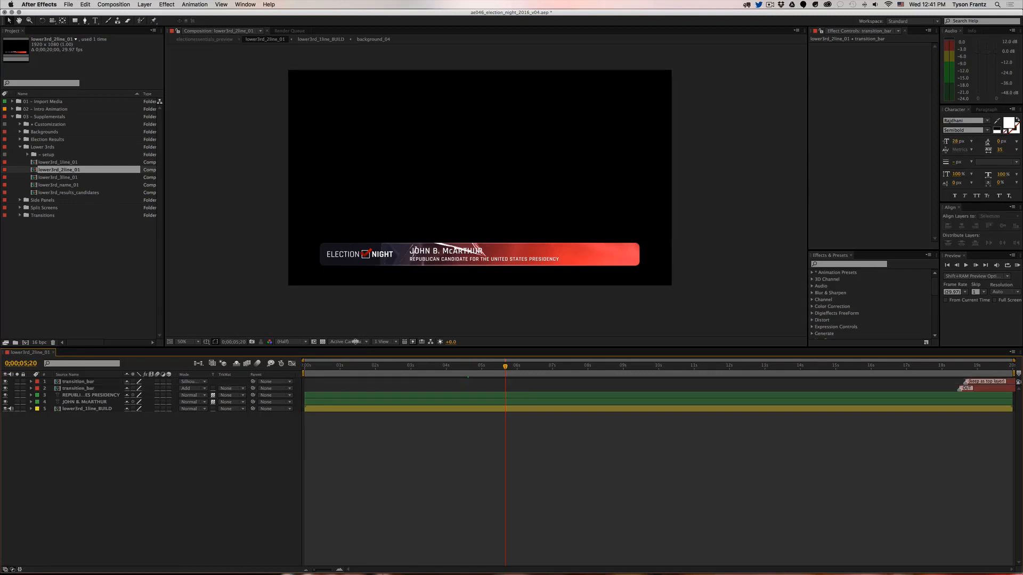
pyautogui.press('super+w')
# Step: Open lower3rd_results_candidates and reveal the Position keyframes of the CONTROL layer
pyautogui.doubleClick(70, 193)
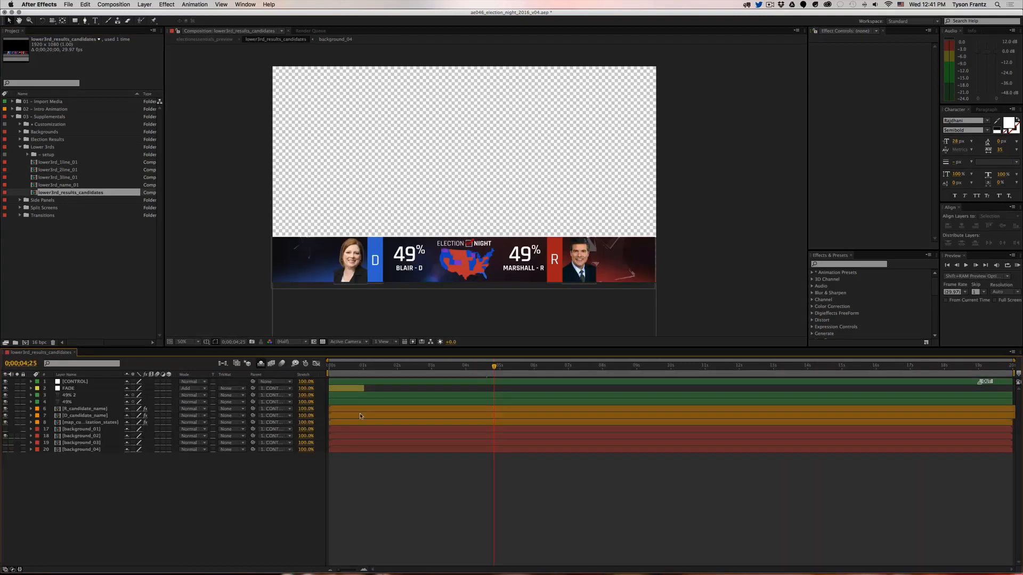
pyautogui.click(93, 382)
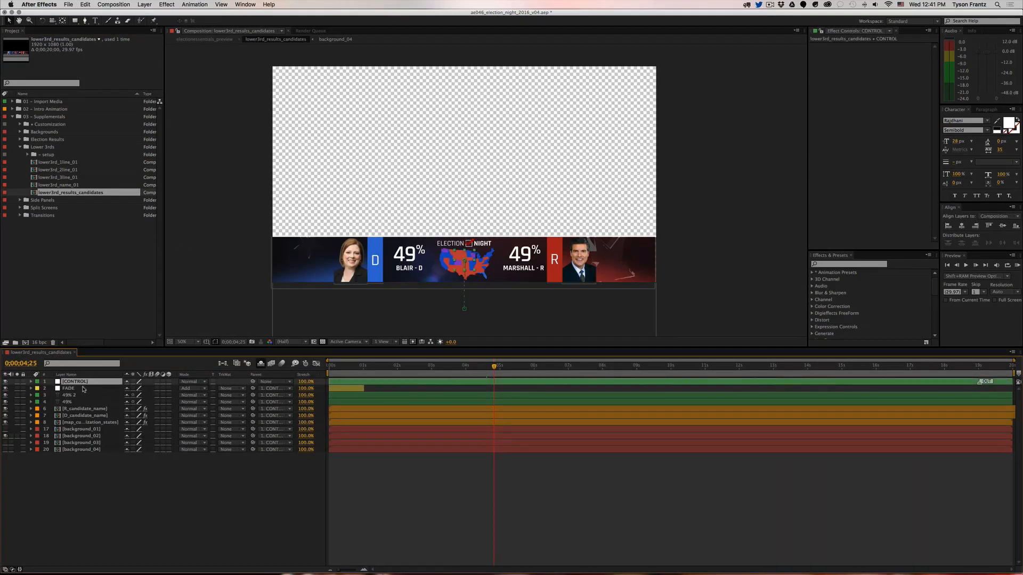
pyautogui.press('p')
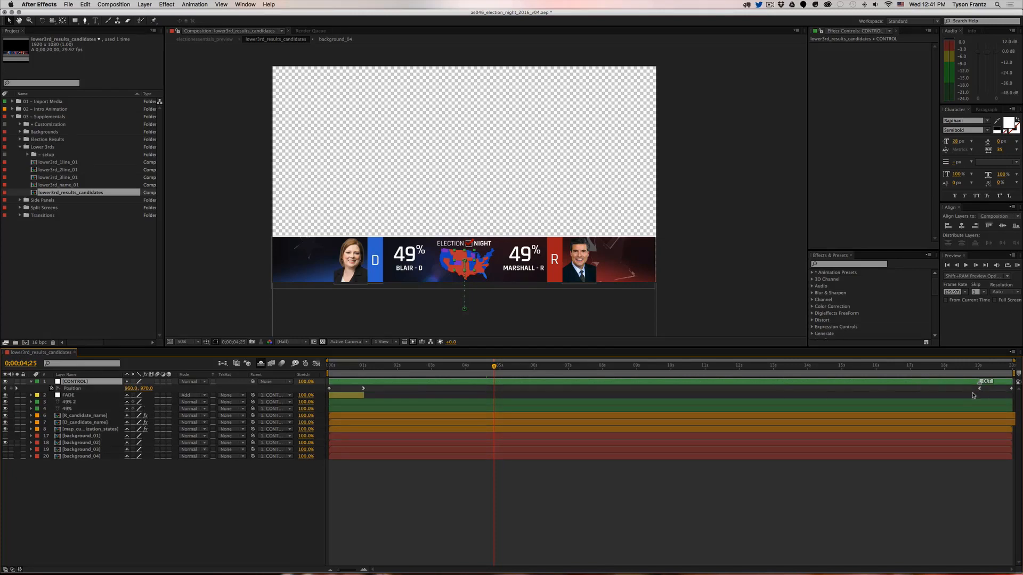
# Step: Move the CONTROL layer's two exit Position keyframes to start at about 5 seconds and check the exit up to 0;00;05;28
pyautogui.moveTo(973, 395); pyautogui.dragTo(1015, 385)
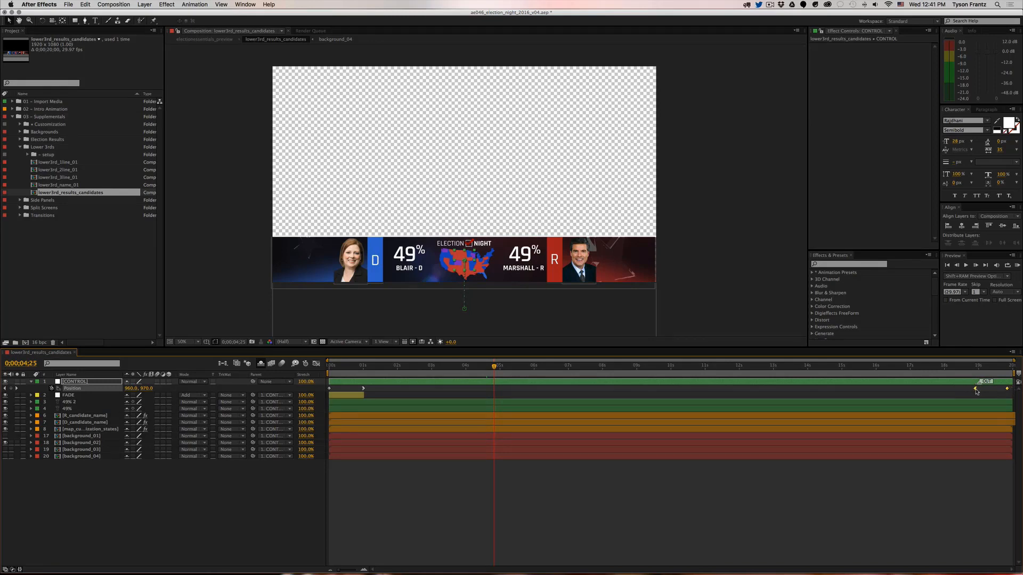
pyautogui.moveTo(976, 391); pyautogui.dragTo(901, 393)
pyautogui.moveTo(571, 393); pyautogui.dragTo(522, 369)
pyautogui.click(504, 368)
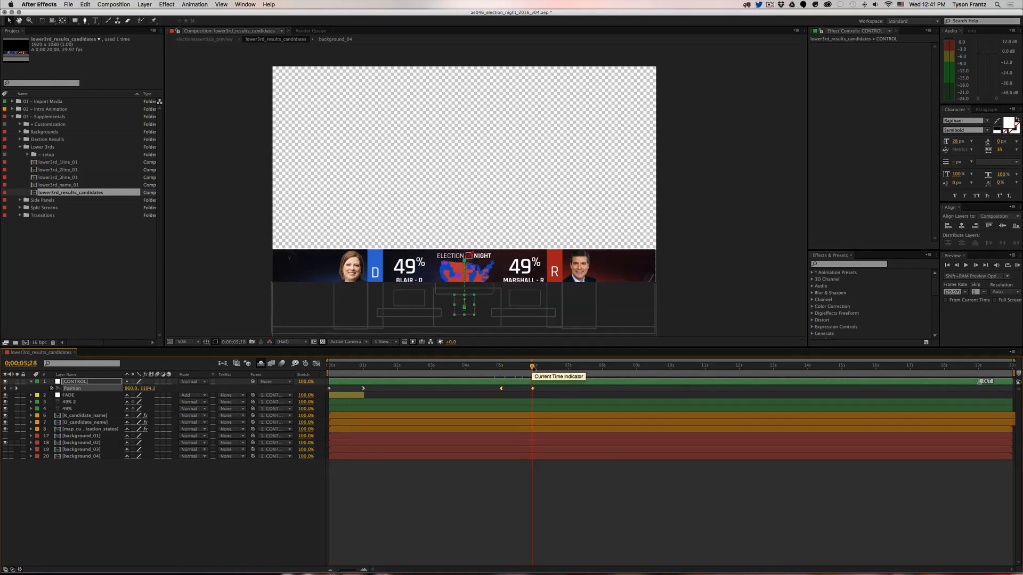
# Step: Undo the exit keyframe changes and close the lower3rd_results_candidates composition
pyautogui.press('super+z')
pyautogui.press('super+z')
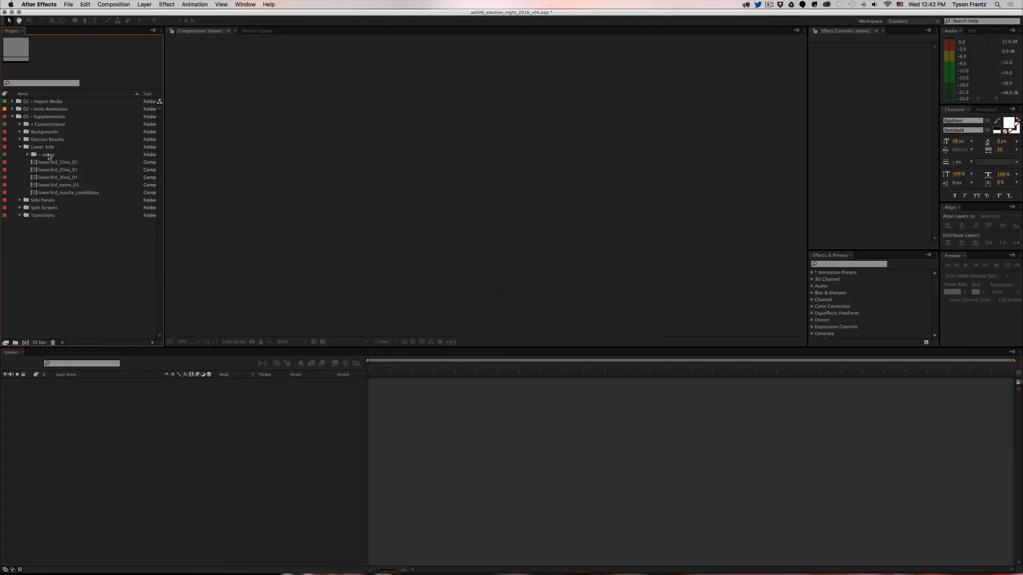
# Step: Look through the setup folder and its elements subfolder in Lower 3rds, and collapse the folders again
pyautogui.click(48, 155)
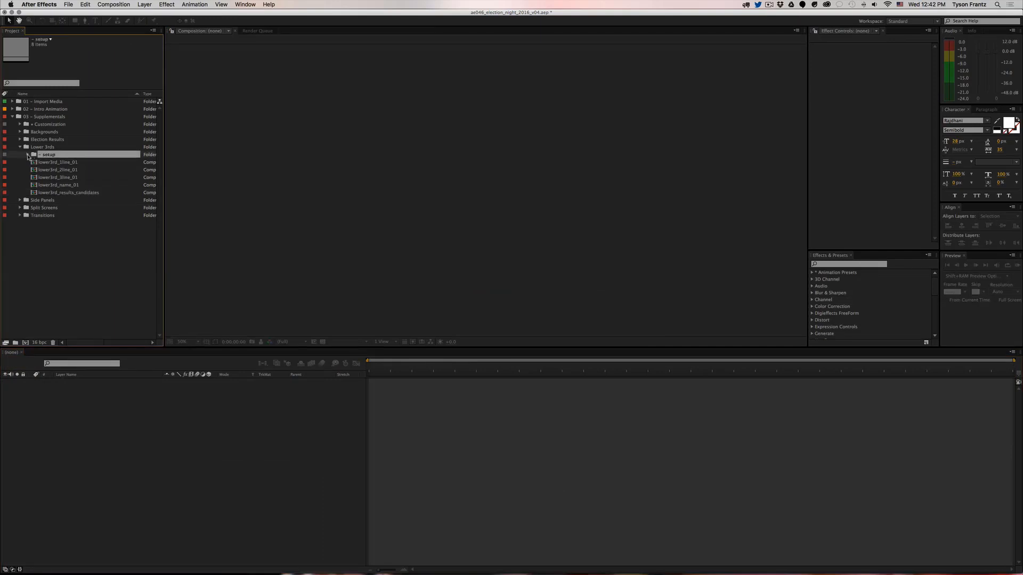
pyautogui.click(28, 155)
pyautogui.click(55, 170)
pyautogui.click(35, 162)
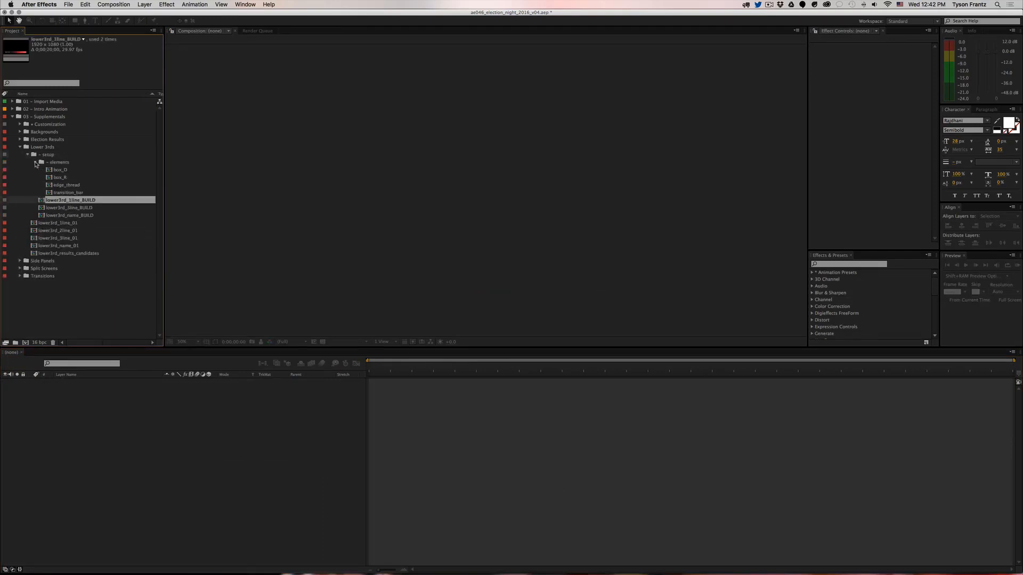
pyautogui.click(35, 162)
pyautogui.click(33, 154)
pyautogui.click(28, 155)
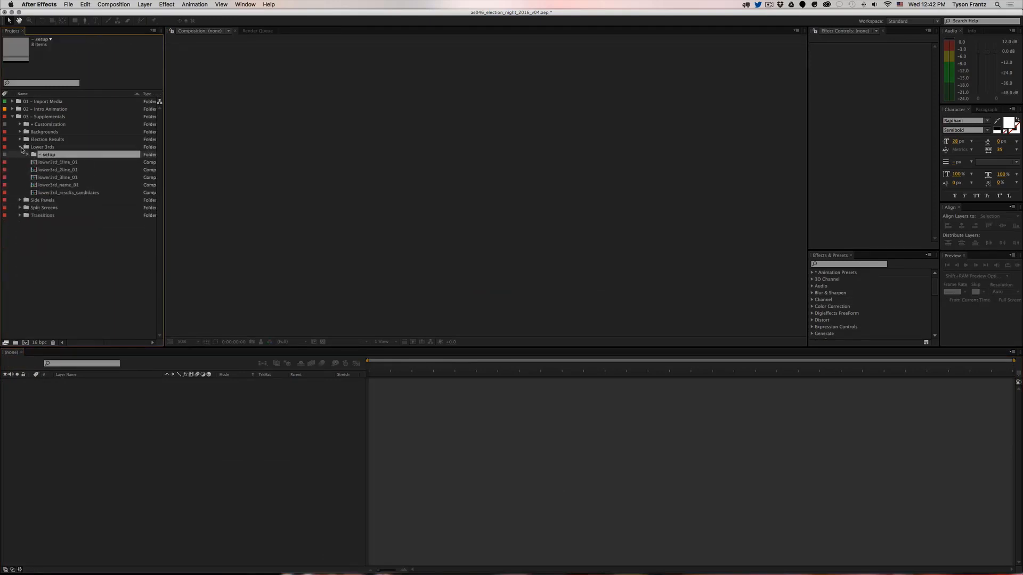
pyautogui.click(20, 147)
# Step: Expand the Side Panels folder and open the sidepanel_L_01 composition
pyautogui.click(24, 140)
pyautogui.click(24, 155)
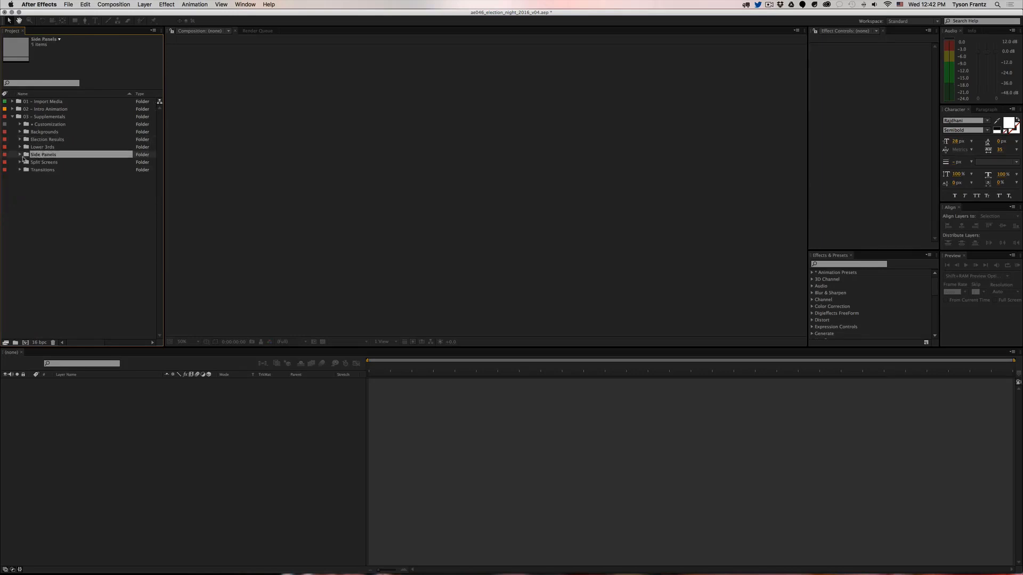
pyautogui.click(21, 155)
pyautogui.doubleClick(55, 169)
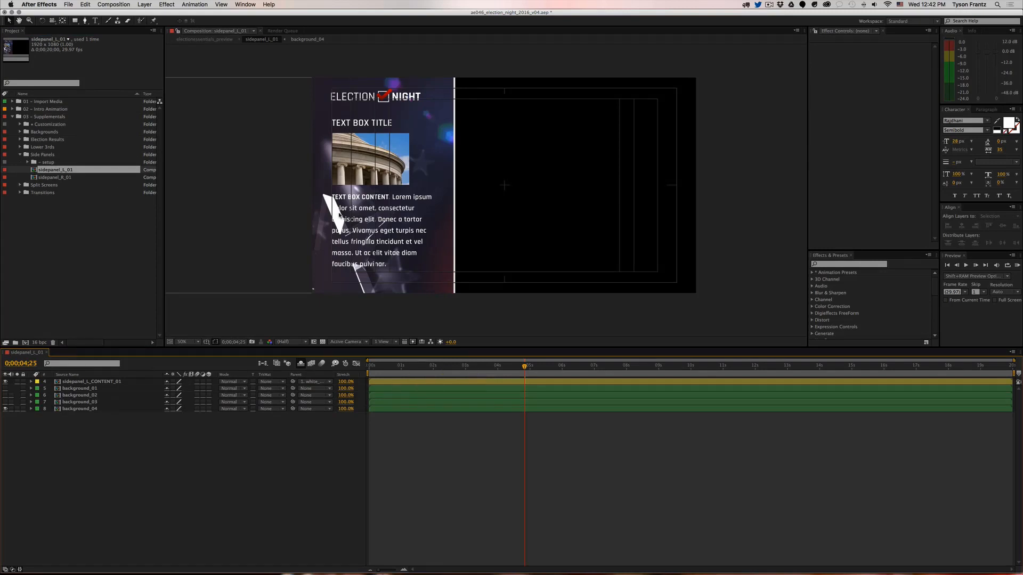
# Step: Hide background_04 in sidepanel_L_01, try the alternative backgrounds, and leave only background_01 visible
pyautogui.click(5, 409)
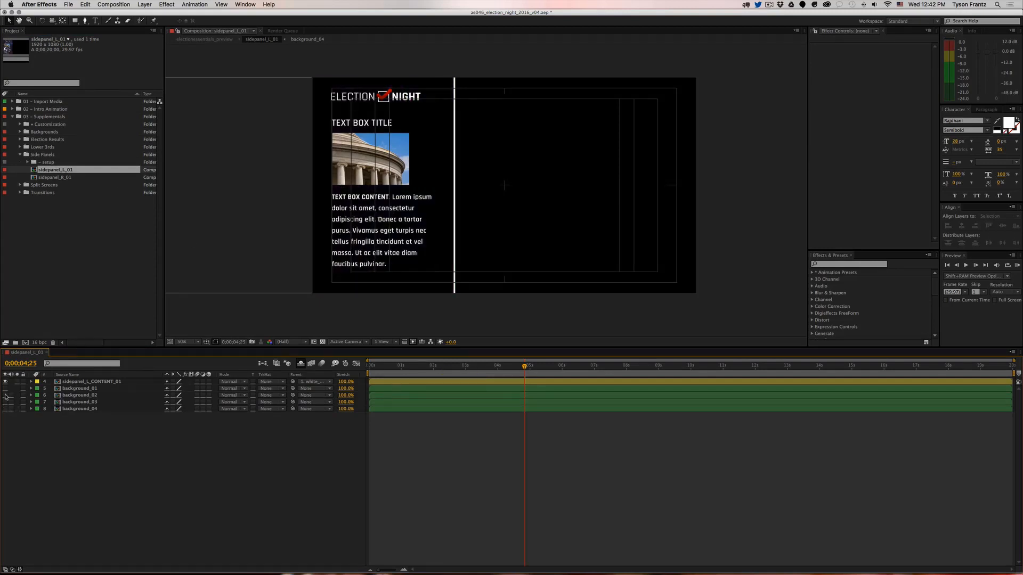
pyautogui.click(5, 402)
pyautogui.click(4, 402)
pyautogui.click(4, 395)
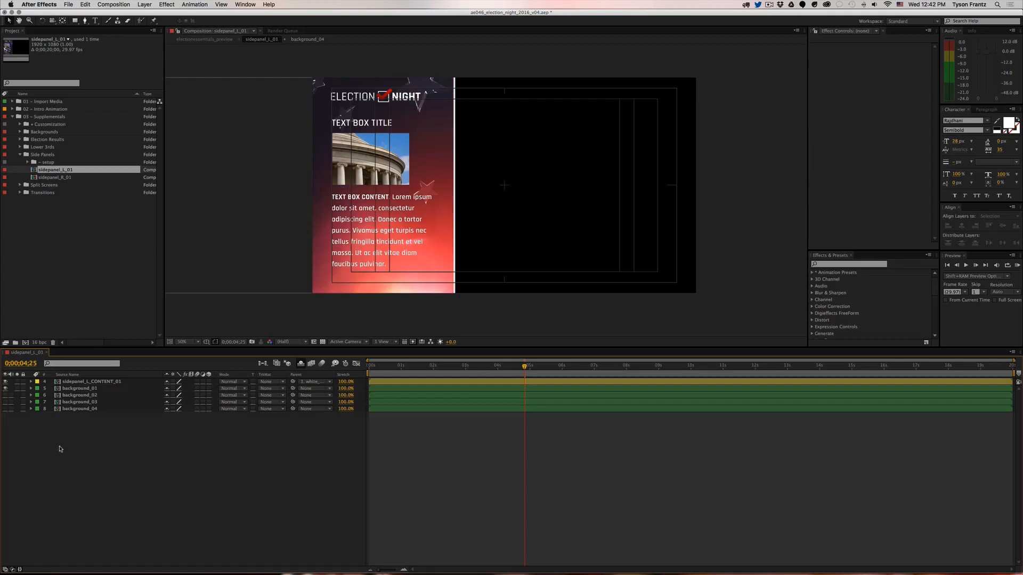
# Step: Open sidepanel_L_CONTENT_01 to view its title, image and text layers, and close it again
pyautogui.doubleClick(80, 382)
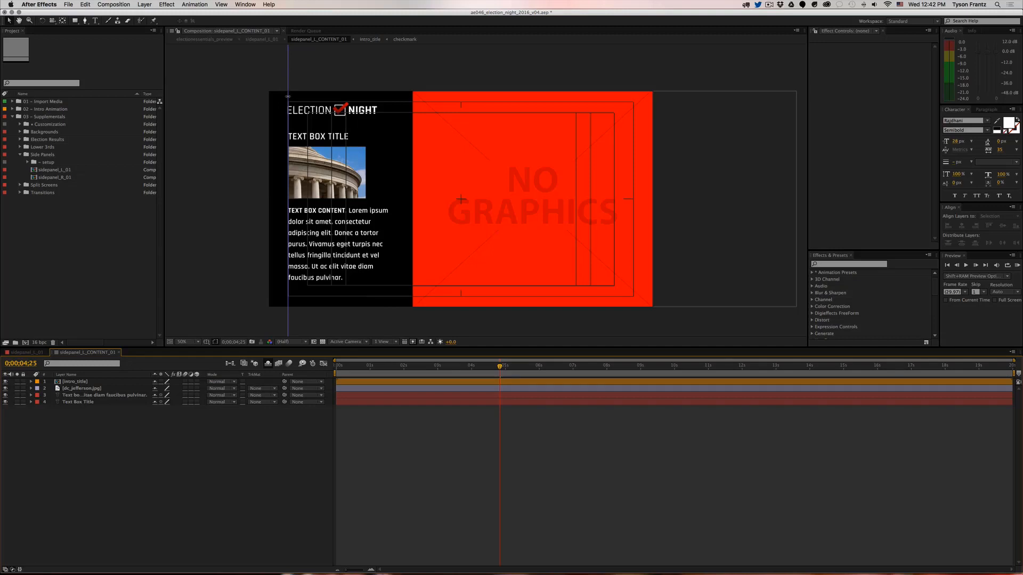
pyautogui.press('super+w')
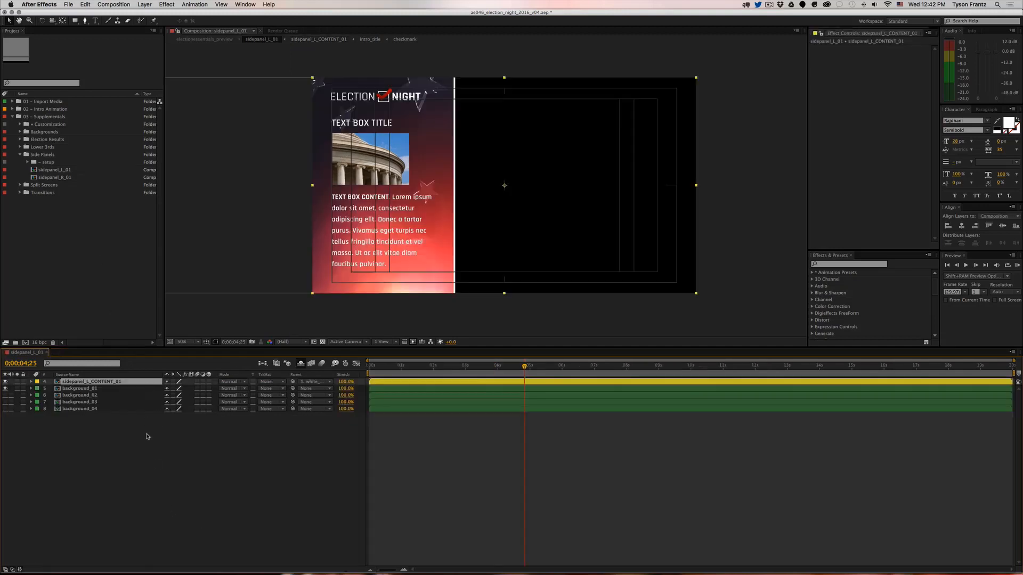
# Step: Open the sidepanel_R_01 composition in place of the current one and make background_02 its only visible background
pyautogui.press('super+w')
pyautogui.doubleClick(56, 177)
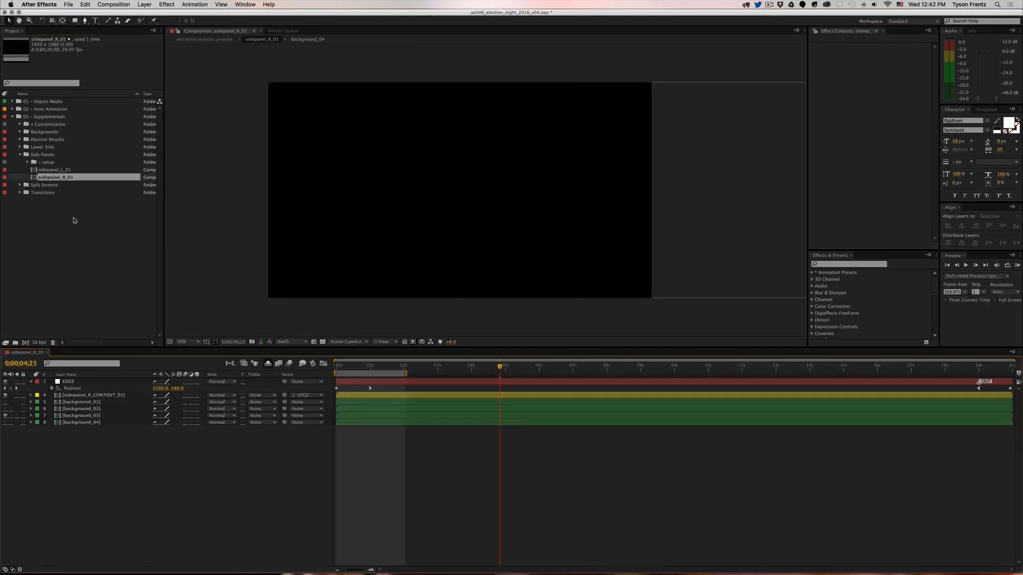
pyautogui.click(5, 415)
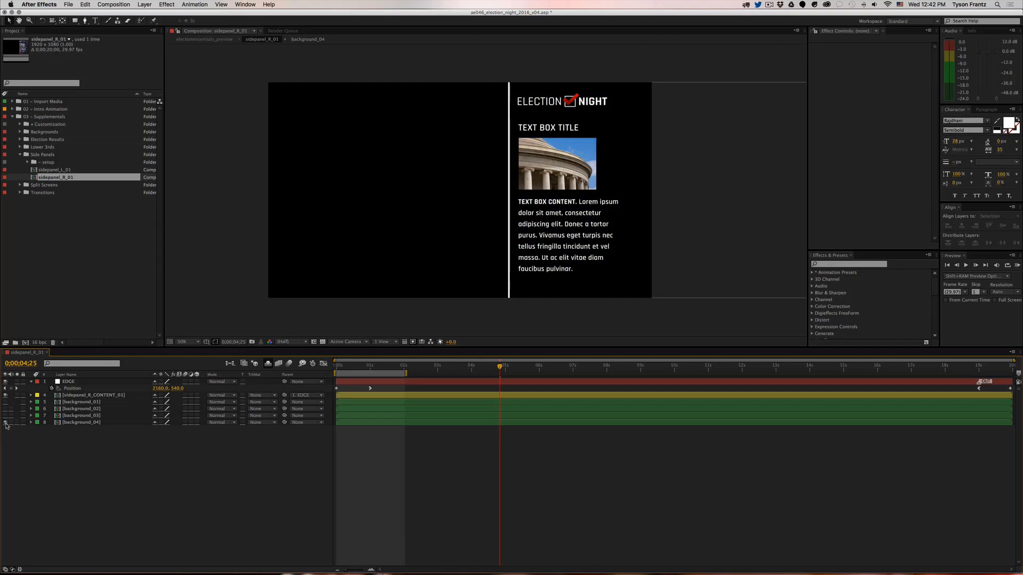
pyautogui.click(5, 409)
pyautogui.click(5, 422)
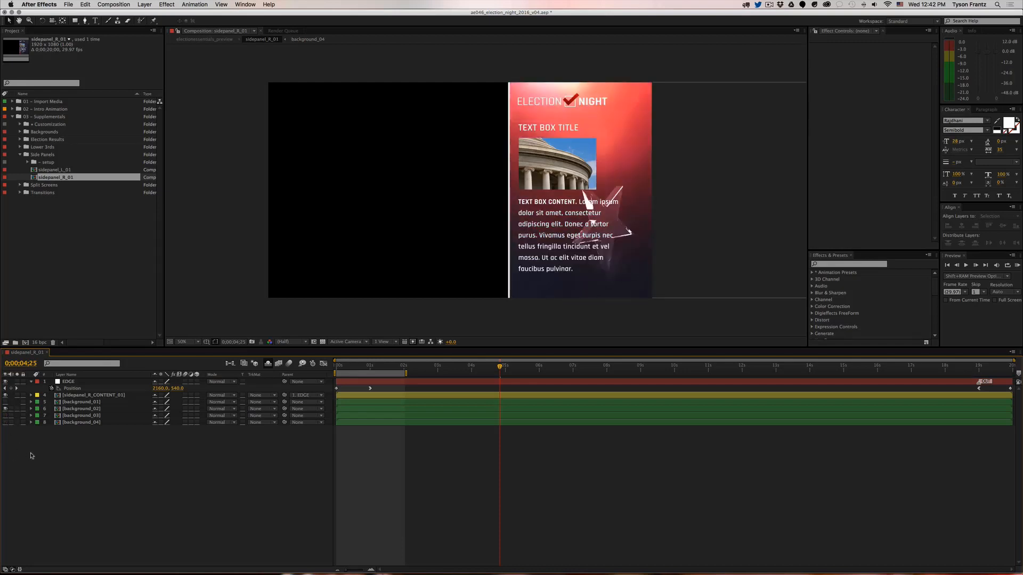
# Step: Examine the sidepanel_R_CONTENT_01 precomposition at an earlier frame and return to sidepanel_R_01
pyautogui.doubleClick(106, 395)
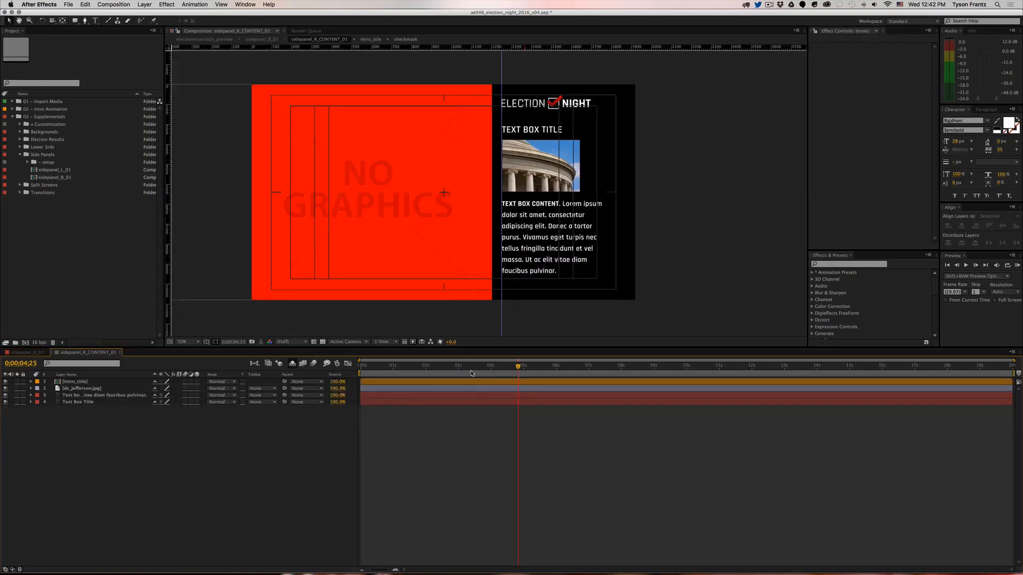
pyautogui.click(505, 368)
pyautogui.press('super+w')
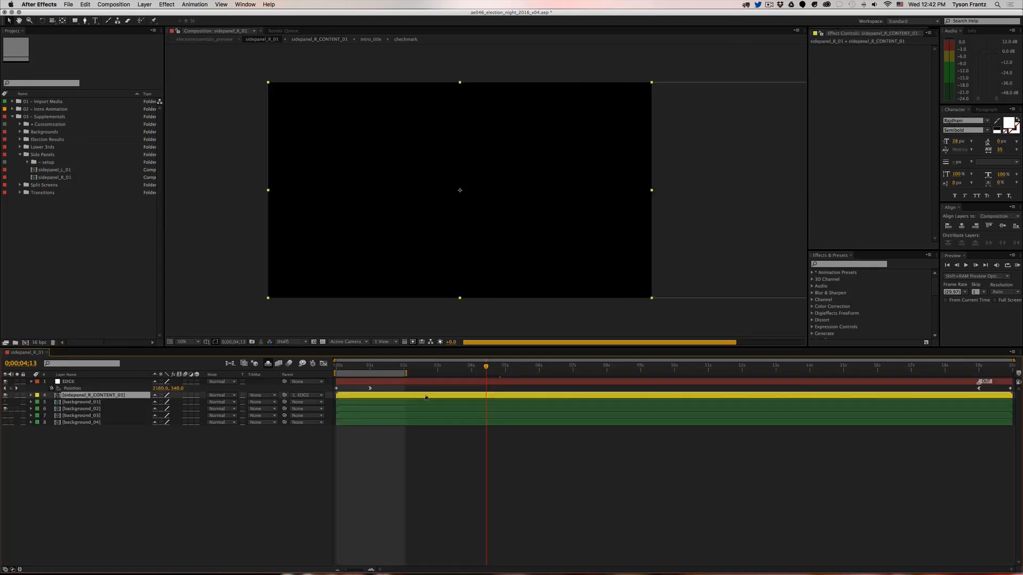
# Step: Extend the work area to the full composition length and rename the EDGE layer CONTROL
pyautogui.doubleClick(387, 374)
pyautogui.click(639, 435)
pyautogui.click(83, 384)
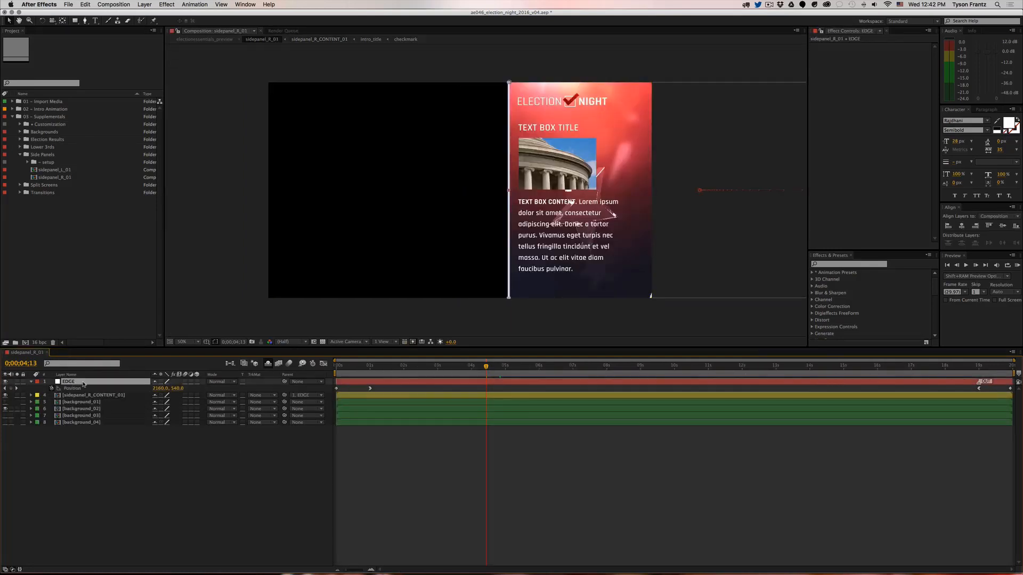
pyautogui.write('CONTROL')
pyautogui.press('Return')
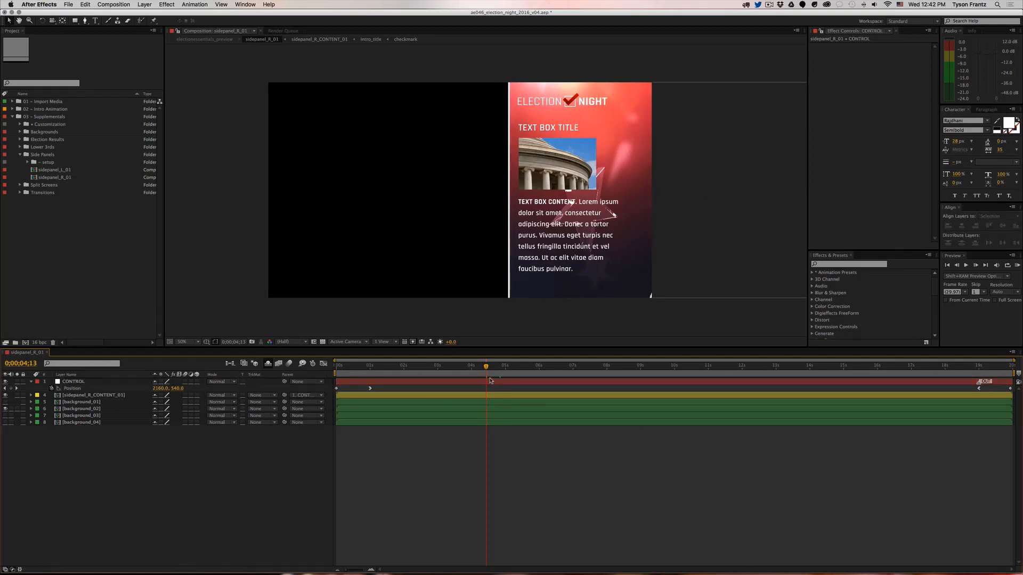
# Step: Move the CONTROL layer's two exit Position keyframes earlier, with the first one at about 6 seconds
pyautogui.moveTo(959, 387); pyautogui.dragTo(983, 391)
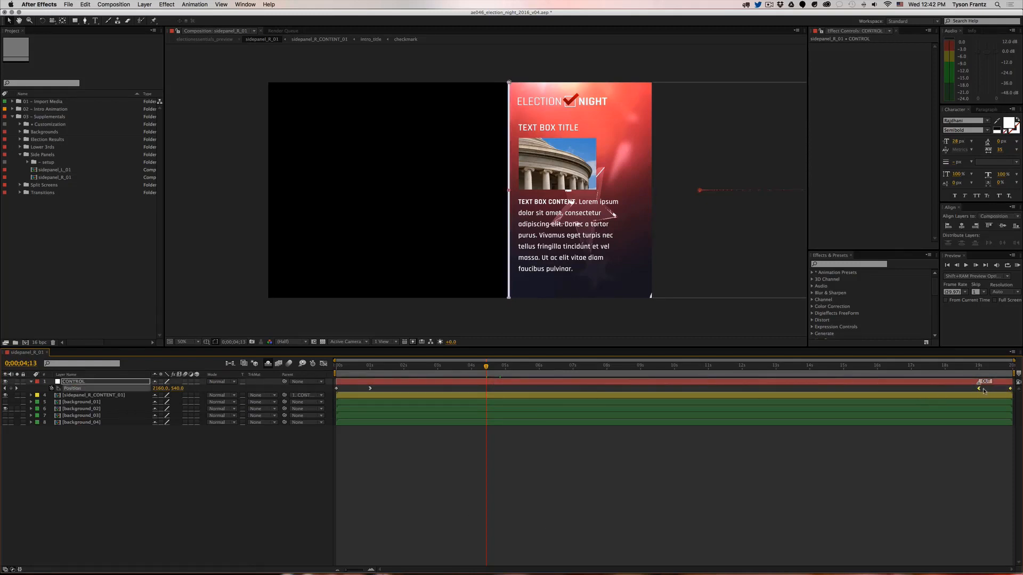
pyautogui.moveTo(677, 416); pyautogui.dragTo(631, 417)
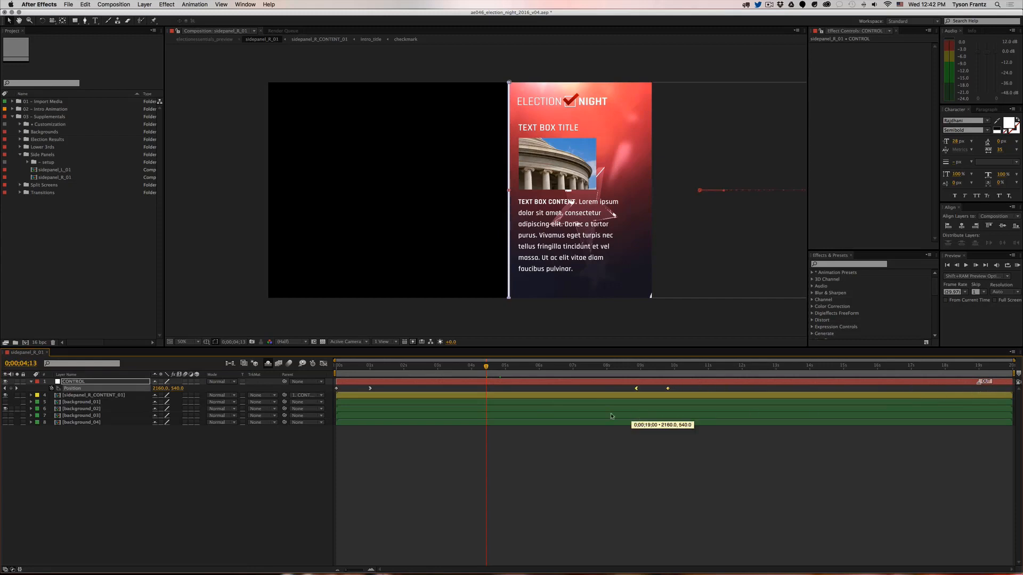
pyautogui.moveTo(539, 413); pyautogui.dragTo(539, 412)
# Step: Preview the side panel's exit animation around the moved keyframes and close the composition
pyautogui.click(541, 365)
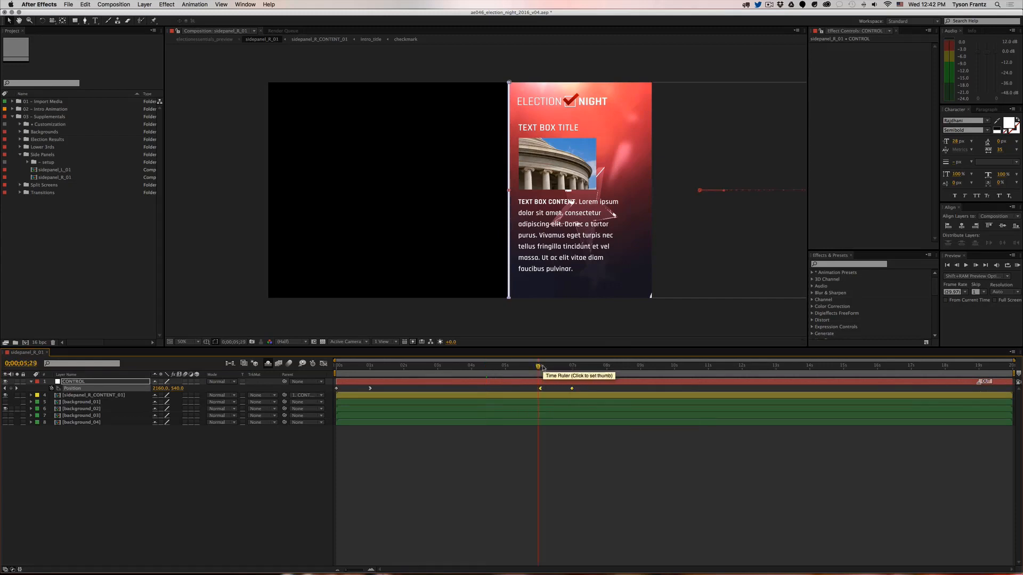
pyautogui.click(559, 366)
pyautogui.press('pagedown')
pyautogui.press('pagedown')
pyautogui.press('pagedown')
pyautogui.press('pagedown')
pyautogui.press('pagedown')
pyautogui.press('pagedown')
pyautogui.press('pagedown')
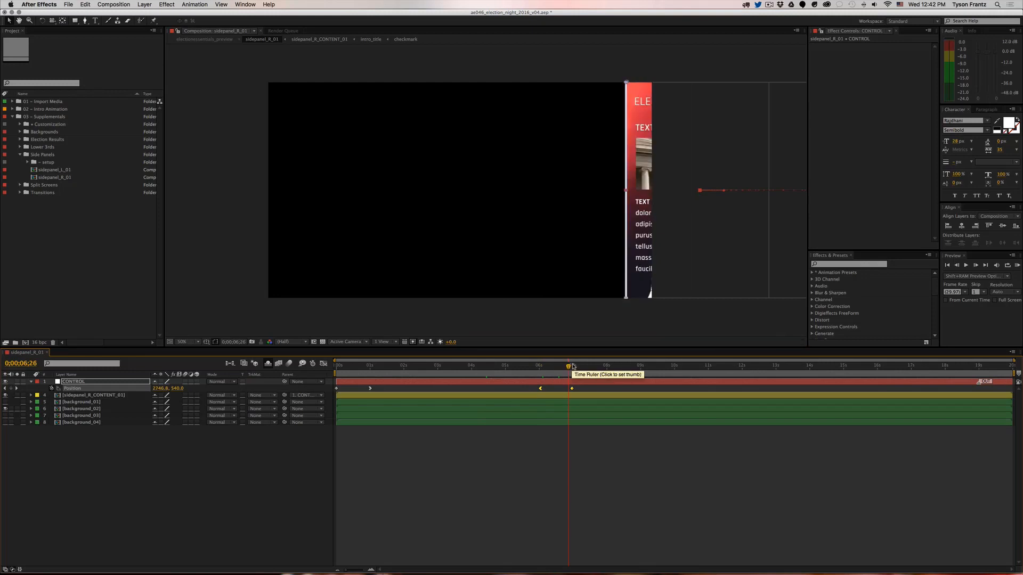
pyautogui.press('j')
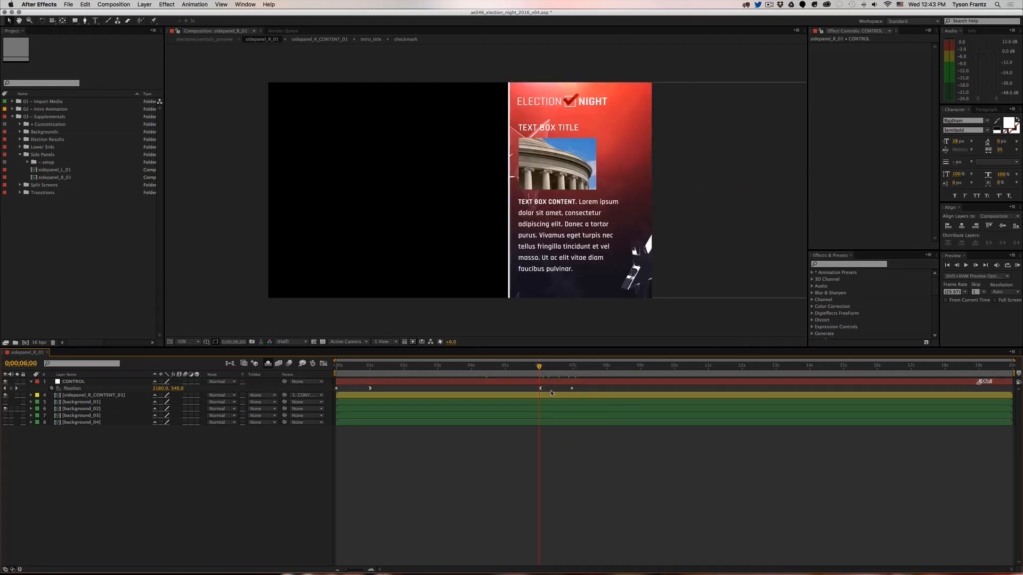
pyautogui.click(572, 388)
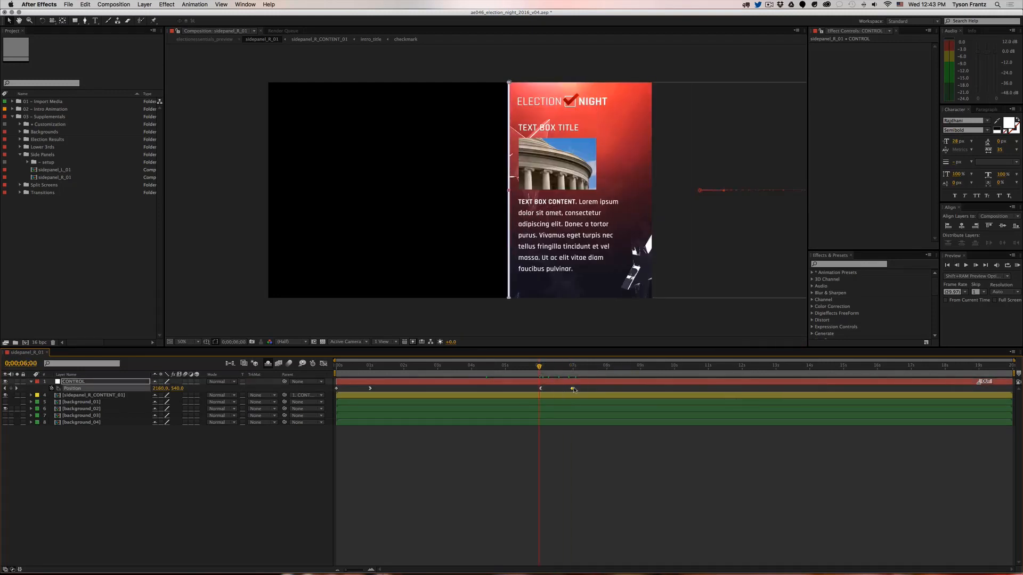
pyautogui.click(685, 452)
pyautogui.press('super+w')
# Step: Collapse the Side Panels folder, expand Split Screens and open the splitscreen_full composition
pyautogui.click(77, 185)
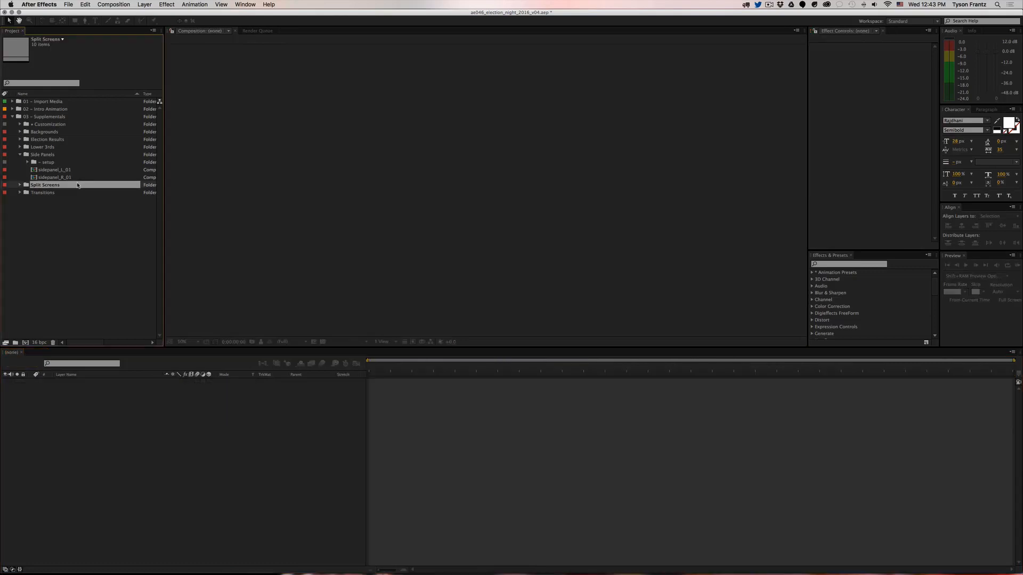
pyautogui.click(51, 169)
pyautogui.click(21, 154)
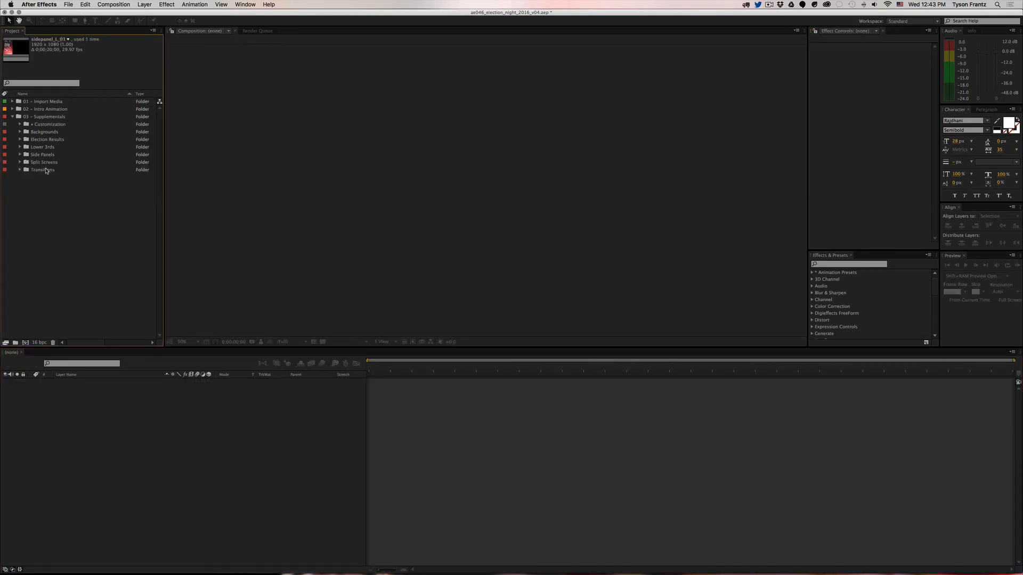
pyautogui.click(45, 162)
pyautogui.click(20, 162)
pyautogui.doubleClick(49, 177)
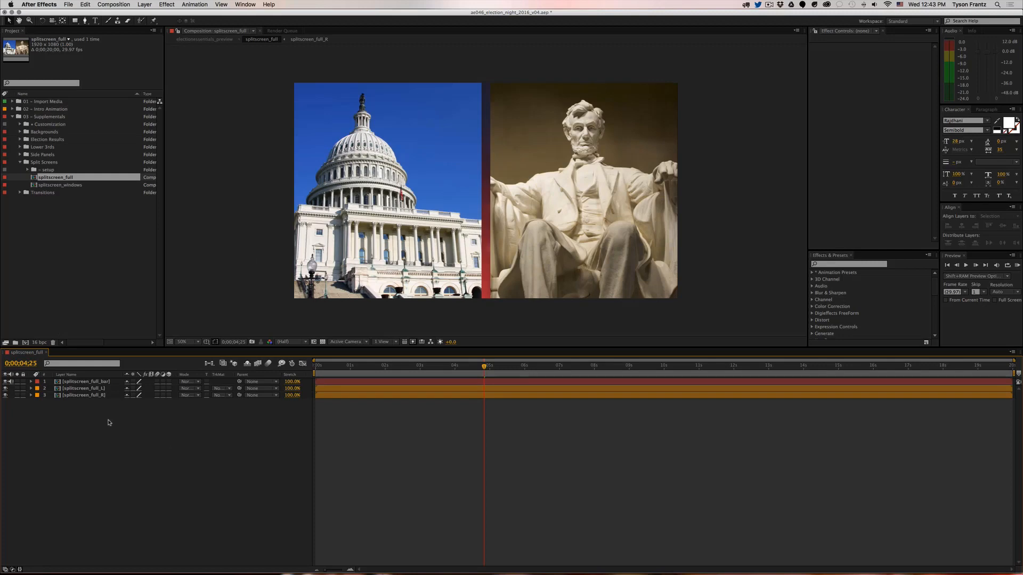
# Step: Examine the bar layer and the splitscreen_full_L and splitscreen_full_R precompositions, and close splitscreen_full
pyautogui.click(101, 383)
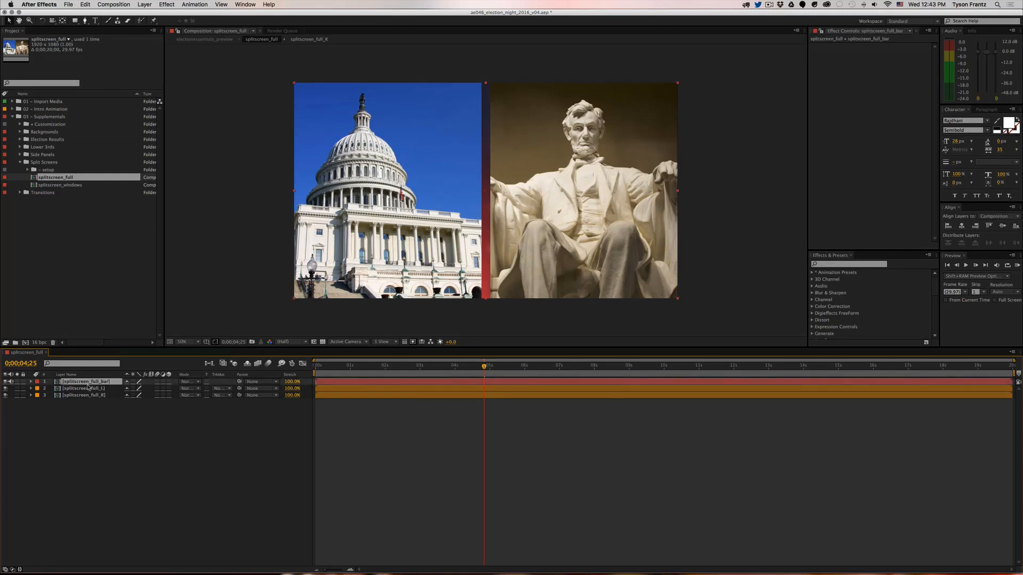
pyautogui.doubleClick(84, 390)
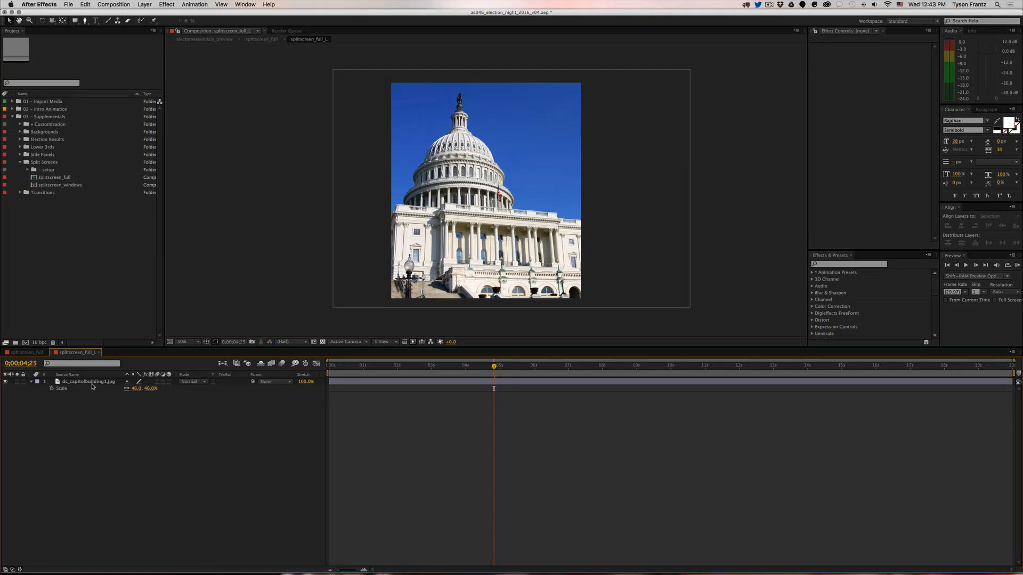
pyautogui.press('super+w')
pyautogui.doubleClick(80, 396)
pyautogui.press('super+w')
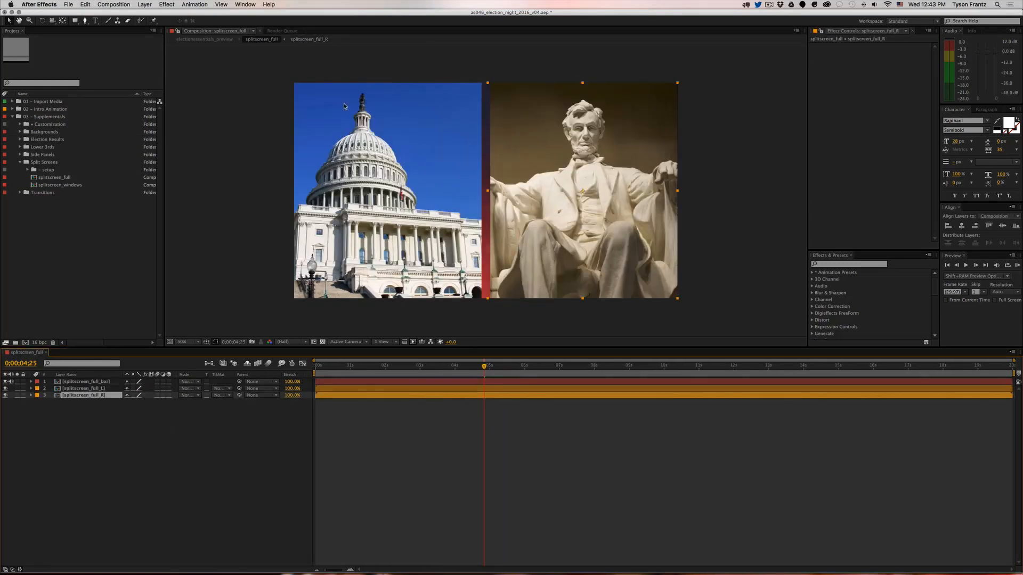
pyautogui.click(190, 435)
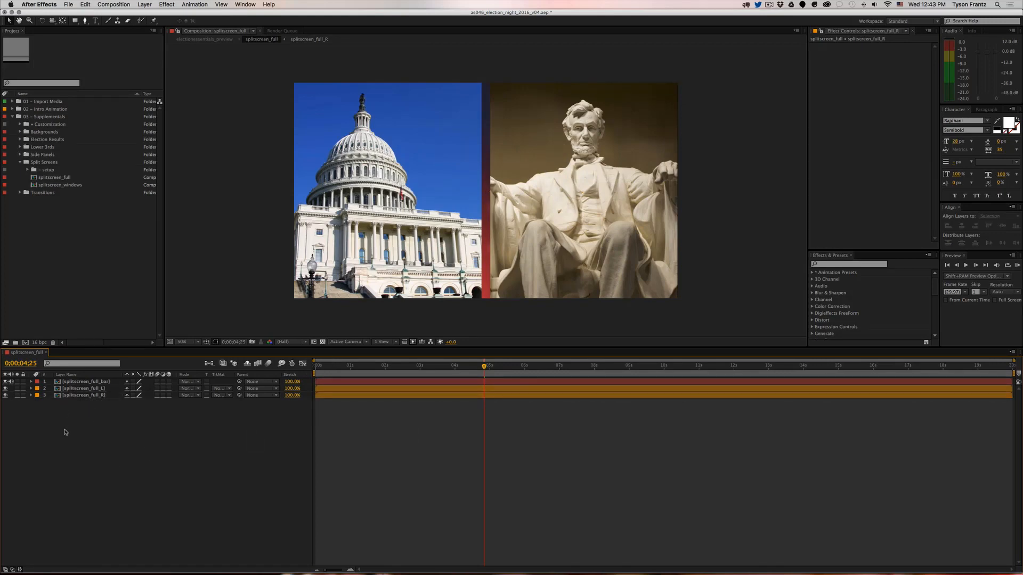
pyautogui.press('super+w')
# Step: Open the splitscreen_windows composition and show background_02 instead of background_03
pyautogui.doubleClick(50, 185)
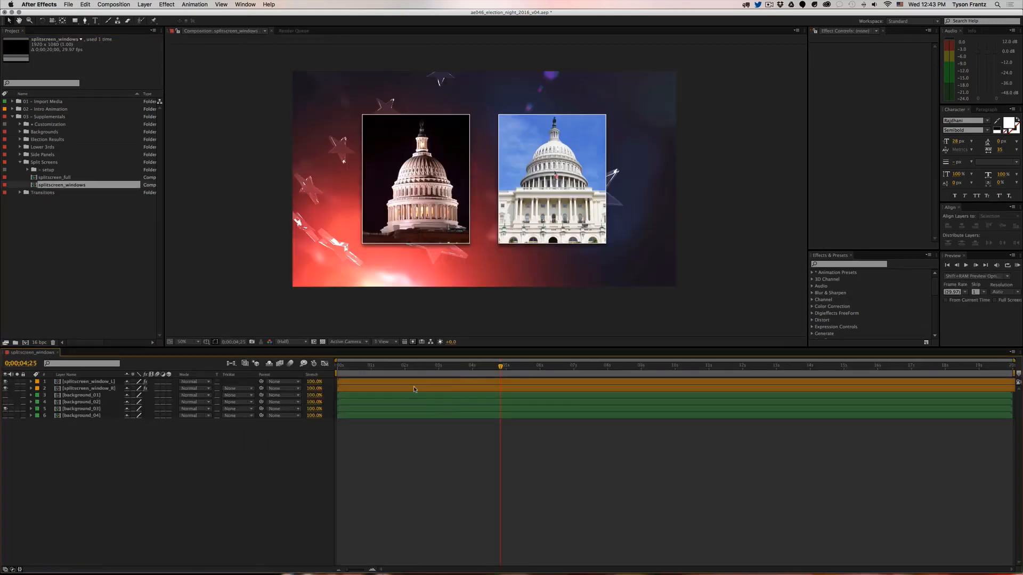
pyautogui.click(5, 408)
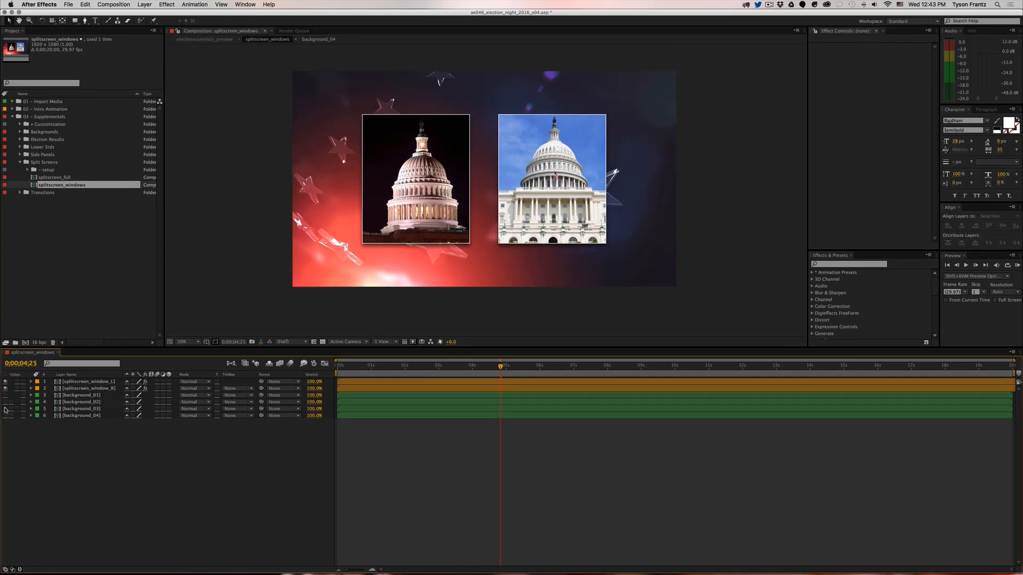
pyautogui.click(6, 402)
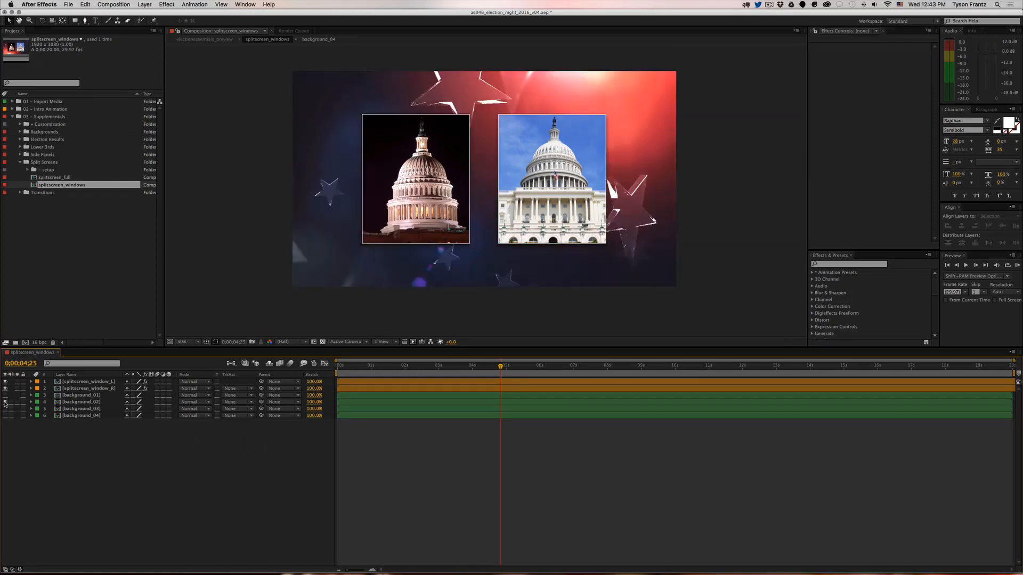
# Step: Inspect the images inside the splitscreen_window_L and splitscreen_window_R precompositions and return to splitscreen_windows
pyautogui.click(90, 382)
pyautogui.doubleClick(79, 382)
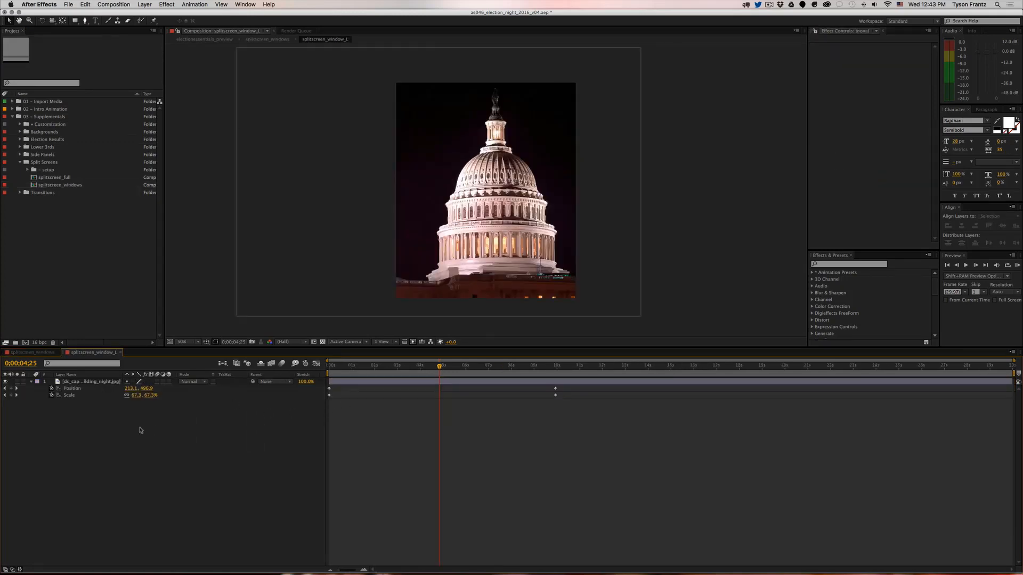
pyautogui.hotkey('ctrl', 'w')
pyautogui.click(88, 388)
pyautogui.doubleClick(88, 389)
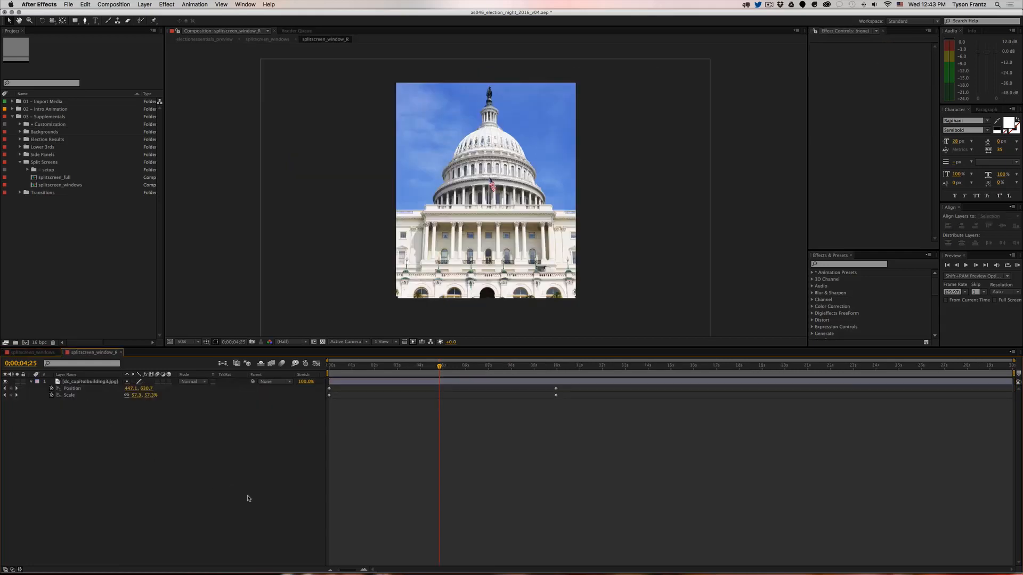
pyautogui.hotkey('ctrl', 'w')
# Step: Preview the split-screen windows animation up to about 0;00;09;28 and close the composition
pyautogui.click(544, 383)
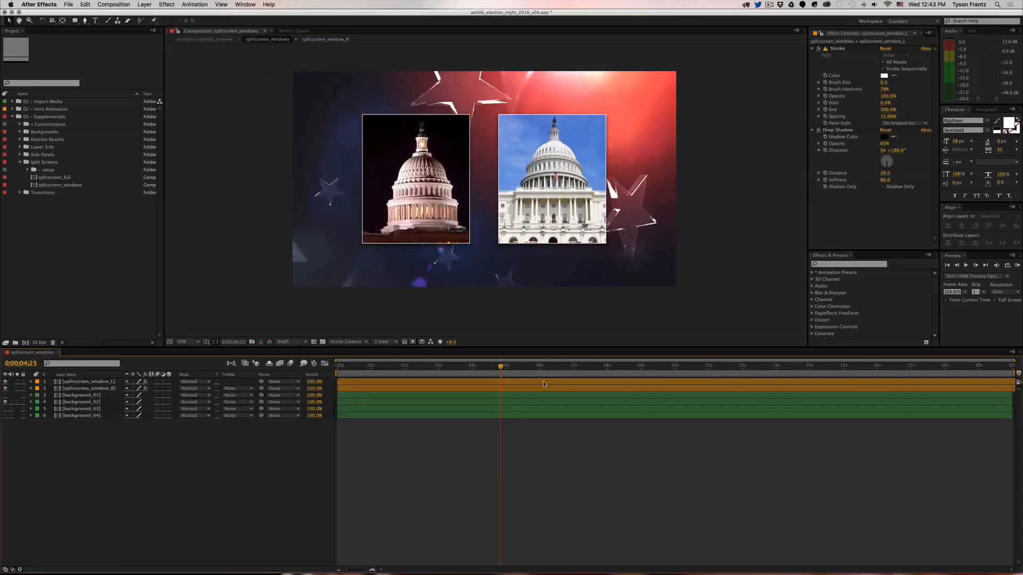
pyautogui.moveTo(610, 367); pyautogui.dragTo(672, 366)
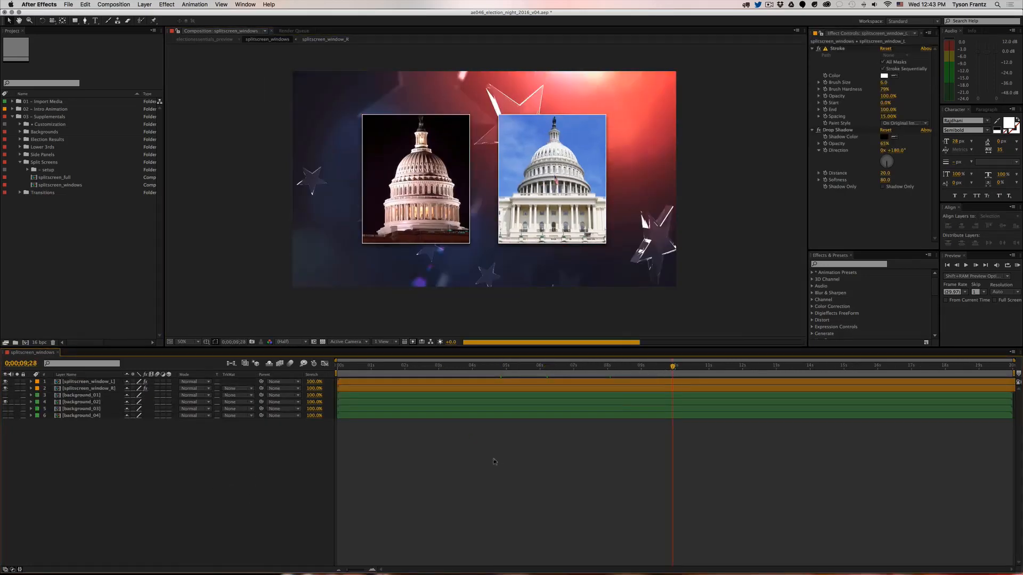
pyautogui.hotkey('ctrl', 'w')
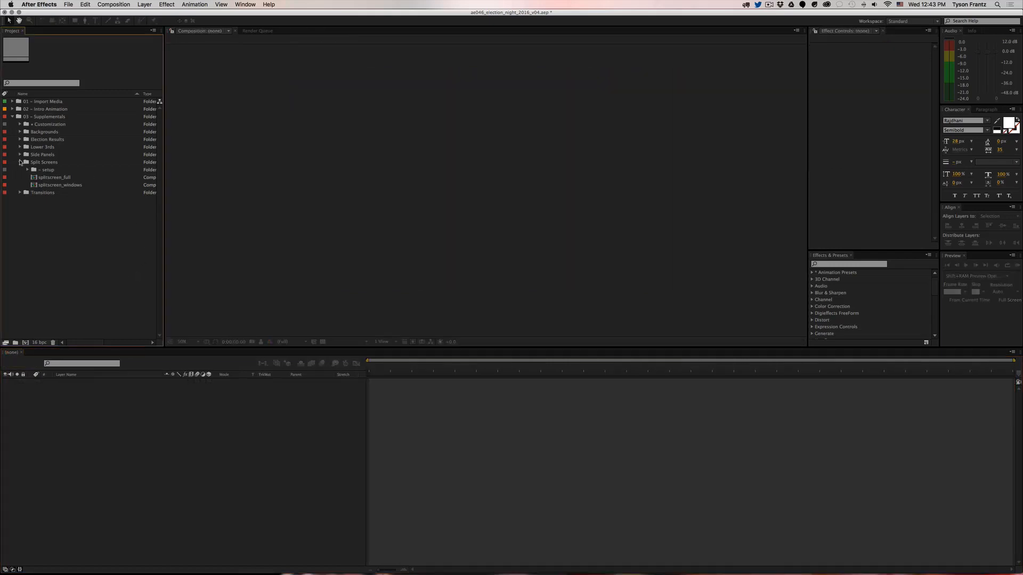
# Step: Open the transition_01 composition from the Transitions folder and set the current time to 0;00;02;00
pyautogui.click(20, 162)
pyautogui.click(27, 169)
pyautogui.click(19, 169)
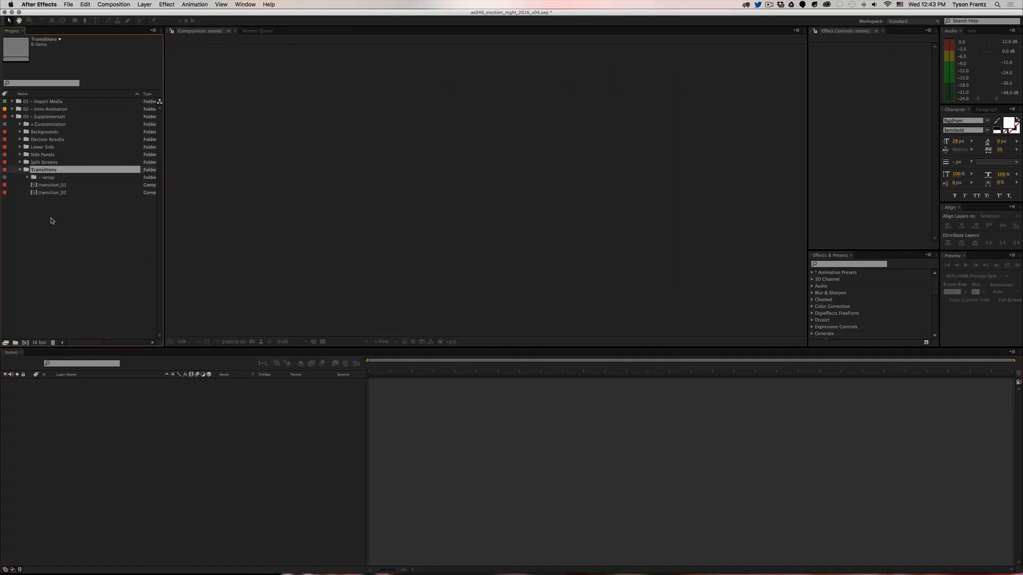
pyautogui.doubleClick(47, 186)
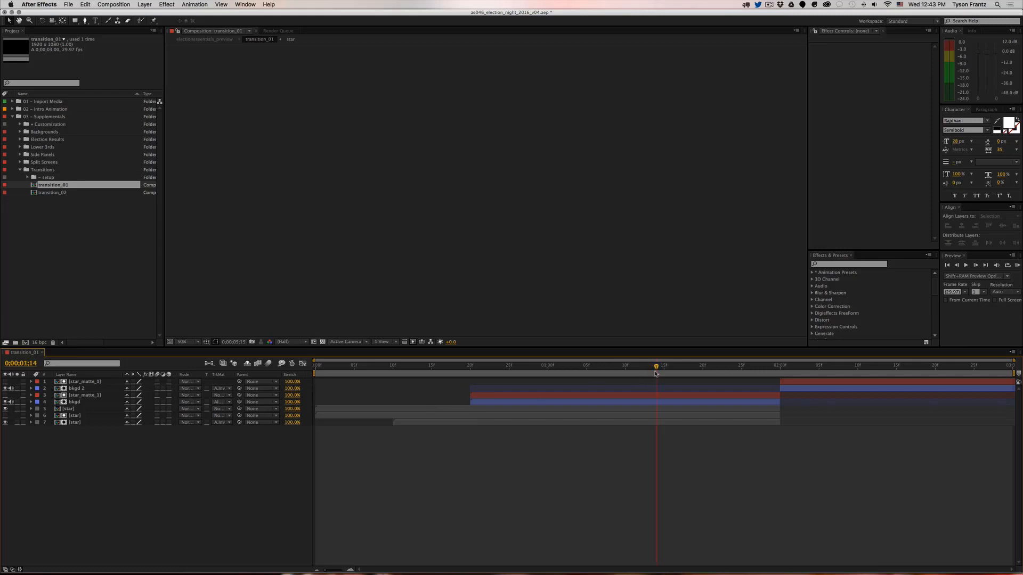
pyautogui.moveTo(655, 367); pyautogui.dragTo(780, 368)
# Step: Add dc_capitolbuilding1.jpg and dc_jefferson.jpg from the images folder below the existing layers of transition_01
pyautogui.click(13, 102)
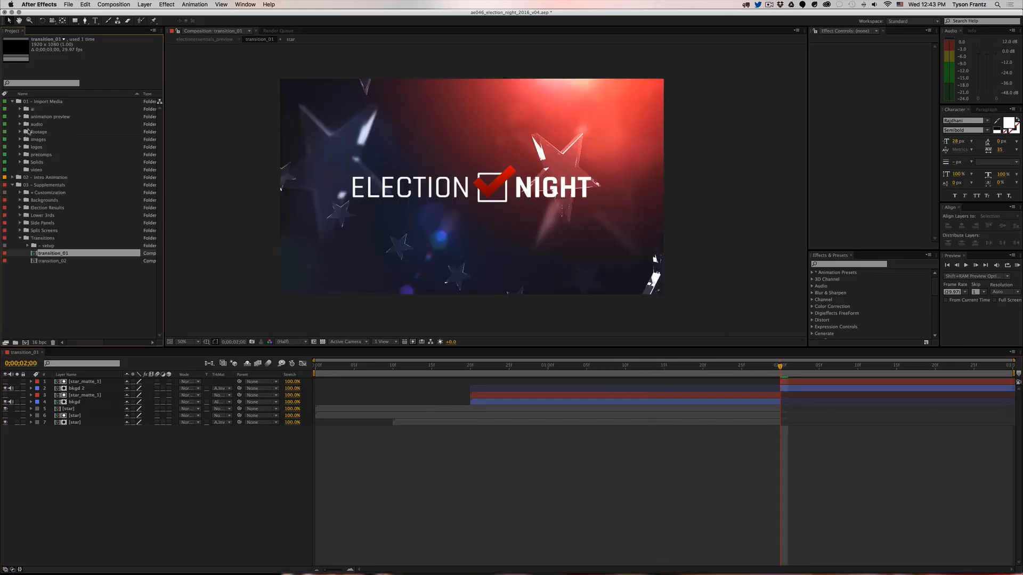
pyautogui.click(20, 139)
pyautogui.click(60, 156)
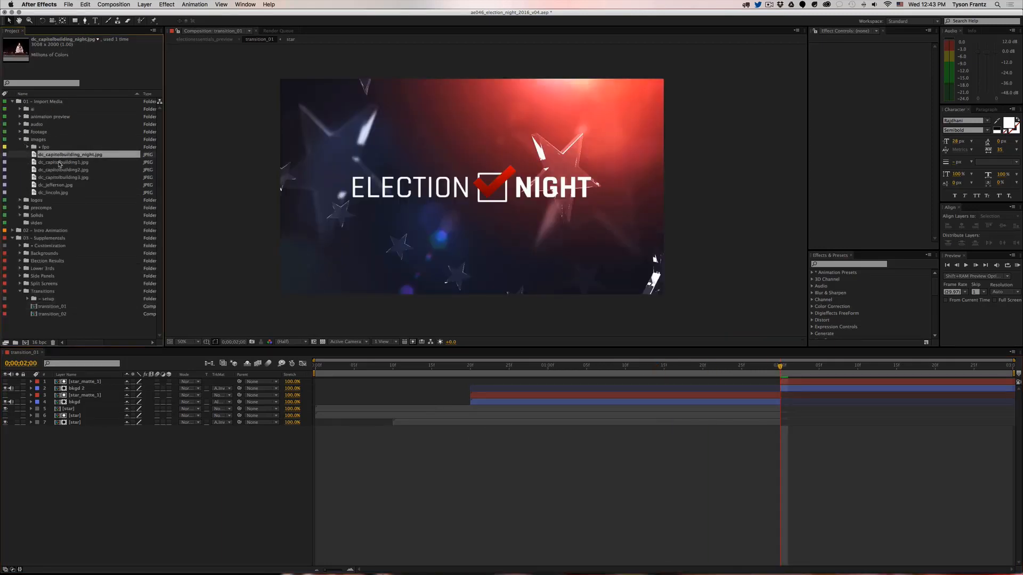
pyautogui.click(59, 162)
pyautogui.keyDown('super'); pyautogui.click(56, 185); pyautogui.keyUp('super')
pyautogui.moveTo(55, 186); pyautogui.dragTo(325, 429)
pyautogui.click(325, 429)
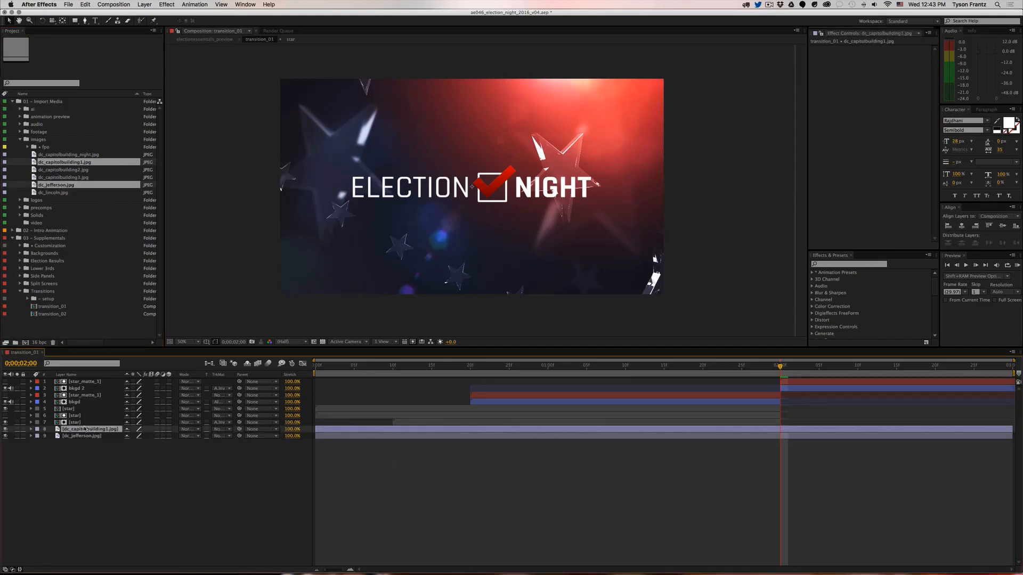
# Step: Scale both the dc_capitolbuilding1.jpg and dc_jefferson.jpg layers to 60%
pyautogui.keyDown('shift'); pyautogui.click(106, 437); pyautogui.keyUp('shift')
pyautogui.hotkey('alt', 'shift', 's')
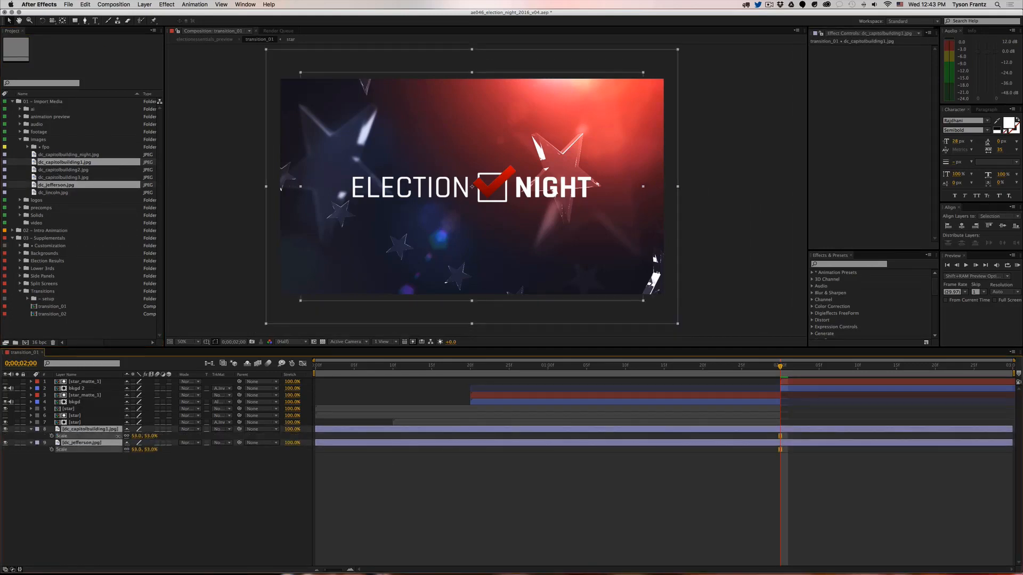
pyautogui.click(149, 512)
pyautogui.click(98, 430)
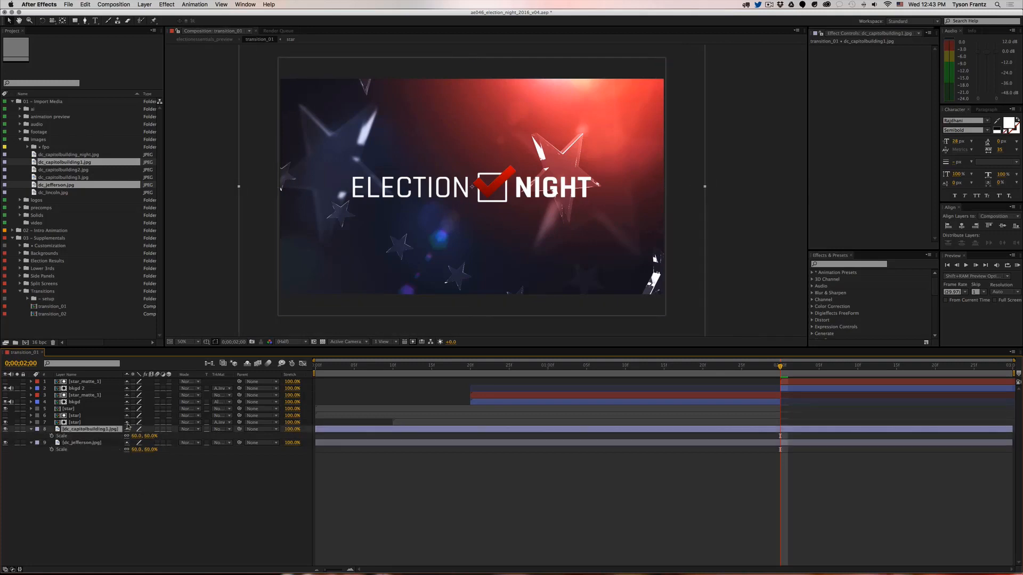
# Step: Set the dc_capitolbuilding1.jpg scale to 51% and trim it to end at 0;00;02;00, where dc_jefferson.jpg is trimmed to start
pyautogui.moveTo(129, 438); pyautogui.dragTo(123, 438)
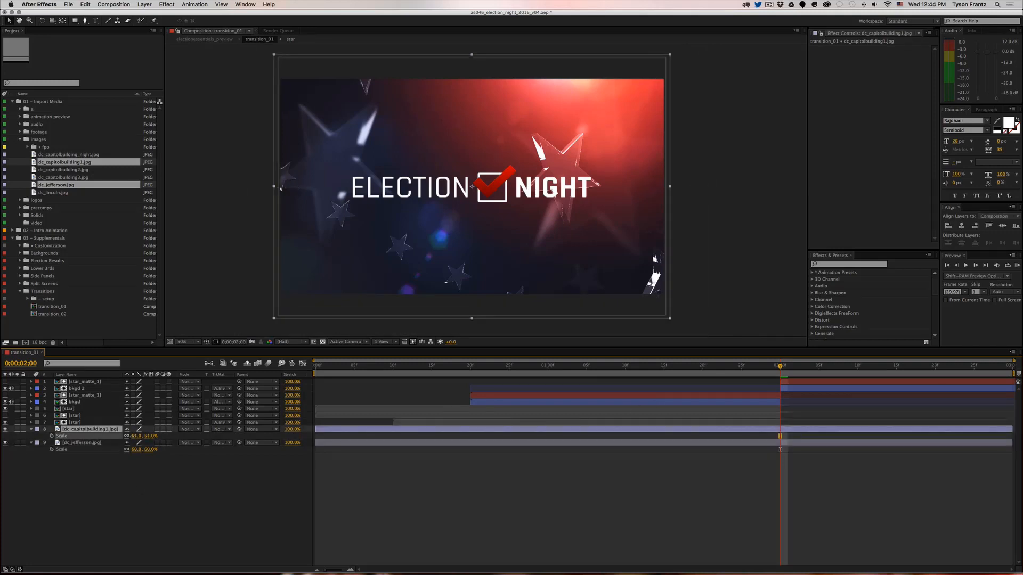
pyautogui.hotkey('alt', ']')
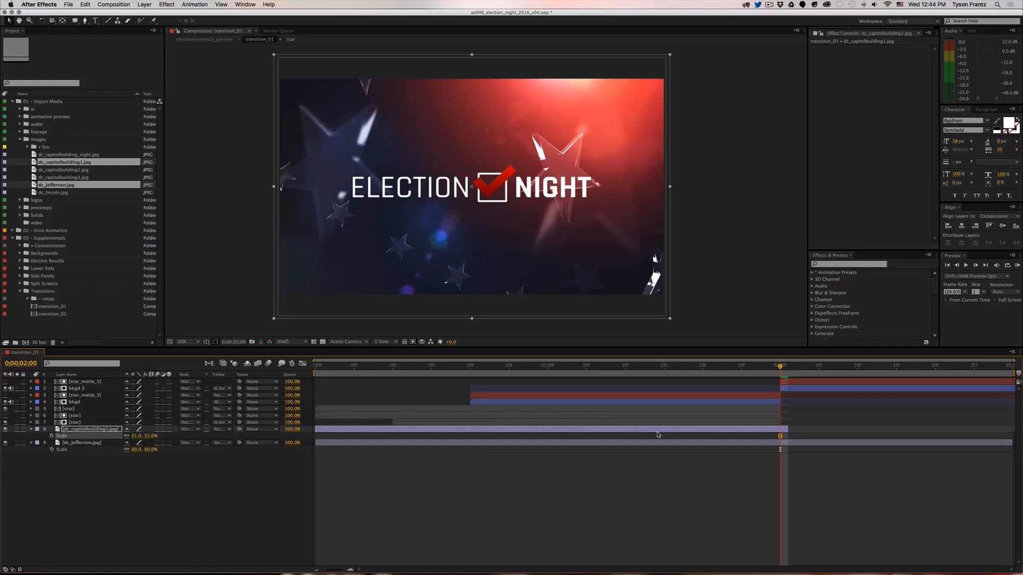
pyautogui.press('F2')
pyautogui.click(719, 448)
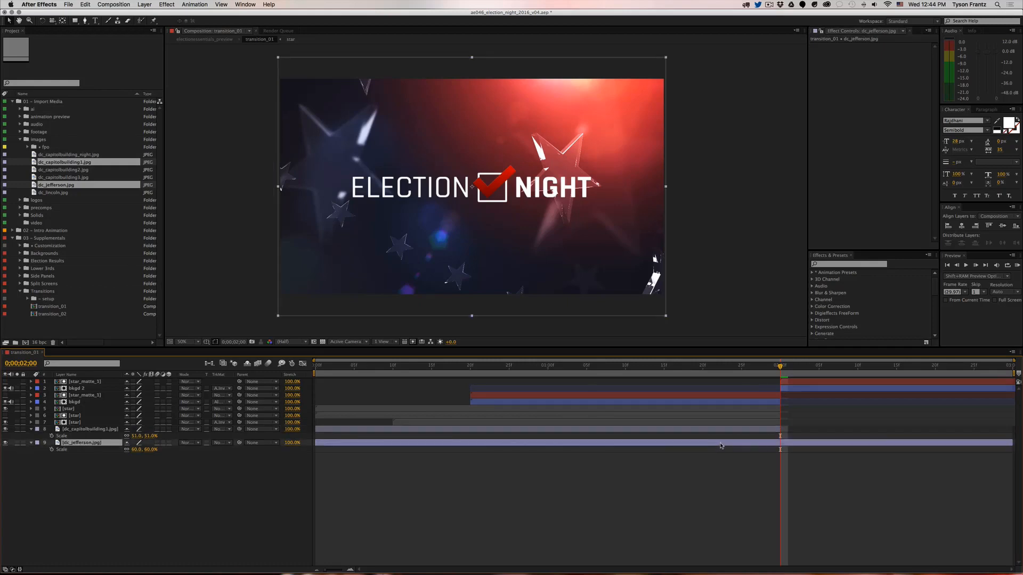
pyautogui.hotkey('alt', '[')
# Step: Preview the transition_01 animation over both images, scrubbing from about 0;00;00;06 to 0;00;02;16 and playing it in full
pyautogui.moveTo(559, 373); pyautogui.dragTo(356, 373)
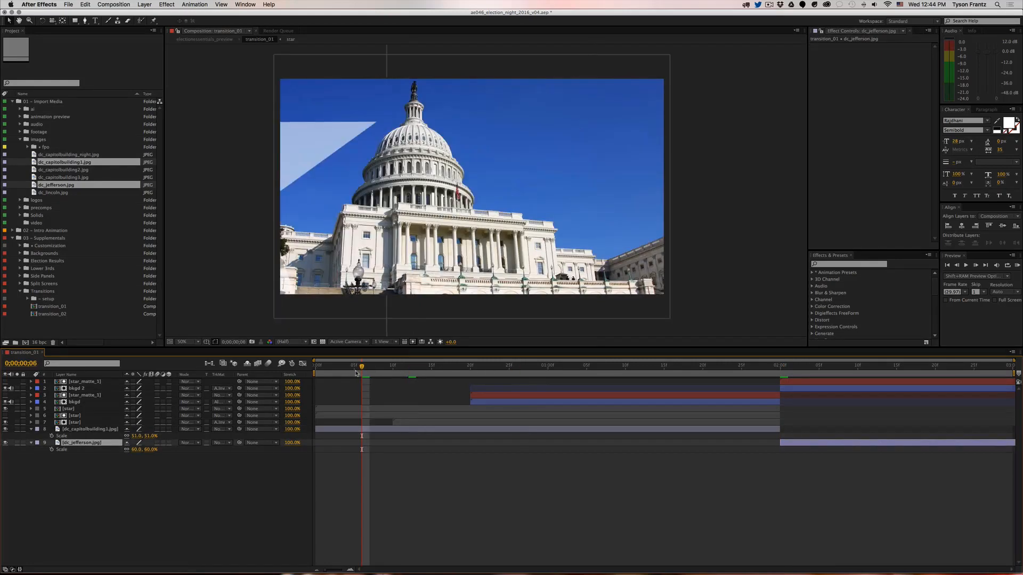
pyautogui.click(104, 436)
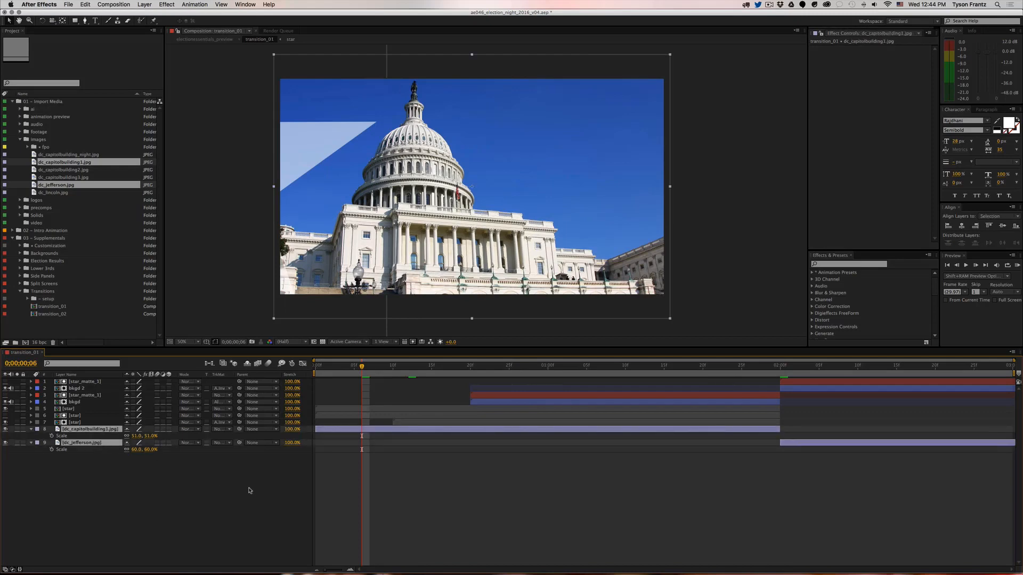
pyautogui.click(434, 387)
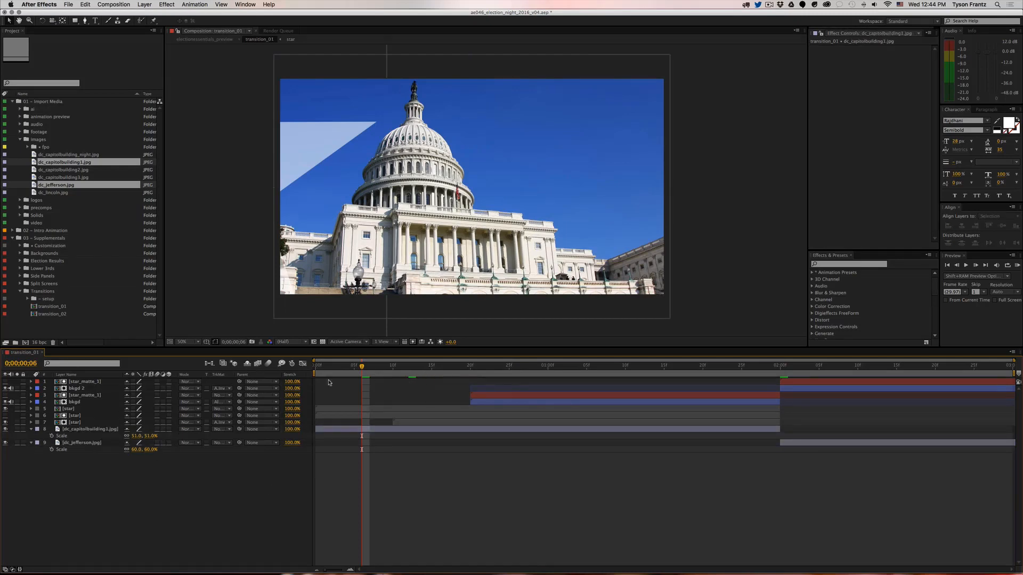
pyautogui.press('space')
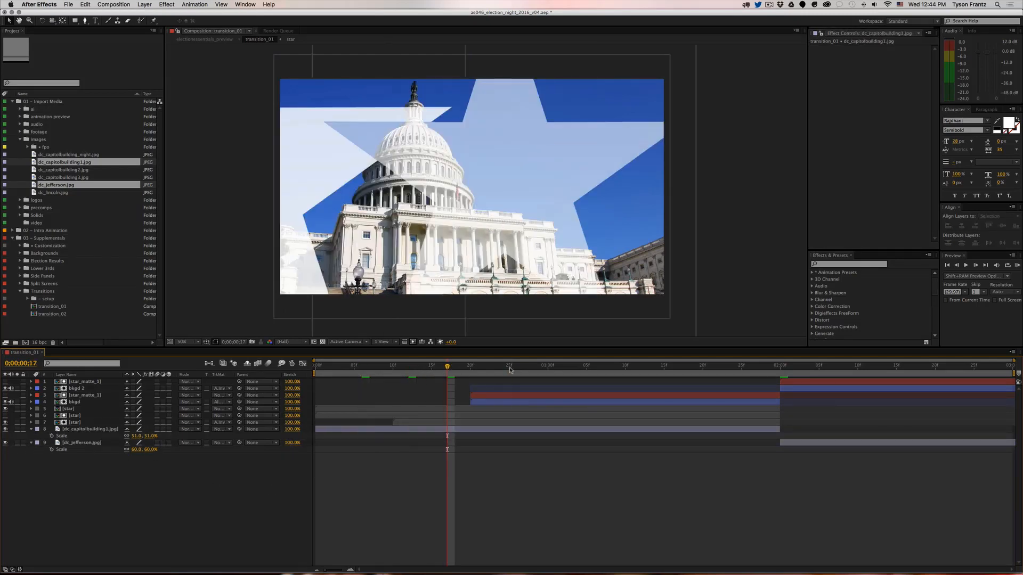
pyautogui.moveTo(691, 366); pyautogui.dragTo(780, 368)
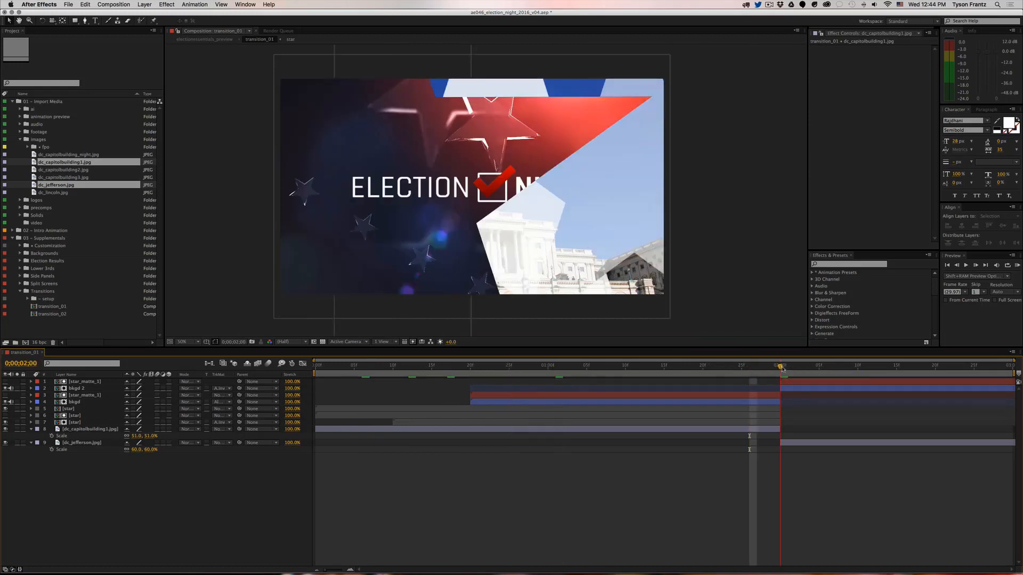
pyautogui.press('space')
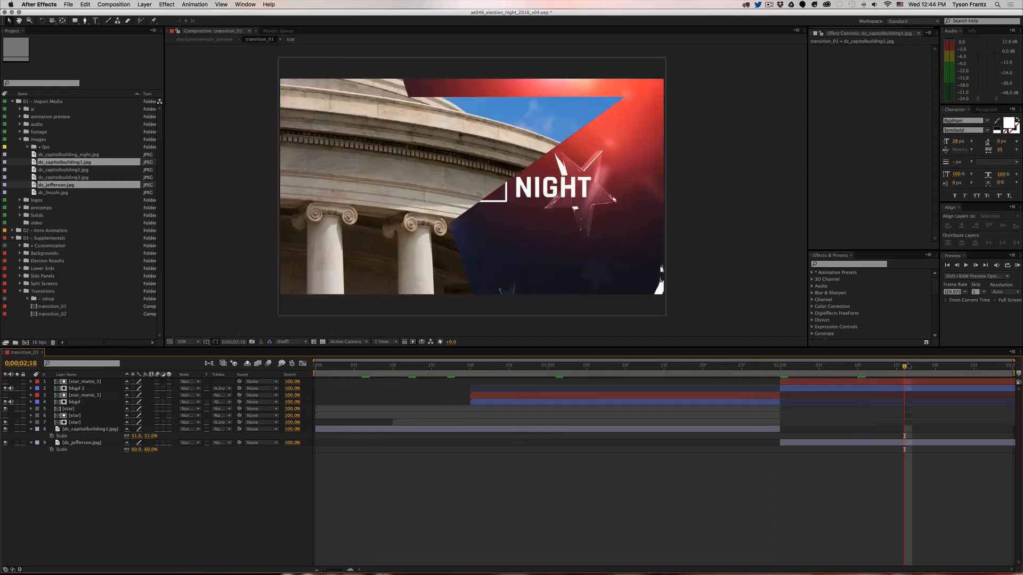
pyautogui.press('KP_0')
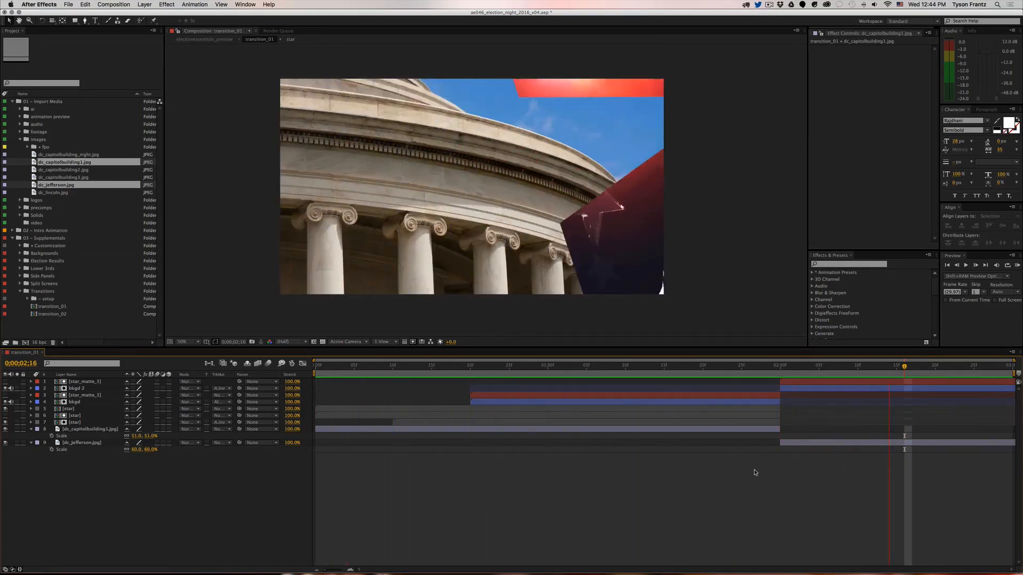
# Step: Transfer the dc_capitolbuilding1.jpg and dc_jefferson.jpg layers from transition_01 to transition_02, placing them below all existing layers
pyautogui.click(111, 429)
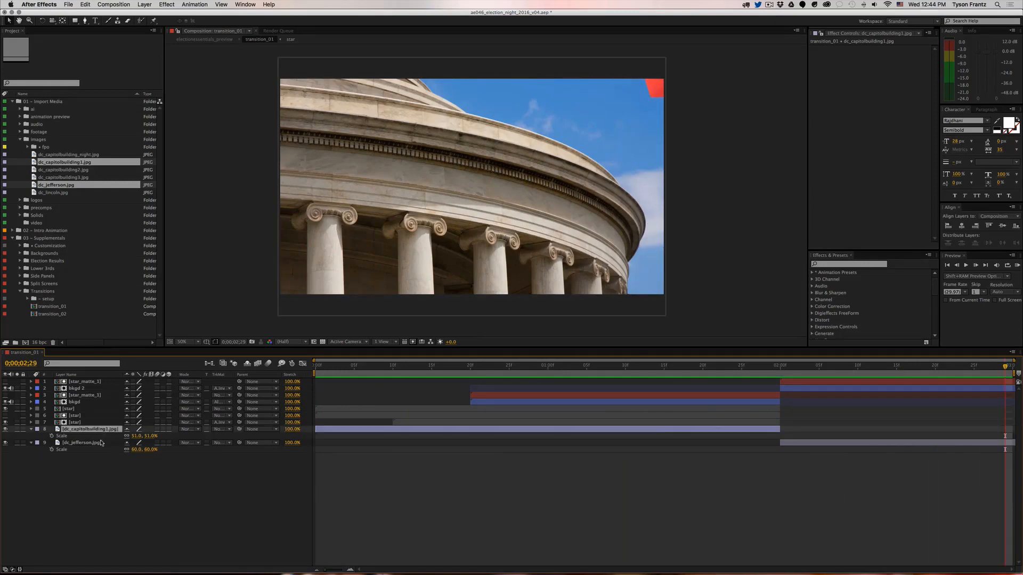
pyautogui.keyDown('shift'); pyautogui.click(115, 442); pyautogui.keyUp('shift')
pyautogui.doubleClick(54, 314)
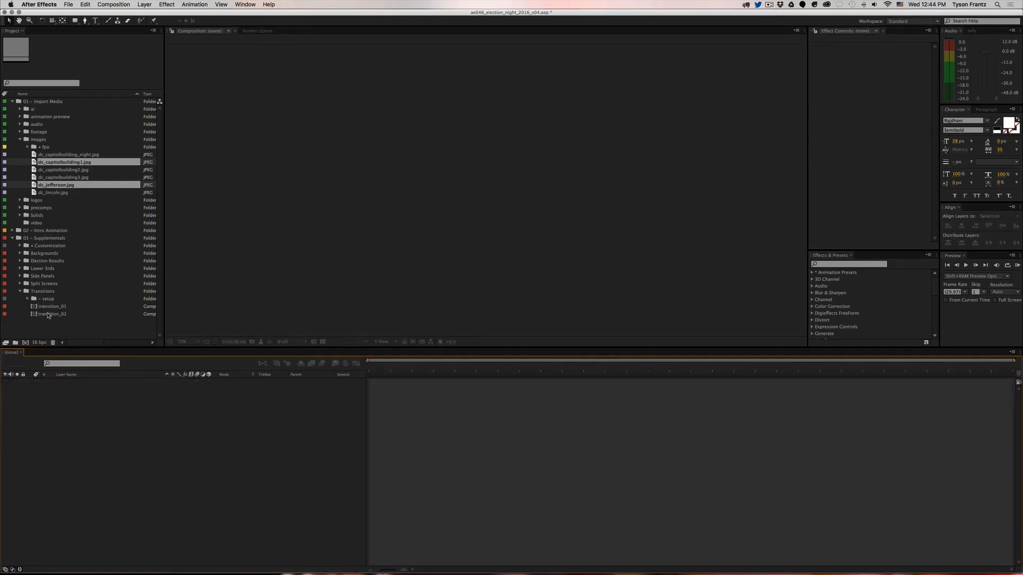
pyautogui.press('super+v')
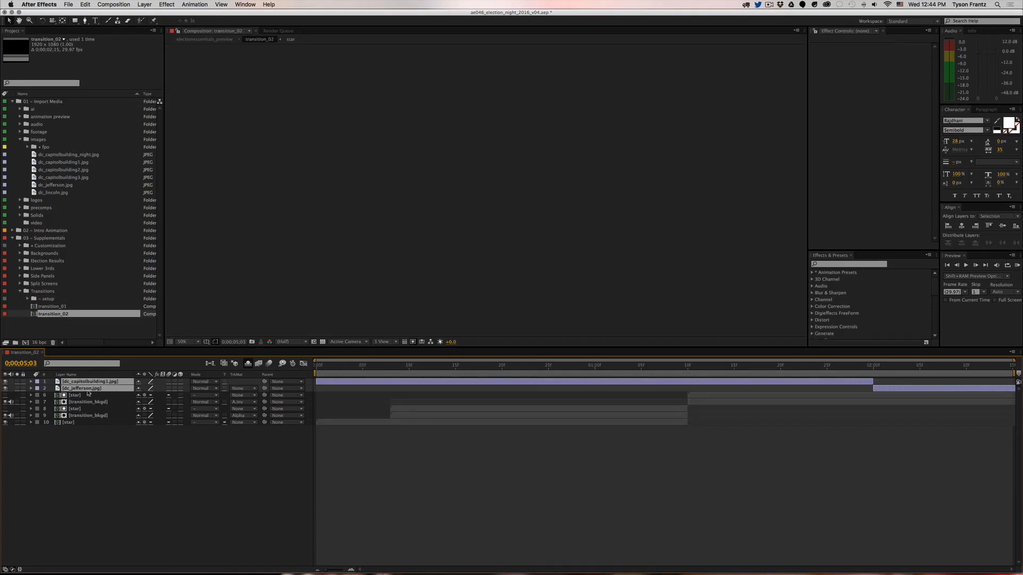
pyautogui.moveTo(88, 388); pyautogui.dragTo(84, 449)
pyautogui.click(491, 480)
# Step: Shift both image layers of transition_02 earlier together so they meet at 0;00;01;10, where the second star layer begins
pyautogui.click(835, 419)
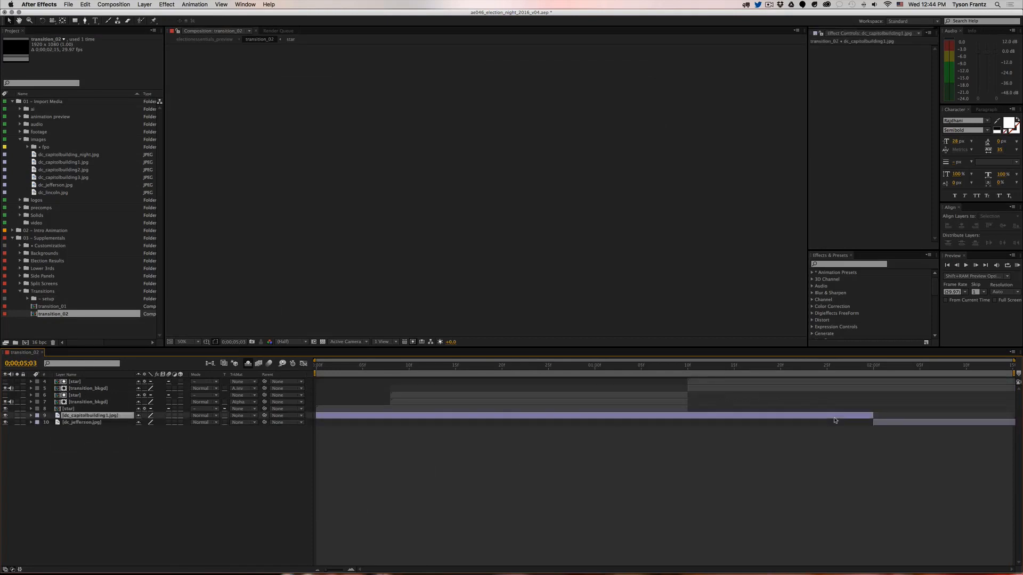
pyautogui.keyDown('shift'); pyautogui.click(833, 423); pyautogui.keyUp('shift')
pyautogui.moveTo(831, 417); pyautogui.dragTo(647, 422)
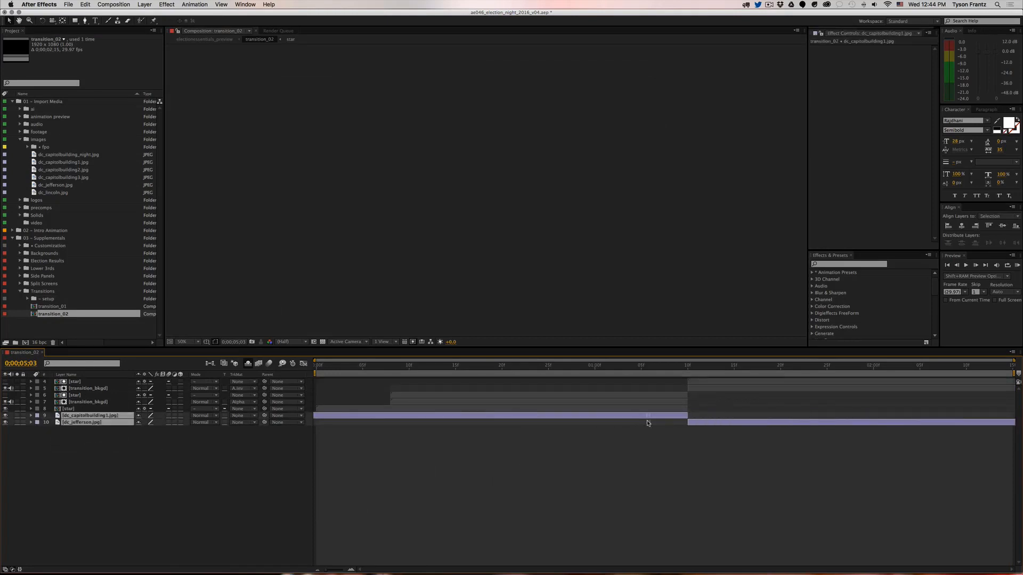
pyautogui.click(639, 469)
# Step: Preview the transition_02 animation over the two images and park the current time at 0;00;00;17
pyautogui.click(687, 367)
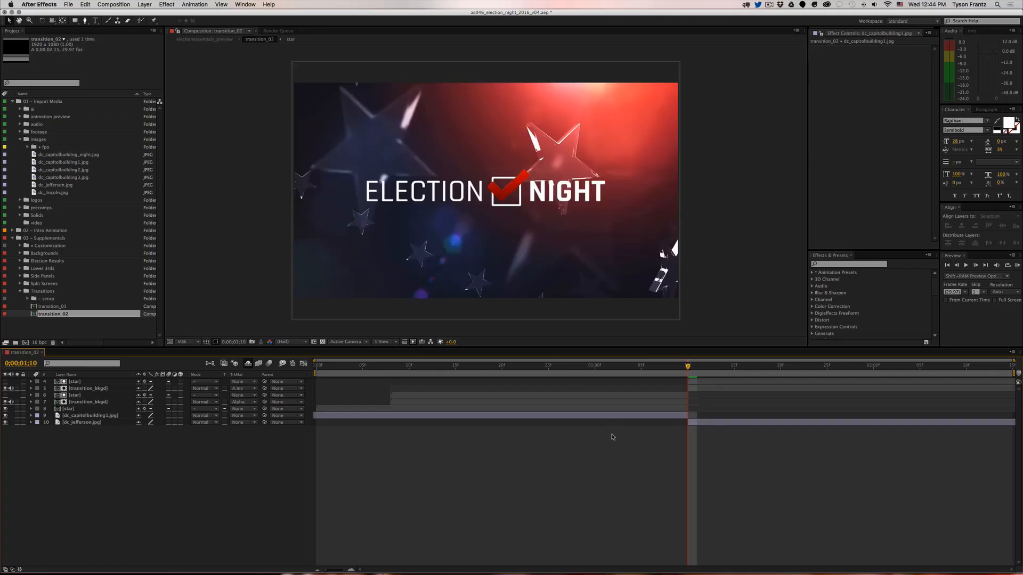
pyautogui.press('space')
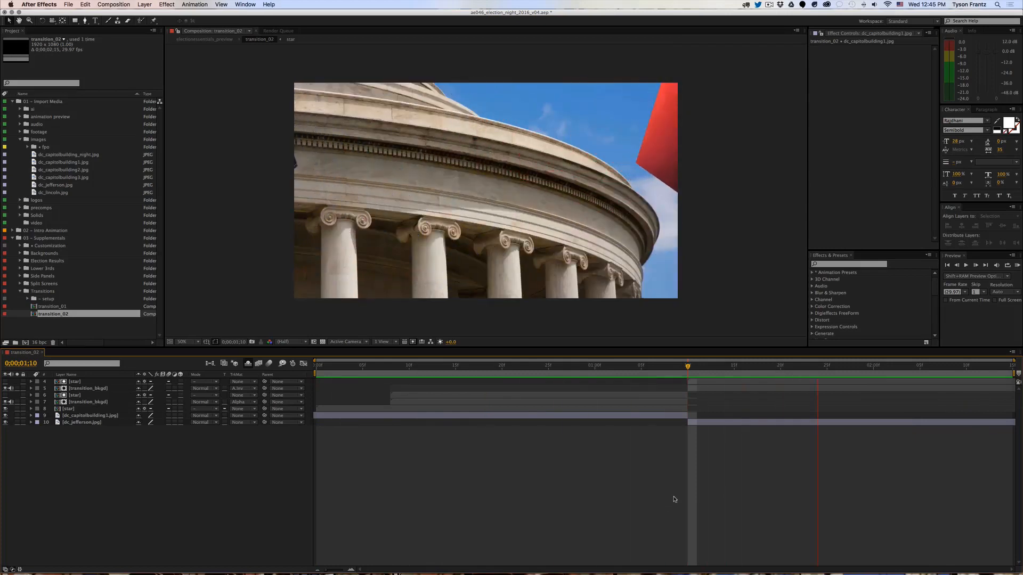
pyautogui.press('space')
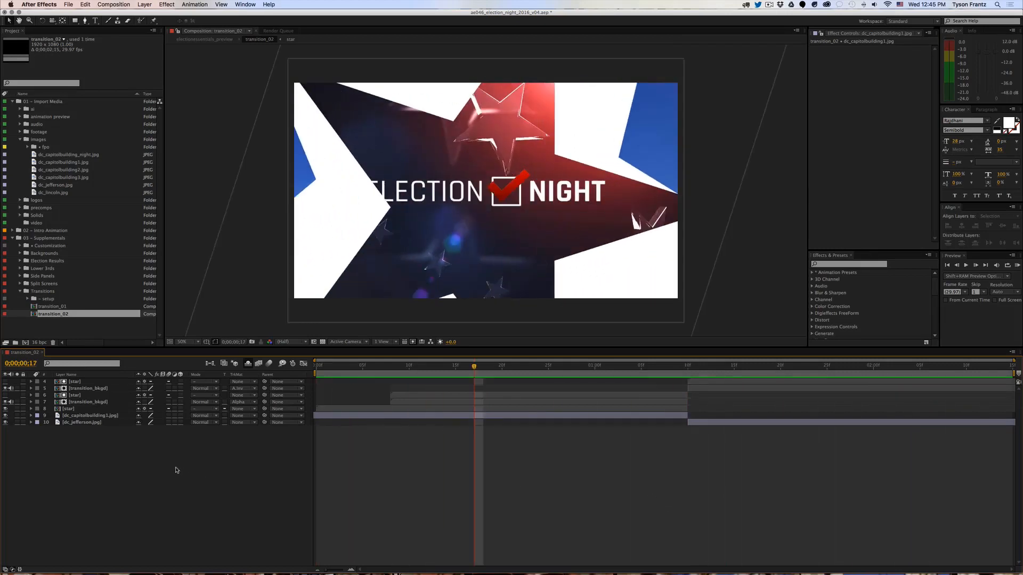
# Step: Hide background_02 and show background_03 inside the transition_bkgd precomp, and return to transition_02
pyautogui.doubleClick(84, 402)
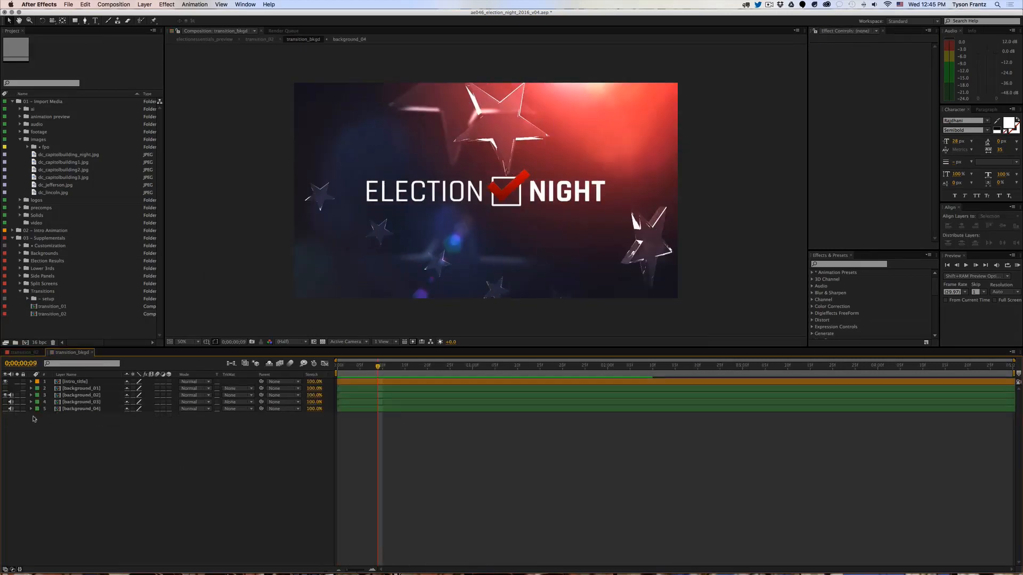
pyautogui.click(84, 395)
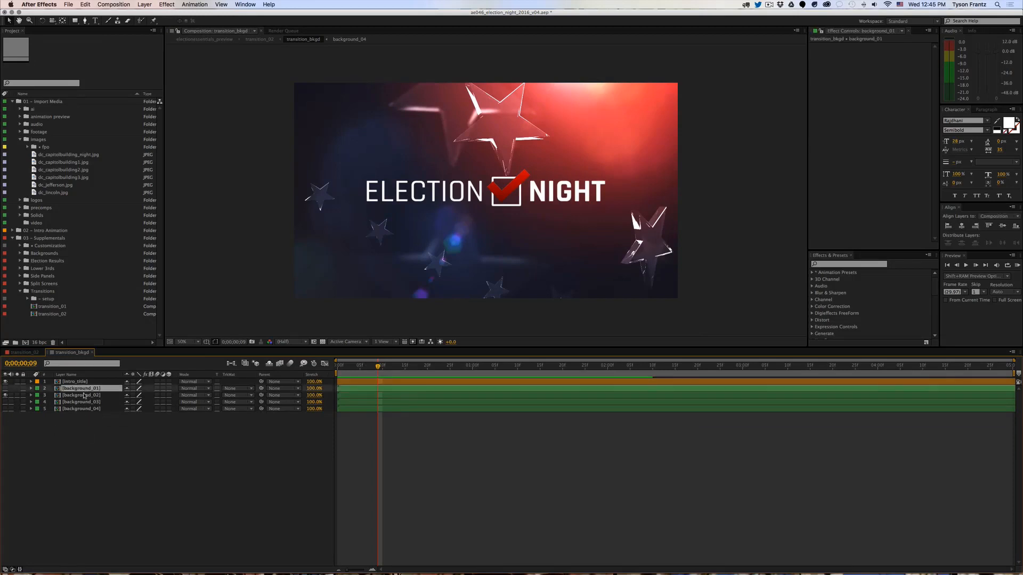
pyautogui.click(6, 395)
pyautogui.click(6, 403)
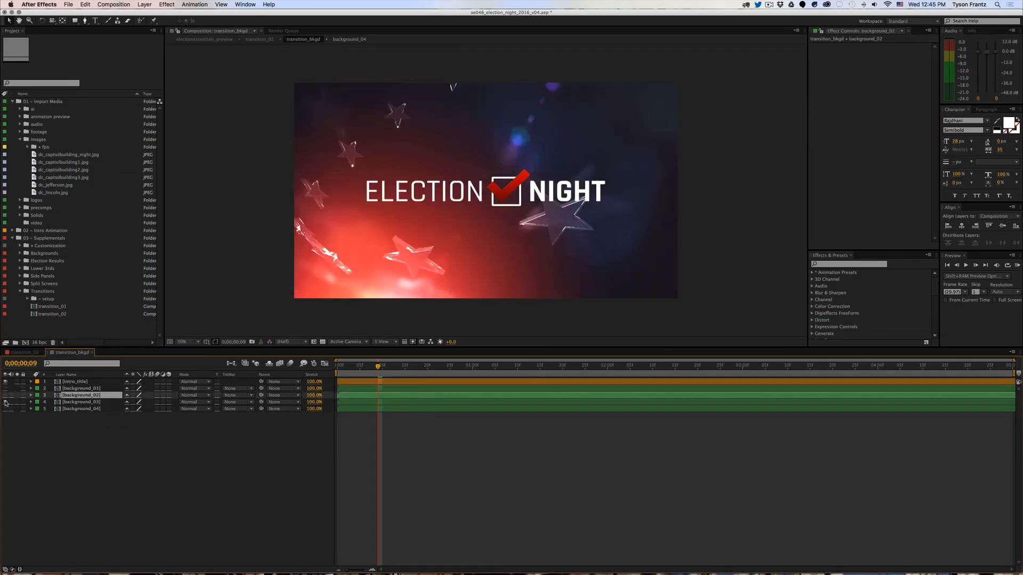
pyautogui.click(171, 472)
pyautogui.press('super+w')
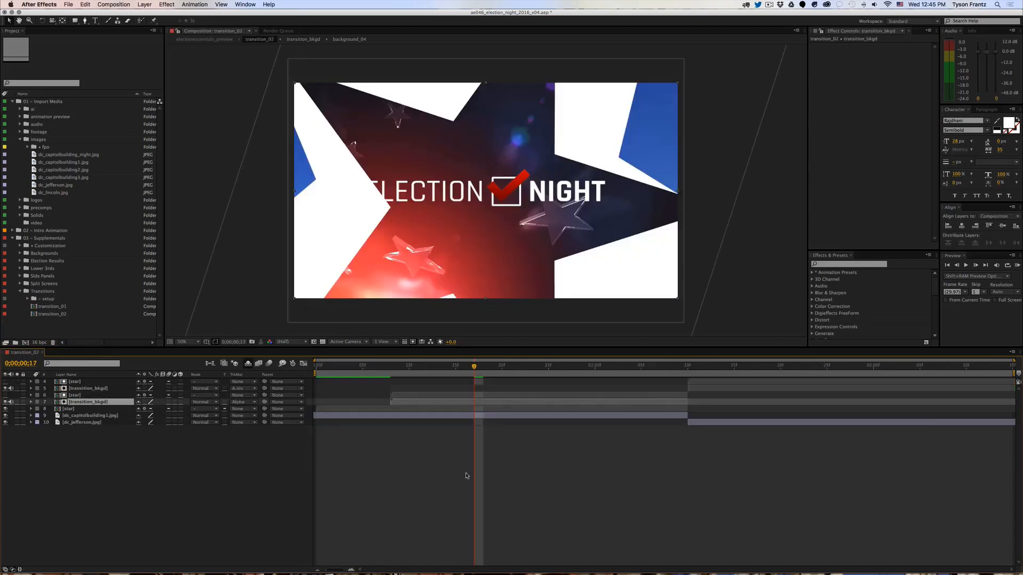
# Step: Remove the two image layers from transition_02 and close the composition
pyautogui.press('super+w')
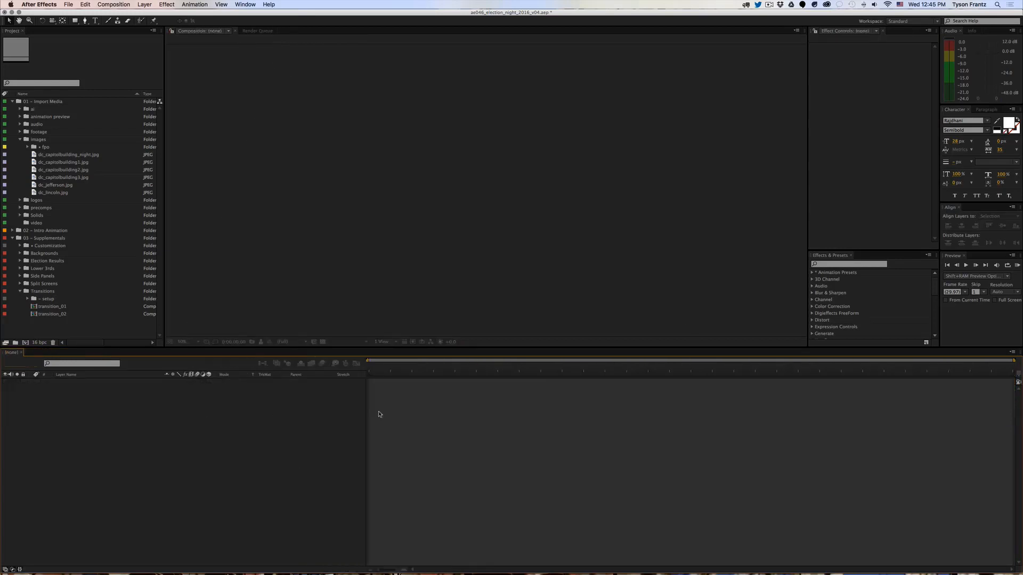
pyautogui.doubleClick(48, 314)
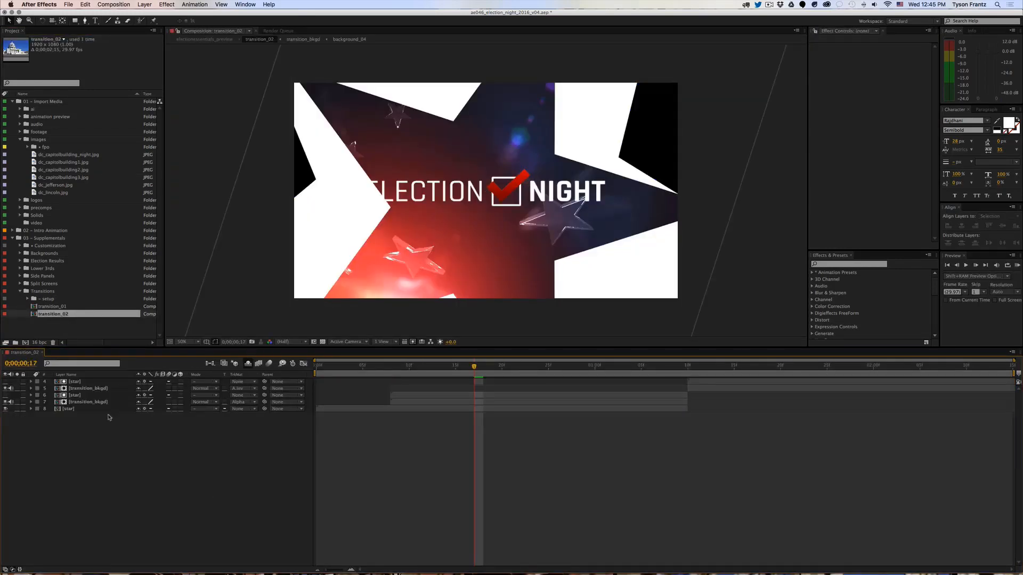
pyautogui.press('super+w')
# Step: Collapse the Transitions, images and 01 - Import Media folders and expand the Election Results folder
pyautogui.click(53, 324)
pyautogui.click(20, 291)
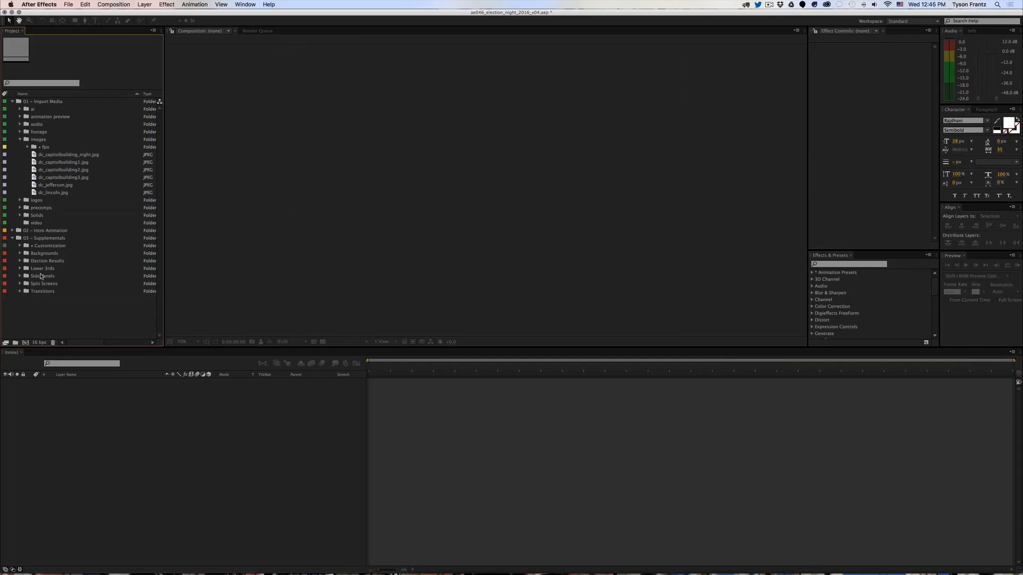
pyautogui.click(44, 263)
pyautogui.click(21, 261)
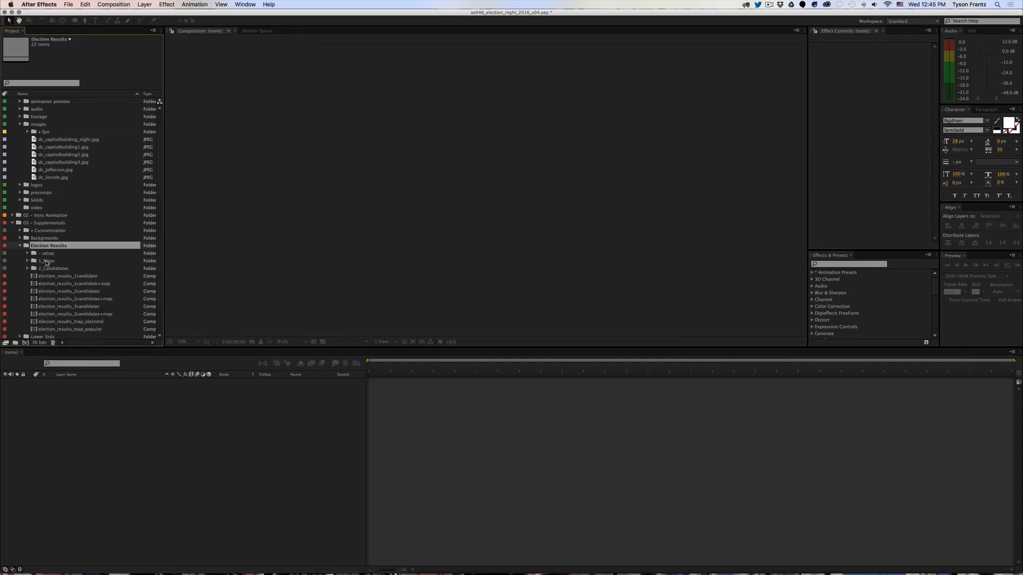
pyautogui.scroll(-1, 46, 269)
pyautogui.click(21, 116)
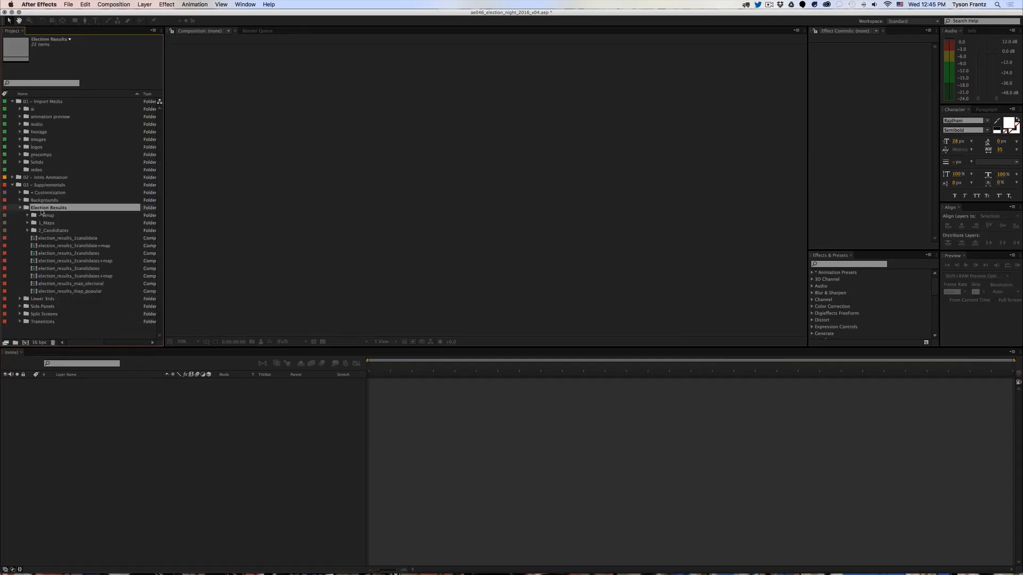
pyautogui.click(12, 102)
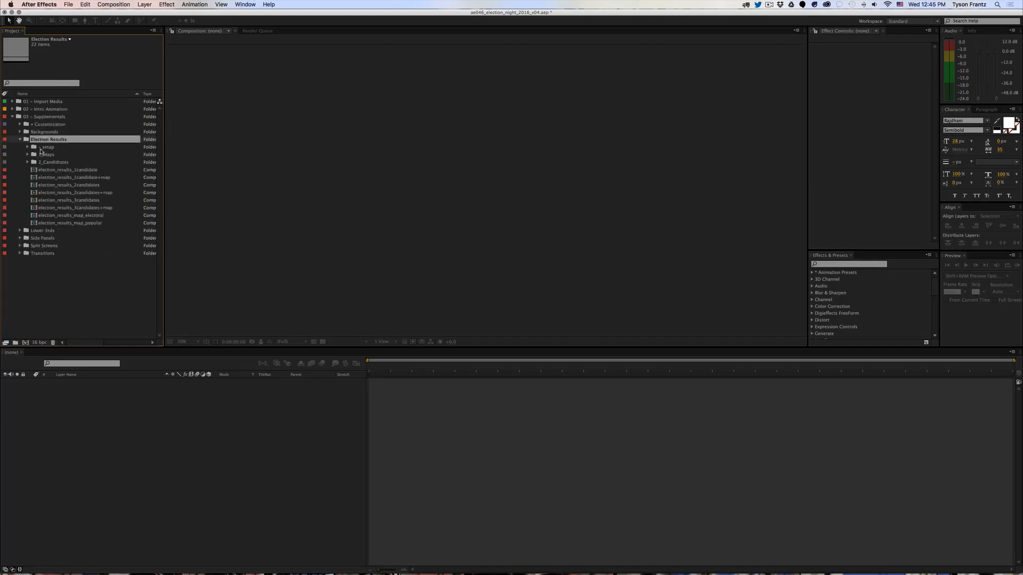
# Step: Open the vote_map_customization composition from the 1_Maps folder of Election Results
pyautogui.click(47, 147)
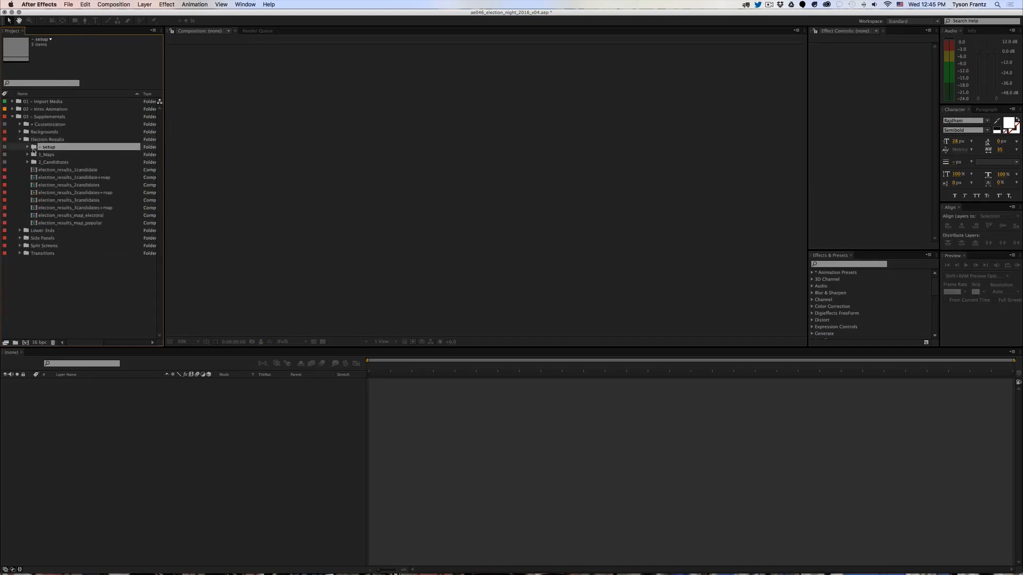
pyautogui.click(45, 155)
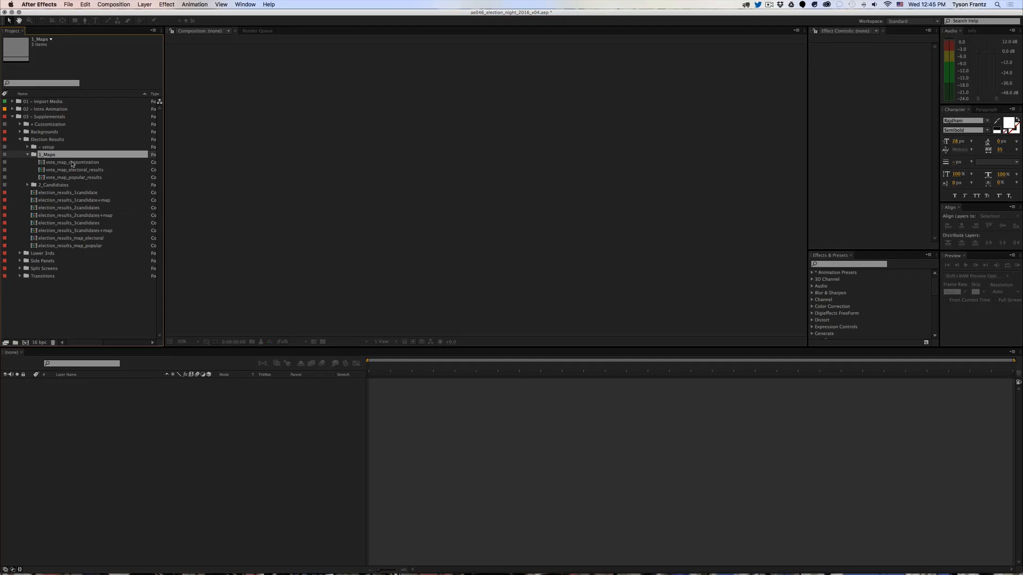
pyautogui.click(74, 162)
pyautogui.doubleClick(62, 165)
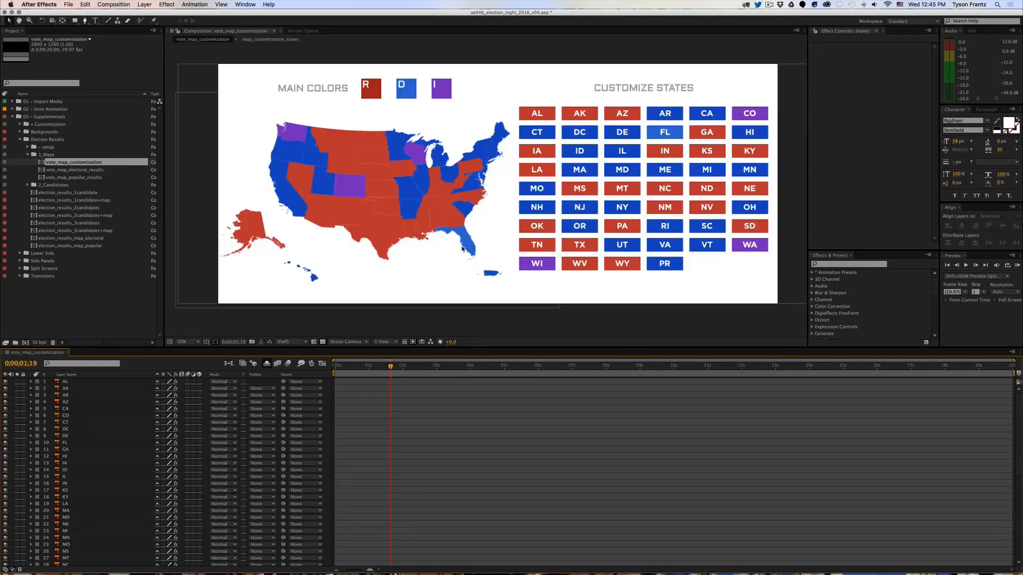
# Step: Recolor the PA state layer by setting its Tint's Map Black To color to the blue sampled from the D main color swatch
pyautogui.click(570, 153)
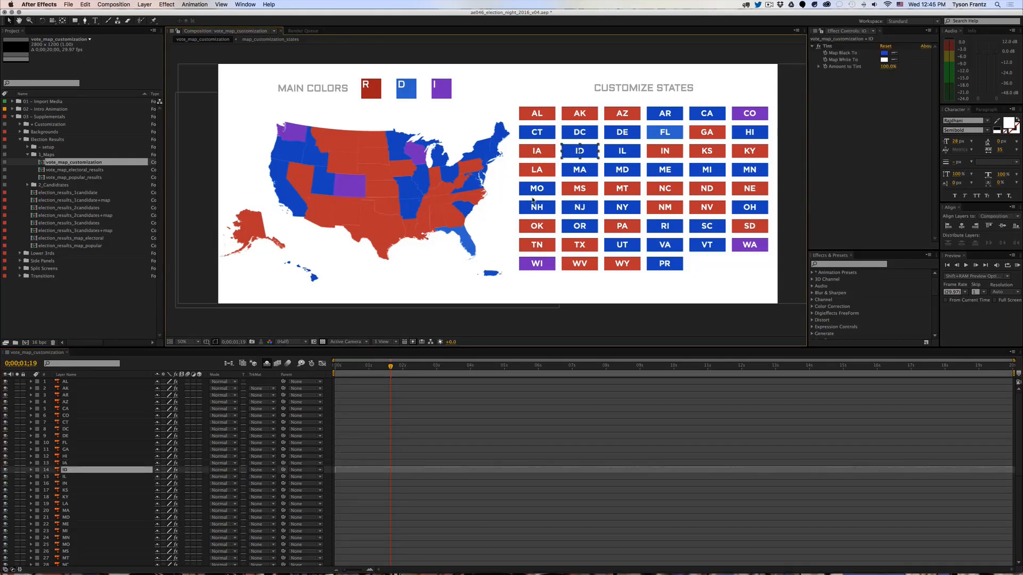
pyautogui.click(620, 231)
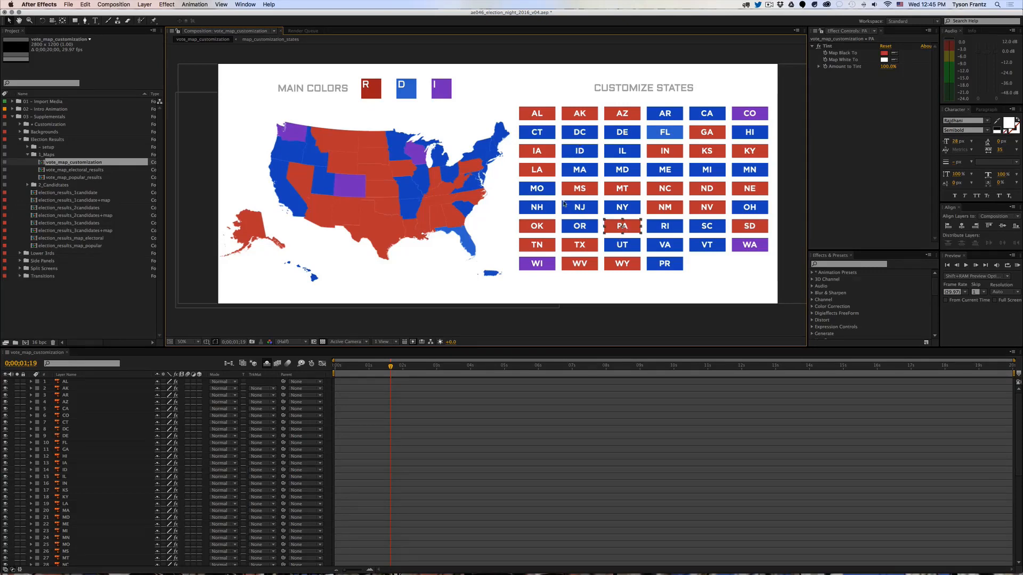
pyautogui.click(894, 54)
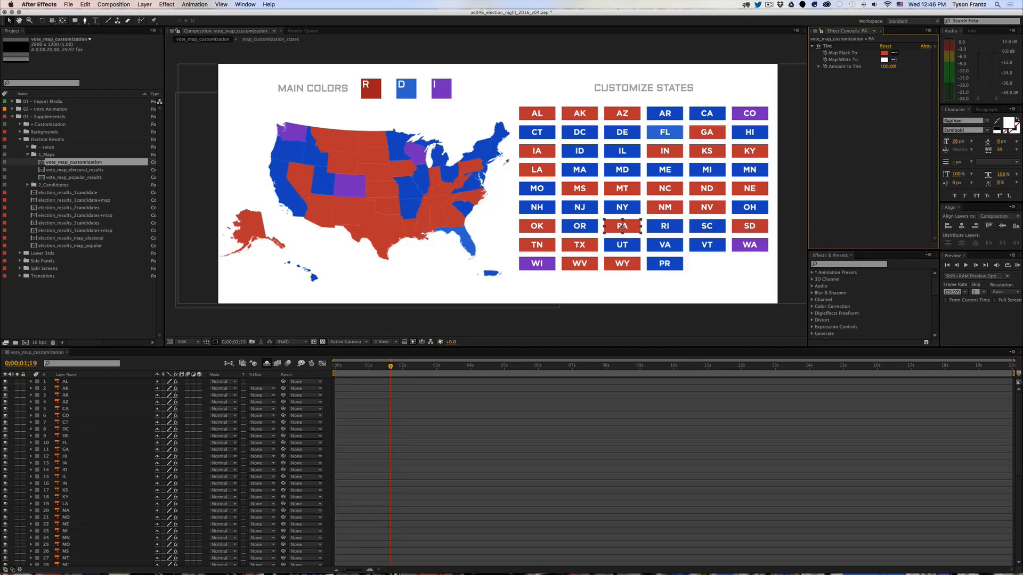
pyautogui.click(410, 86)
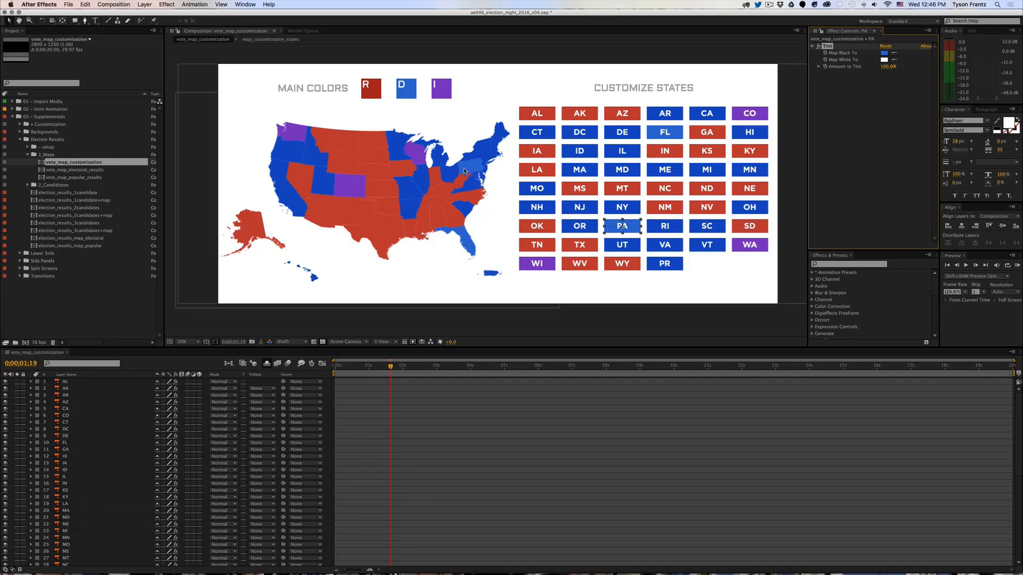
# Step: Recolor the FL state layer by setting its Tint's Map Black To color to the red sampled from the R main color swatch
pyautogui.click(537, 132)
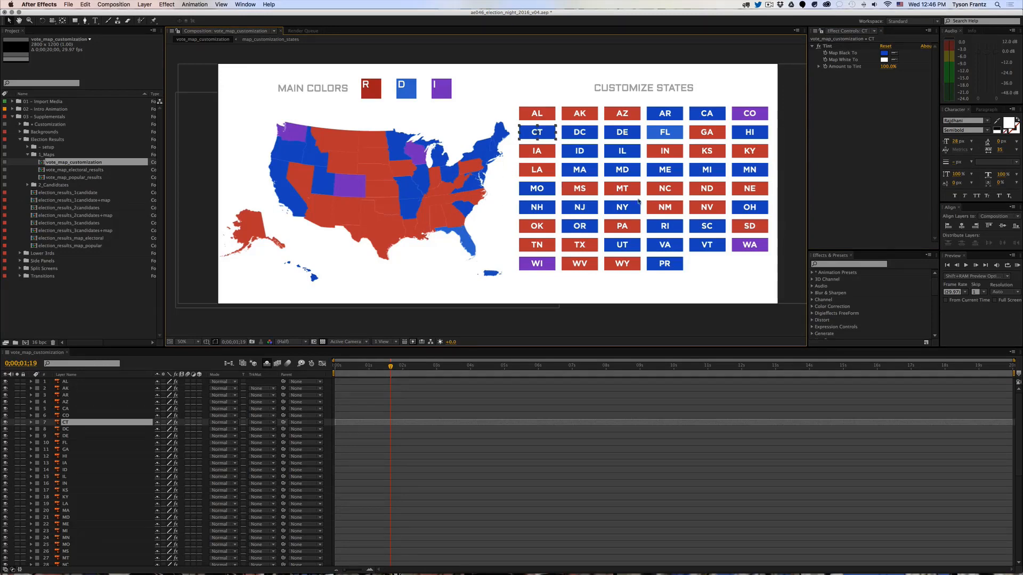
pyautogui.click(672, 131)
pyautogui.click(894, 53)
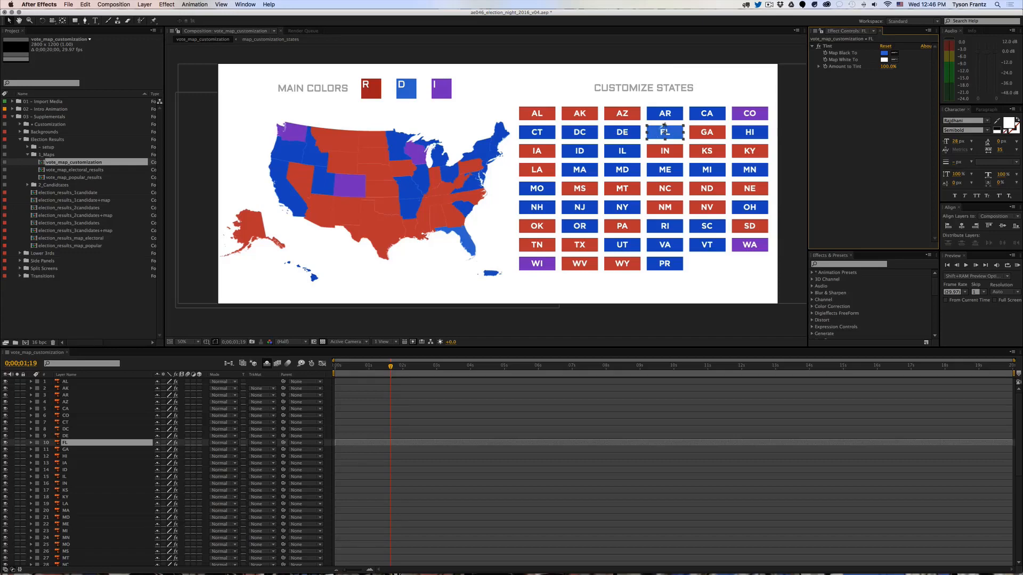
pyautogui.click(370, 89)
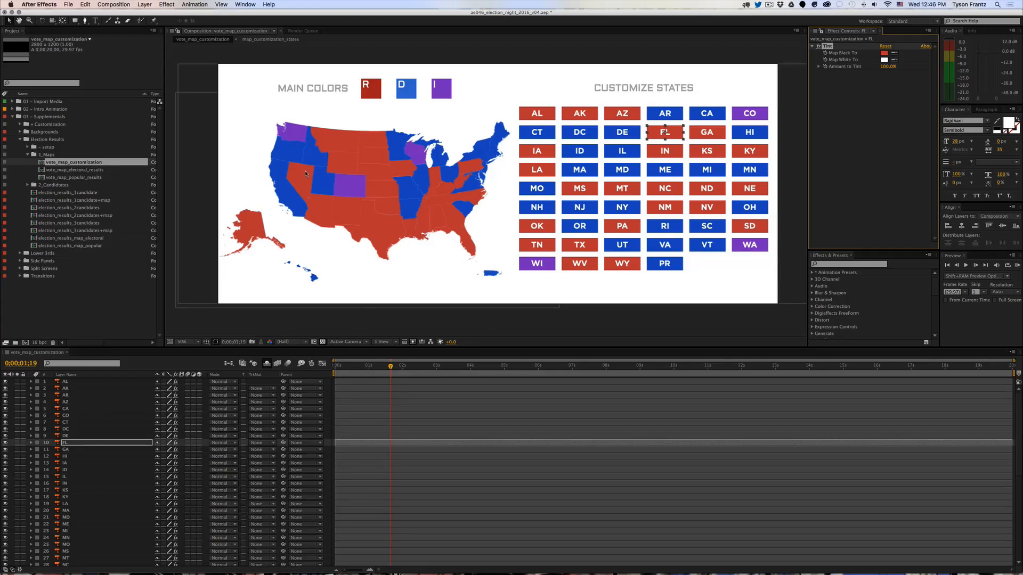
# Step: Close vote_map_customization and open the vote_map_electoral_results composition from the 1_Maps folder
pyautogui.click(163, 357)
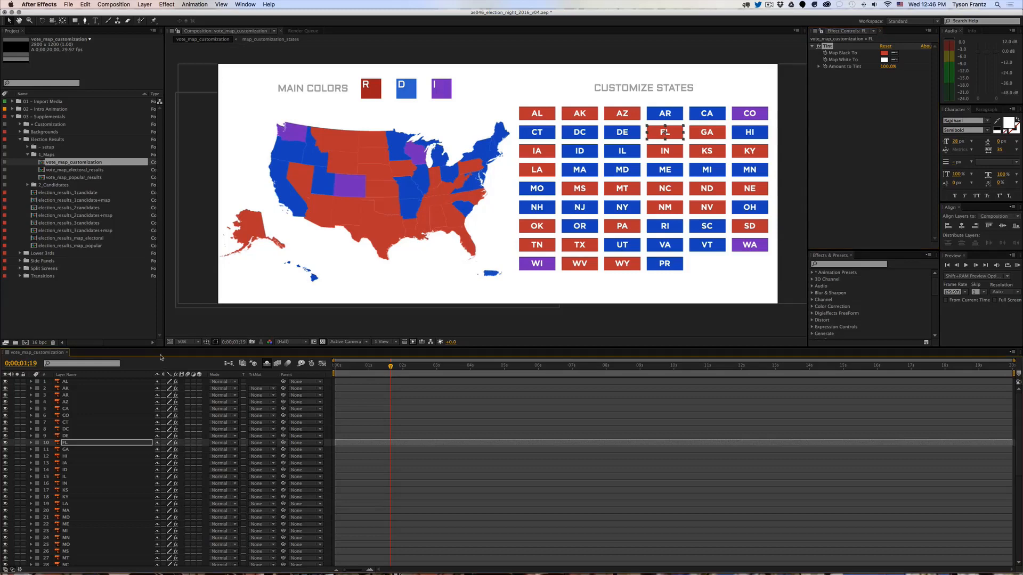
pyautogui.press('super+w')
pyautogui.click(75, 170)
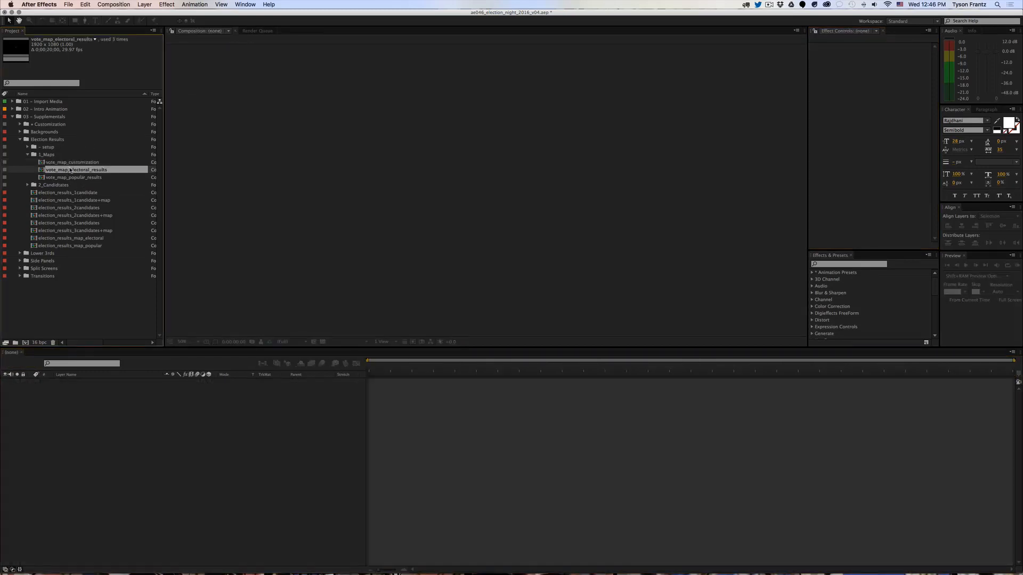
pyautogui.doubleClick(75, 170)
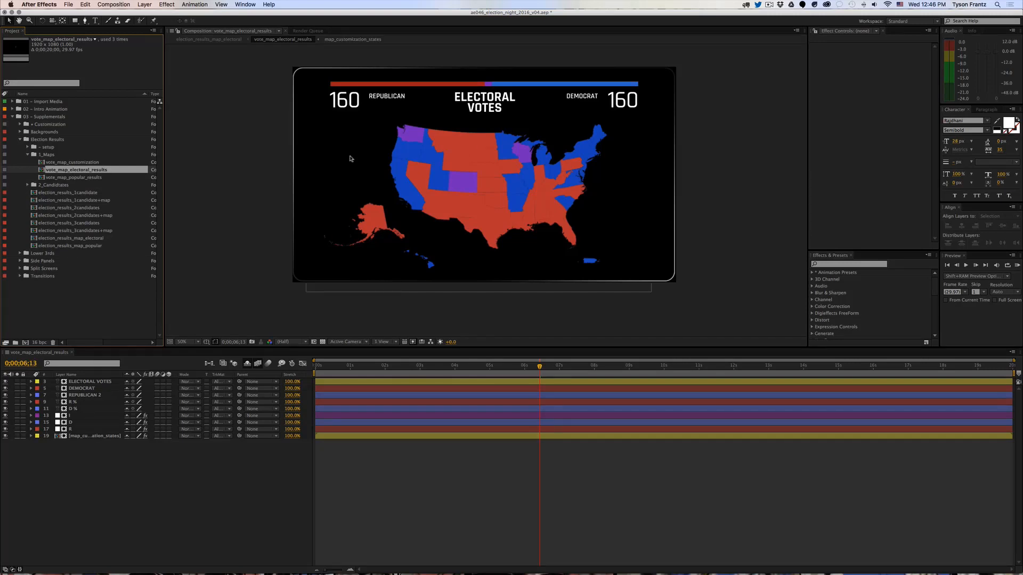
# Step: Set the electoral vote numbers to 240 for Democrat and 108 for Republican
pyautogui.doubleClick(624, 101)
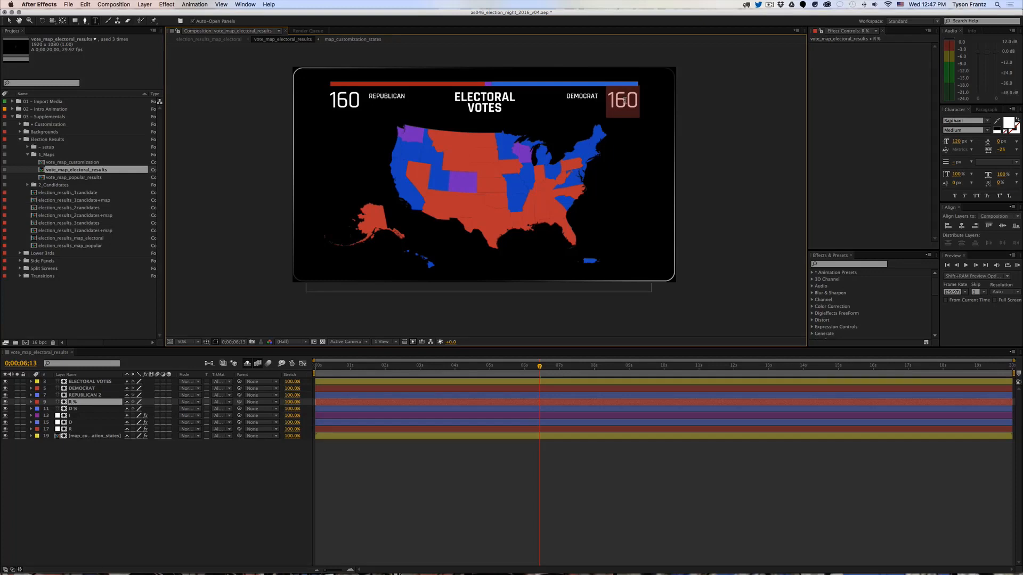
pyautogui.write('240')
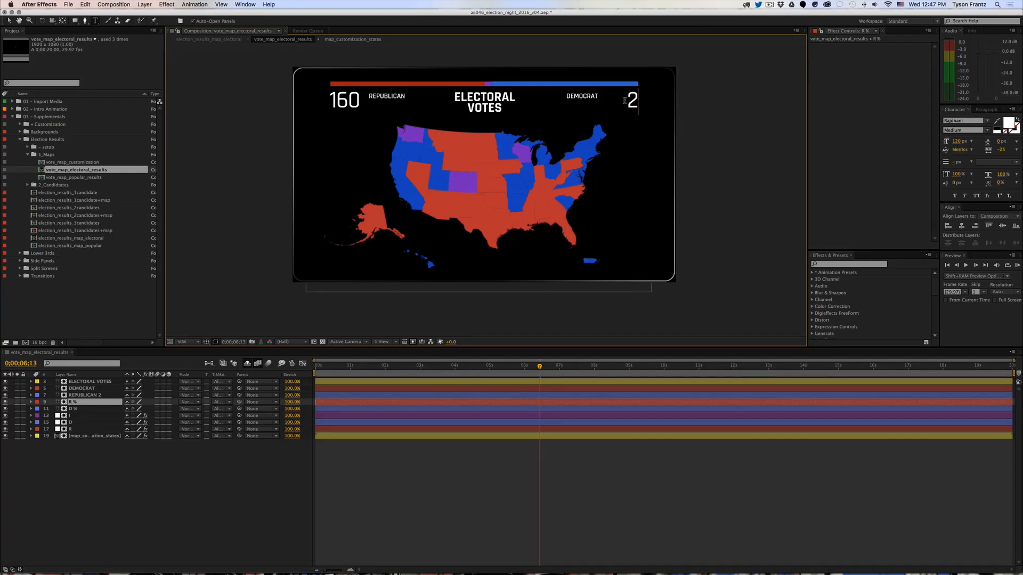
pyautogui.doubleClick(344, 99)
pyautogui.write('108')
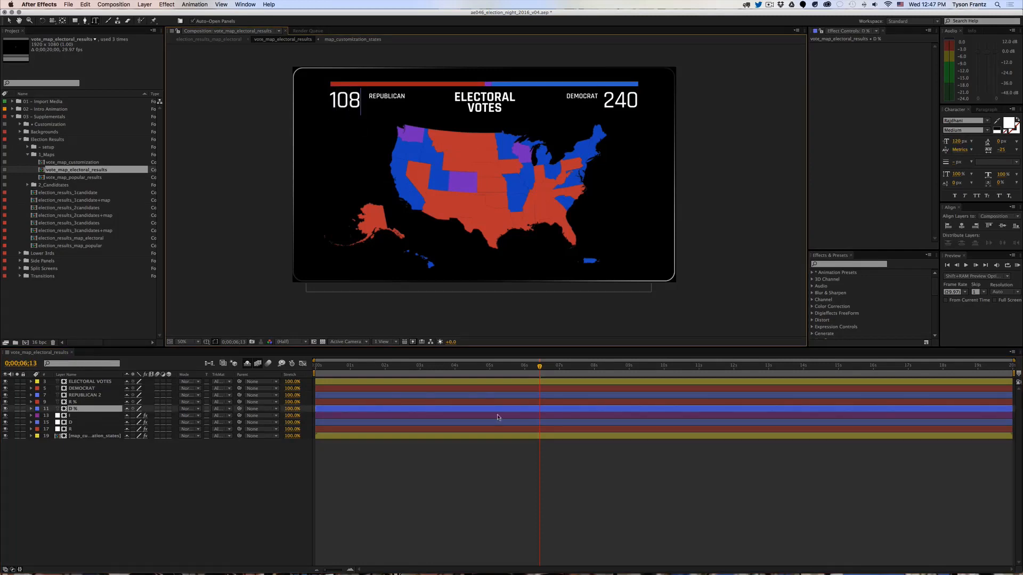
pyautogui.click(544, 496)
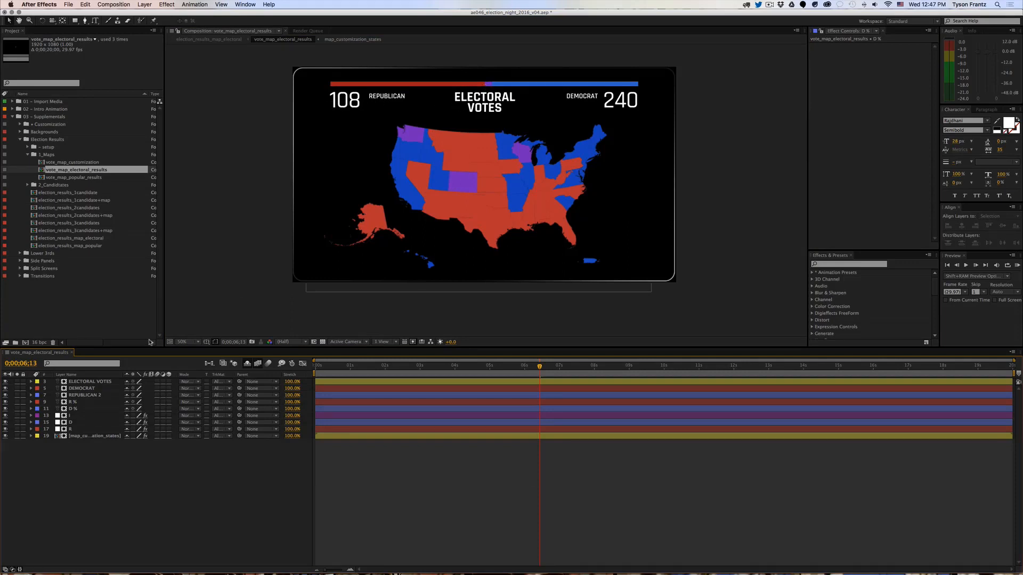
# Step: Hide the purple I bar layer above the electoral map
pyautogui.click(78, 415)
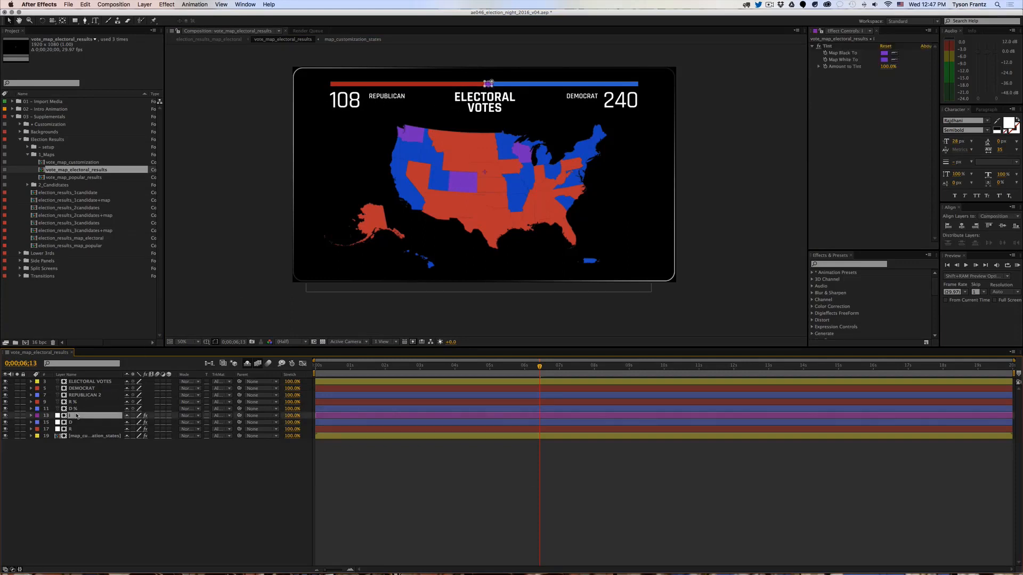
pyautogui.click(5, 416)
# Step: Try extending the blue D bar's left edge over the red bar to give Democrat the larger share, and revert it
pyautogui.click(81, 424)
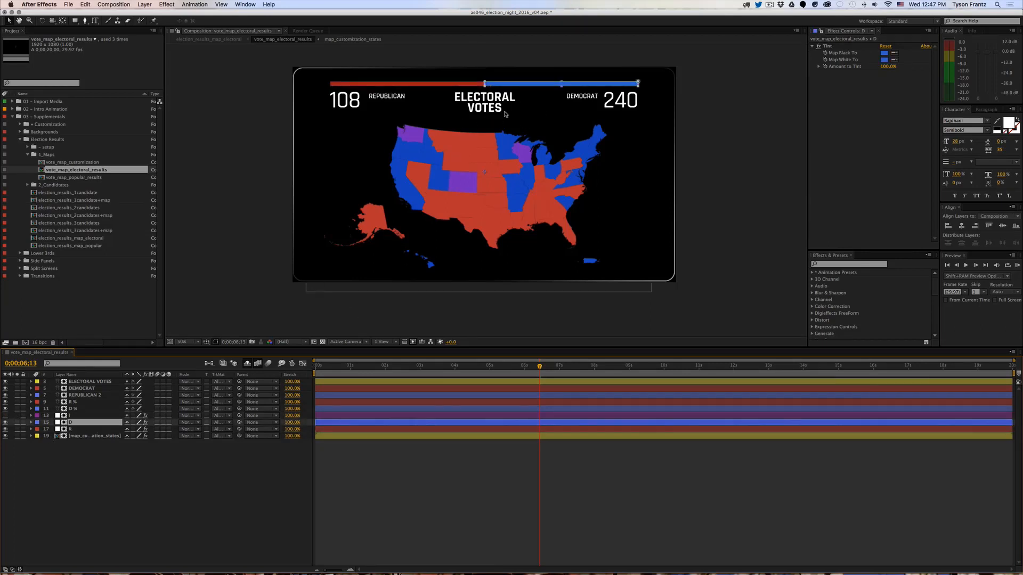
pyautogui.click(485, 84)
pyautogui.moveTo(485, 84); pyautogui.dragTo(415, 84)
pyautogui.click(613, 489)
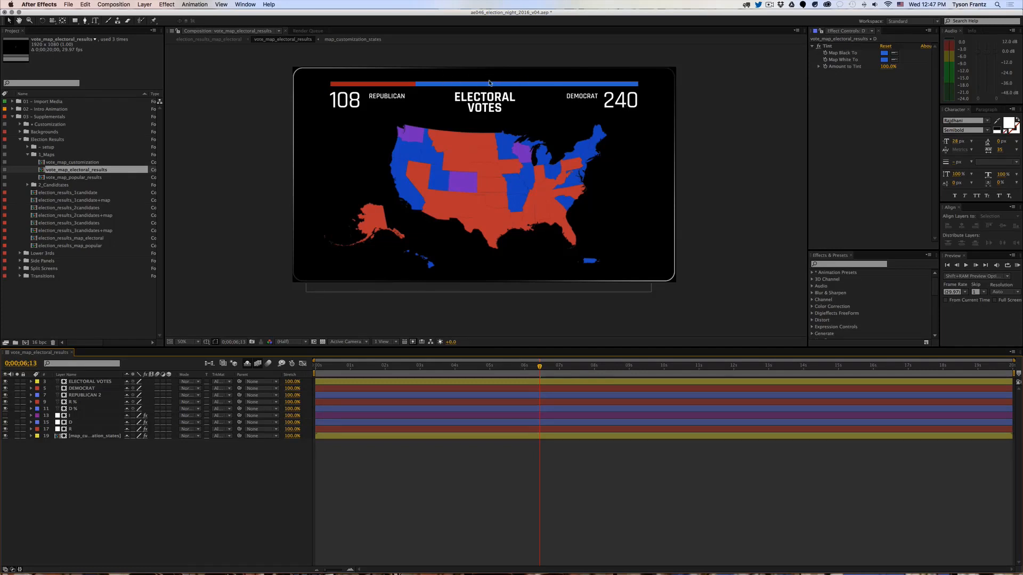
pyautogui.click(454, 96)
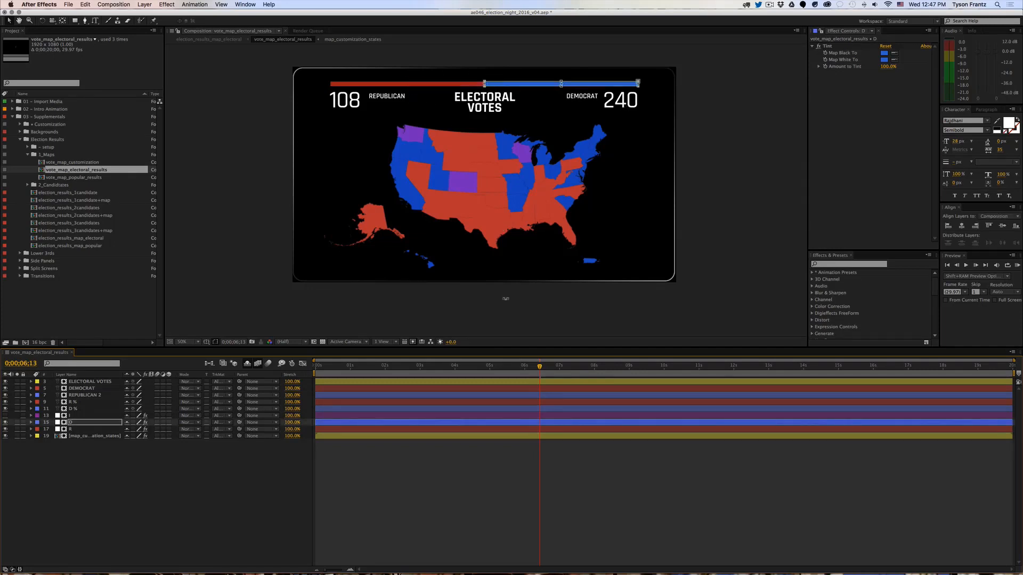
# Step: Change the electoral vote numbers to 240 for Republican and 108 for Democrat
pyautogui.doubleClick(343, 100)
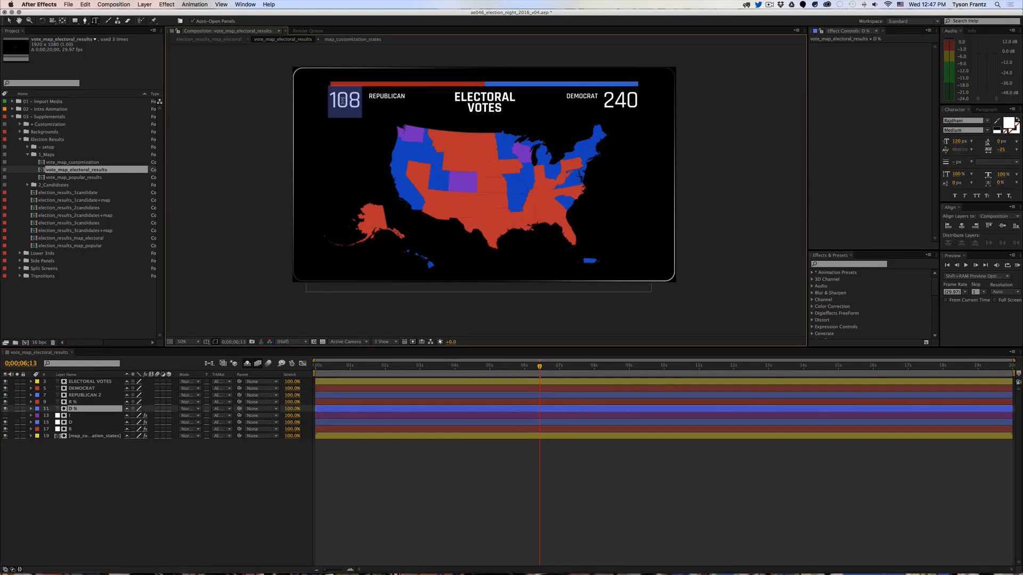
pyautogui.write('240')
pyautogui.press('super+shift+a')
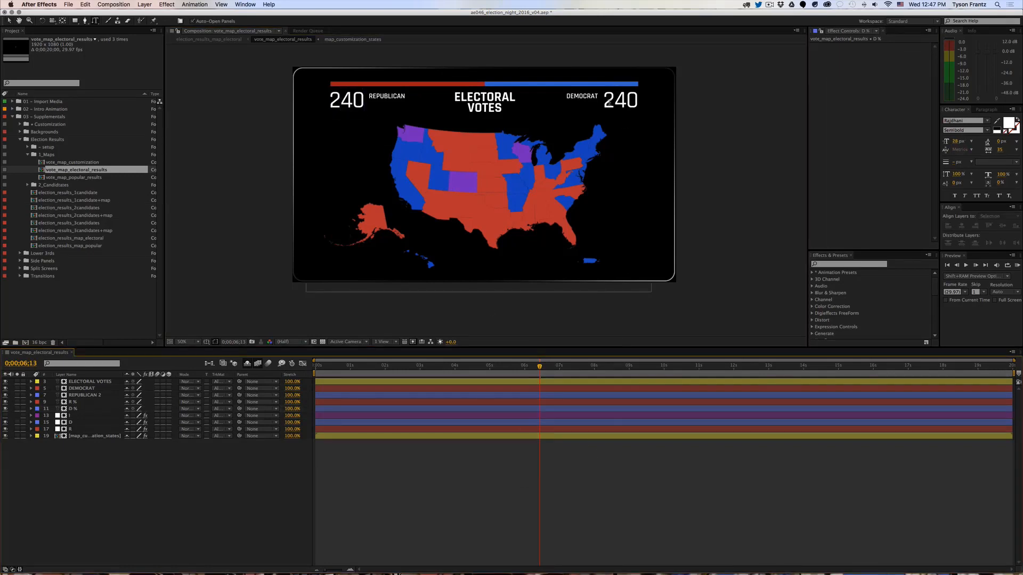
pyautogui.doubleClick(621, 100)
pyautogui.write('108')
pyautogui.press('KP_Enter')
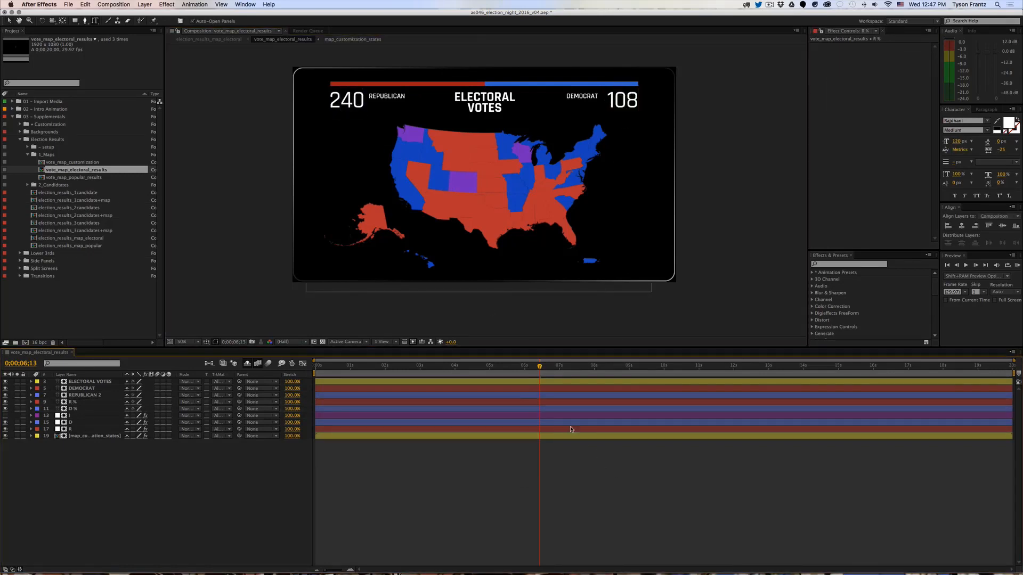
# Step: Shorten the blue D bar by moving its left edge rightward, to about the middle of its current length
pyautogui.doubleClick(503, 86)
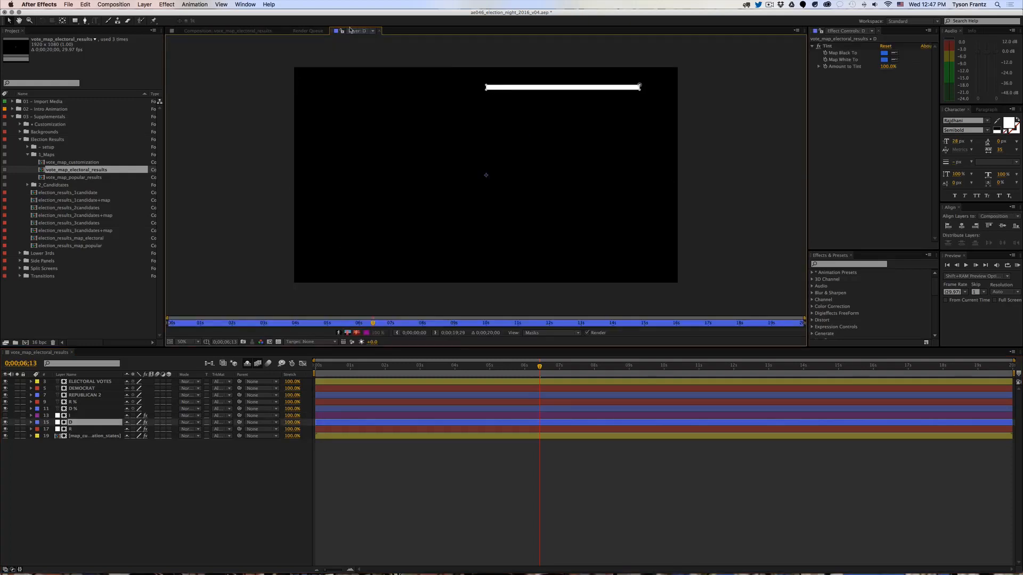
pyautogui.click(379, 30)
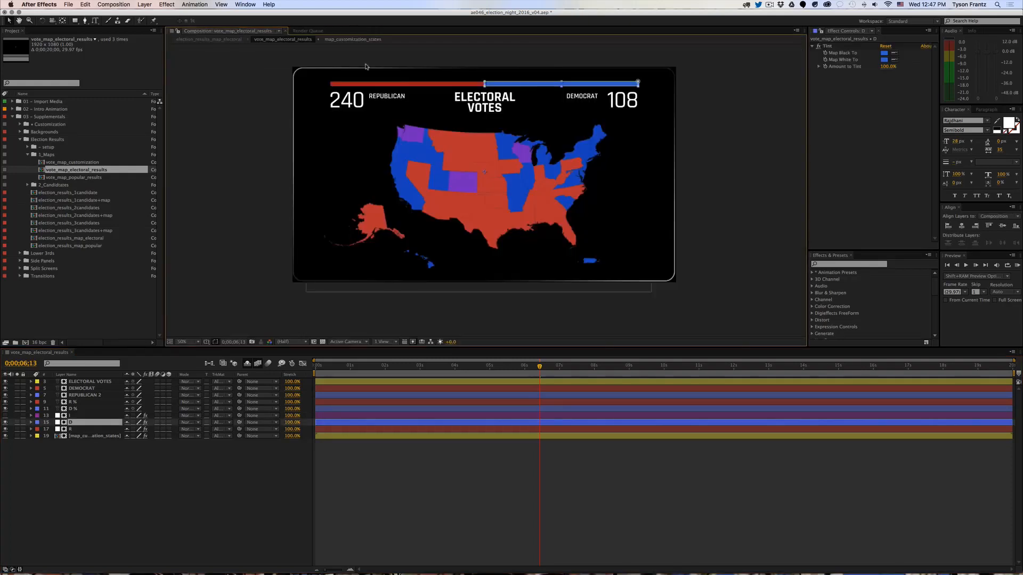
pyautogui.moveTo(483, 86); pyautogui.dragTo(560, 84)
pyautogui.click(636, 464)
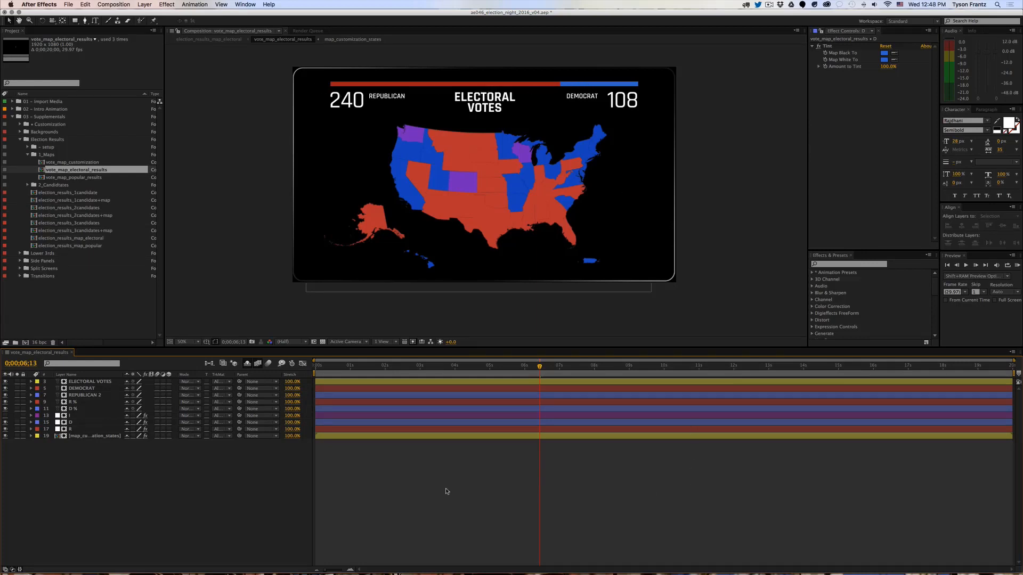
# Step: Undo the shortened D bar and the swapped Republican and Democrat vote numbers
pyautogui.press('super+z')
pyautogui.press('super+z')
pyautogui.press('super+z')
pyautogui.press('super+z')
pyautogui.press('super+z')
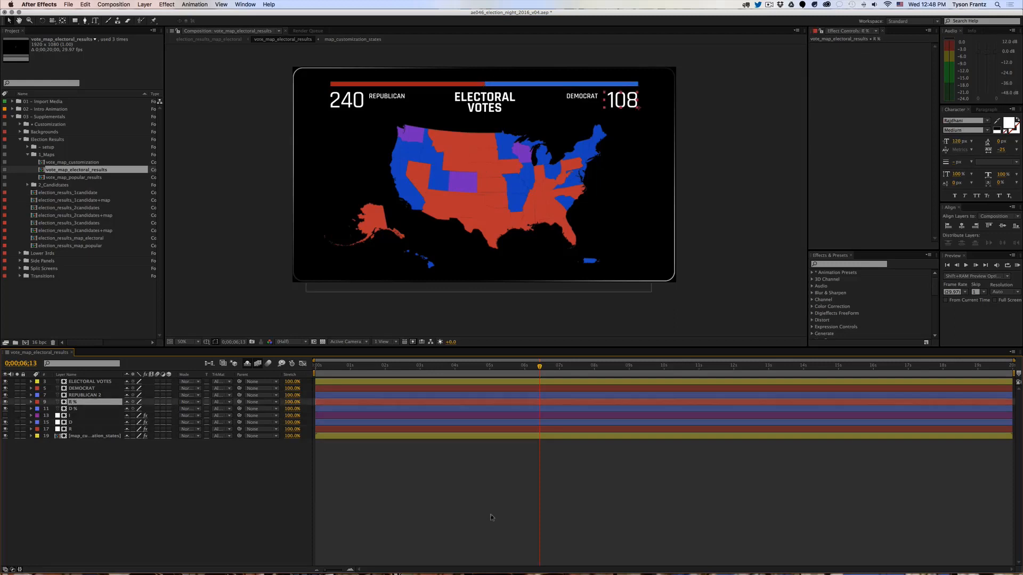
pyautogui.press('super+z')
pyautogui.press('super+z')
pyautogui.press('super+z')
pyautogui.press('super+z')
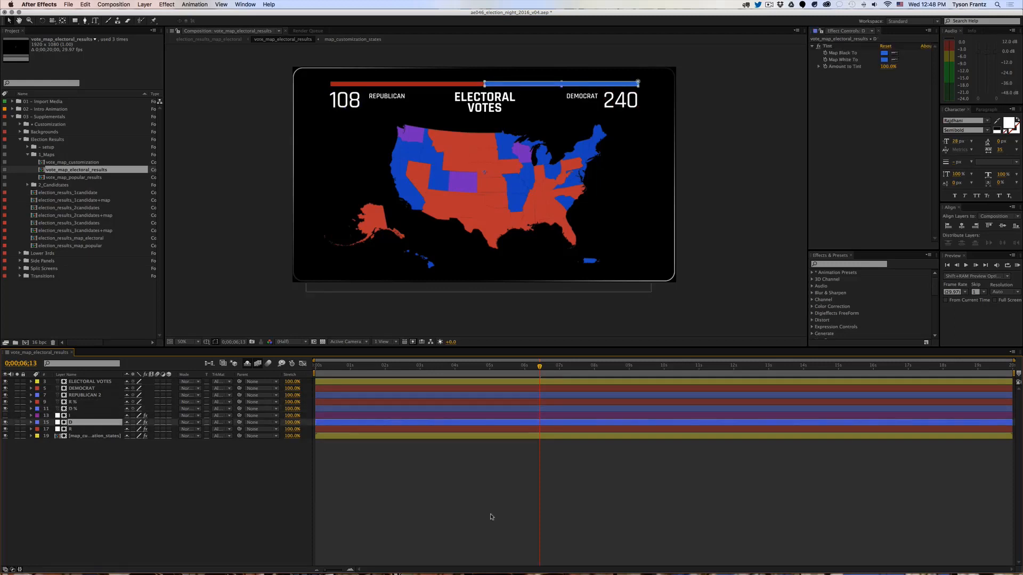
# Step: Close the electoral results composition and open vote_map_popular_results from the 1_Maps folder
pyautogui.press('super+w')
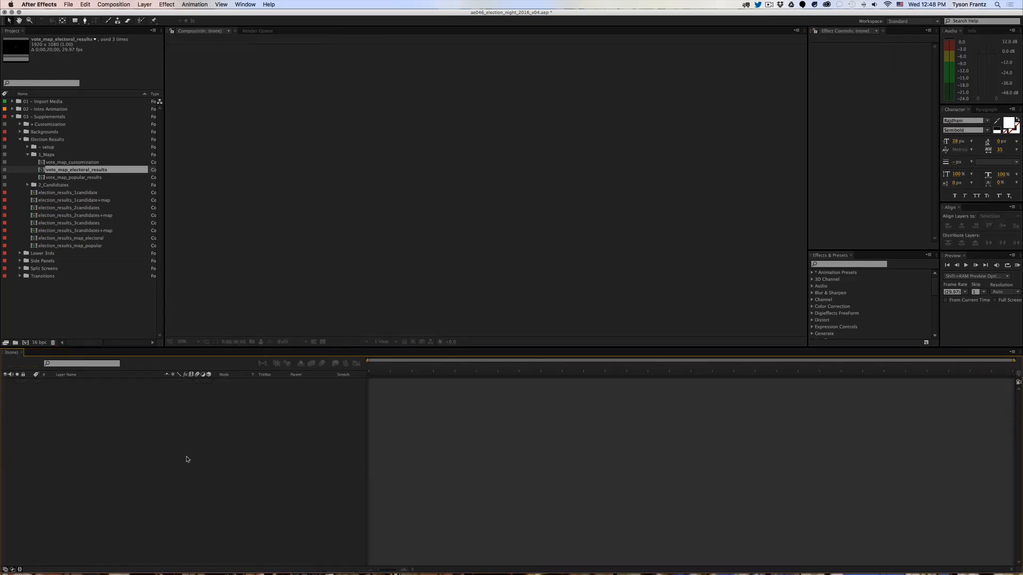
pyautogui.doubleClick(78, 178)
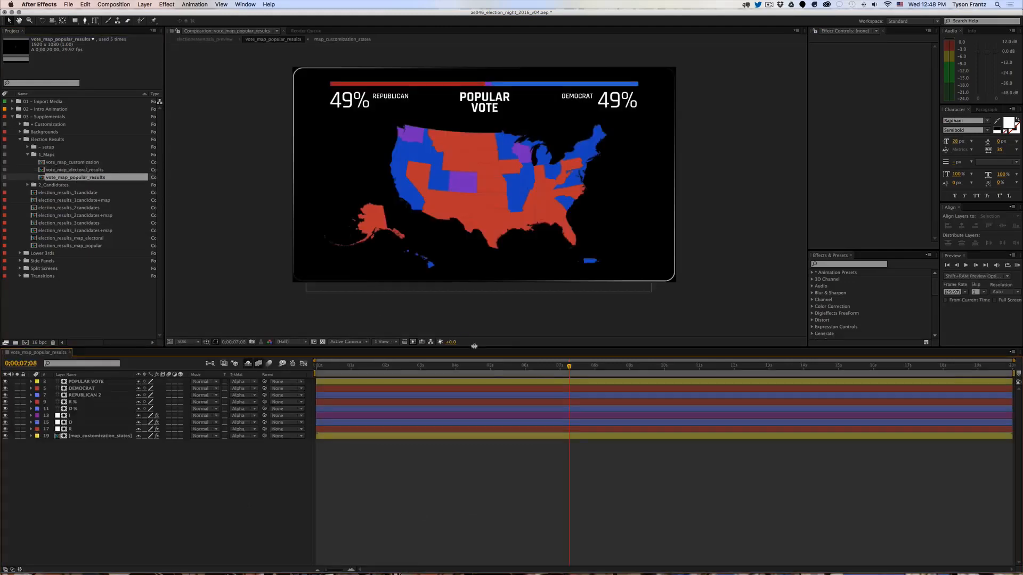
pyautogui.press(',')
pyautogui.press('.')
# Step: Set the popular vote percentages to 54% for Republican and 46% for Democrat
pyautogui.click(366, 94)
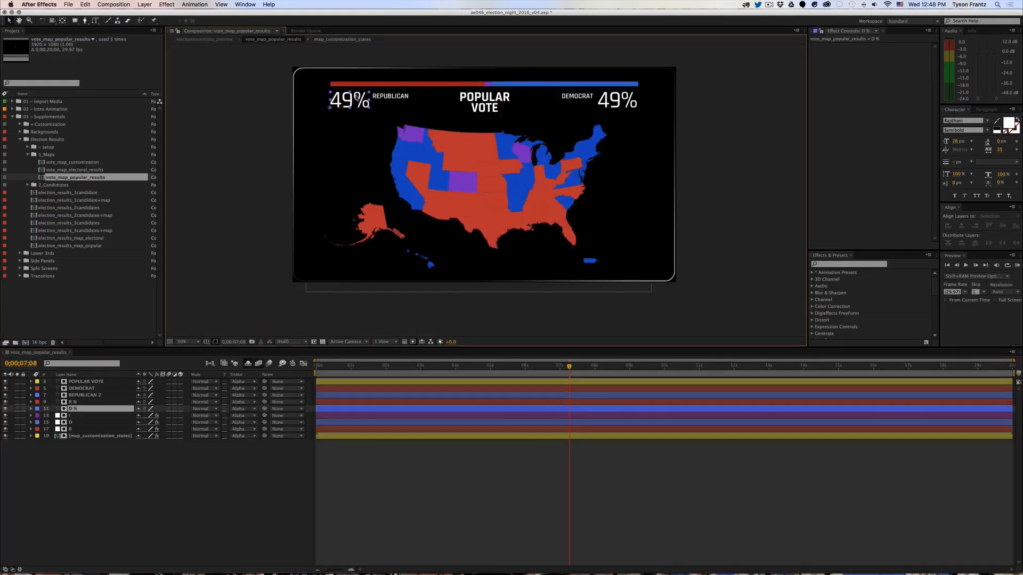
pyautogui.doubleClick(366, 94)
pyautogui.moveTo(354, 102); pyautogui.dragTo(312, 101)
pyautogui.write('54')
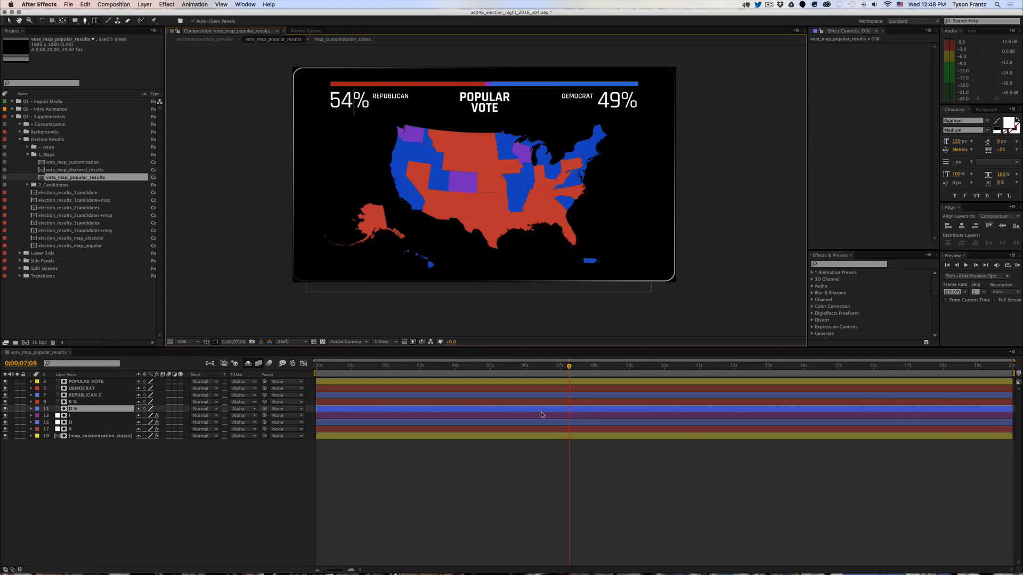
pyautogui.press('Escape')
pyautogui.click(600, 99)
pyautogui.moveTo(621, 100); pyautogui.dragTo(610, 100)
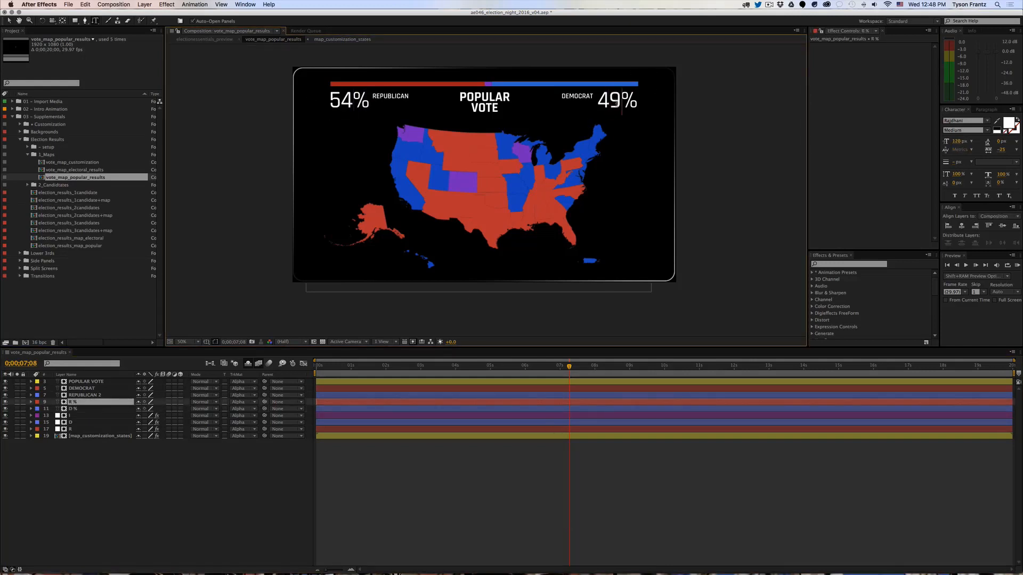
pyautogui.write('6')
pyautogui.click(609, 489)
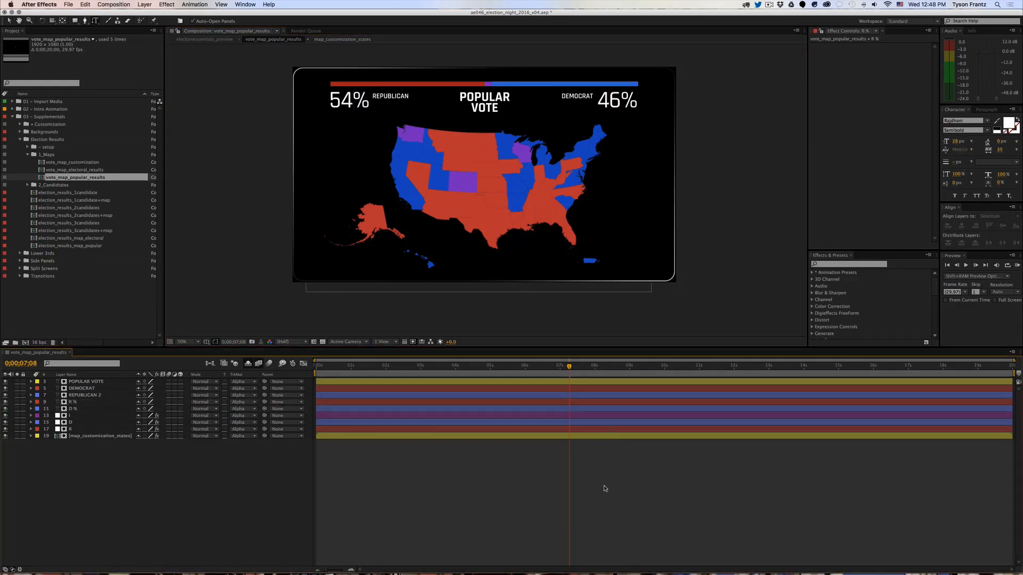
# Step: Undo both popular vote percentage changes
pyautogui.press('super+z')
pyautogui.press('super+z')
pyautogui.press('super+z')
pyautogui.press('super+z')
pyautogui.press('super+z')
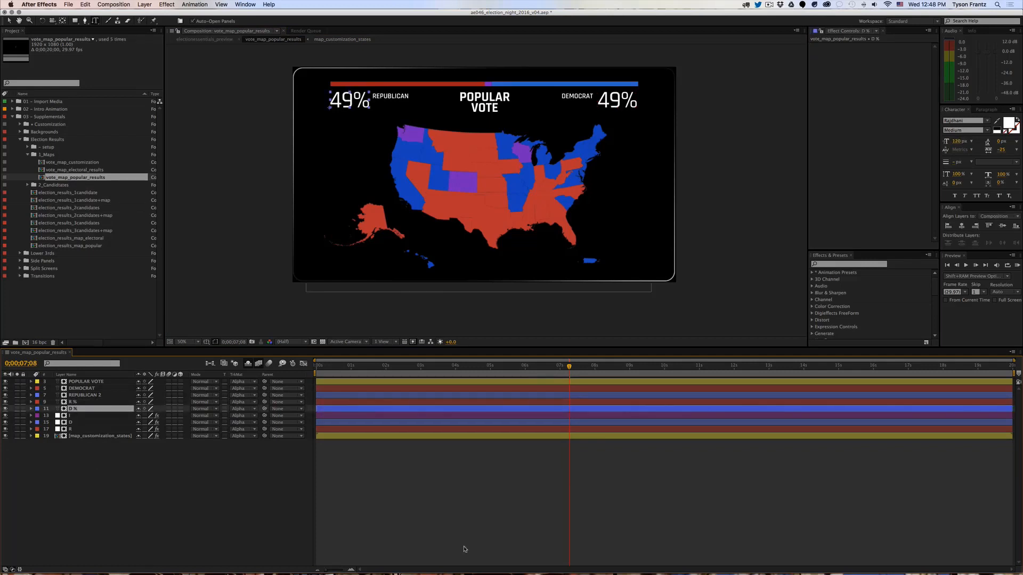
# Step: Close the popular results composition, collapse the 1_Maps folder and expand the 2_Candidates folder
pyautogui.press('super+w')
pyautogui.click(27, 154)
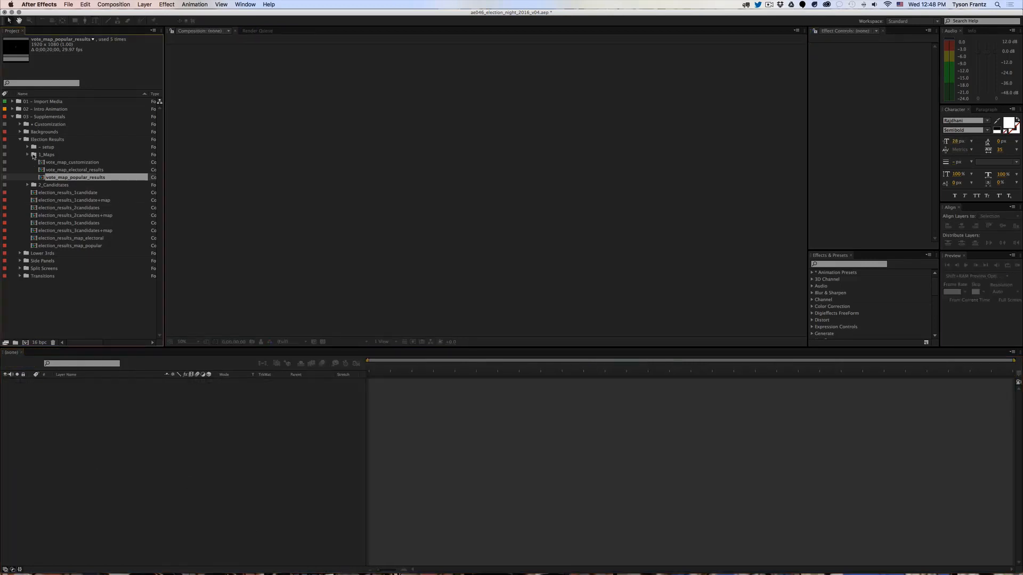
pyautogui.click(50, 164)
pyautogui.click(28, 162)
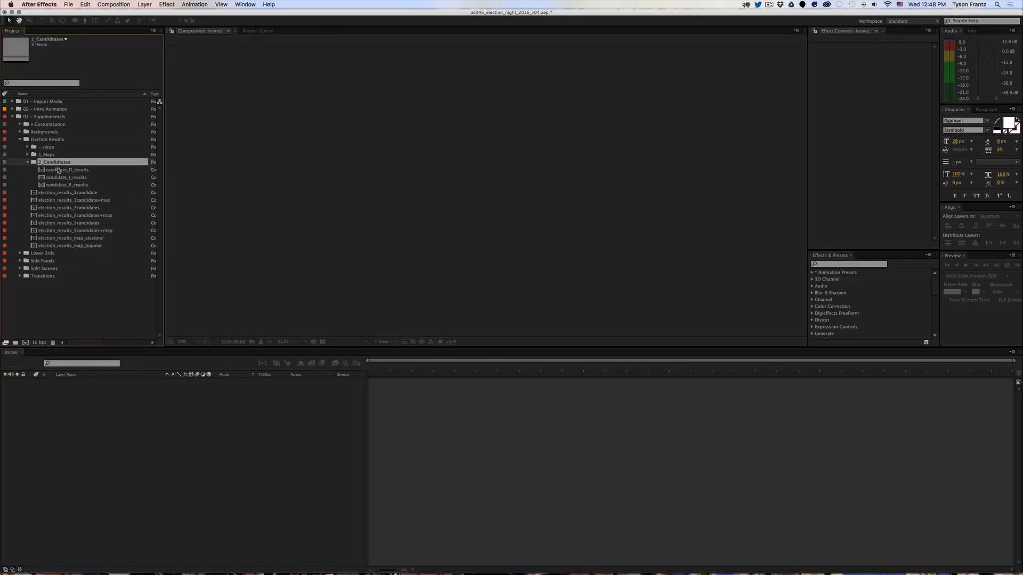
# Step: Open the candidate_D_results composition from the 2_Candidates folder and fit its candidate card in view
pyautogui.click(71, 169)
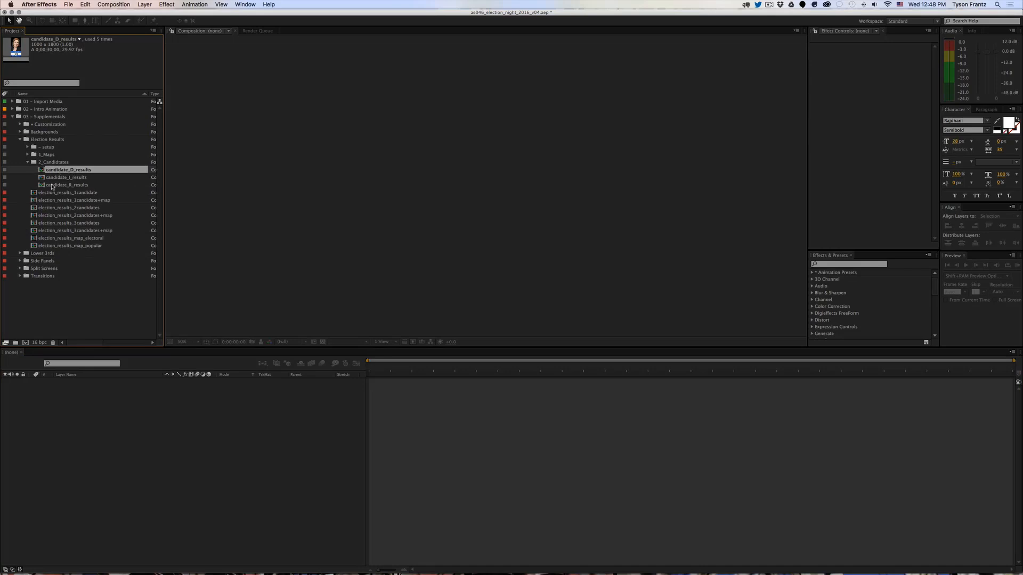
pyautogui.doubleClick(60, 170)
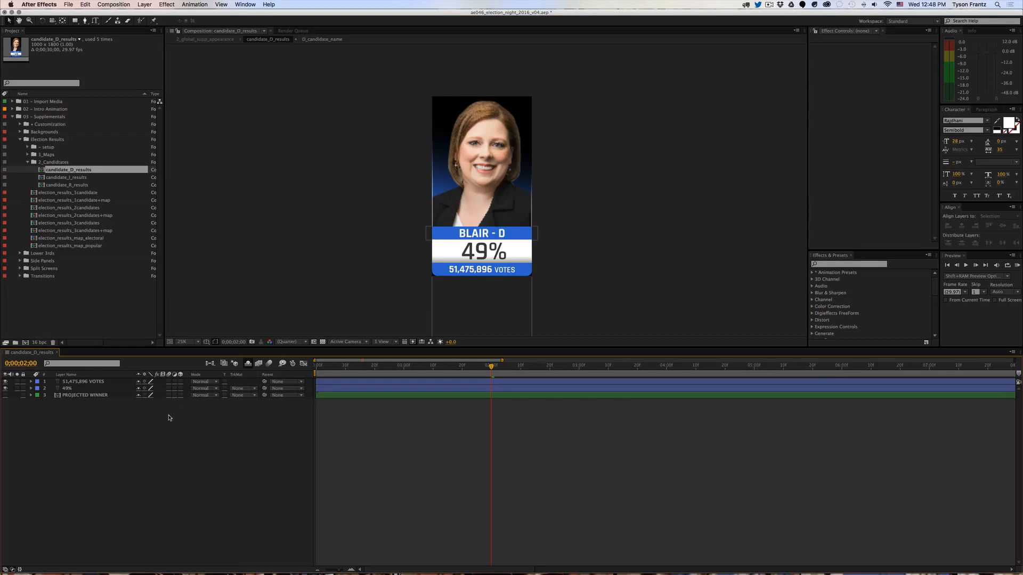
pyautogui.scroll(-2, 509, 233)
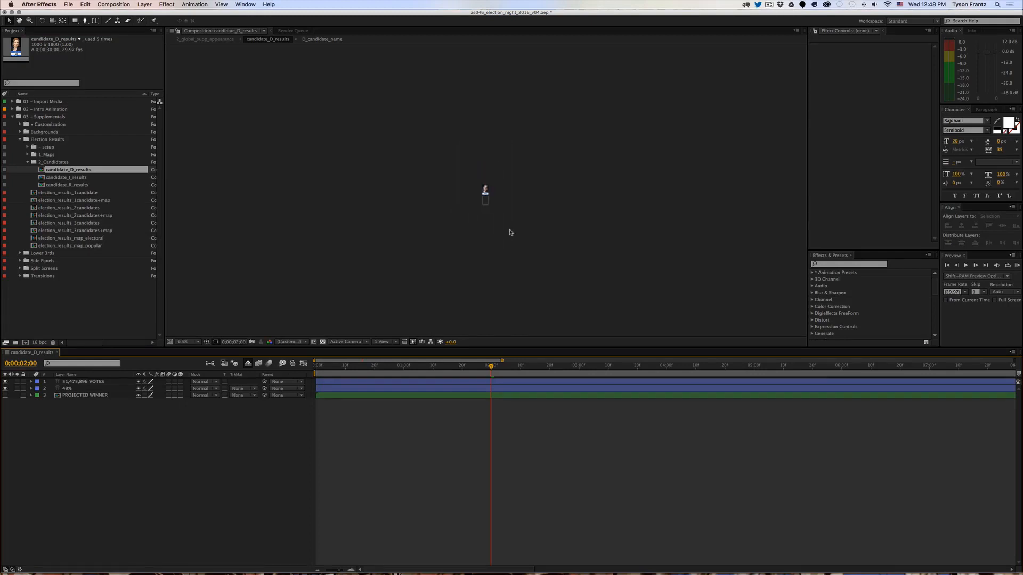
pyautogui.scroll(2, 509, 234)
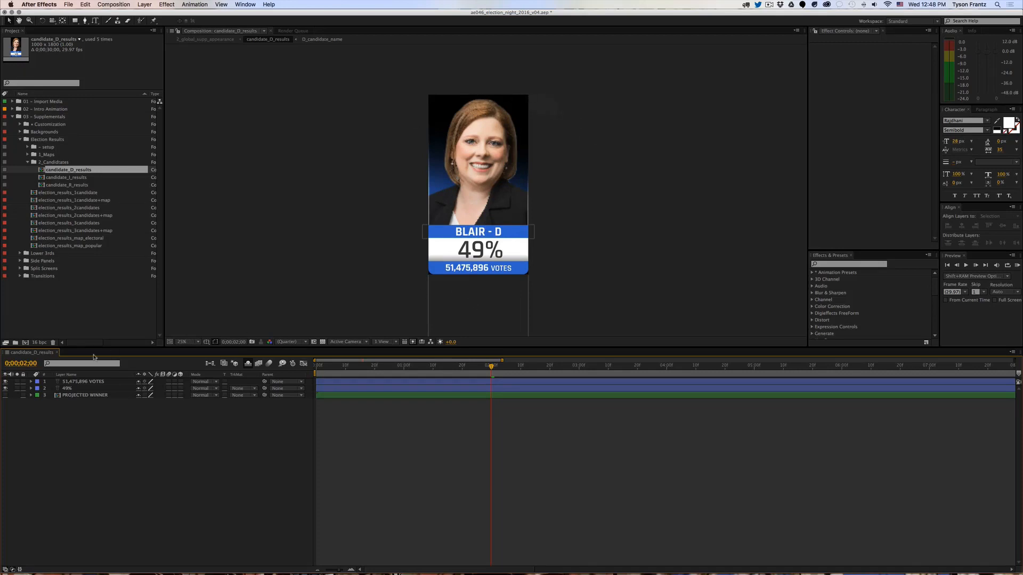
# Step: Set the Democratic candidate's result percentage to 42% on the candidate card
pyautogui.click(80, 382)
pyautogui.click(89, 389)
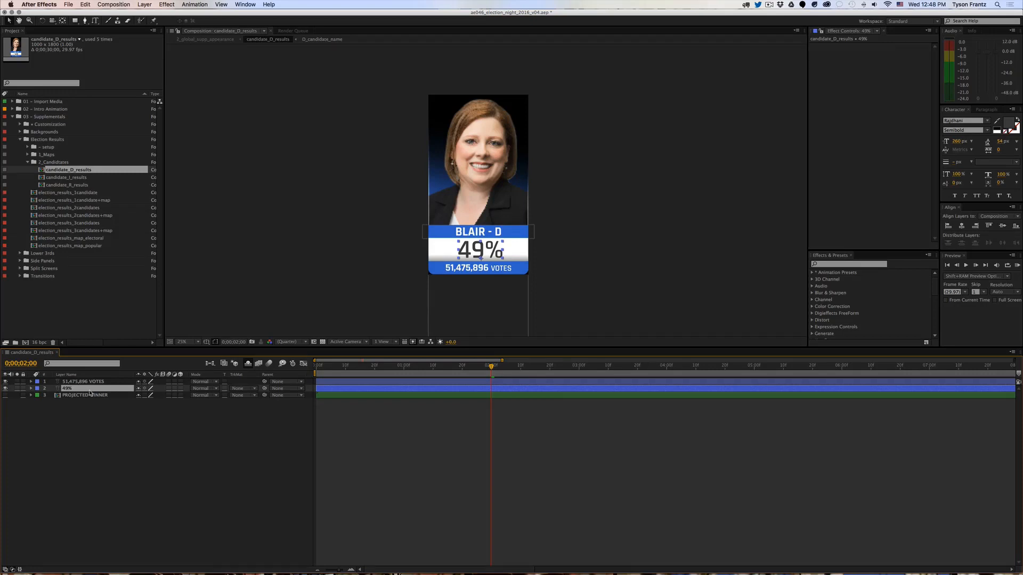
pyautogui.press('super+t')
pyautogui.moveTo(481, 250); pyautogui.dragTo(413, 256)
pyautogui.write('42')
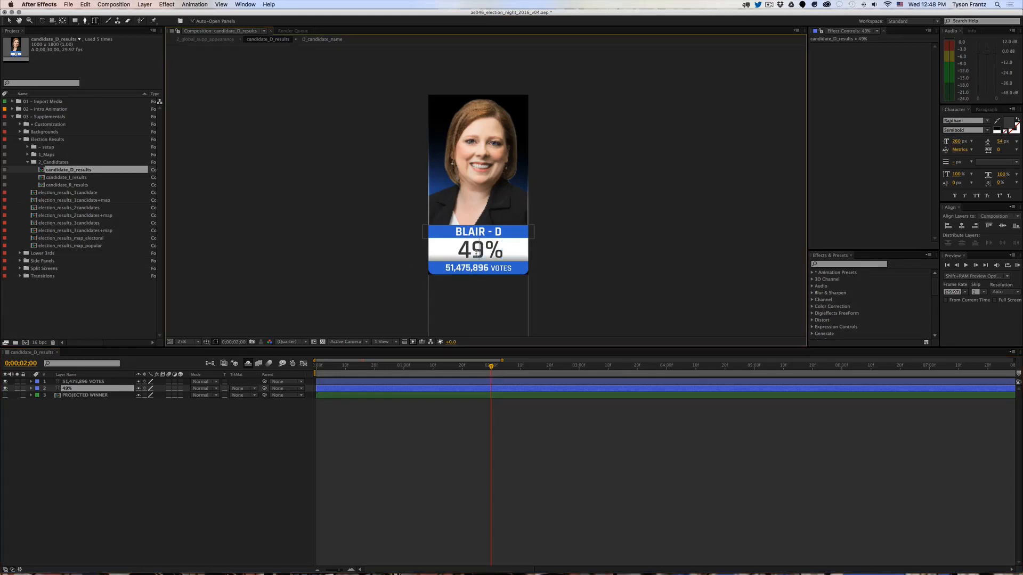
pyautogui.click(510, 506)
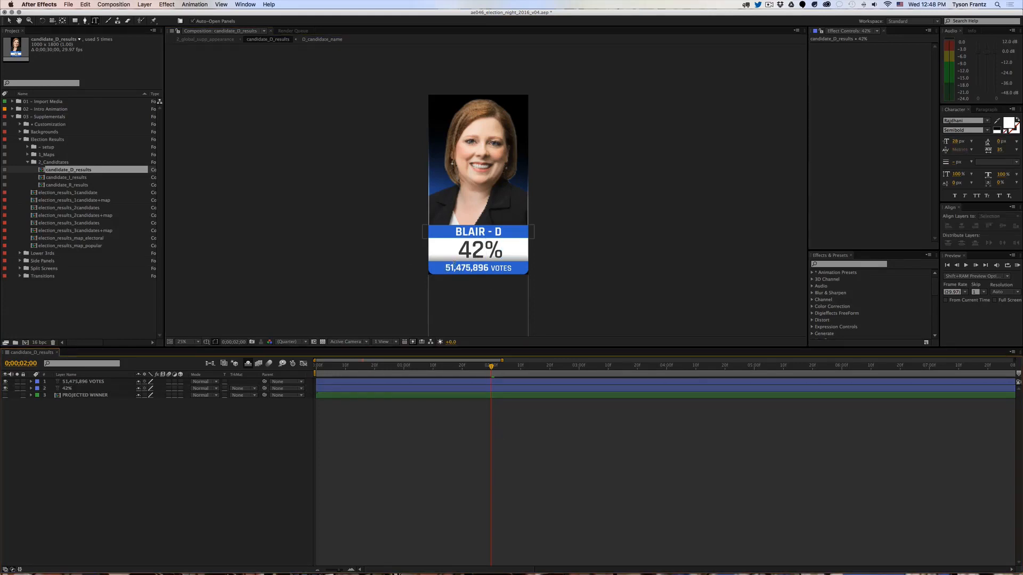
# Step: Replace the millions and thousands digits of the Democratic candidate's vote total with 36 and 101
pyautogui.moveTo(456, 268); pyautogui.dragTo(419, 270)
pyautogui.write('4')
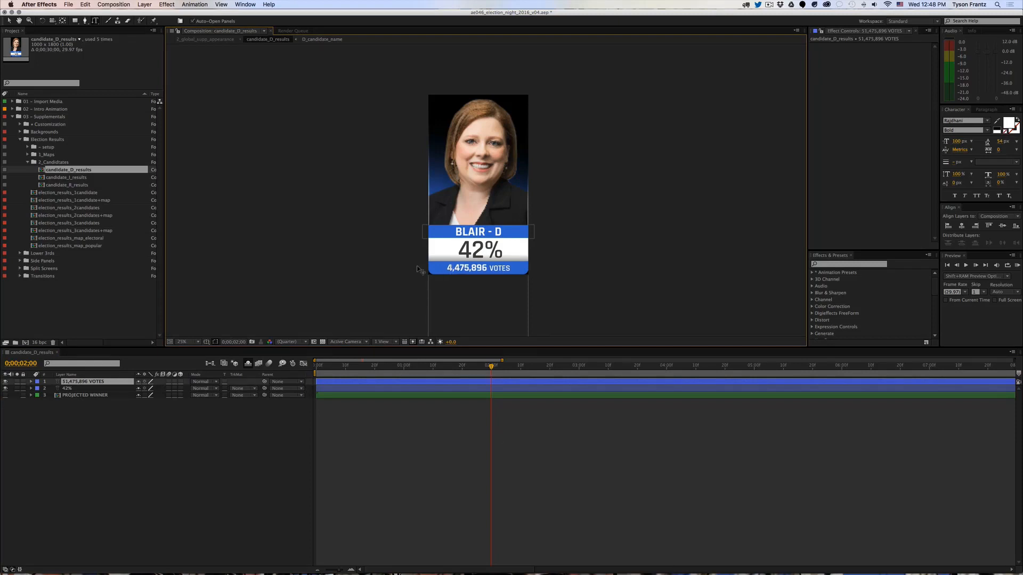
pyautogui.press('BackSpace')
pyautogui.write('36')
pyautogui.press('Delete')
pyautogui.press('Delete')
pyautogui.press('Delete')
pyautogui.write('101')
pyautogui.click(530, 406)
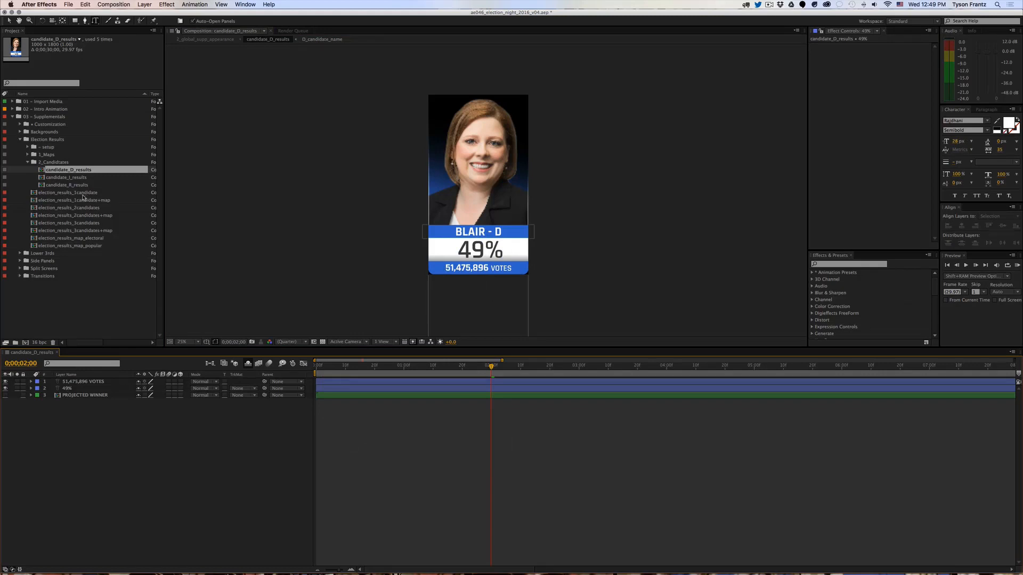
# Step: Close the candidate_D_results composition and collapse the 2_Candidates folder
pyautogui.click(74, 177)
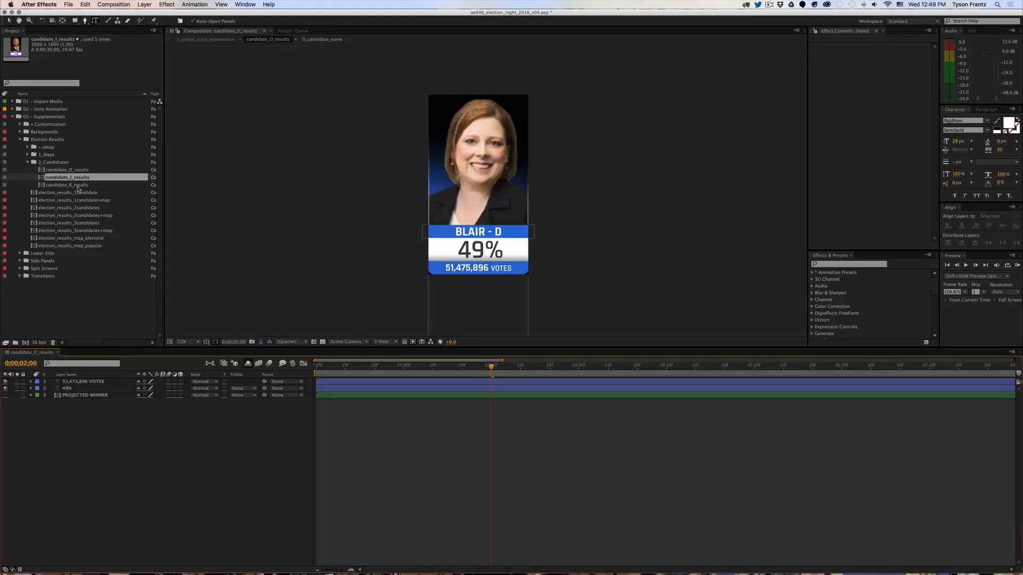
pyautogui.click(78, 186)
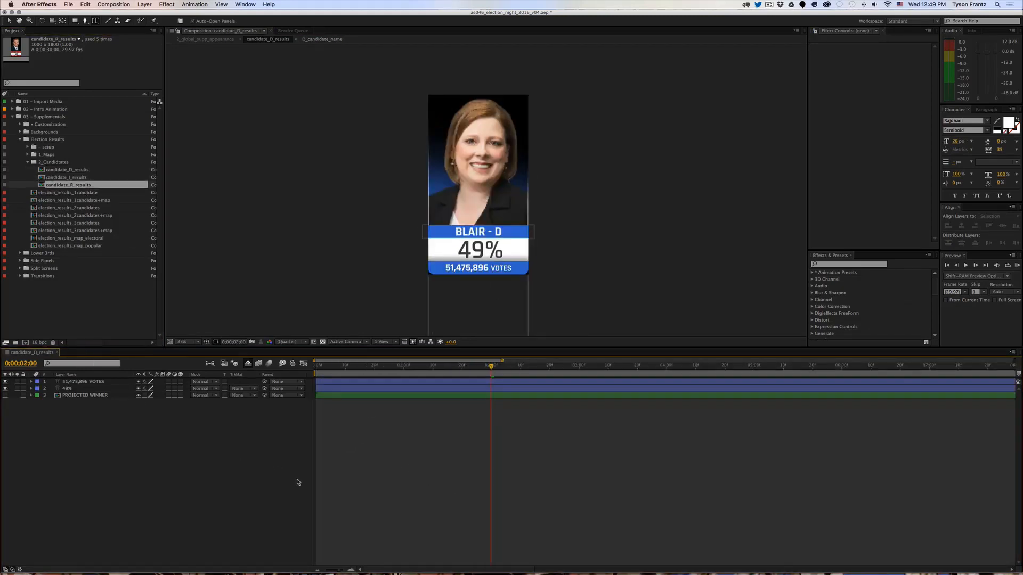
pyautogui.press('super+w')
pyautogui.click(30, 164)
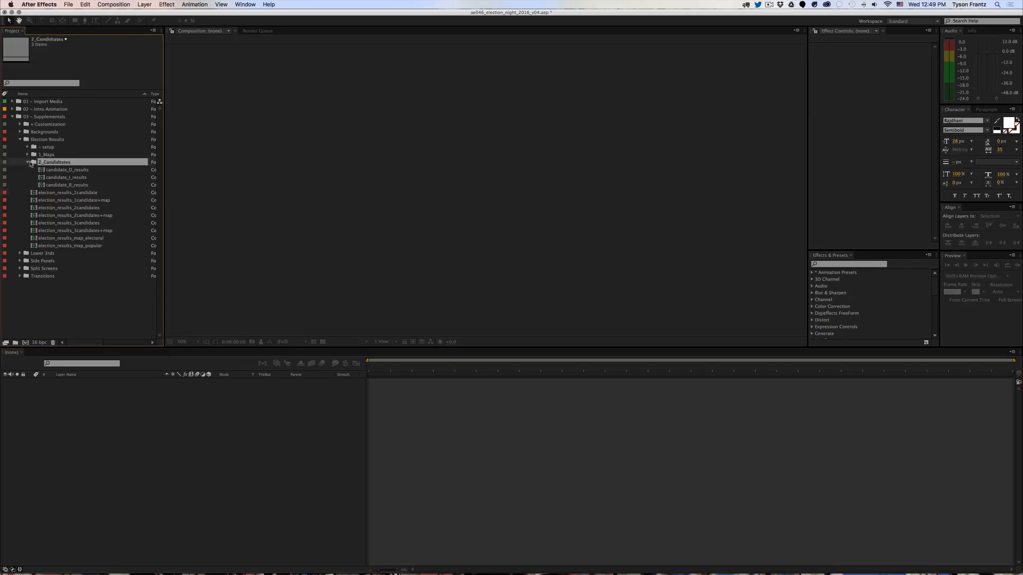
pyautogui.click(29, 162)
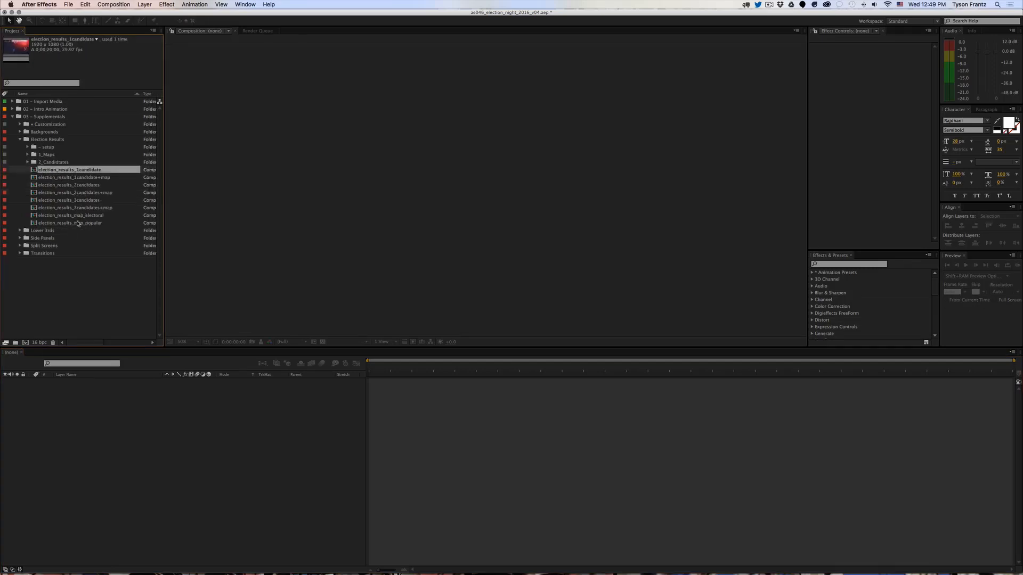
# Step: Open the election_results_1candidate composition and preview the candidate reveal over its first three seconds
pyautogui.click(87, 177)
pyautogui.click(88, 170)
pyautogui.click(91, 179)
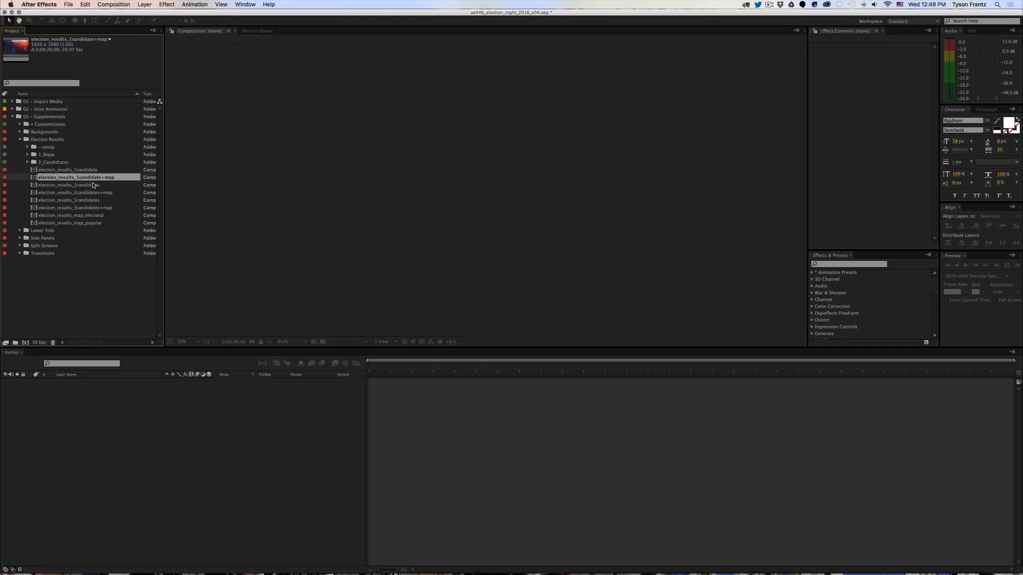
pyautogui.doubleClick(89, 170)
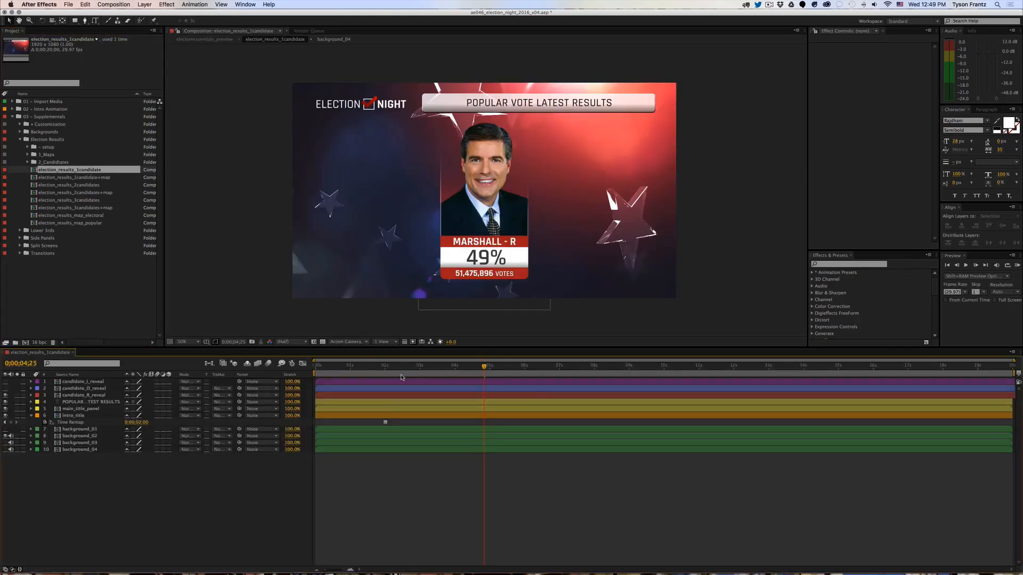
pyautogui.moveTo(392, 366); pyautogui.dragTo(360, 367)
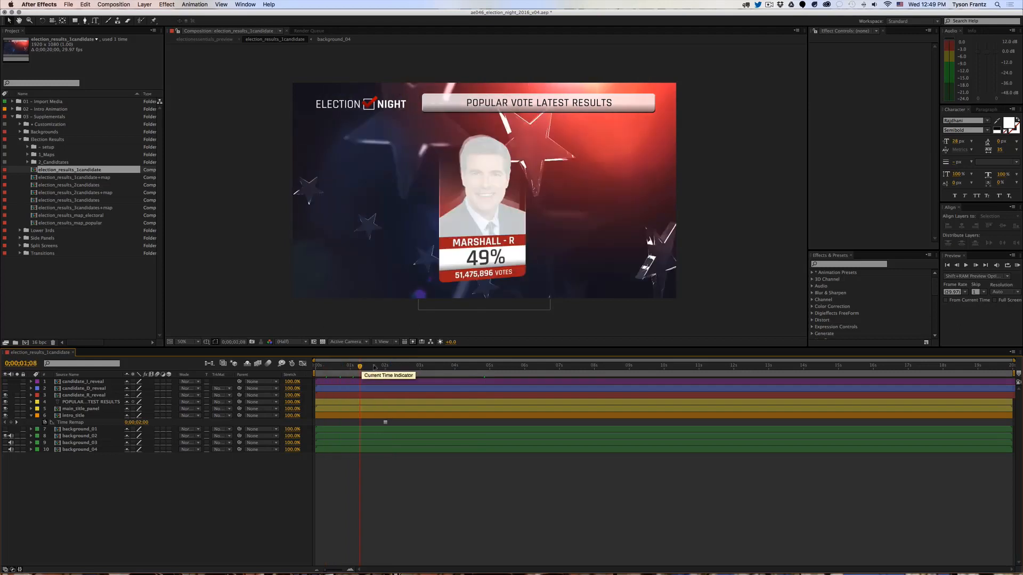
pyautogui.click(420, 367)
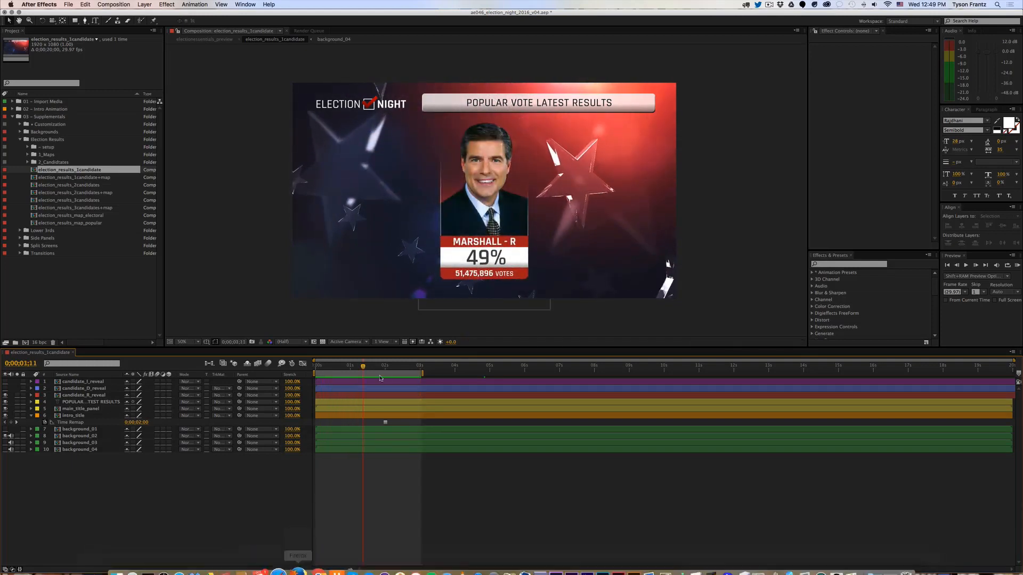
# Step: Show the Democratic and Independent reveal layers in turn in place of candidate_R_reveal, and restore the Republican layer's visibility
pyautogui.click(84, 395)
pyautogui.click(5, 395)
pyautogui.click(6, 388)
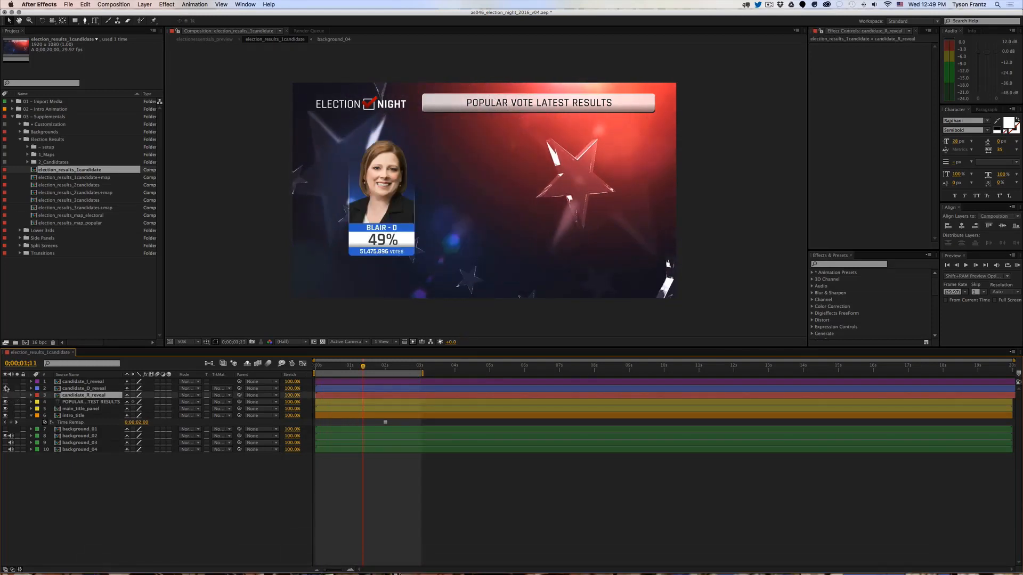
pyautogui.click(6, 389)
pyautogui.click(5, 381)
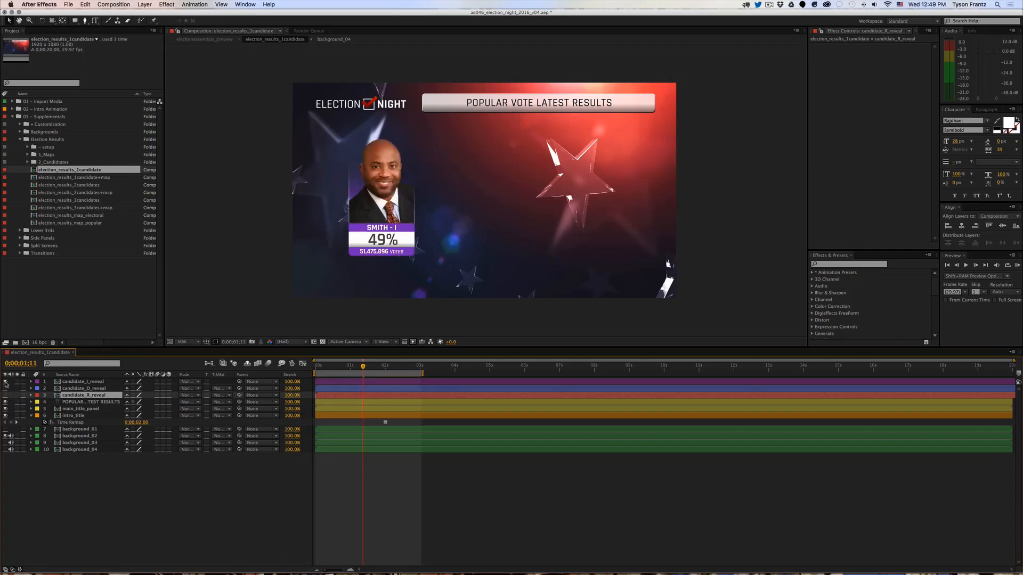
pyautogui.click(6, 382)
pyautogui.click(6, 381)
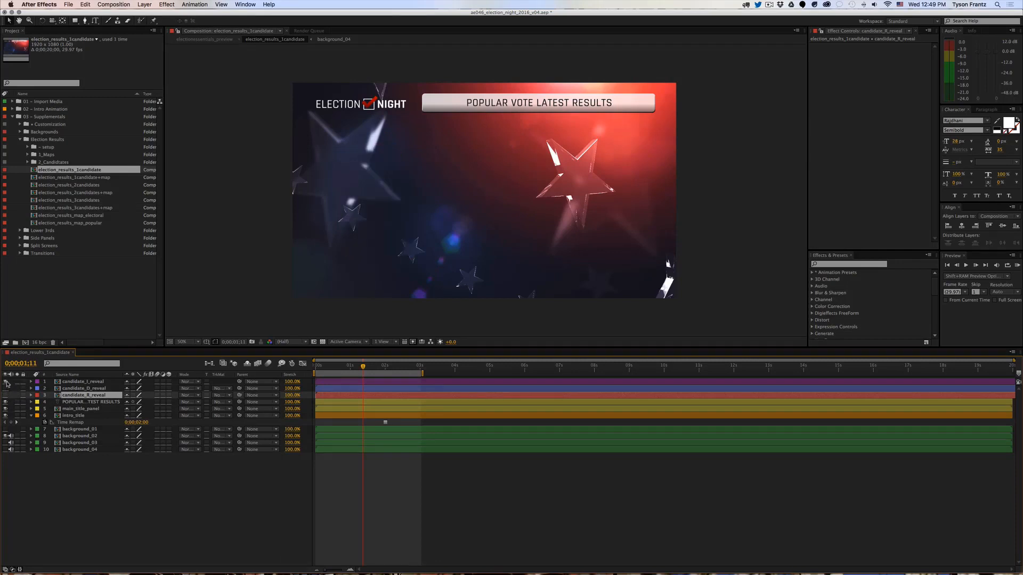
pyautogui.click(6, 381)
pyautogui.click(5, 395)
pyautogui.click(341, 514)
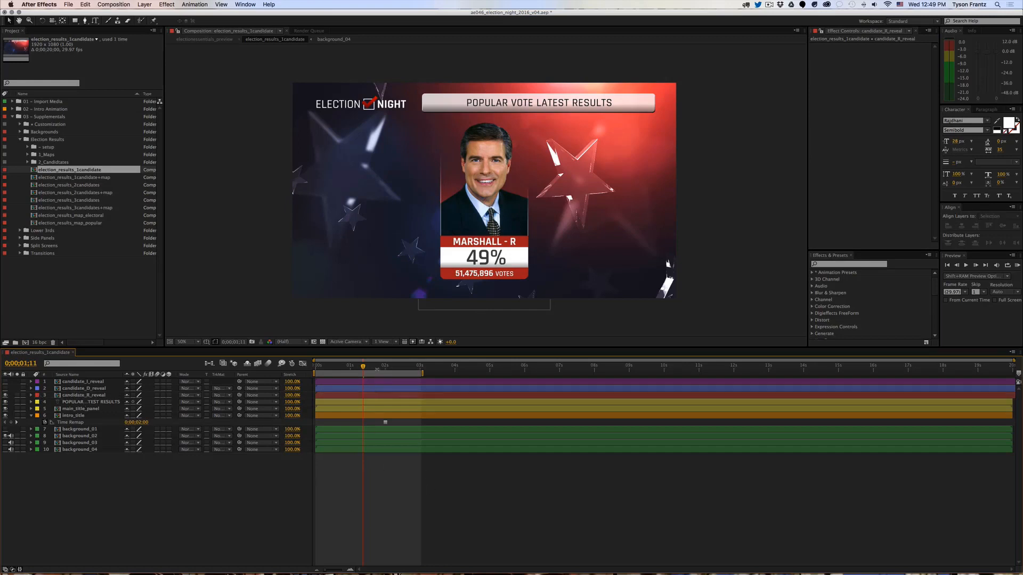
# Step: Open the election_results_1candidate+map composition, shorten its work area to three seconds and preview it
pyautogui.press('k')
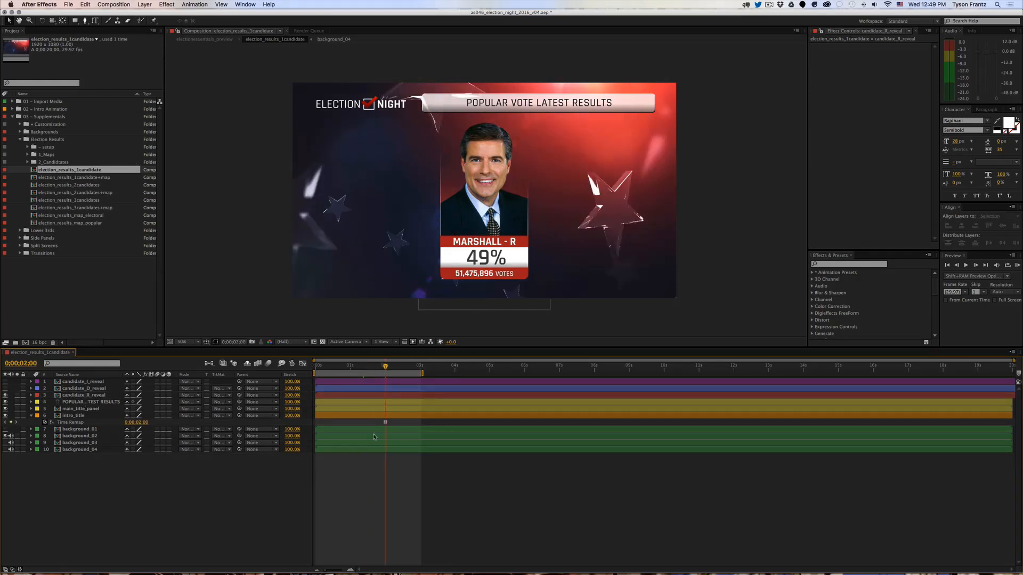
pyautogui.doubleClick(73, 178)
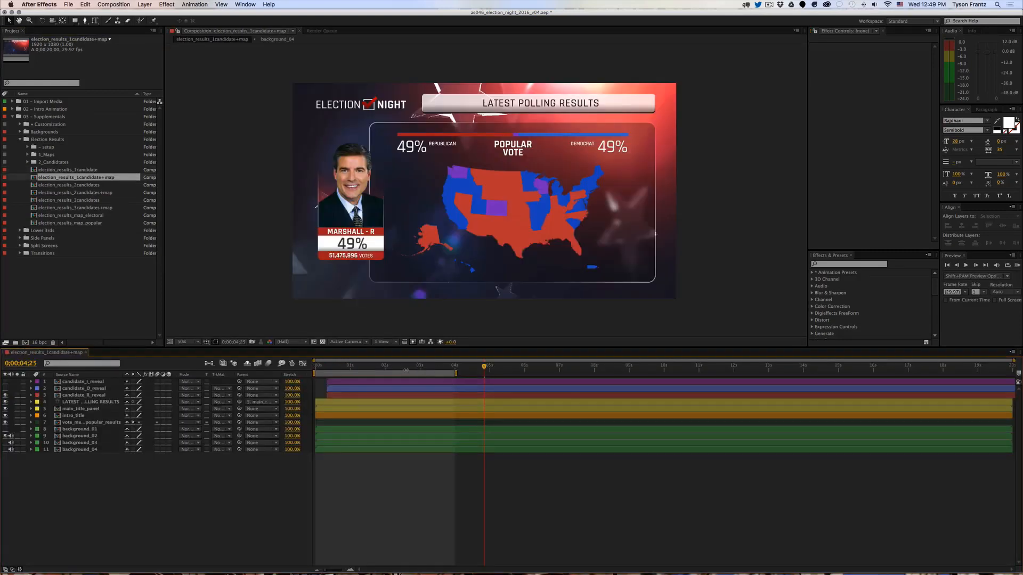
pyautogui.click(425, 368)
pyautogui.moveTo(422, 373); pyautogui.dragTo(419, 371)
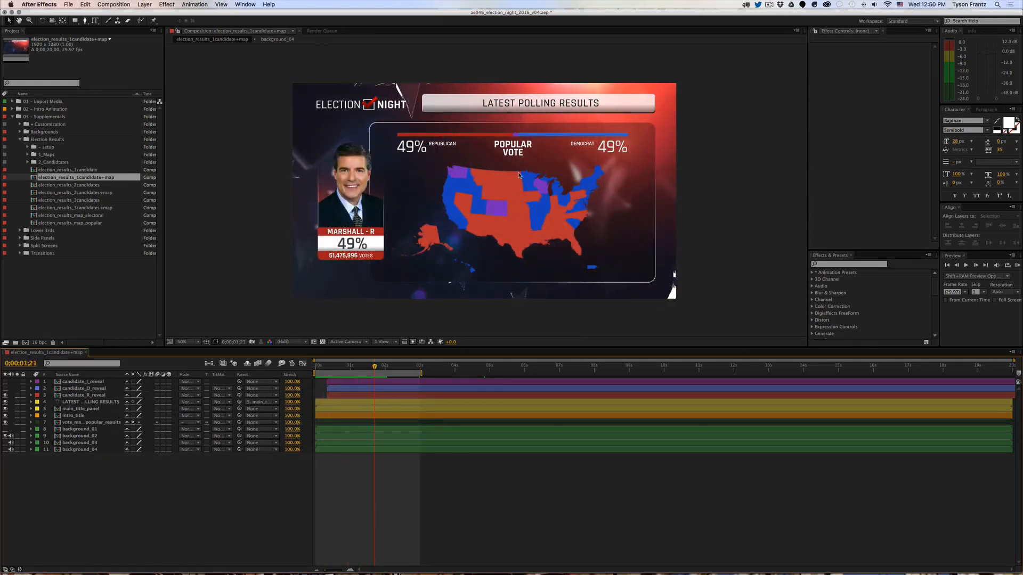
# Step: Duplicate the vote_map_popular_results layer, replace the upper copy with election_results_map_electoral and hide that copy
pyautogui.click(74, 422)
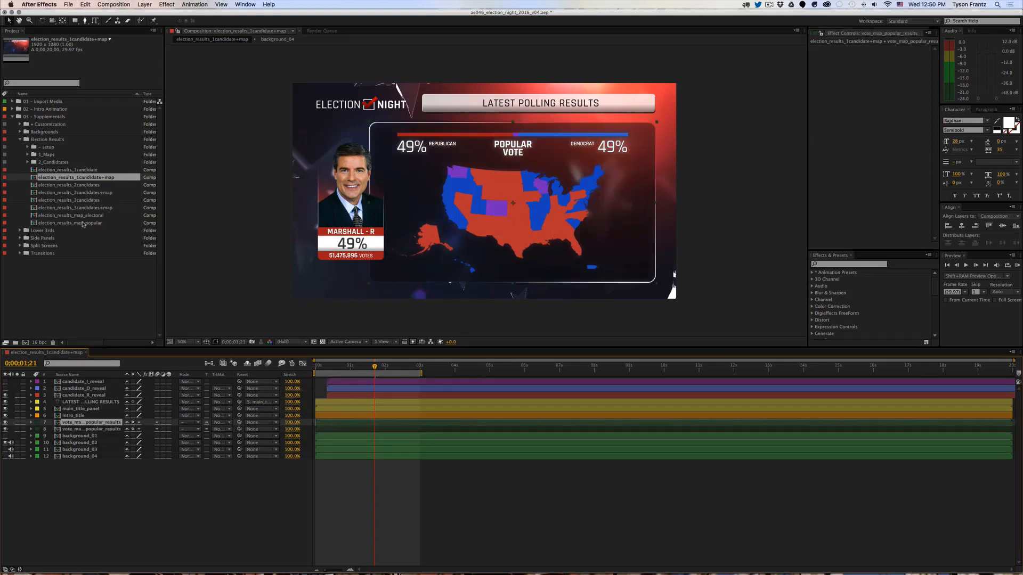
pyautogui.moveTo(75, 215); pyautogui.dragTo(101, 425)
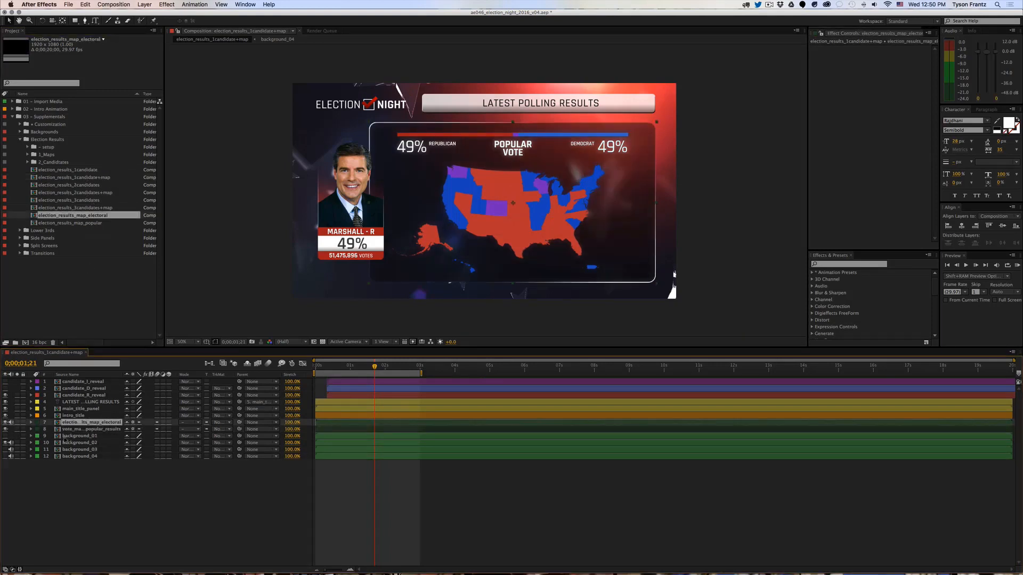
pyautogui.click(5, 429)
pyautogui.click(5, 421)
pyautogui.click(91, 429)
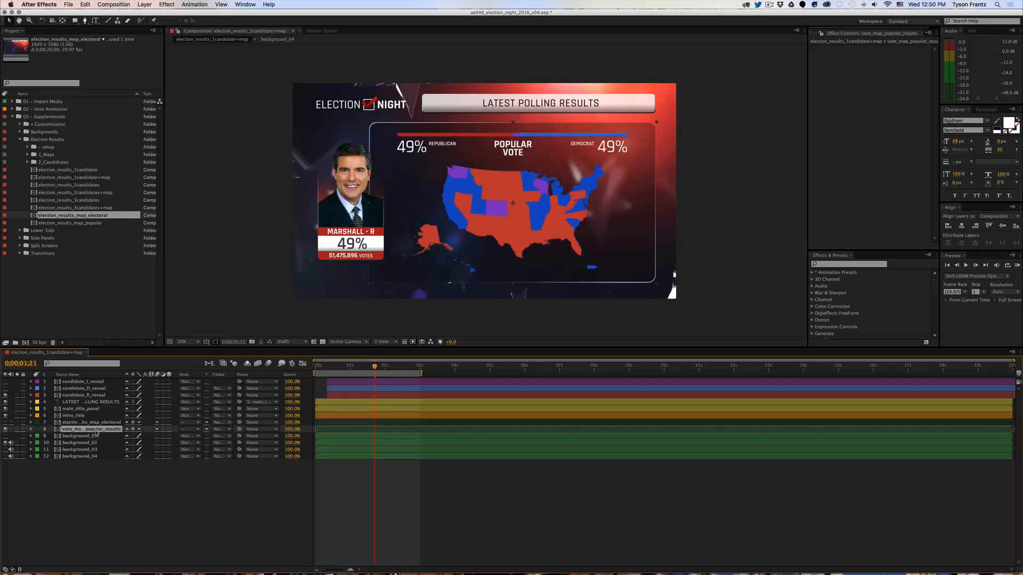
# Step: Widen the layer name column and compare the election_results_map_electoral layer with the popular vote map
pyautogui.moveTo(124, 375); pyautogui.dragTo(155, 375)
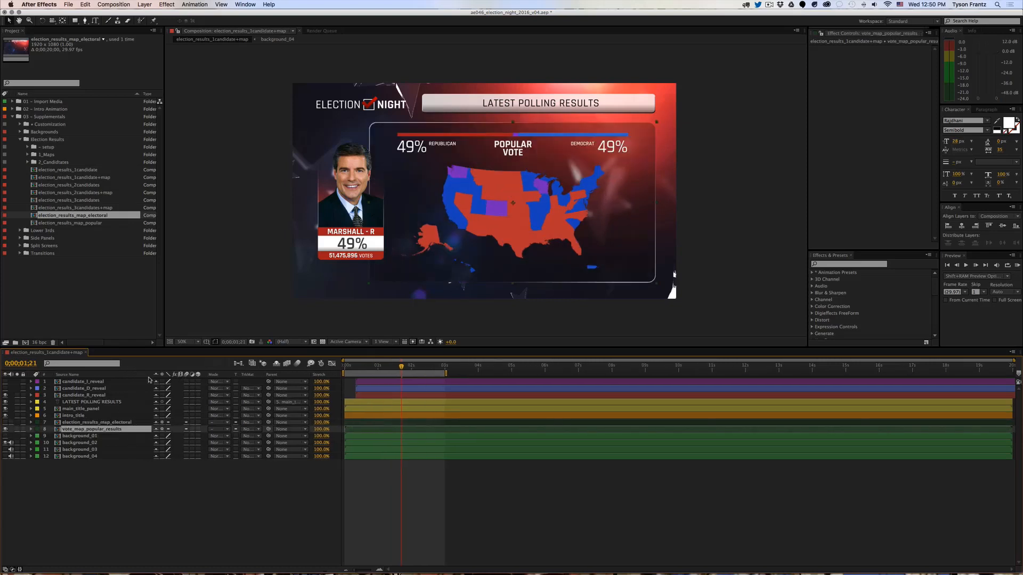
pyautogui.click(5, 429)
pyautogui.click(5, 422)
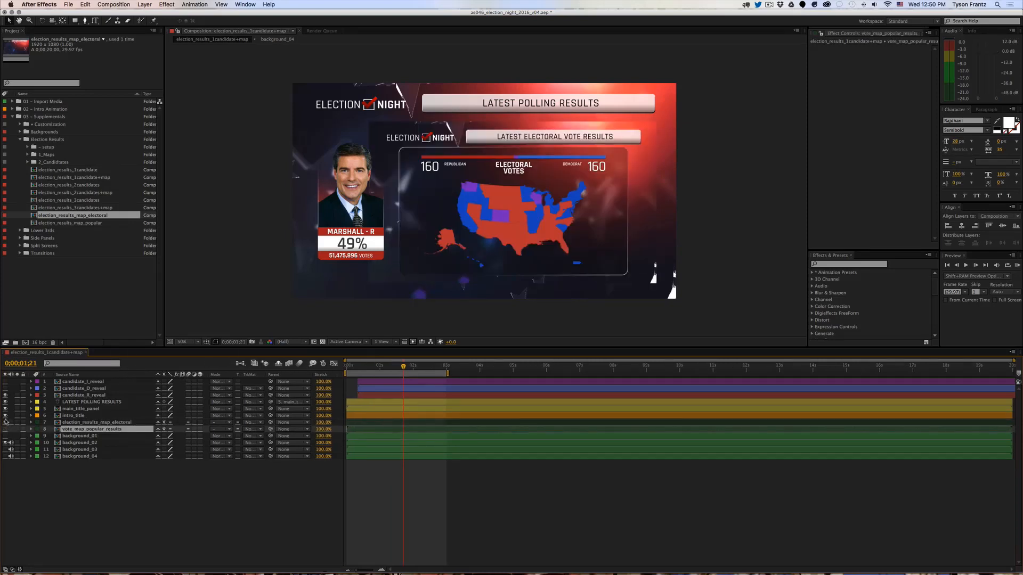
pyautogui.click(5, 422)
pyautogui.click(5, 429)
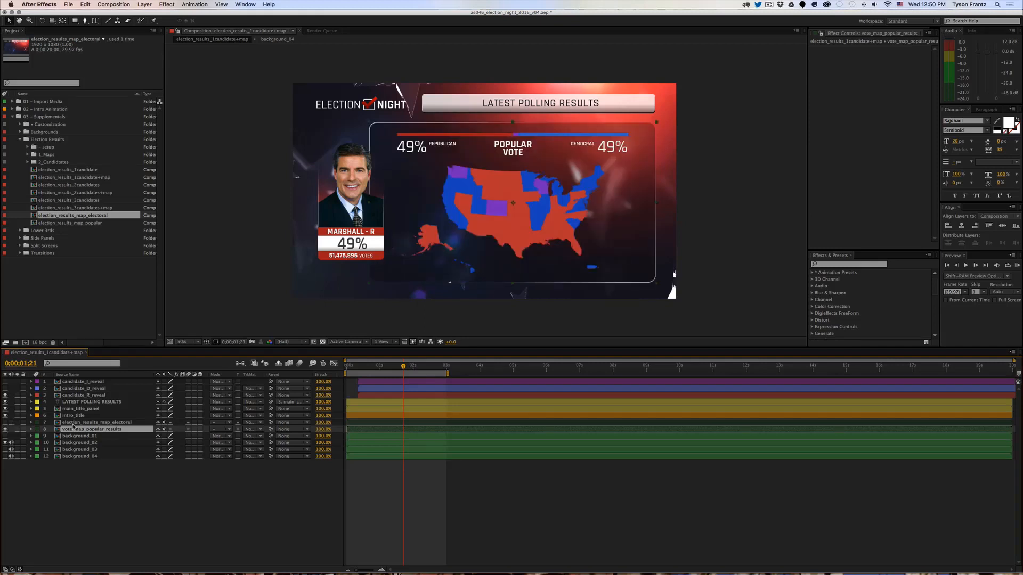
# Step: Replace the election_results_map_electoral layer with vote_map_electoral_results from the 1_Maps folder and show it instead of the popular vote map
pyautogui.click(91, 422)
pyautogui.click(28, 155)
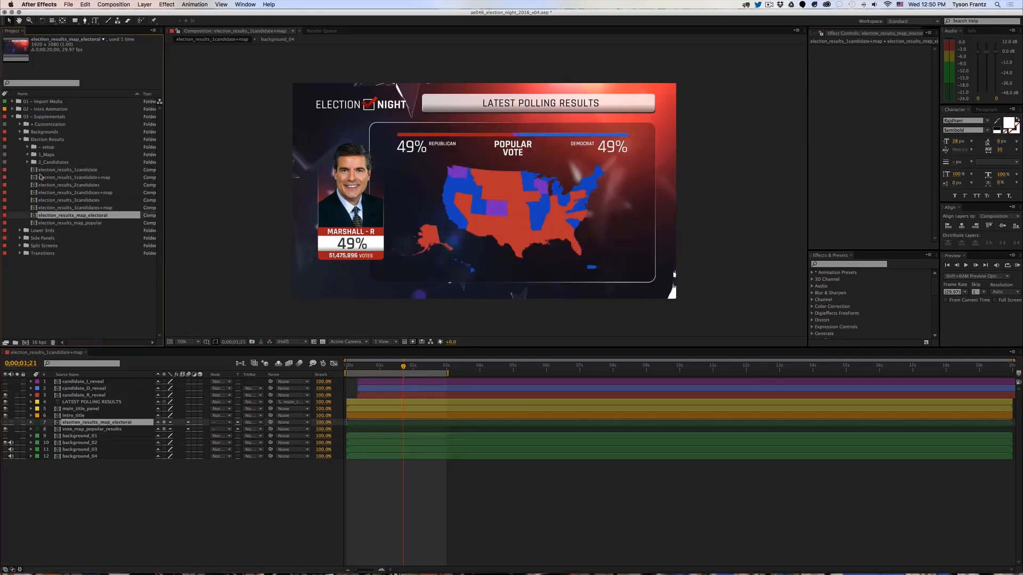
pyautogui.moveTo(68, 170); pyautogui.dragTo(5, 424)
pyautogui.click(5, 421)
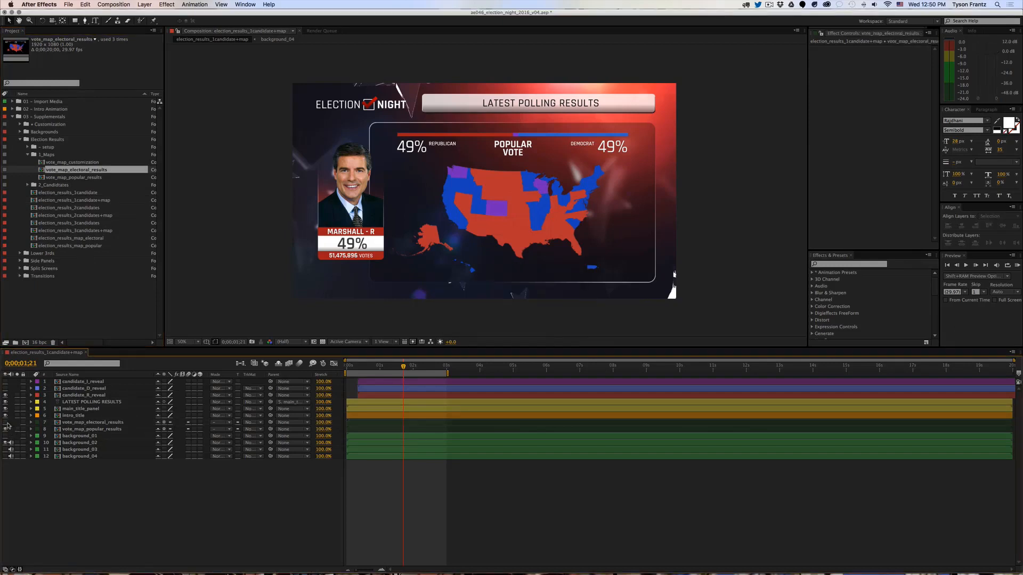
pyautogui.click(5, 429)
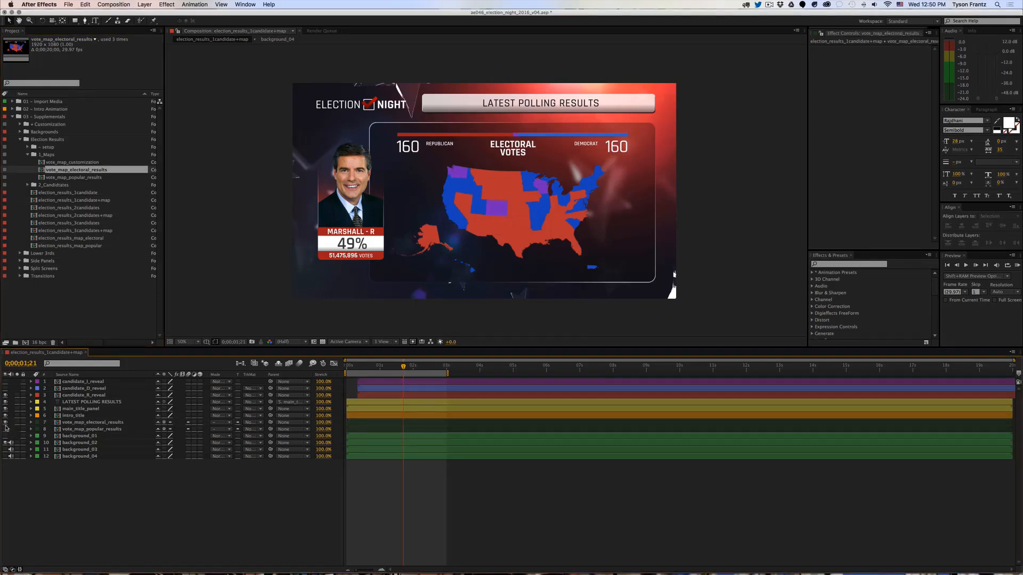
# Step: Switch the display between the popular and electoral vote map layers, ending with only vote_map_electoral_results shown
pyautogui.click(6, 422)
pyautogui.click(5, 430)
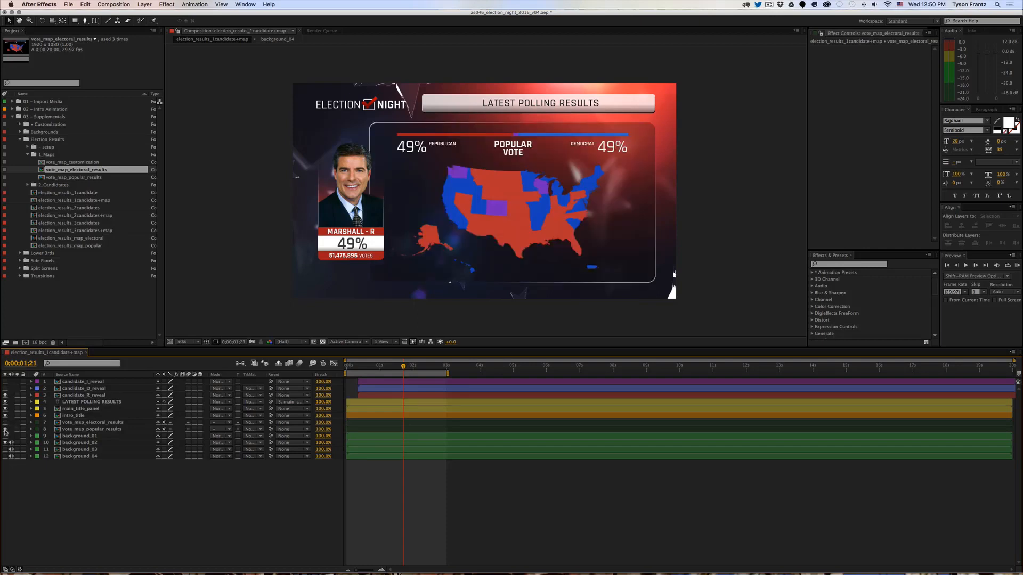
pyautogui.click(6, 430)
pyautogui.click(88, 436)
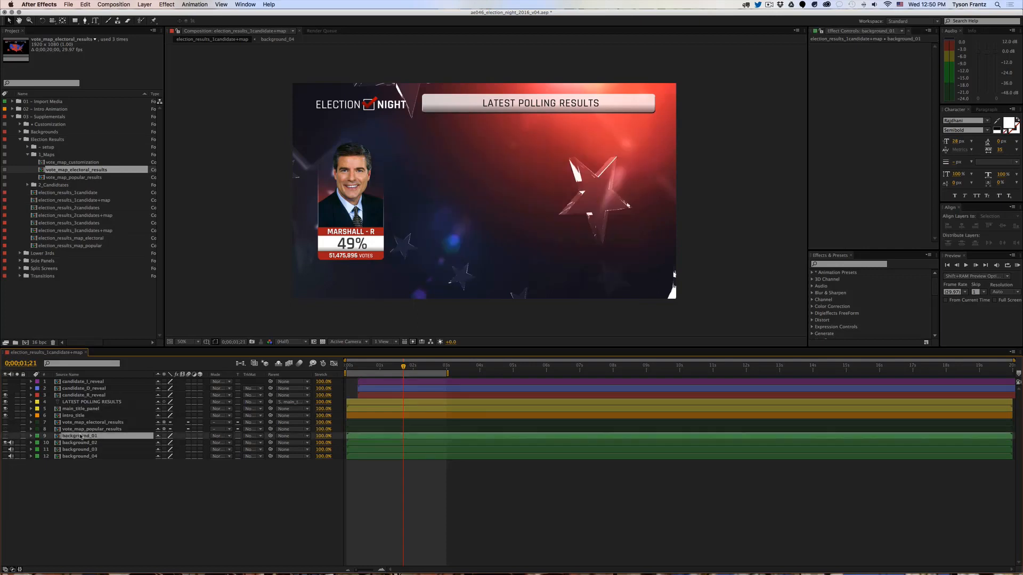
pyautogui.click(5, 422)
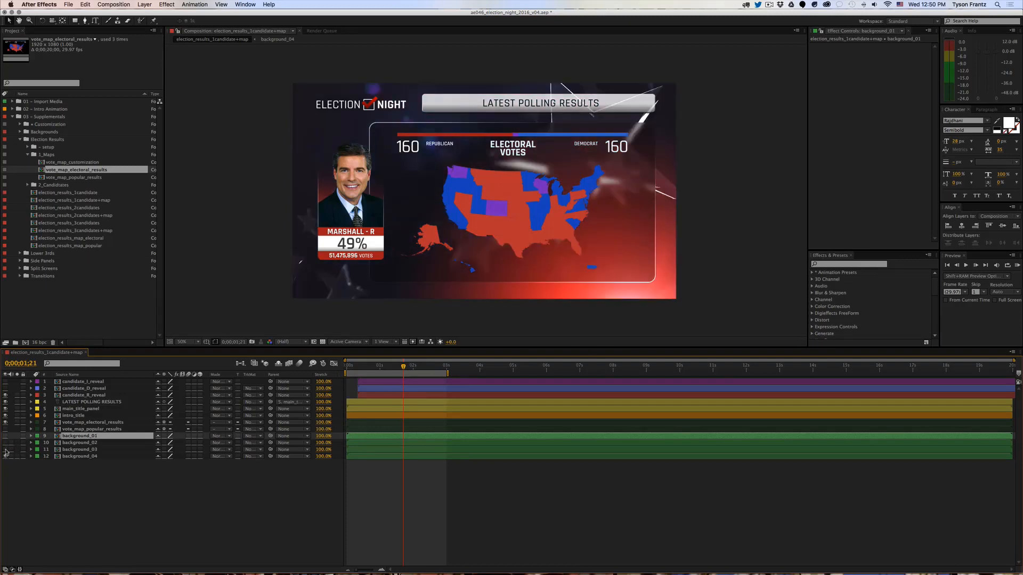
# Step: Switch the composition's visible background layer to background_03
pyautogui.click(6, 450)
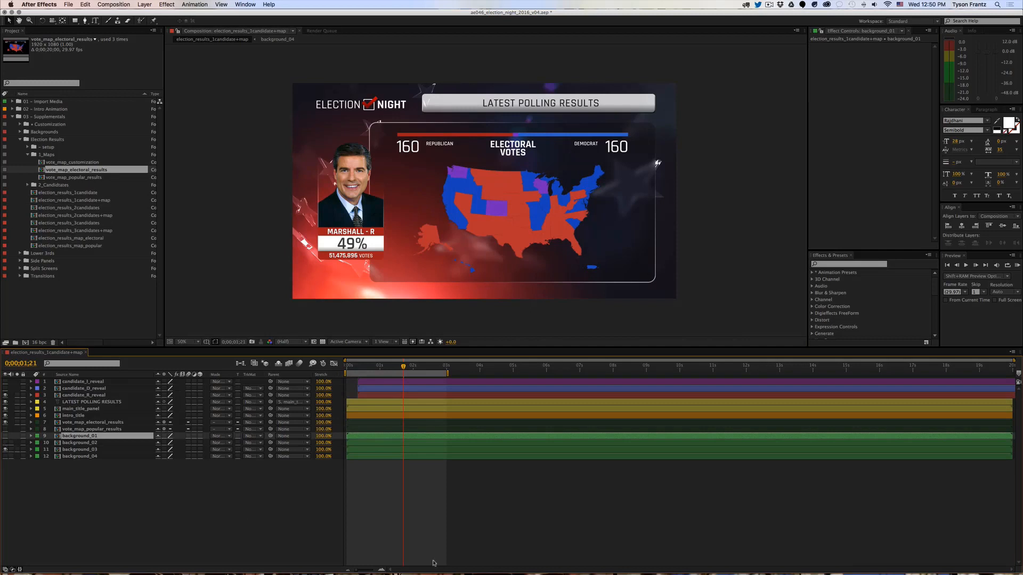
pyautogui.click(550, 563)
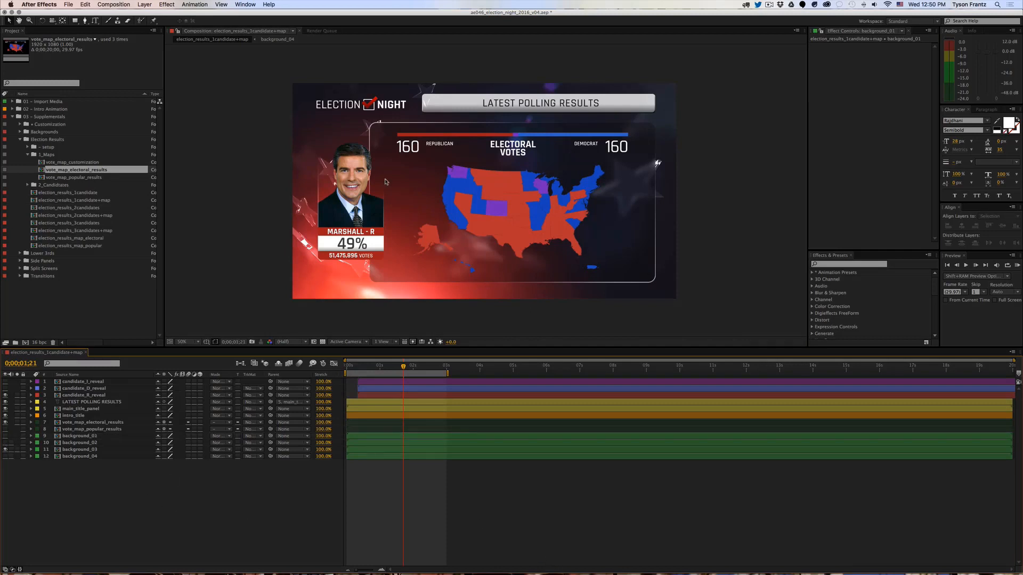
# Step: Change the main title text from LATEST POLLING RESULTS to CUSTOMIZABLE TITLE and close the composition
pyautogui.doubleClick(550, 104)
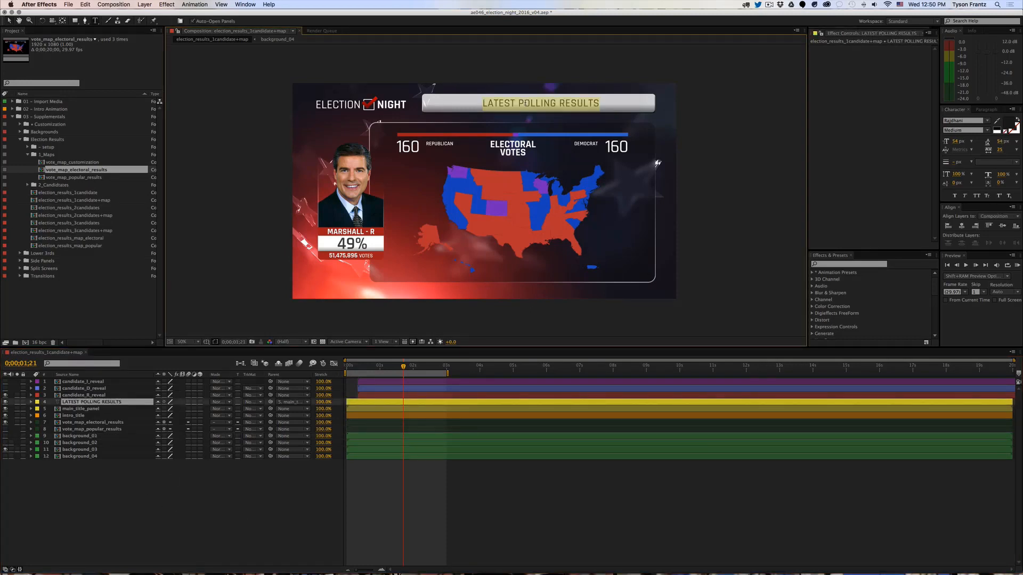
pyautogui.write('CUT')
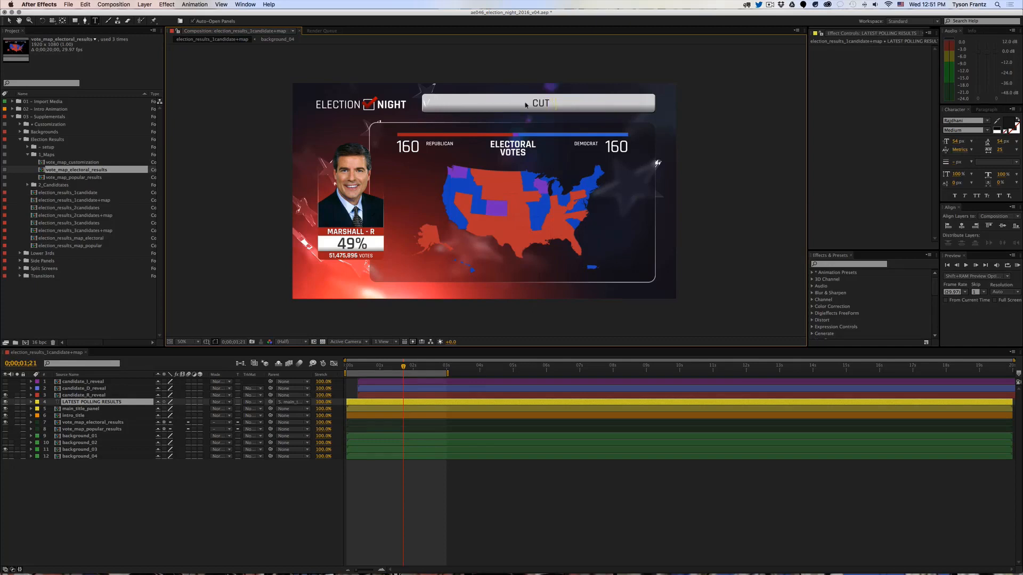
pyautogui.press('BackSpace')
pyautogui.write('STOMIZABLE TITLE')
pyautogui.click(535, 476)
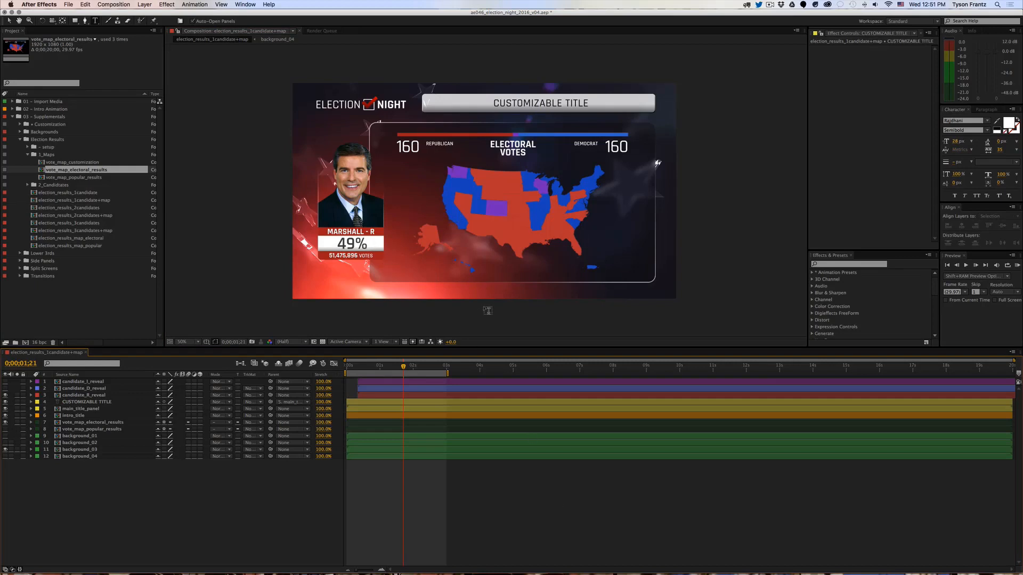
pyautogui.press('v')
pyautogui.press('super+w')
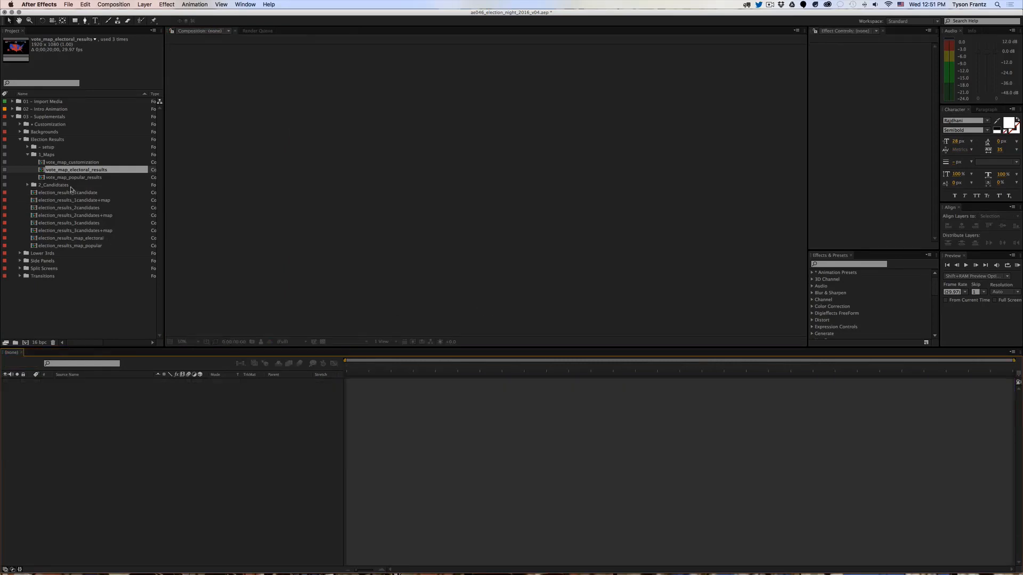
# Step: Collapse the 1_Maps folder and preview the election_results_2candidates, election_results_3candidates and election_results_3candidates+map compositions, closing each one
pyautogui.click(27, 154)
pyautogui.click(86, 193)
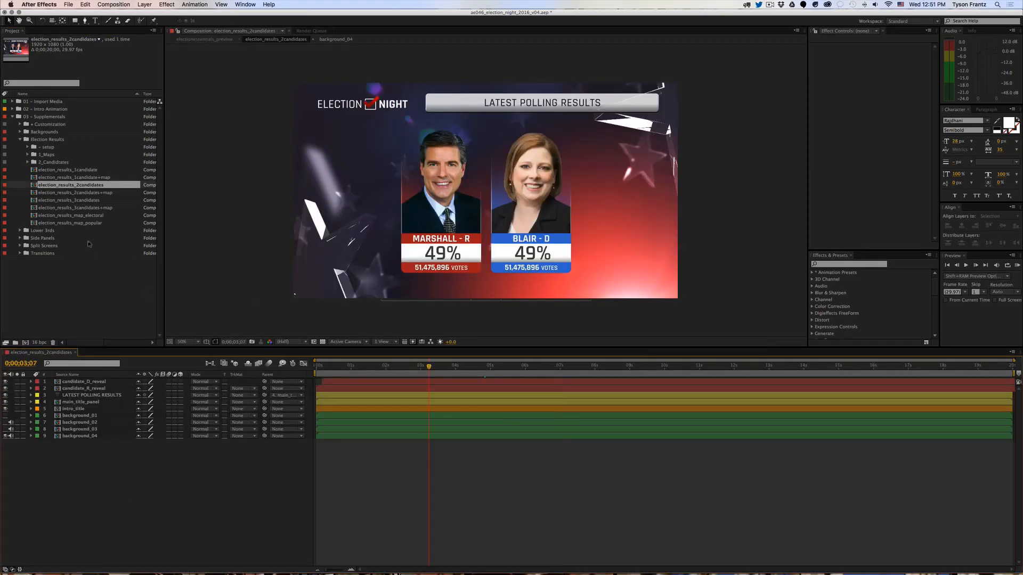
pyautogui.press('super+w')
pyautogui.doubleClick(84, 202)
pyautogui.press('super+w')
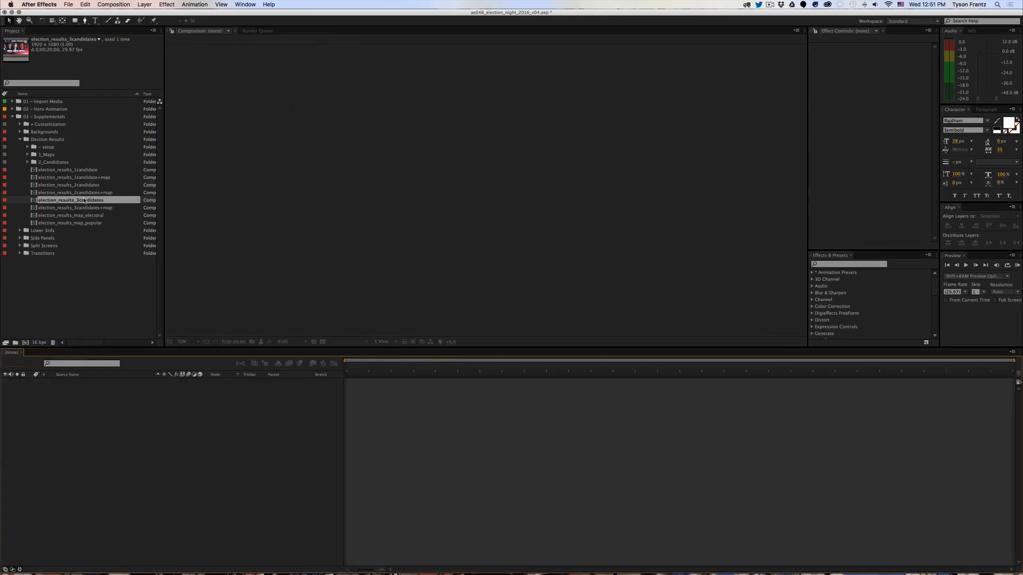
pyautogui.click(88, 207)
pyautogui.doubleClick(88, 208)
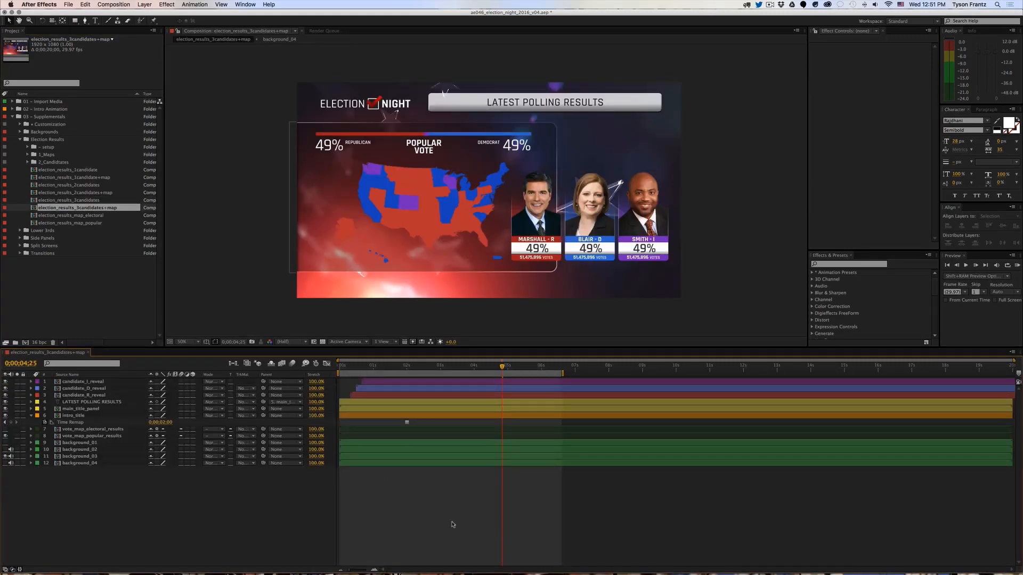
pyautogui.press('super+w')
# Step: Preview the election_results_map_electoral and election_results_map_popular compositions, close both, and collapse the Election Results folder
pyautogui.click(82, 217)
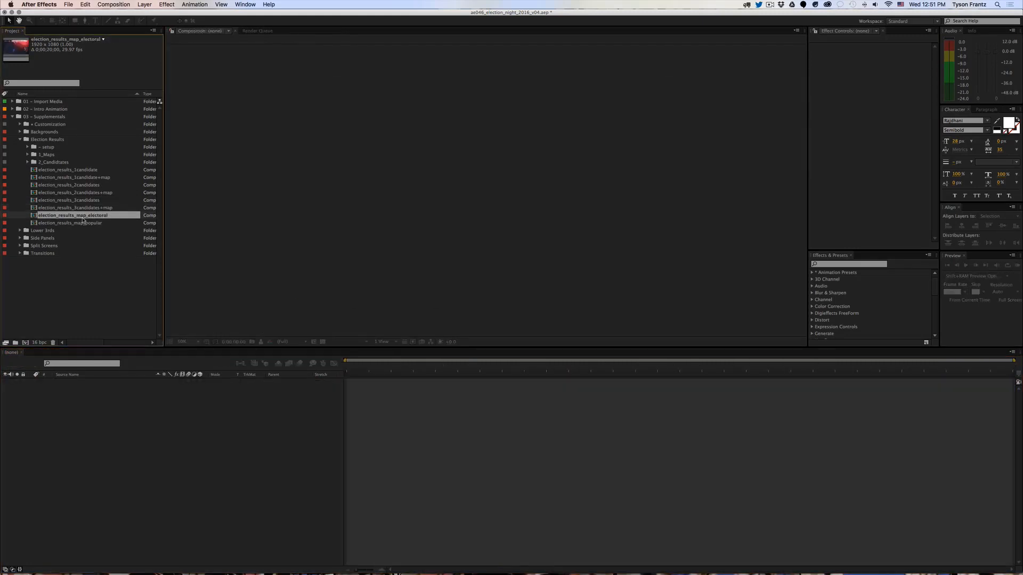
pyautogui.doubleClick(82, 217)
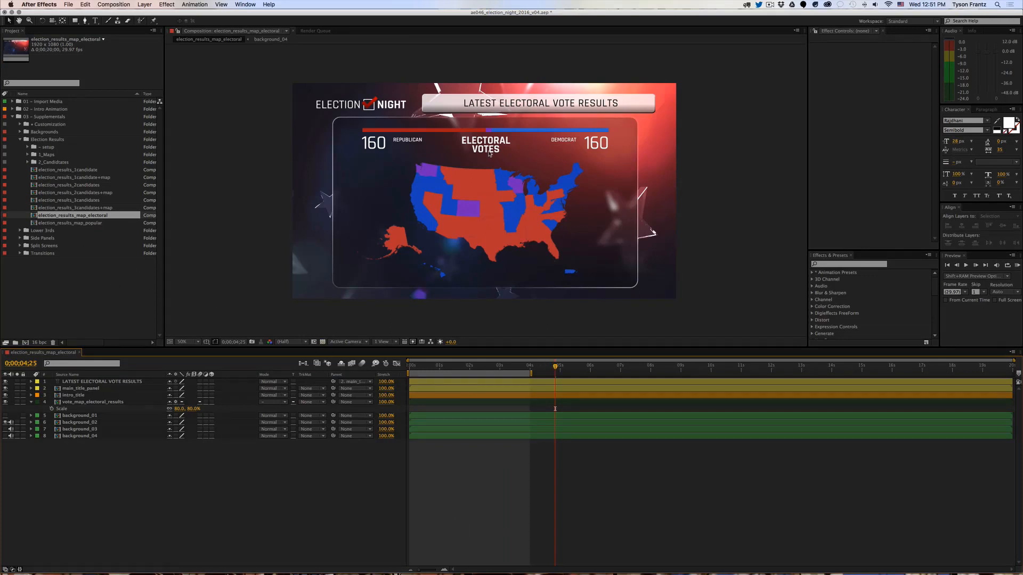
pyautogui.doubleClick(71, 222)
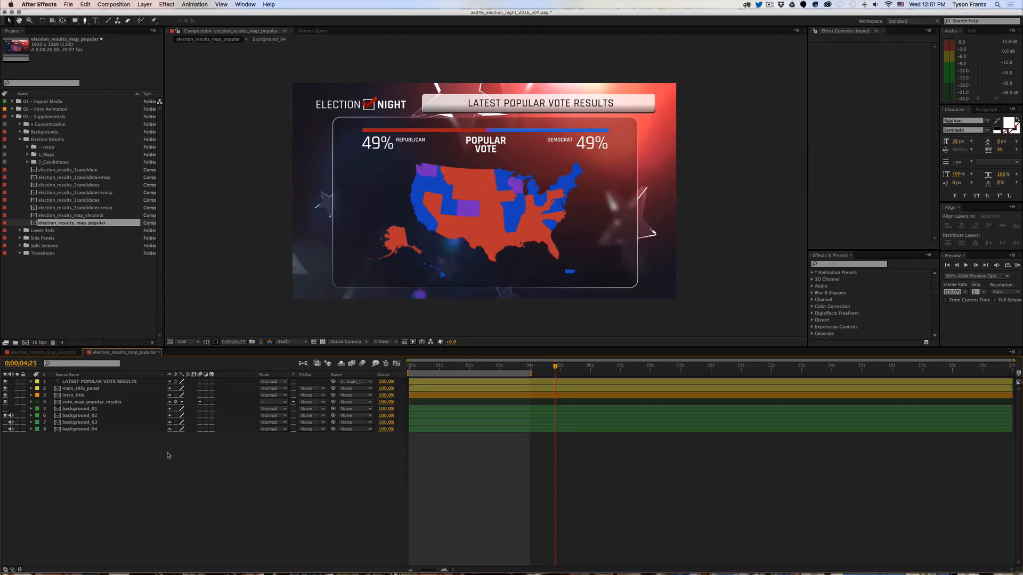
pyautogui.press('super+w')
pyautogui.press('super+w')
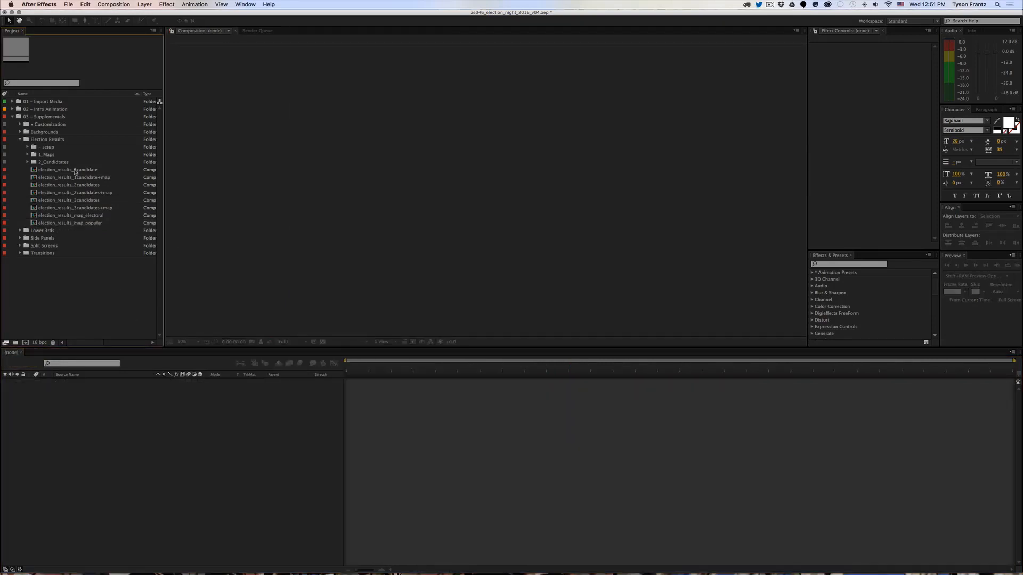
pyautogui.click(55, 140)
pyautogui.click(20, 139)
pyautogui.click(44, 230)
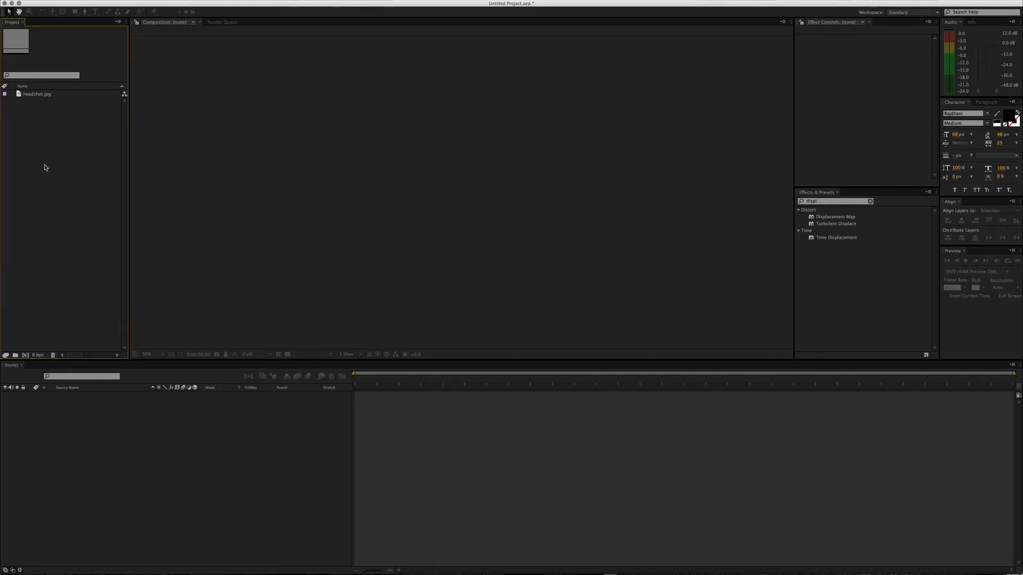
# Step: Create a composition from headshot.jpg and set the project color depth to 16 bits per channel
pyautogui.click(36, 95)
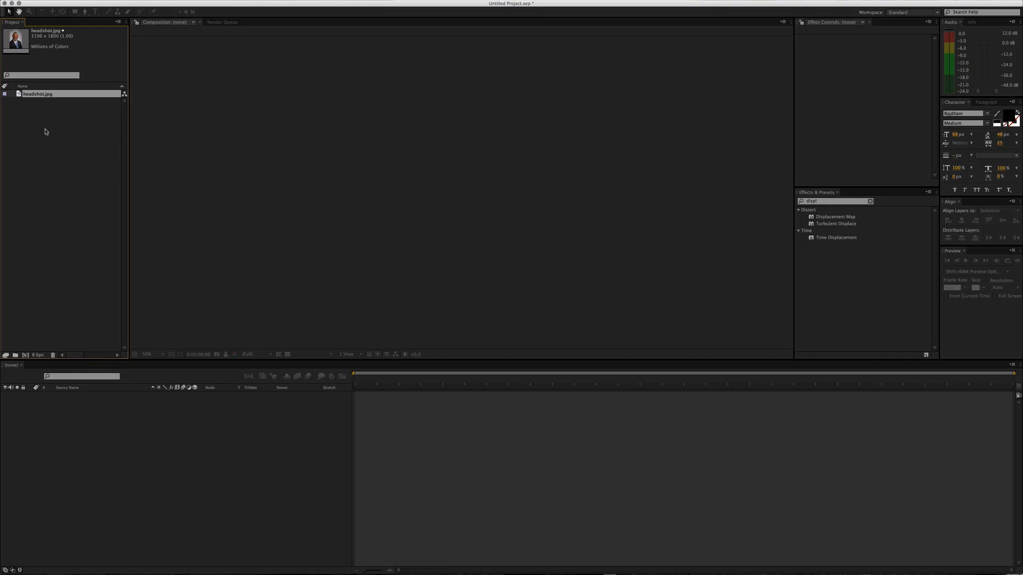
pyautogui.click(45, 111)
pyautogui.click(41, 96)
pyautogui.moveTo(32, 96); pyautogui.dragTo(25, 355)
pyautogui.keyDown('alt'); pyautogui.click(37, 355); pyautogui.keyUp('alt')
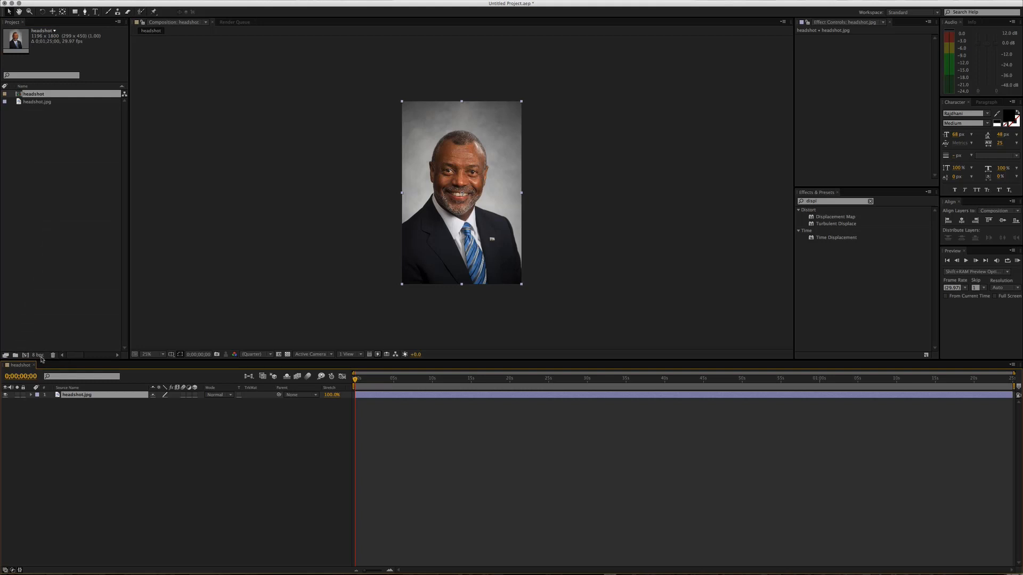
# Step: Enlarge the composition viewer over the timeline and magnify the headshot to 100%, framing the head and shoulders
pyautogui.click(382, 178)
pyautogui.moveTo(381, 179); pyautogui.dragTo(379, 168)
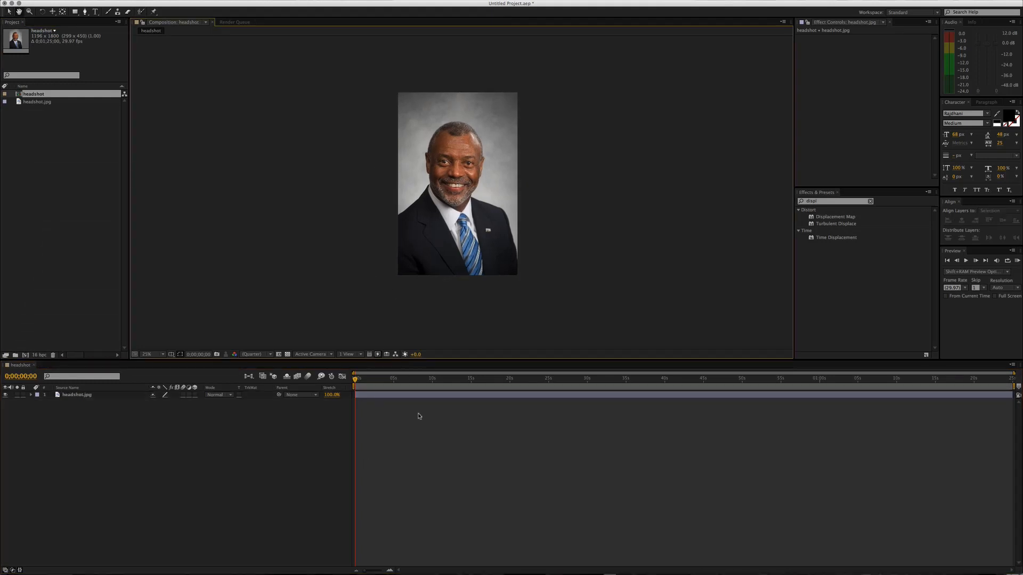
pyautogui.click(427, 444)
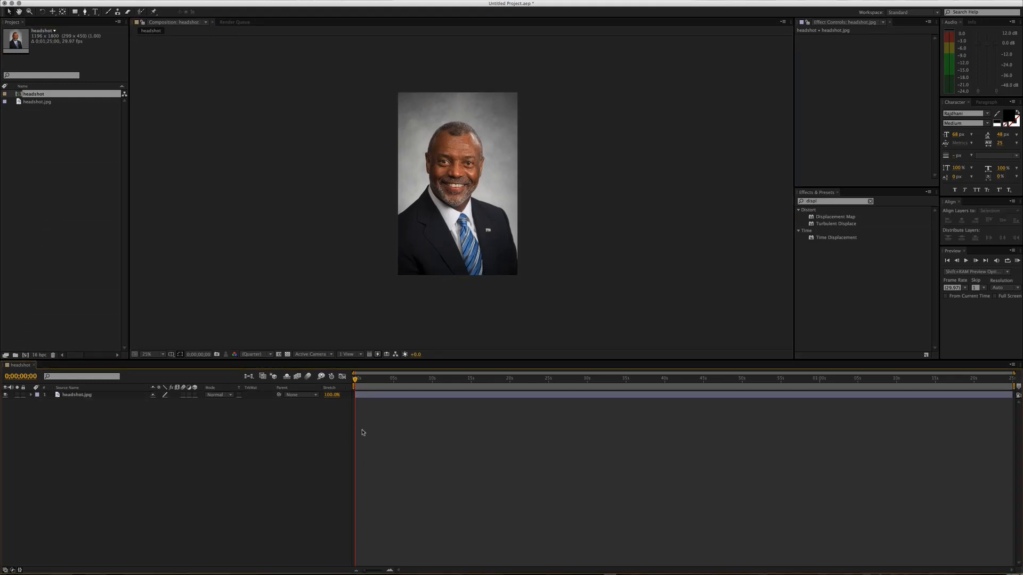
pyautogui.press('.')
pyautogui.moveTo(425, 217); pyautogui.dragTo(421, 228)
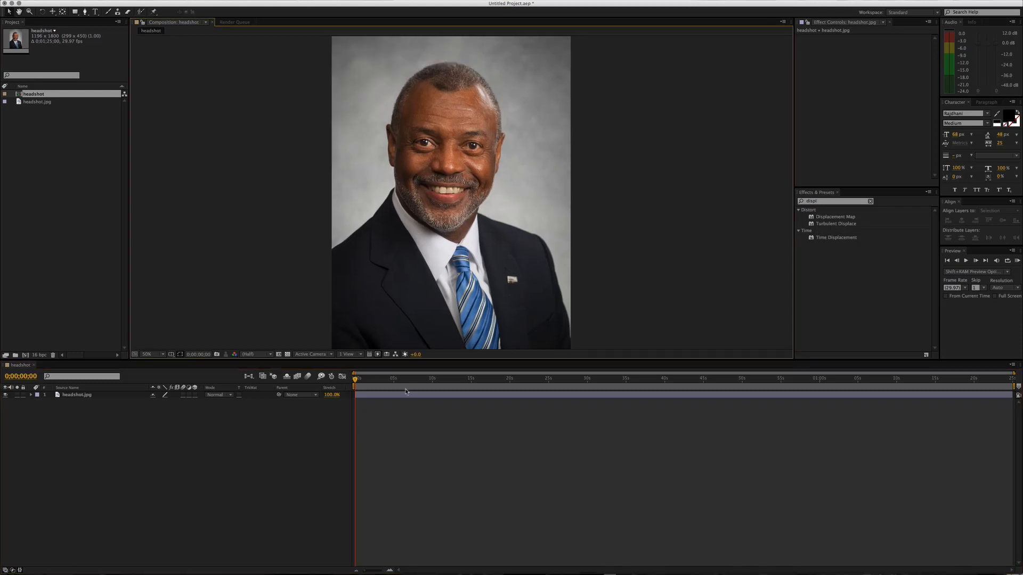
pyautogui.moveTo(401, 359); pyautogui.dragTo(401, 456)
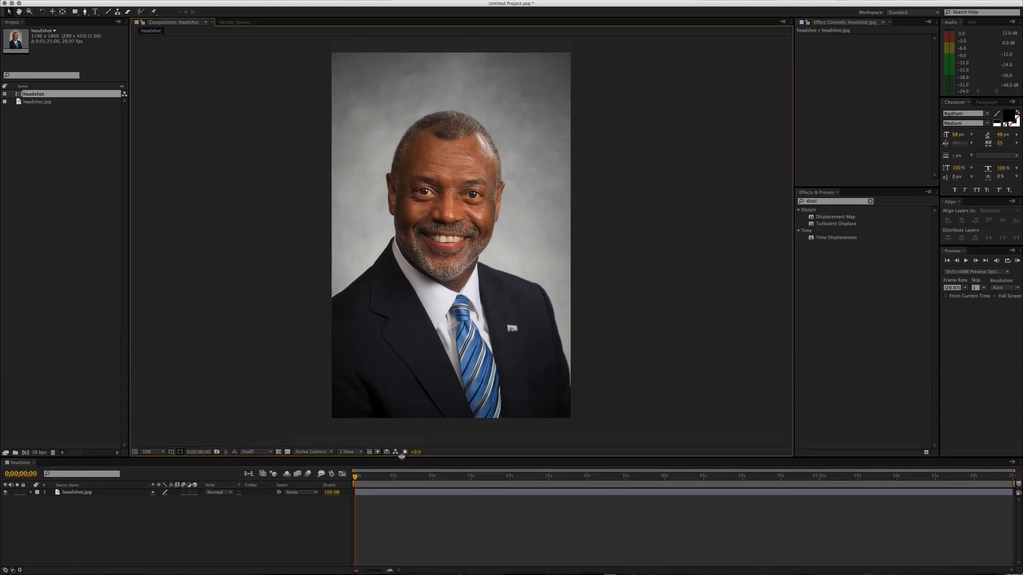
pyautogui.press('.')
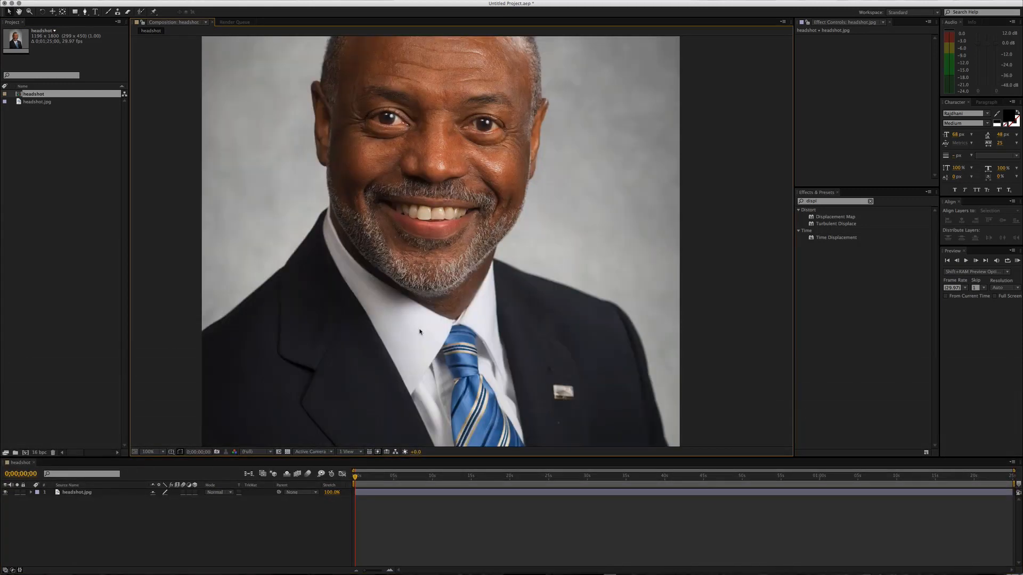
pyautogui.moveTo(432, 220); pyautogui.dragTo(447, 259)
pyautogui.moveTo(454, 313); pyautogui.dragTo(450, 314)
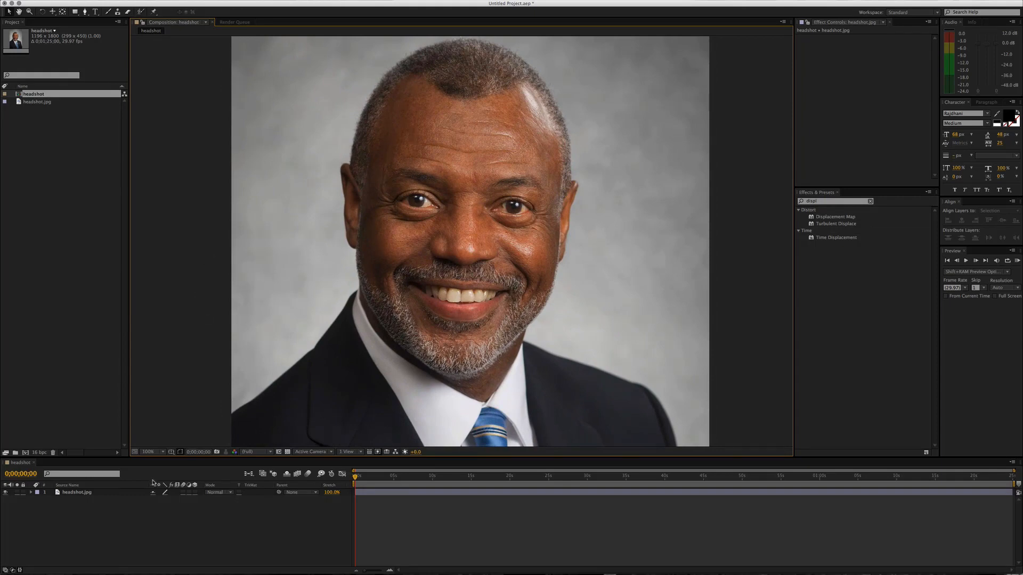
# Step: Activate the Pen tool on the headshot.jpg layer and frame the jacket shoulder at the image's edge at 200% magnification
pyautogui.click(94, 494)
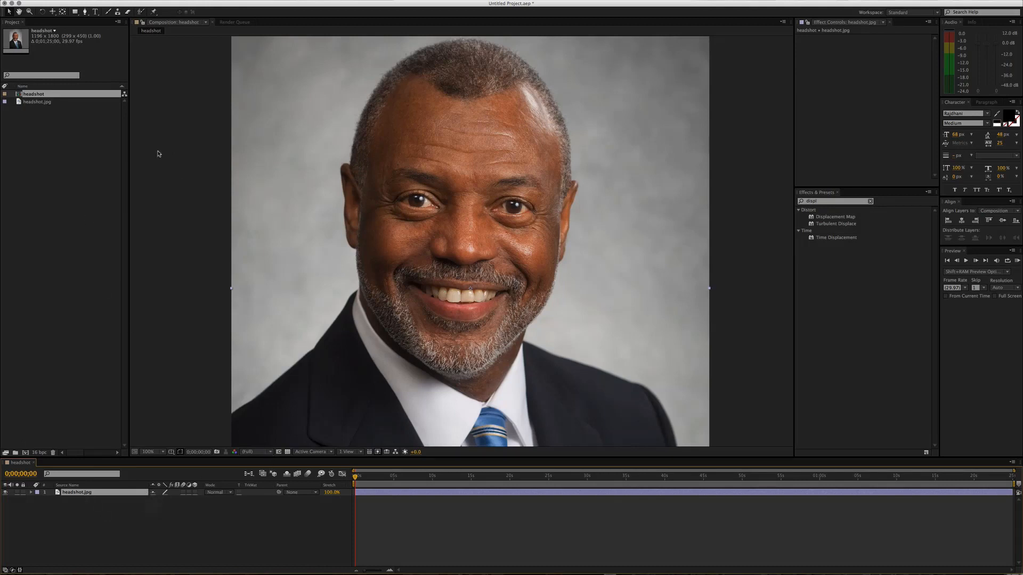
pyautogui.click(85, 11)
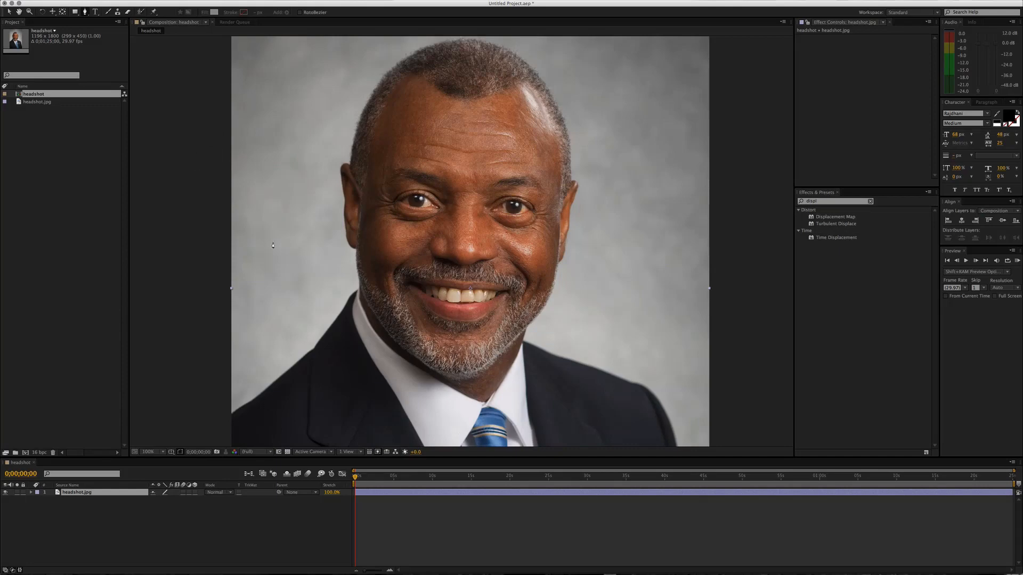
pyautogui.scroll(-3, 256, 403)
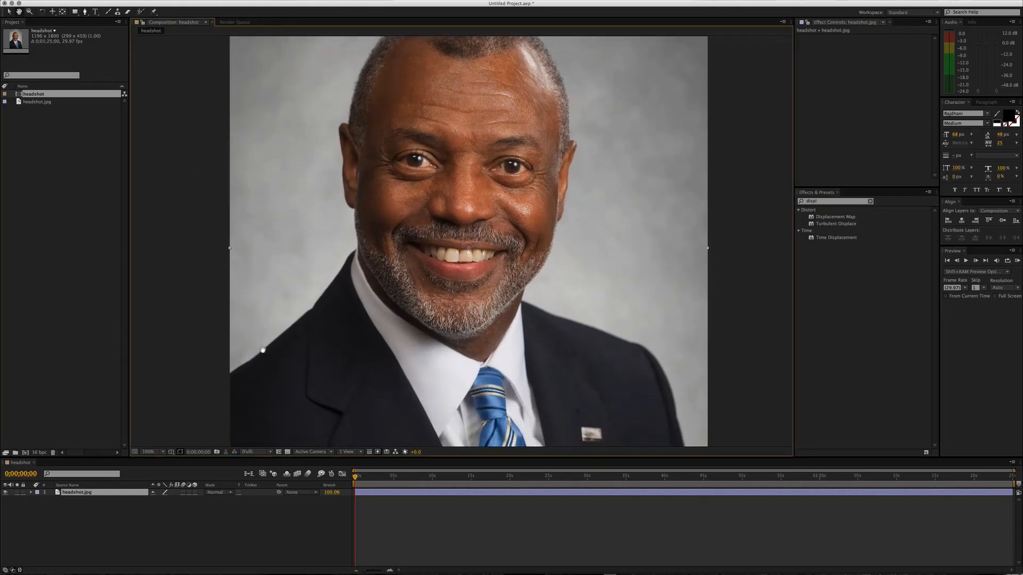
pyautogui.press('.')
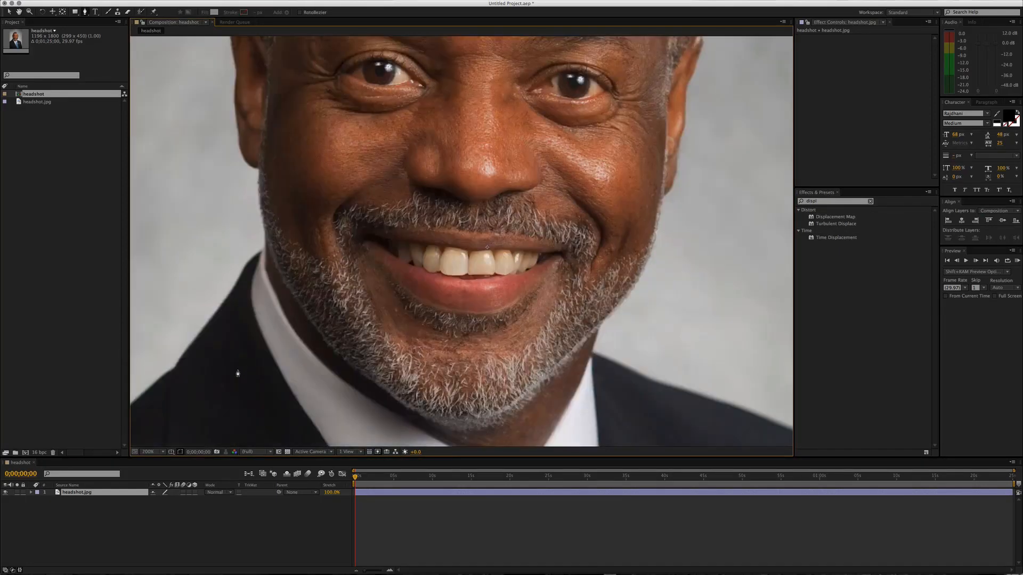
pyautogui.moveTo(239, 365); pyautogui.dragTo(415, 299)
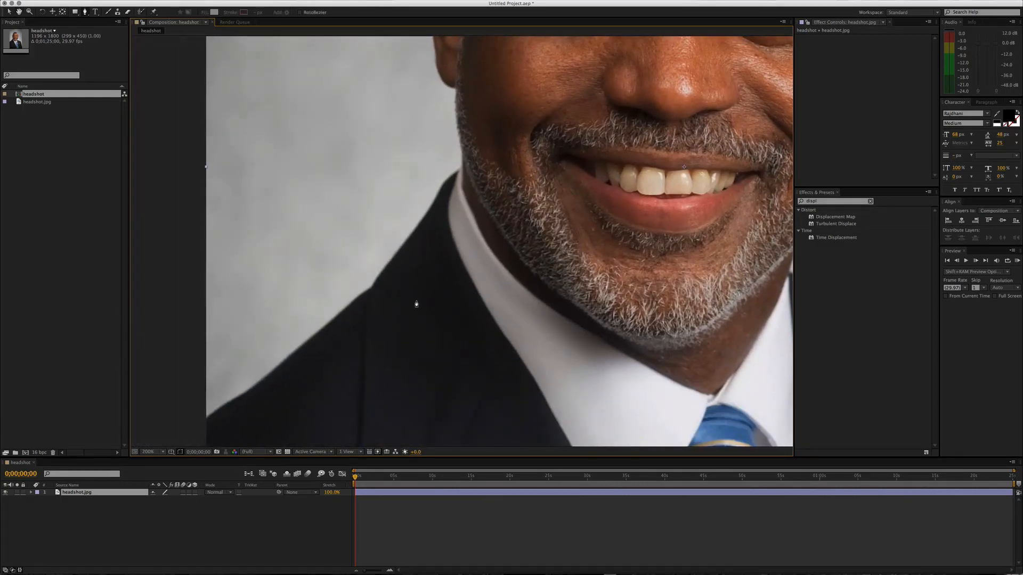
pyautogui.moveTo(280, 361); pyautogui.dragTo(277, 311)
pyautogui.click(160, 451)
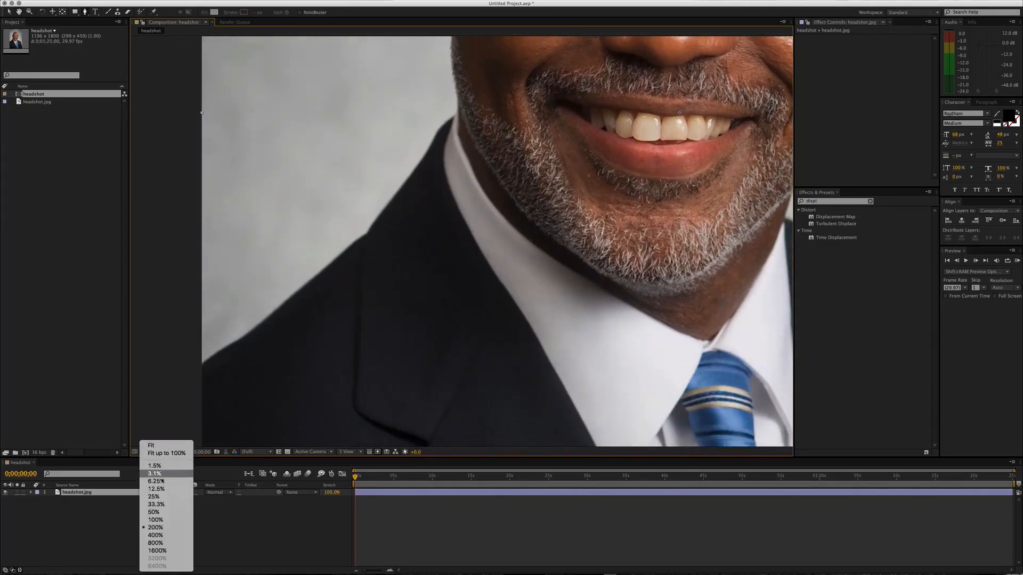
pyautogui.click(156, 535)
pyautogui.moveTo(341, 304); pyautogui.dragTo(363, 299)
pyautogui.scroll(-2, 380, 261)
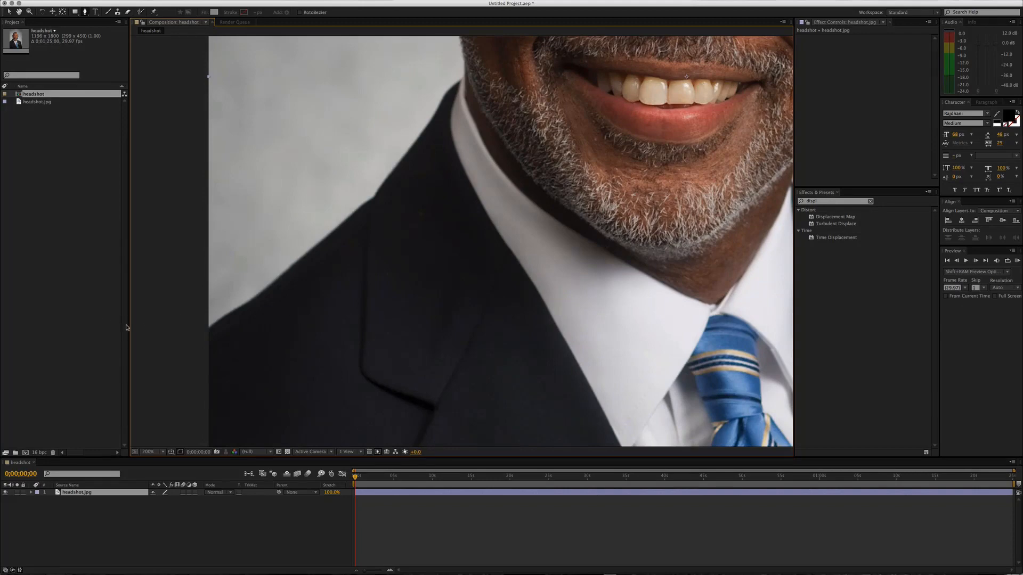
# Step: Maximize and restore the Project panel, switch to the Selection tool and deselect the headshot.jpg layer
pyautogui.press('`')
pyautogui.press('`')
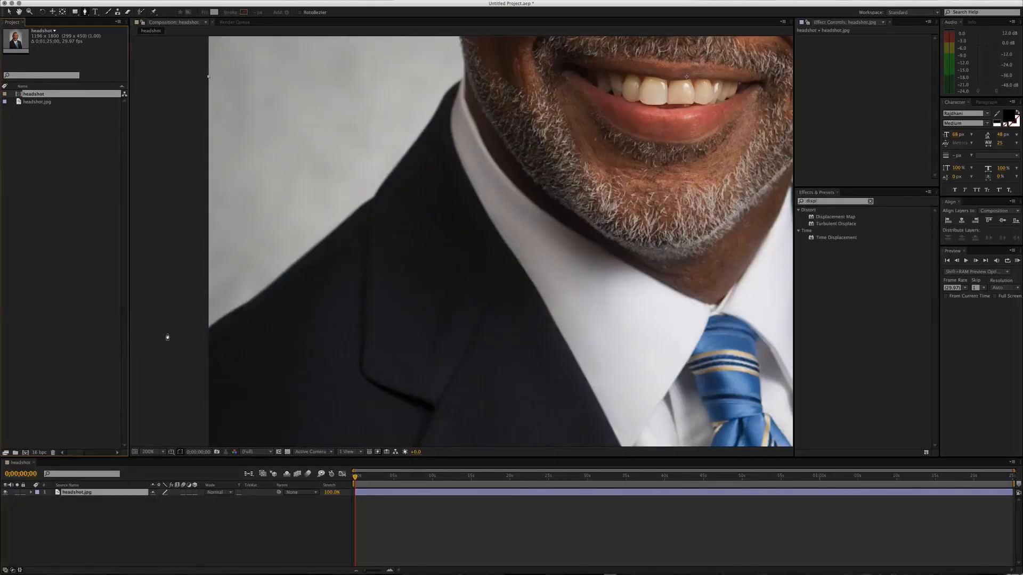
pyautogui.press('v')
pyautogui.click(160, 336)
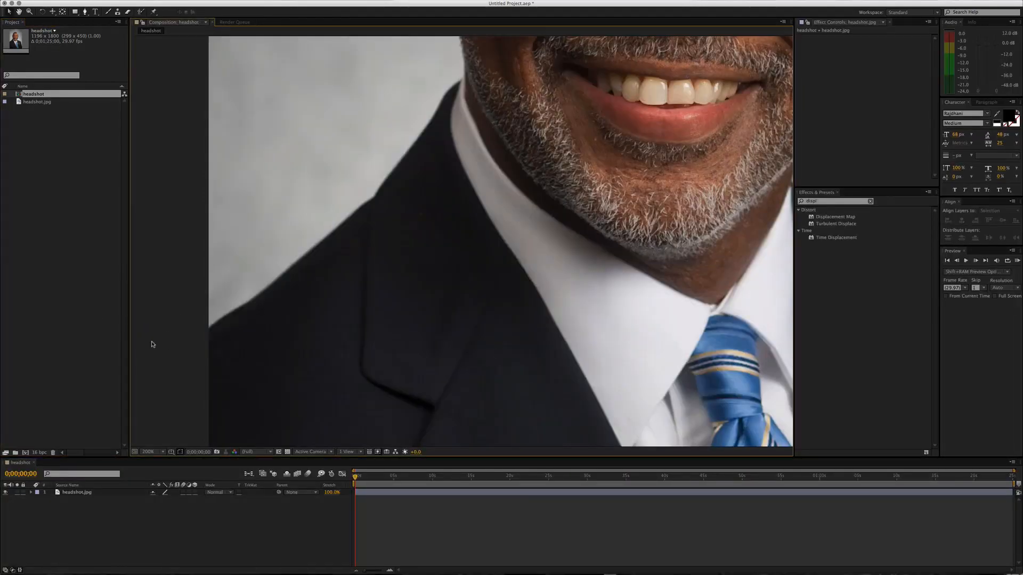
# Step: Toggle the composition viewer between maximized and normal size to examine the jacket shoulder in a larger view
pyautogui.press('`')
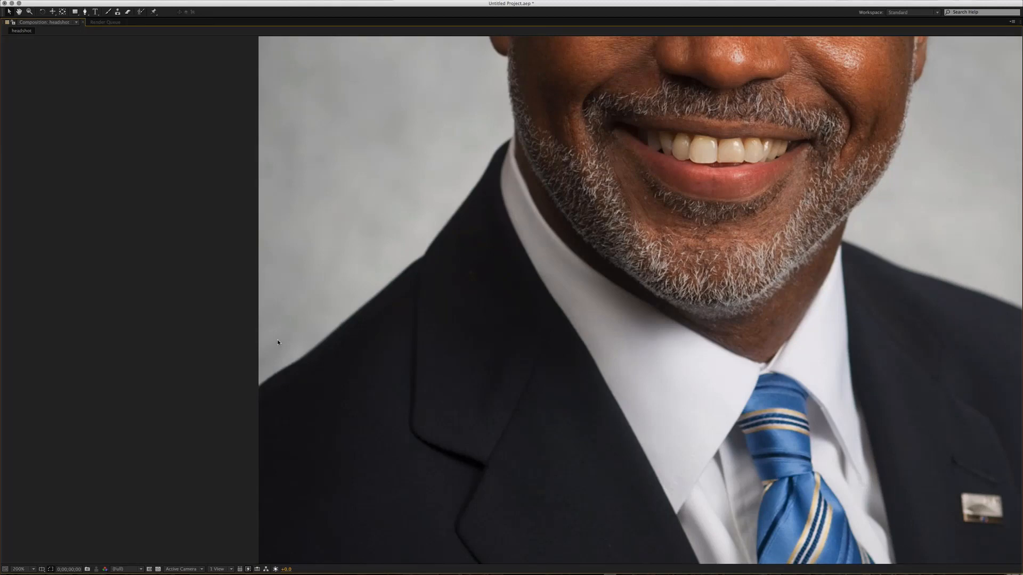
pyautogui.moveTo(347, 332); pyautogui.dragTo(298, 295)
pyautogui.press('`')
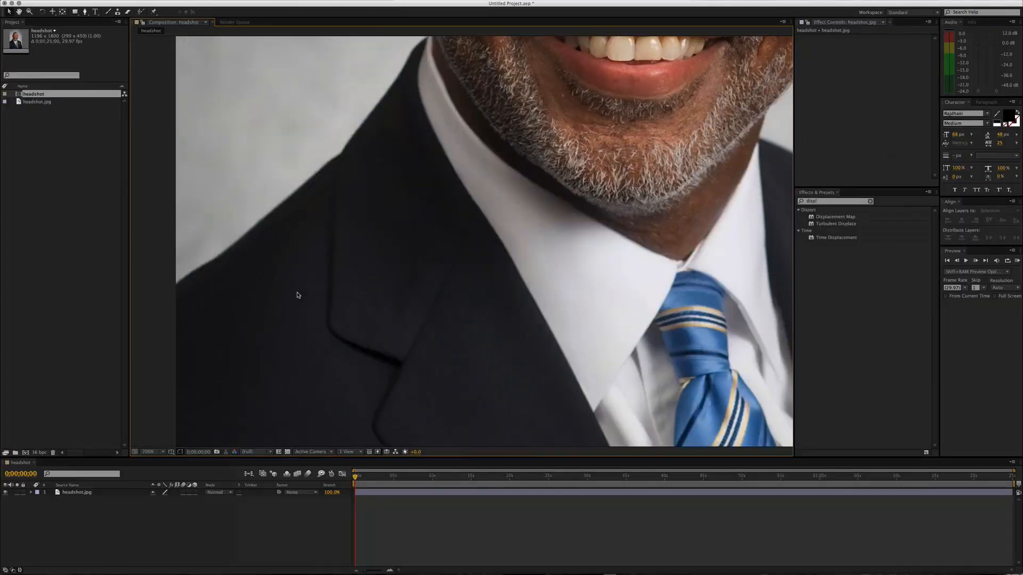
pyautogui.press('`')
pyautogui.press('`')
pyautogui.press('`')
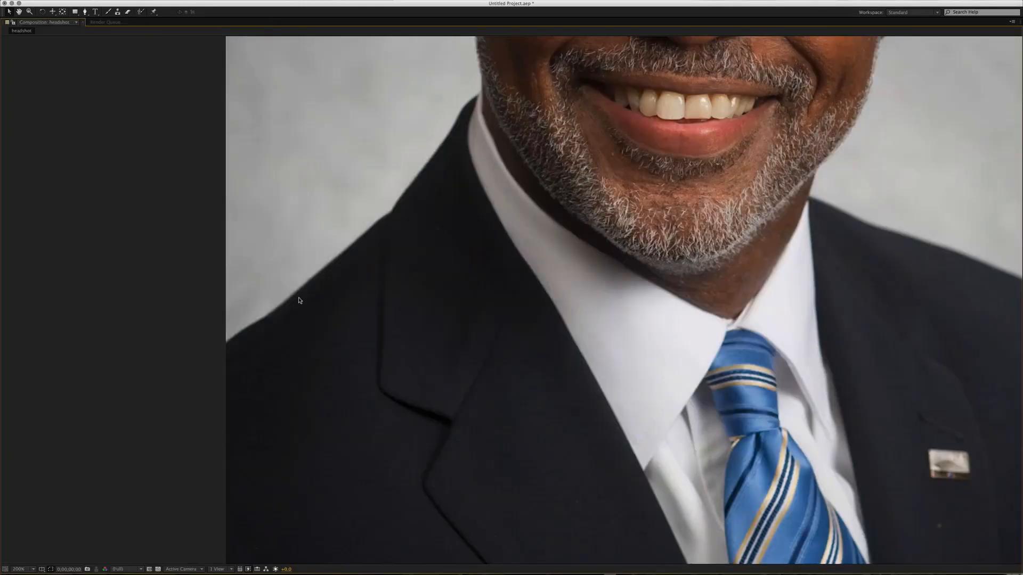
pyautogui.press('`')
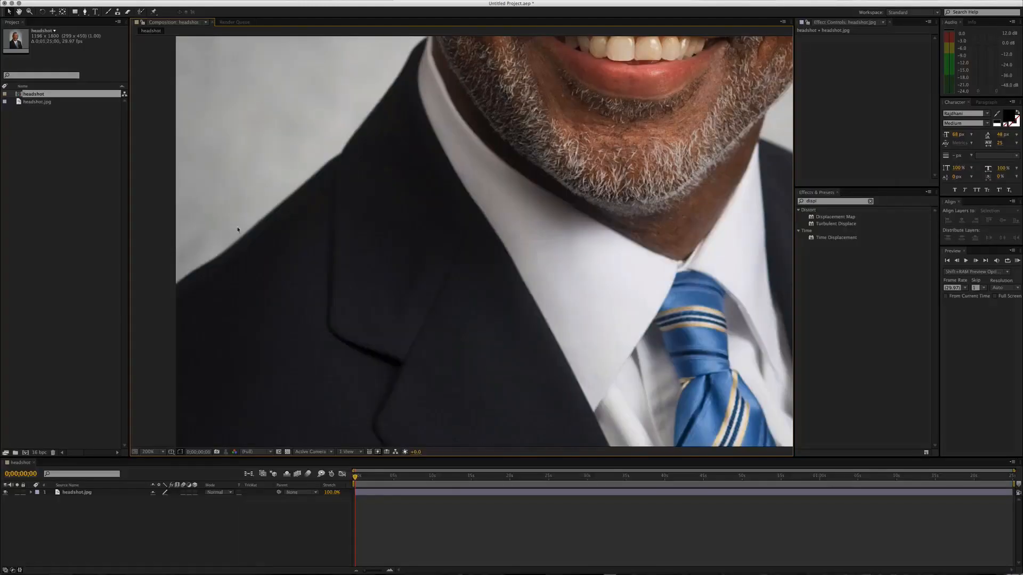
pyautogui.moveTo(230, 265); pyautogui.dragTo(230, 280)
pyautogui.moveTo(274, 255); pyautogui.dragTo(284, 257)
# Step: Maximize and restore the Project panel, and expand the headshot timeline to fill the workspace
pyautogui.click(105, 241)
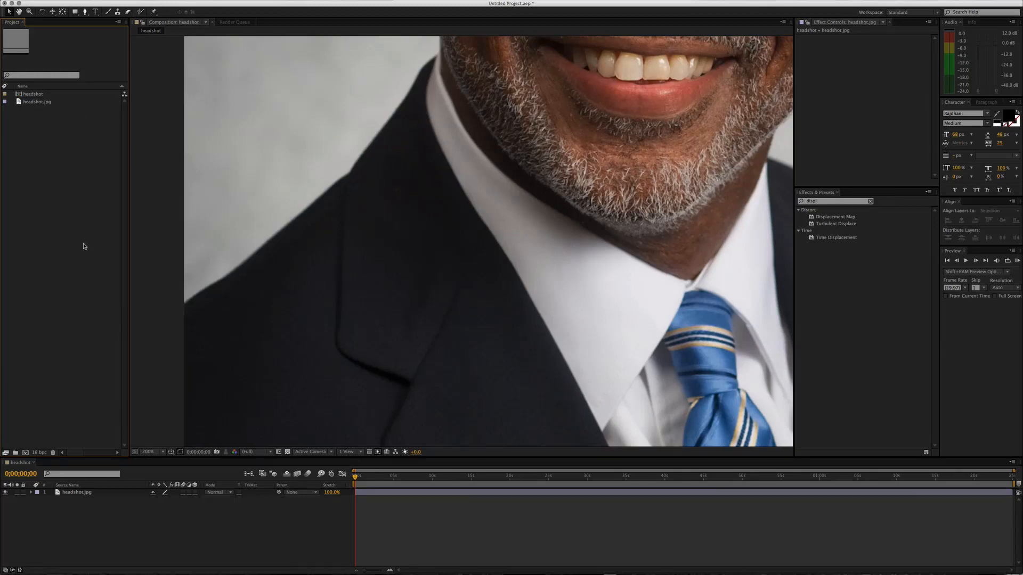
pyautogui.press('`')
pyautogui.press('`')
pyautogui.press('`')
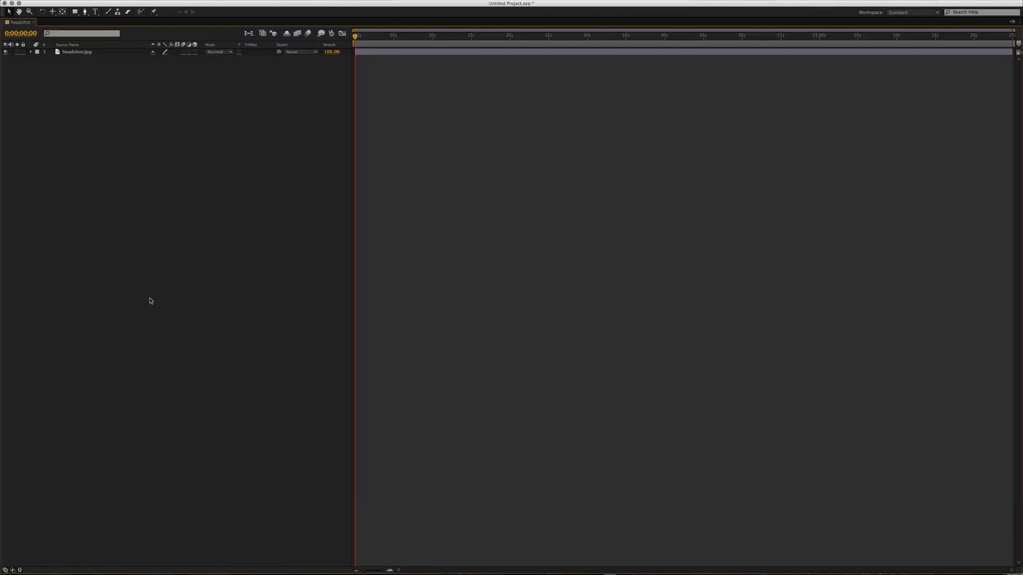
# Step: Select the headshot.jpg layer, maximize the composition viewer and start a Pen mask just outside the image edge at the jacket shoulder
pyautogui.press('`')
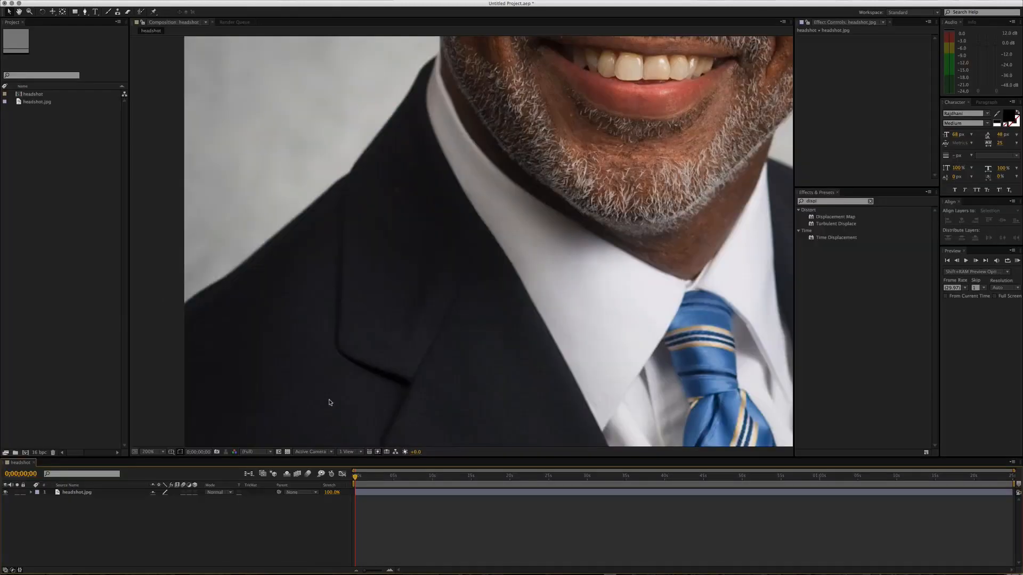
pyautogui.click(293, 246)
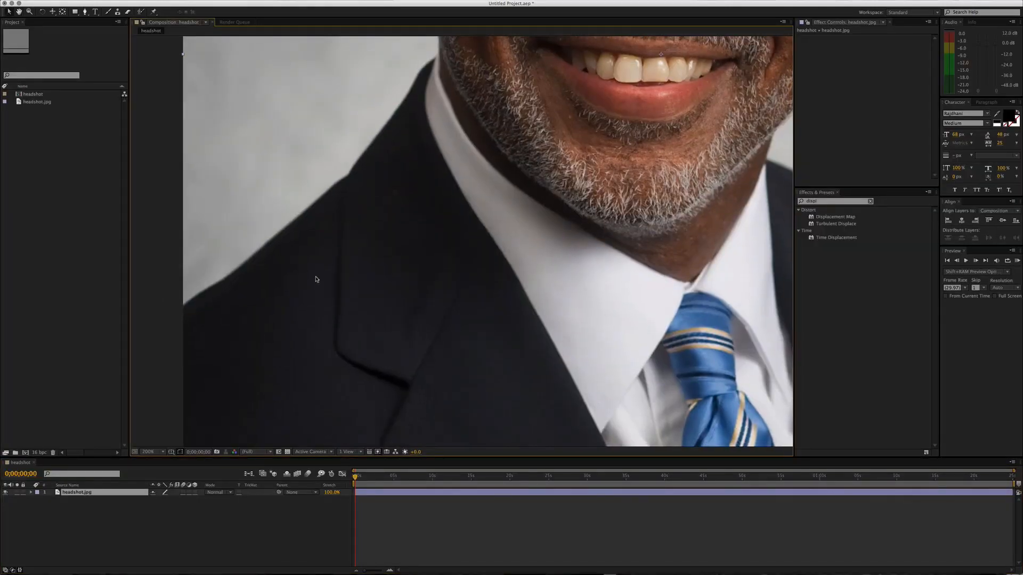
pyautogui.press('`')
pyautogui.moveTo(315, 278); pyautogui.dragTo(412, 277)
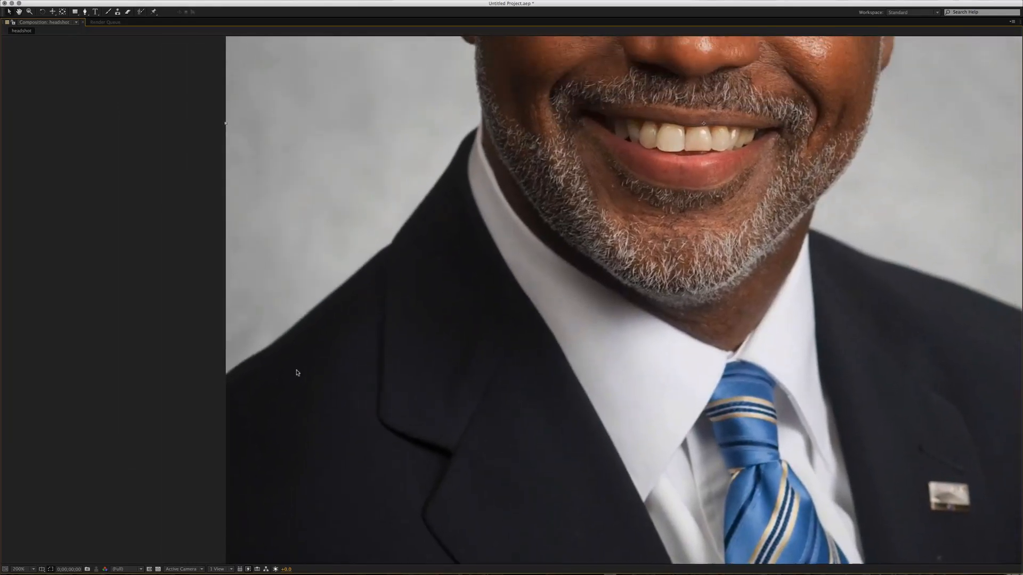
pyautogui.press('g')
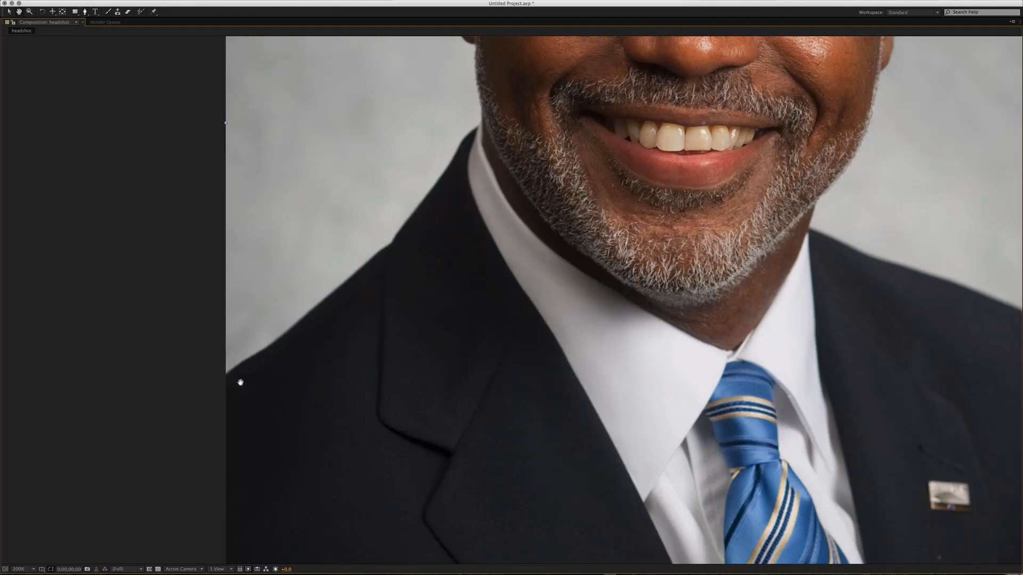
pyautogui.click(218, 369)
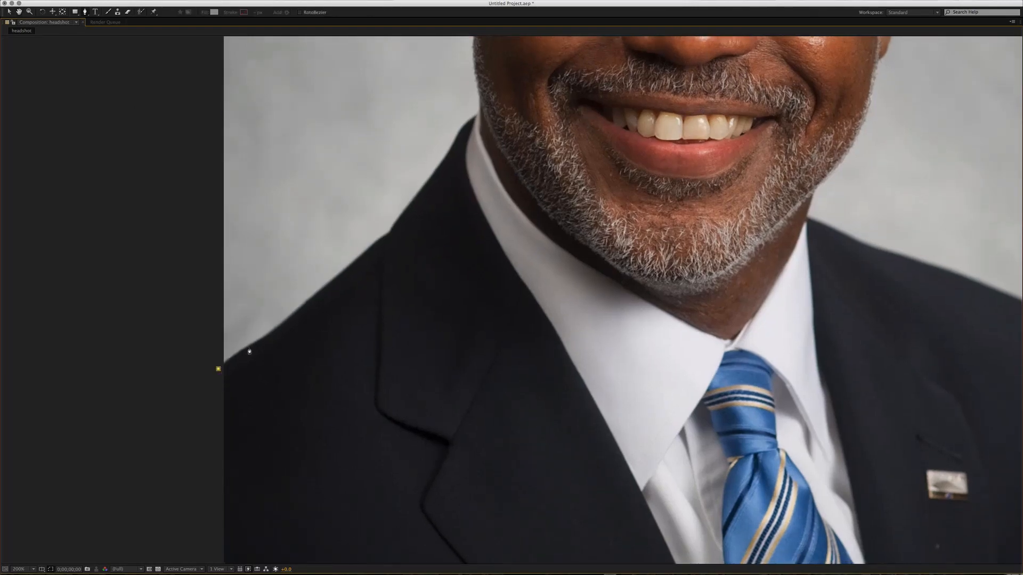
pyautogui.moveTo(258, 342)
pyautogui.mouseDown()
pyautogui.moveTo(271, 335)
pyautogui.moveTo(268, 345)
pyautogui.mouseUp()
pyautogui.moveTo(272, 337); pyautogui.dragTo(289, 330)
pyautogui.press('super+z')
pyautogui.click(263, 339)
pyautogui.press('super+z')
pyautogui.click(348, 272)
pyautogui.press('super+z')
pyautogui.press('super+z')
# Step: Trace the mask with curved points along the jacket shoulder up to the collar at the neck
pyautogui.moveTo(254, 342); pyautogui.dragTo(300, 309)
pyautogui.moveTo(346, 270); pyautogui.dragTo(411, 203)
pyautogui.moveTo(437, 169); pyautogui.dragTo(442, 164)
pyautogui.moveTo(460, 130); pyautogui.dragTo(465, 125)
pyautogui.click(477, 115)
# Step: Continue the mask path up the side of the jaw and around the earlobe
pyautogui.scroll(5, 481, 110)
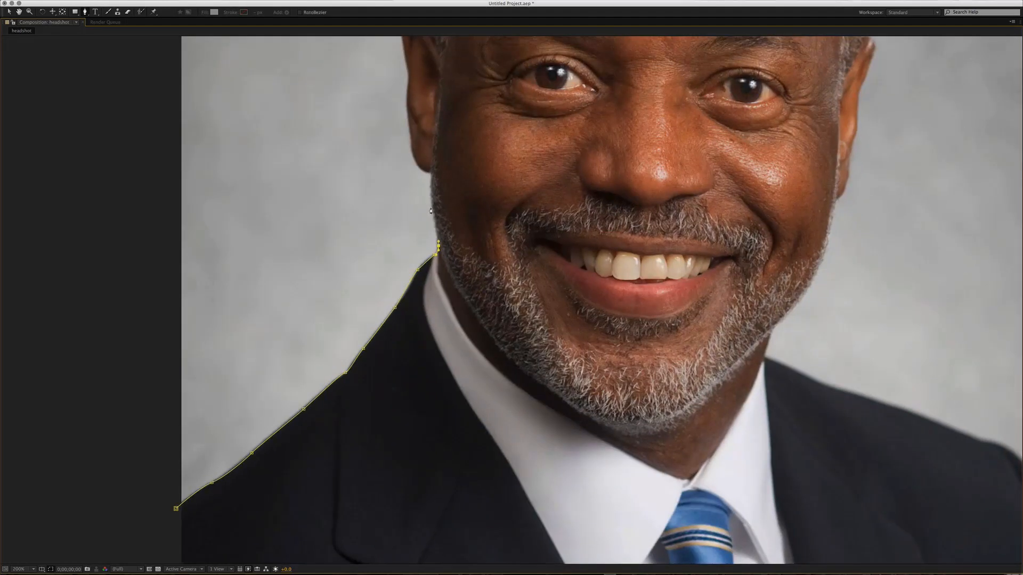
pyautogui.click(432, 212)
pyautogui.click(430, 173)
pyautogui.click(417, 167)
pyautogui.scroll(5, 414, 155)
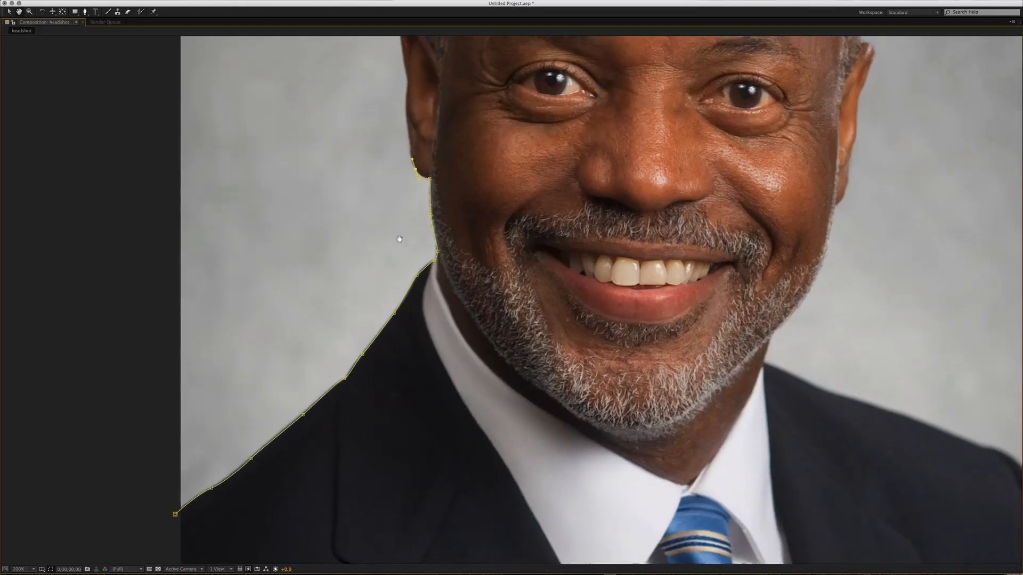
# Step: Trace the mask up the outer edge of the ear and over its top to the hairline
pyautogui.click(401, 230)
pyautogui.click(399, 218)
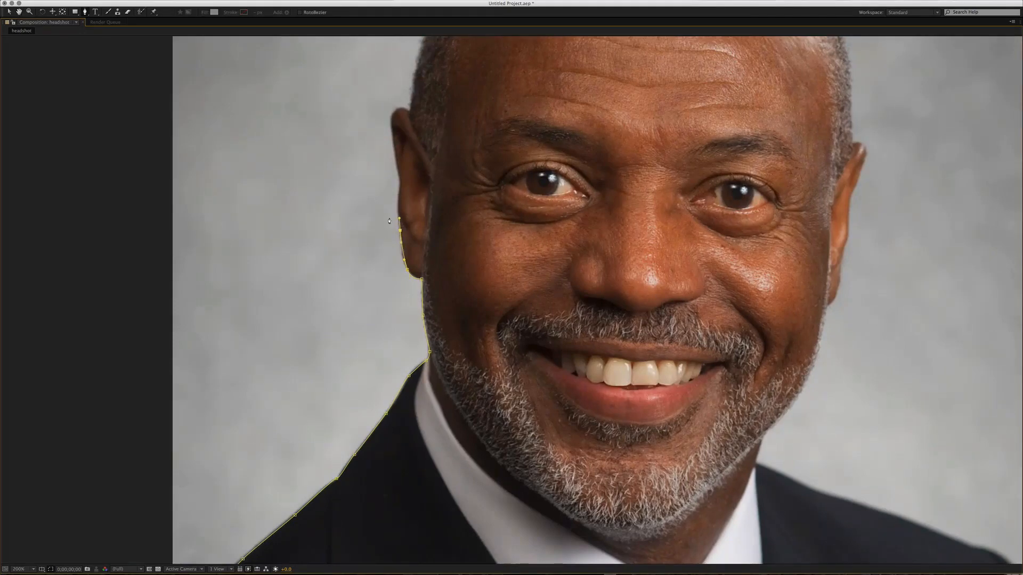
pyautogui.click(397, 190)
pyautogui.click(398, 176)
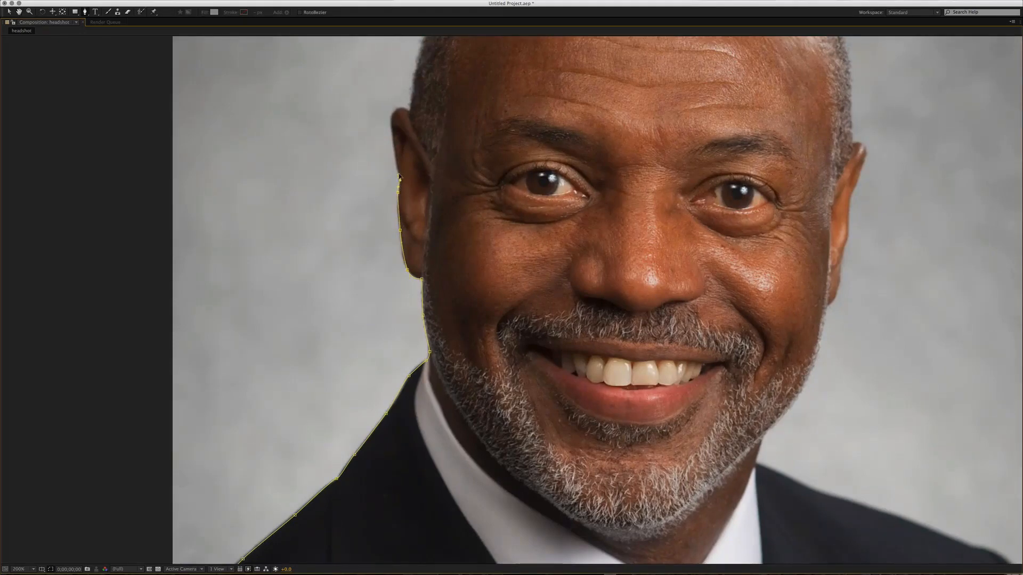
pyautogui.click(392, 140)
pyautogui.click(393, 112)
pyautogui.click(402, 108)
pyautogui.click(408, 110)
pyautogui.click(411, 114)
# Step: Continue the mask along the hair from the ear up to the crown of the head
pyautogui.moveTo(394, 186); pyautogui.dragTo(349, 325)
pyautogui.click(381, 168)
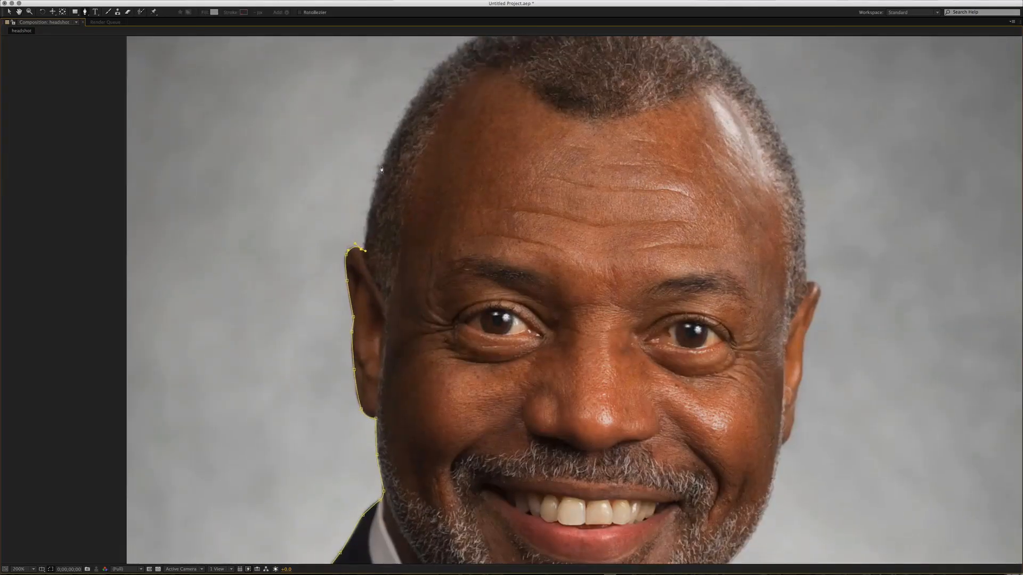
pyautogui.click(393, 133)
pyautogui.moveTo(366, 204); pyautogui.dragTo(283, 369)
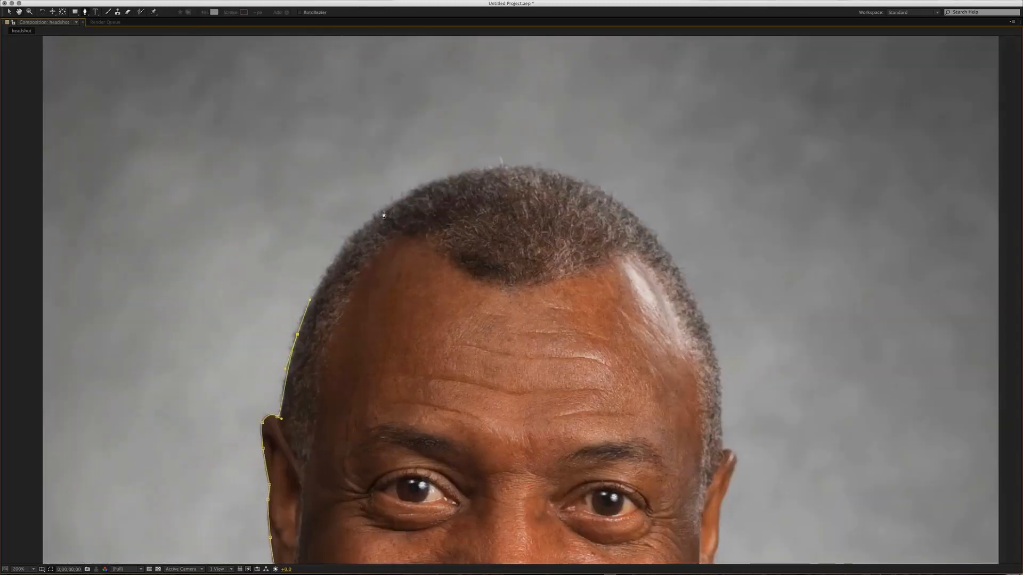
pyautogui.click(348, 236)
pyautogui.click(384, 211)
pyautogui.click(420, 186)
pyautogui.moveTo(520, 168); pyautogui.dragTo(566, 96)
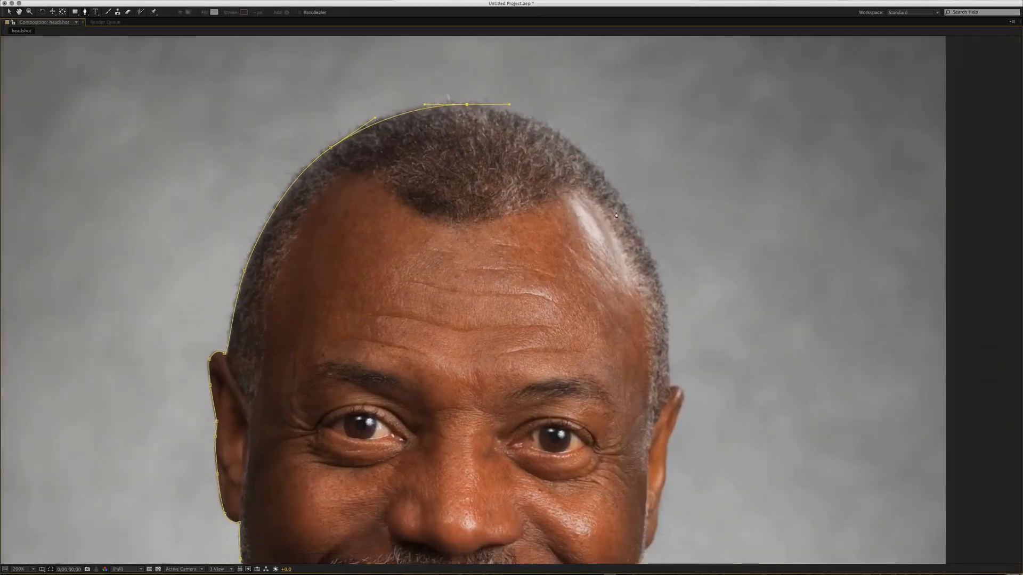
# Step: Trace the mask from the crown down the opposite side of the head, around the ear and jaw to the jacket collar
pyautogui.moveTo(633, 219); pyautogui.dragTo(674, 303)
pyautogui.scroll(-5, 675, 304)
pyautogui.hscroll(2, 675, 304)
pyautogui.moveTo(632, 261); pyautogui.dragTo(570, 347)
pyautogui.scroll(-3, 646, 287)
pyautogui.scroll(-3, 629, 288)
pyautogui.scroll(-3, 606, 334)
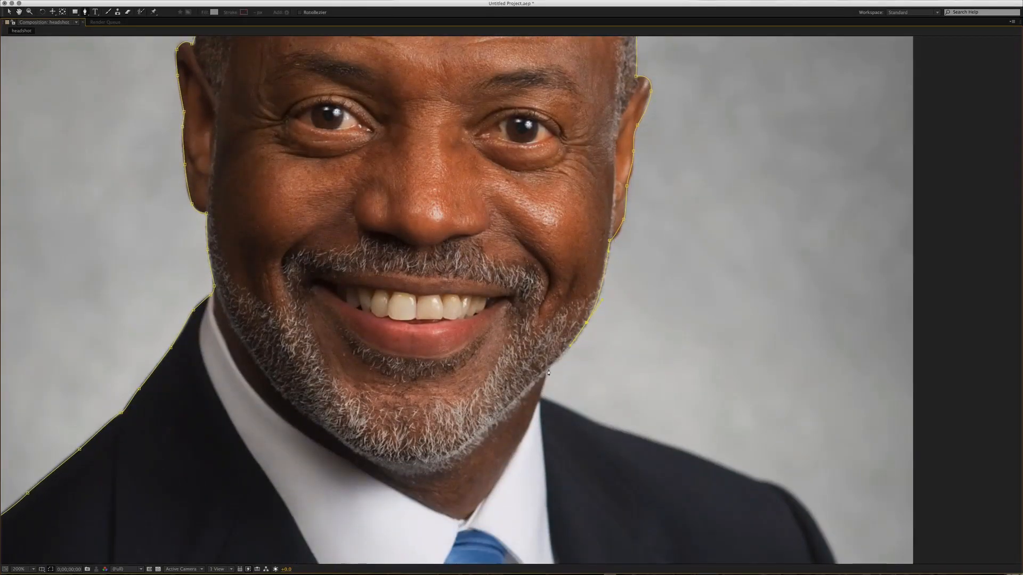
pyautogui.click(548, 370)
pyautogui.click(541, 400)
# Step: Continue the mask along the top of the second jacket shoulder to its outer curve
pyautogui.scroll(-4, 540, 401)
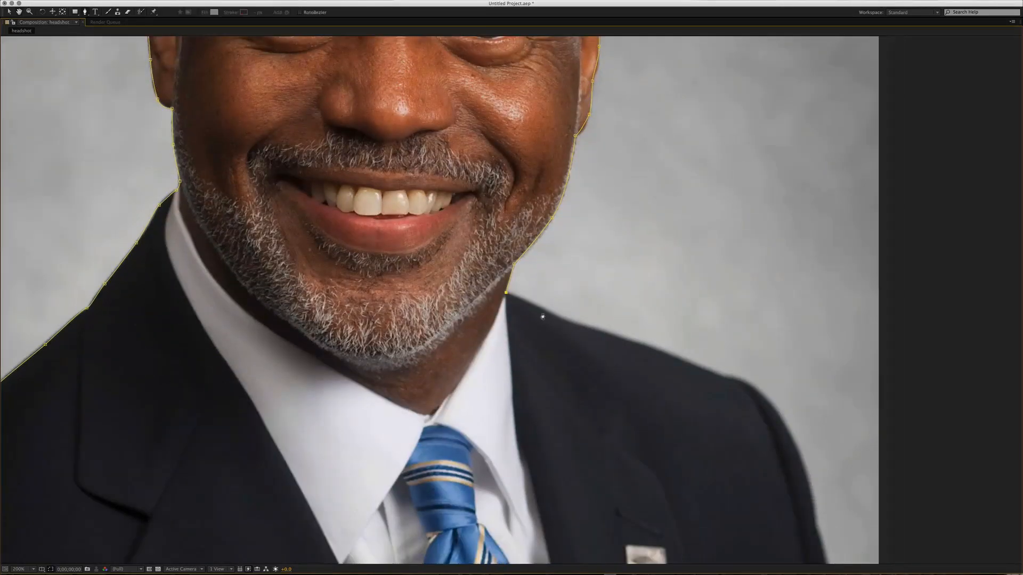
pyautogui.moveTo(553, 315); pyautogui.dragTo(642, 345)
pyautogui.click(681, 361)
pyautogui.click(724, 376)
pyautogui.moveTo(751, 383); pyautogui.dragTo(756, 388)
# Step: Trace the mask down the outer edge of the jacket sleeve to the side edge of the image
pyautogui.press('space')
pyautogui.moveTo(705, 296); pyautogui.dragTo(684, 242)
pyautogui.moveTo(710, 276); pyautogui.dragTo(720, 323)
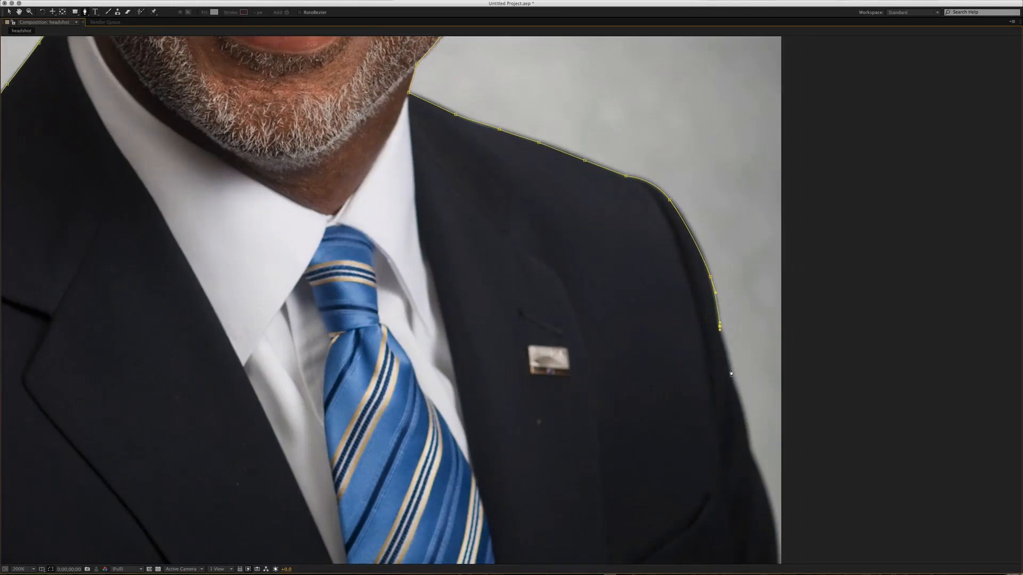
pyautogui.moveTo(731, 373); pyautogui.dragTo(732, 380)
pyautogui.moveTo(748, 442); pyautogui.dragTo(735, 330)
pyautogui.moveTo(749, 370); pyautogui.dragTo(751, 379)
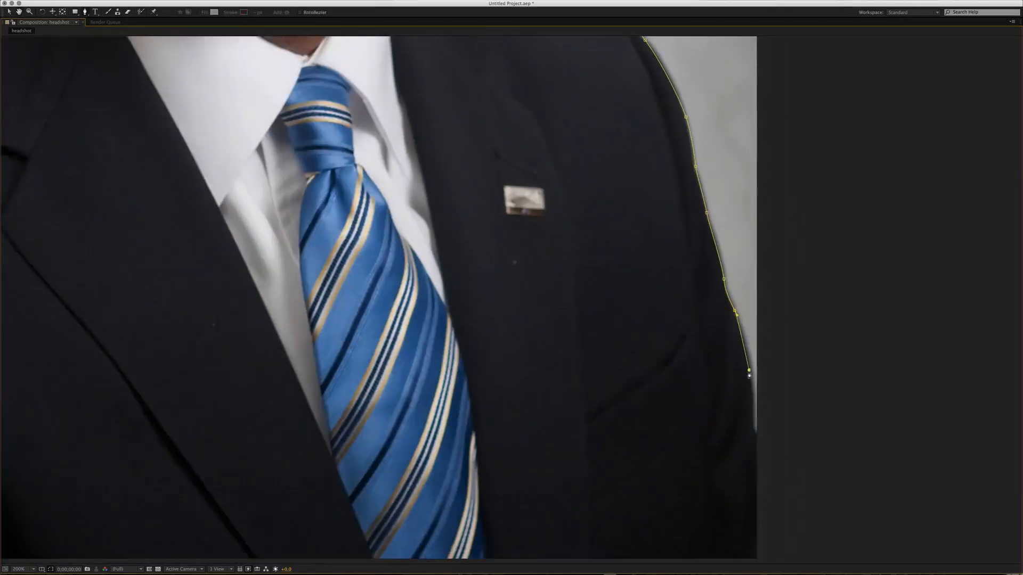
pyautogui.moveTo(756, 434); pyautogui.dragTo(760, 439)
# Step: Carry the mask around both bottom corners outside the image and close it at its starting point
pyautogui.scroll(-5, 762, 448)
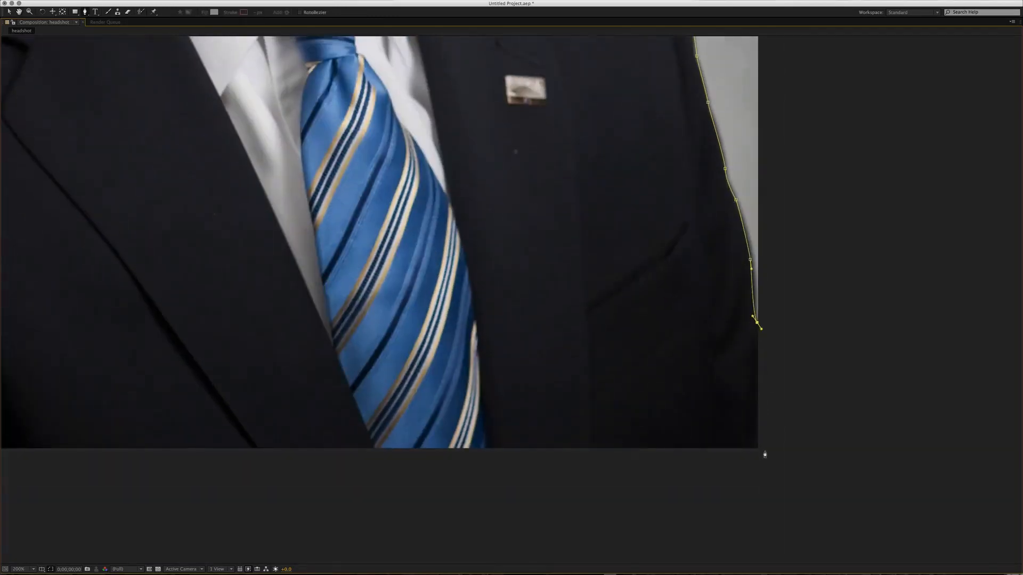
pyautogui.hscroll(-10, 772, 432)
pyautogui.hscroll(-2, 218, 425)
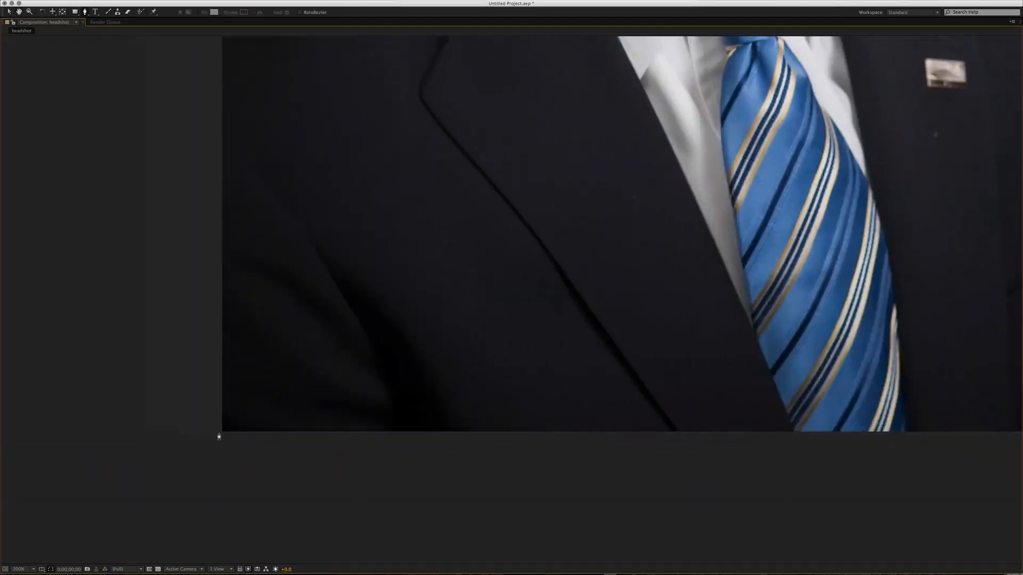
pyautogui.scroll(5, 223, 195)
pyautogui.scroll(1, 224, 195)
pyautogui.doubleClick(217, 120)
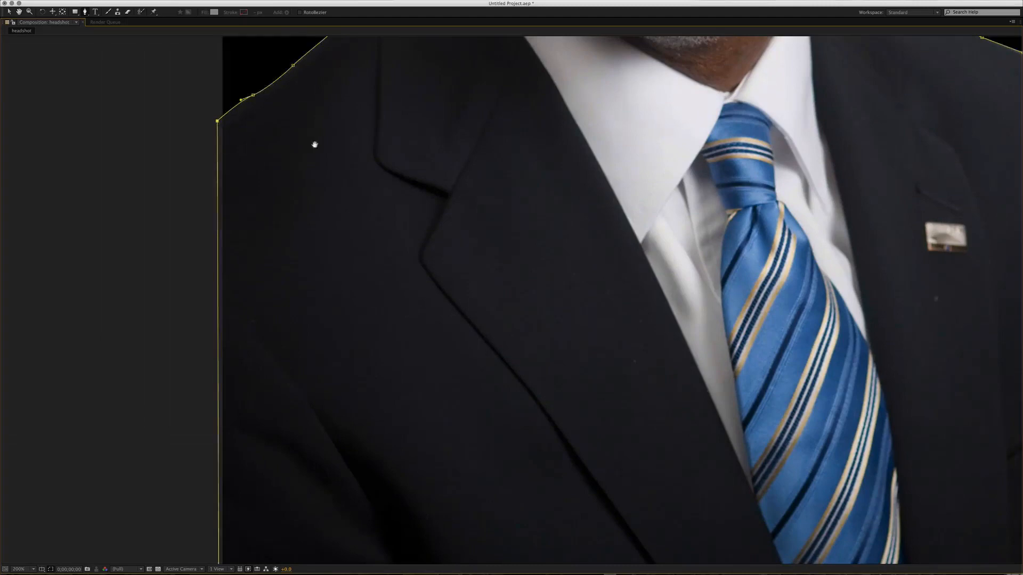
# Step: Reduce the magnification to 50%, restore the normal-size viewer and center the whole masked headshot in it
pyautogui.scroll(7, 341, 159)
pyautogui.hscroll(3, 341, 159)
pyautogui.press(',')
pyautogui.press(',')
pyautogui.press(',')
pyautogui.press(',')
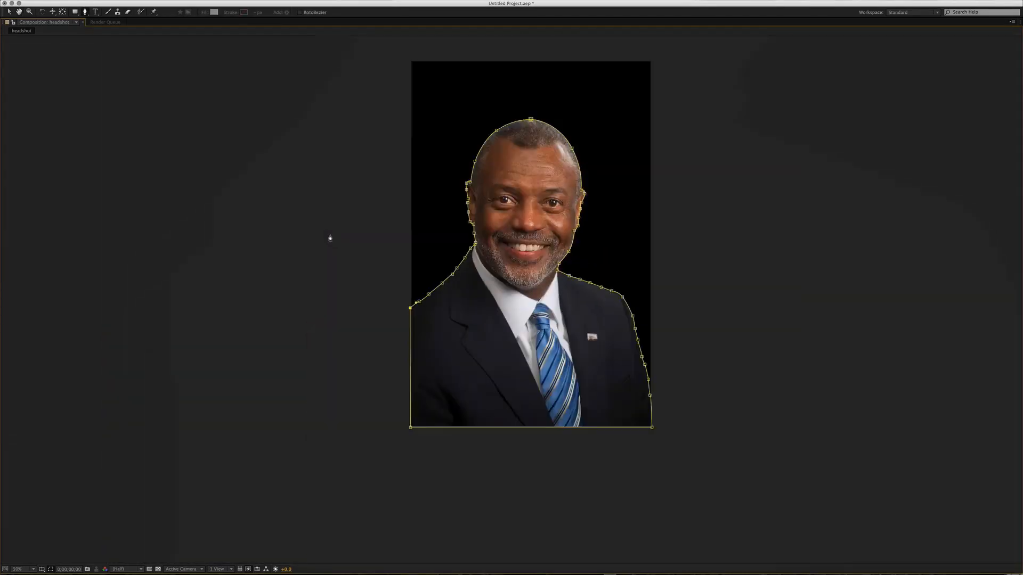
pyautogui.press('`')
pyautogui.hscroll(1, 365, 240)
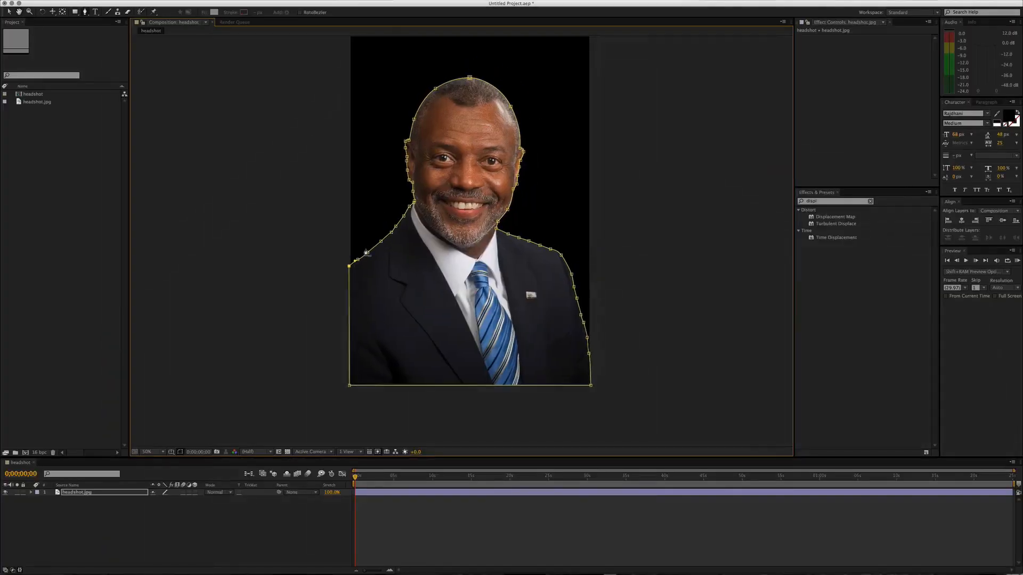
pyautogui.scroll(1, 313, 304)
pyautogui.hscroll(1, 313, 304)
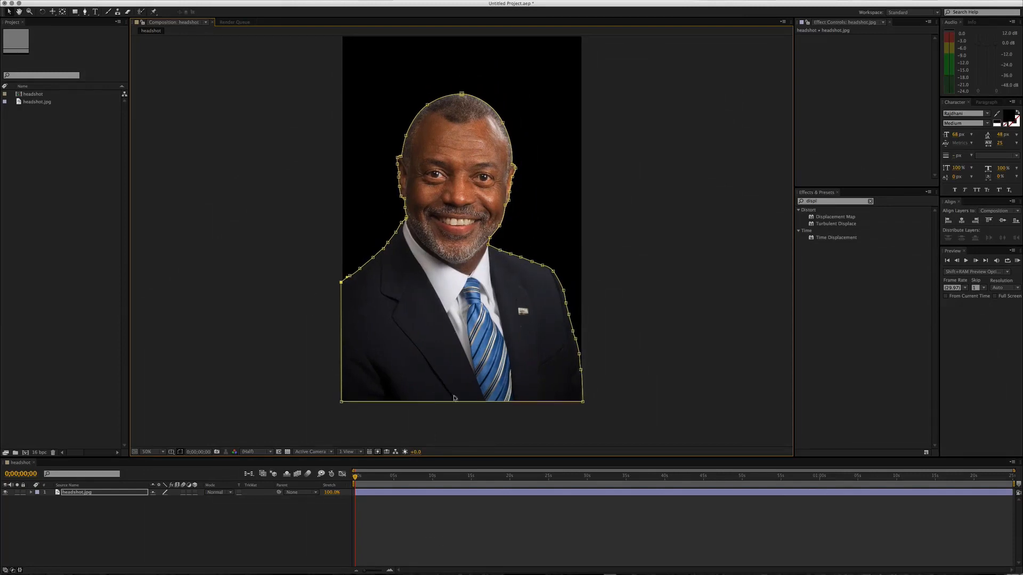
pyautogui.scroll(1, 470, 134)
pyautogui.hscroll(1, 470, 133)
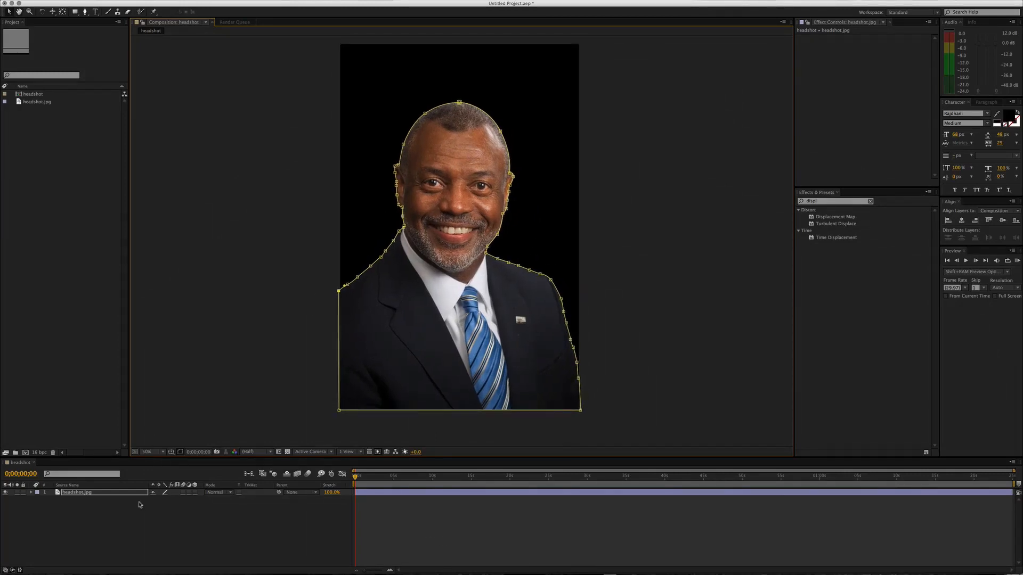
# Step: Deselect the headshot.jpg layer to examine the cutout without its mask outline
pyautogui.click(101, 495)
pyautogui.click(102, 493)
pyautogui.click(120, 511)
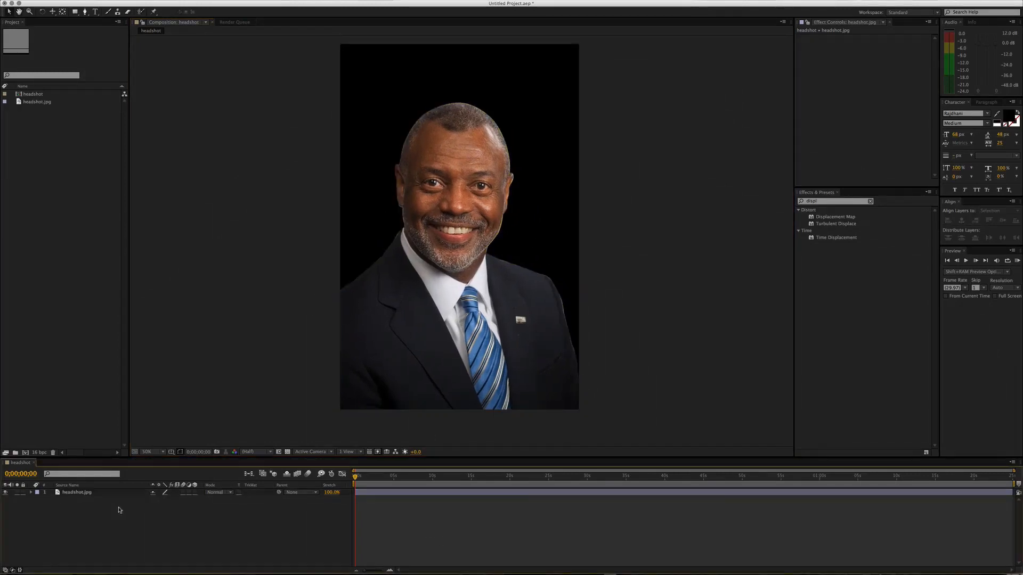
# Step: Select the headshot.jpg layer and adjust its mask vertex at the top of the jacket collar at 200% magnification
pyautogui.click(84, 497)
pyautogui.press('.')
pyautogui.press('.')
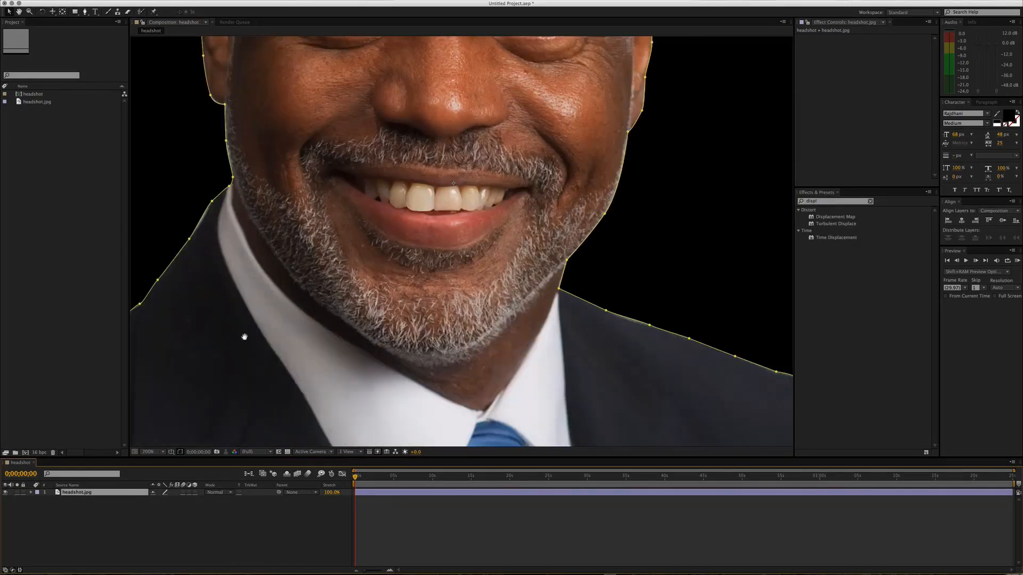
pyautogui.press(',')
pyautogui.press(',')
pyautogui.press('.')
pyautogui.press('.')
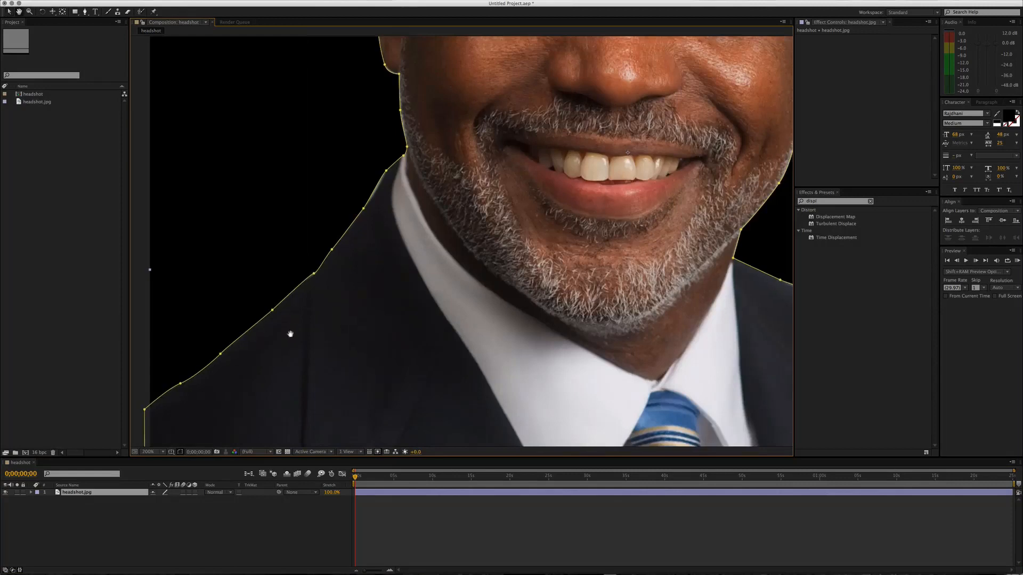
pyautogui.moveTo(291, 334); pyautogui.dragTo(287, 347)
pyautogui.click(117, 204)
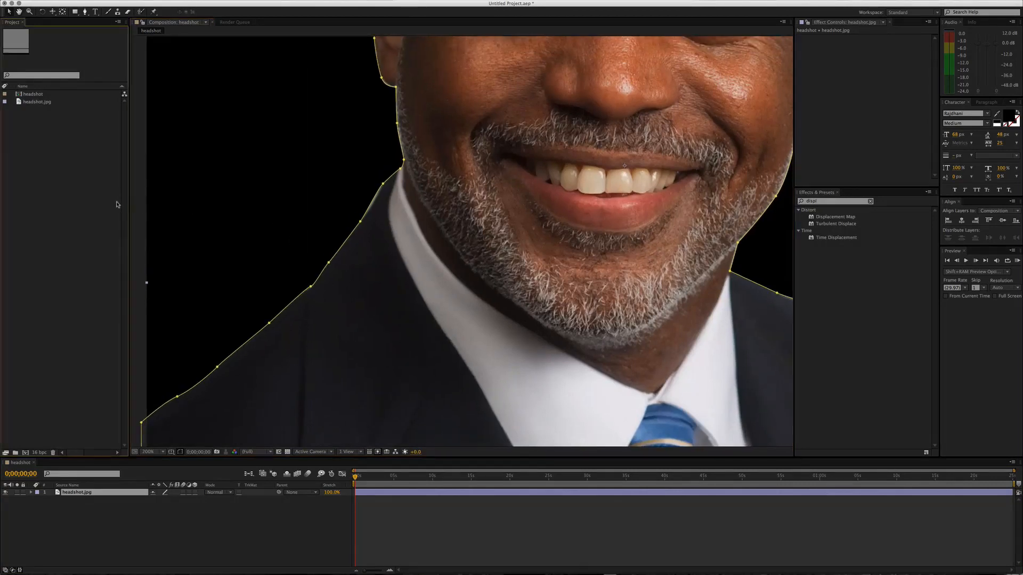
pyautogui.click(139, 202)
pyautogui.click(377, 200)
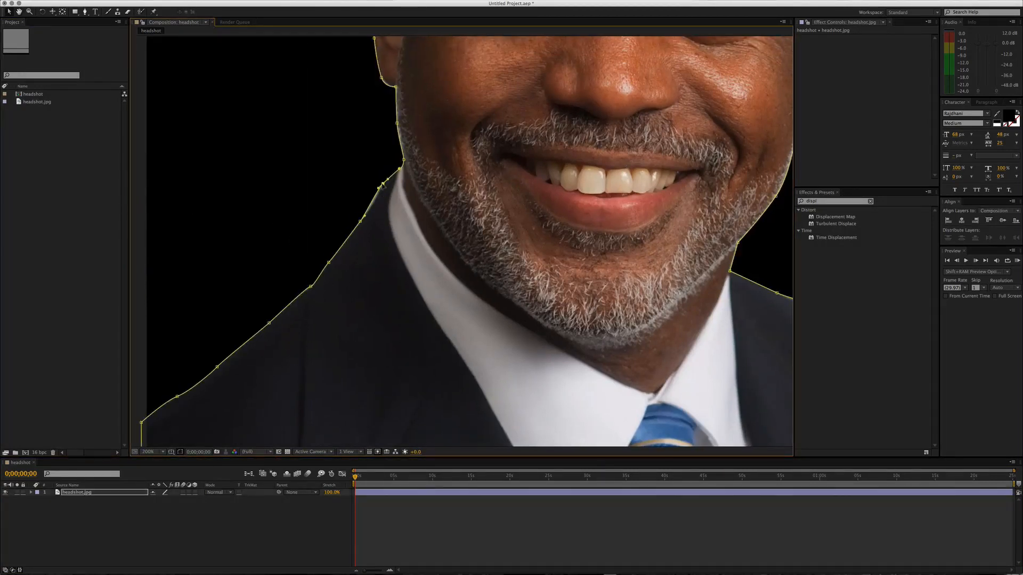
pyautogui.moveTo(378, 196)
pyautogui.mouseDown()
pyautogui.moveTo(362, 226)
pyautogui.moveTo(385, 187)
pyautogui.mouseUp()
# Step: Check the individual mask vertices beside the jaw and at the earlobe
pyautogui.scroll(2, 363, 185)
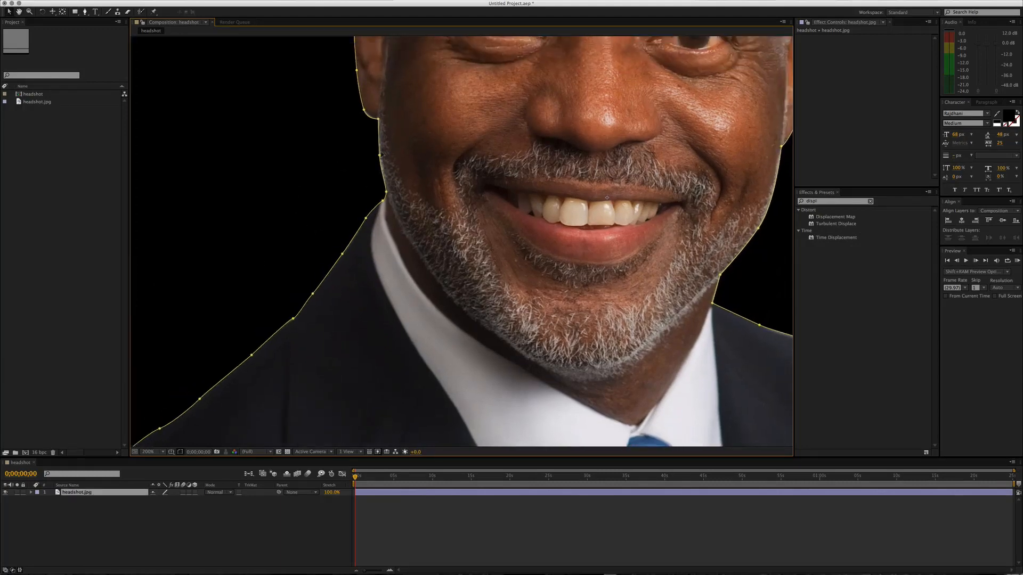
pyautogui.click(381, 154)
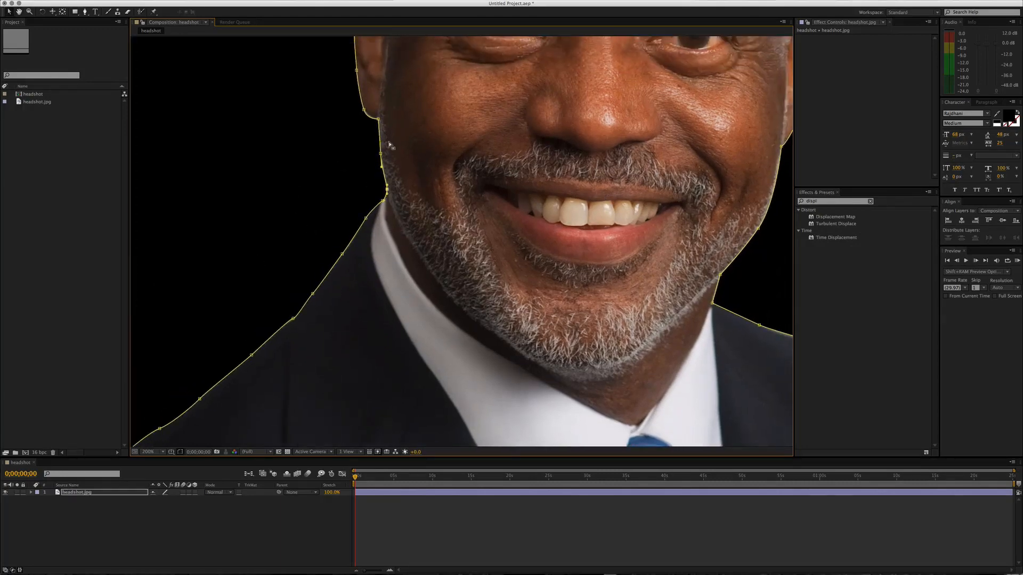
pyautogui.moveTo(379, 118); pyautogui.dragTo(365, 110)
pyautogui.click(364, 110)
# Step: Review the deselected cutout at 50% magnification and reselect the headshot.jpg layer
pyautogui.press(',')
pyautogui.press(',')
pyautogui.press(',')
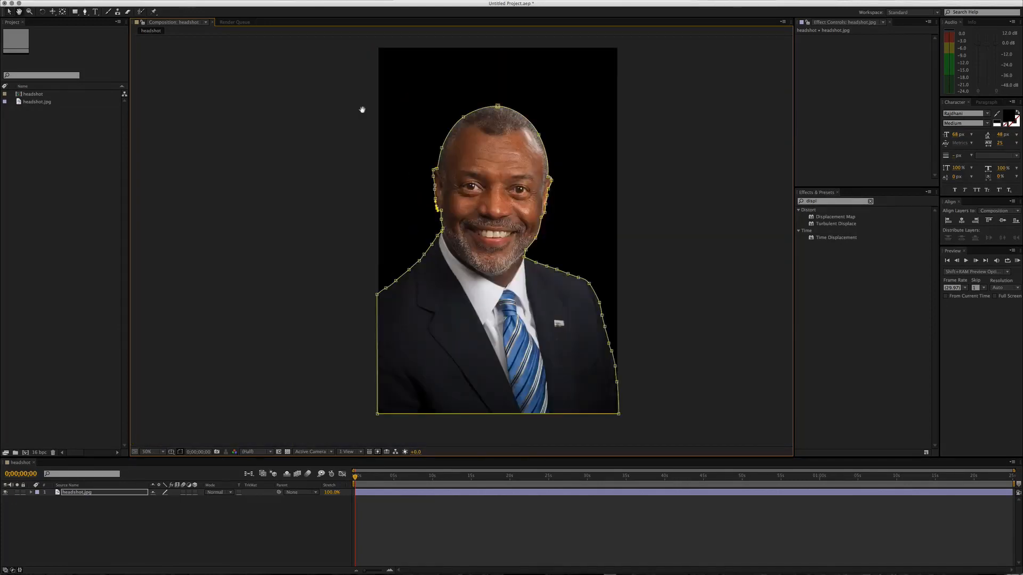
pyautogui.press(',')
pyautogui.press(',')
pyautogui.moveTo(330, 245); pyautogui.dragTo(286, 253)
pyautogui.press('.')
pyautogui.click(258, 258)
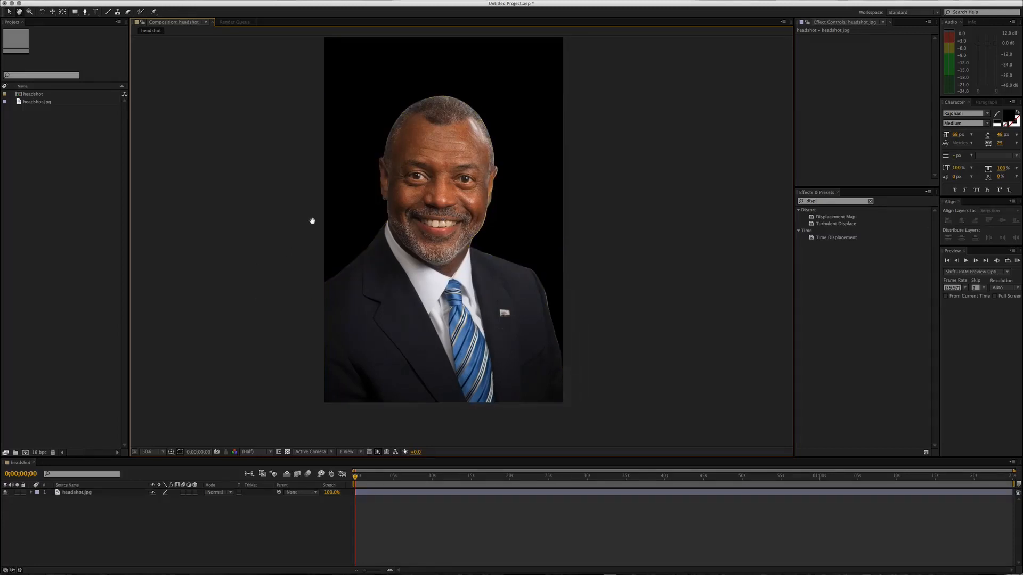
pyautogui.moveTo(312, 221); pyautogui.dragTo(311, 217)
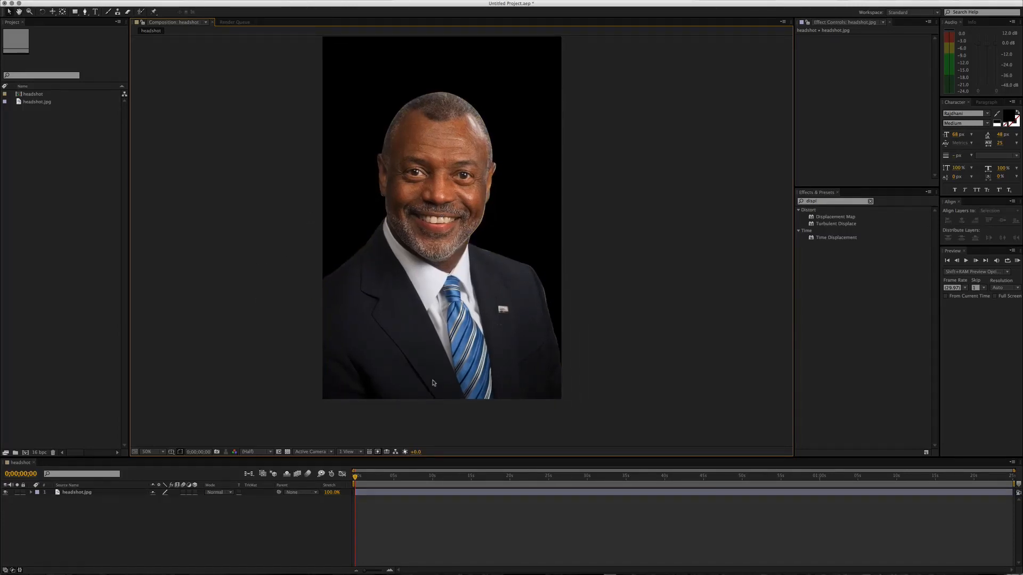
pyautogui.moveTo(414, 373); pyautogui.dragTo(426, 382)
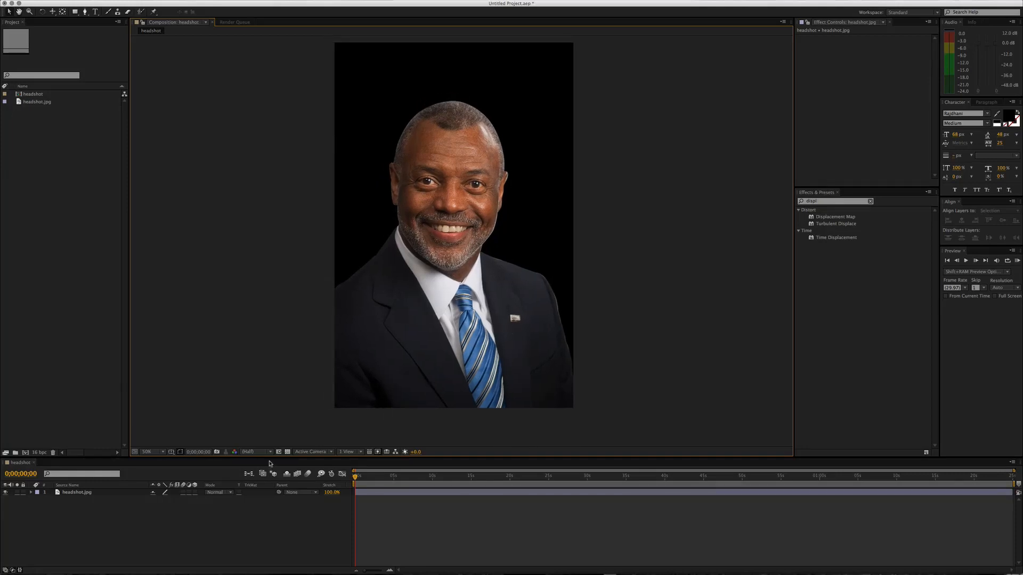
pyautogui.click(135, 495)
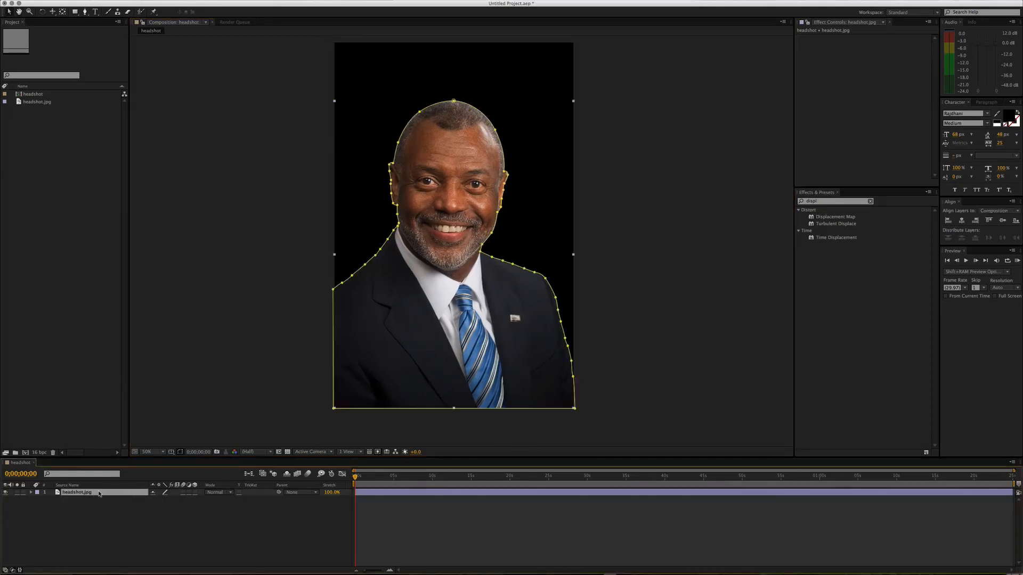
# Step: Reveal all mask properties of the headshot.jpg layer and enlarge the timeline area
pyautogui.press('m')
pyautogui.press('m')
pyautogui.press('m')
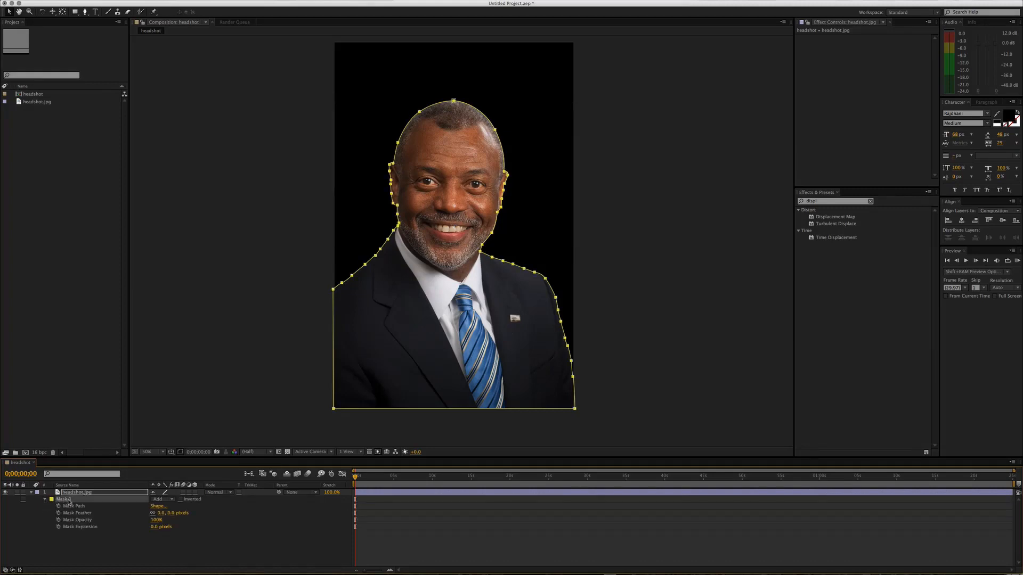
pyautogui.click(99, 534)
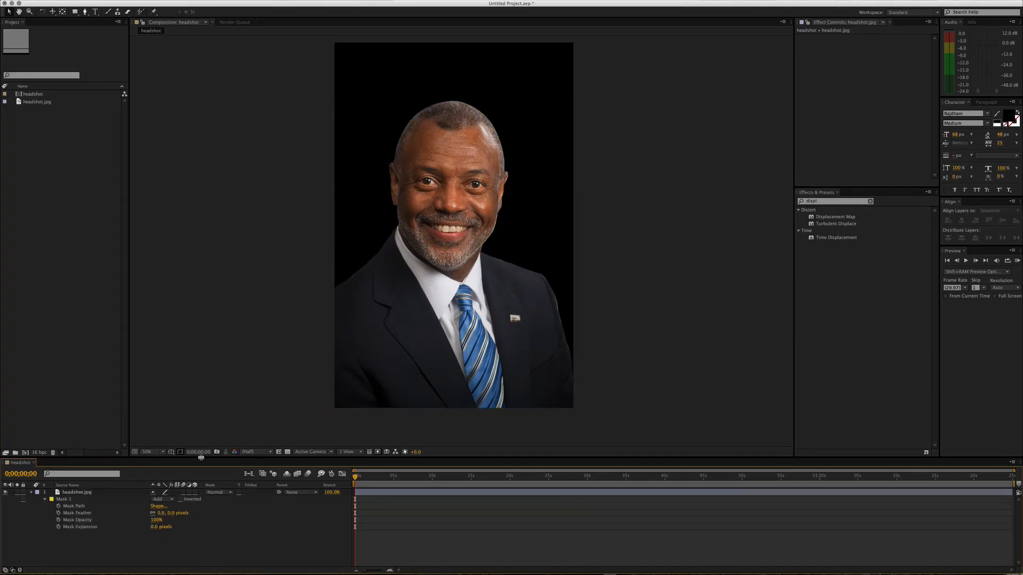
pyautogui.moveTo(200, 457); pyautogui.dragTo(201, 437)
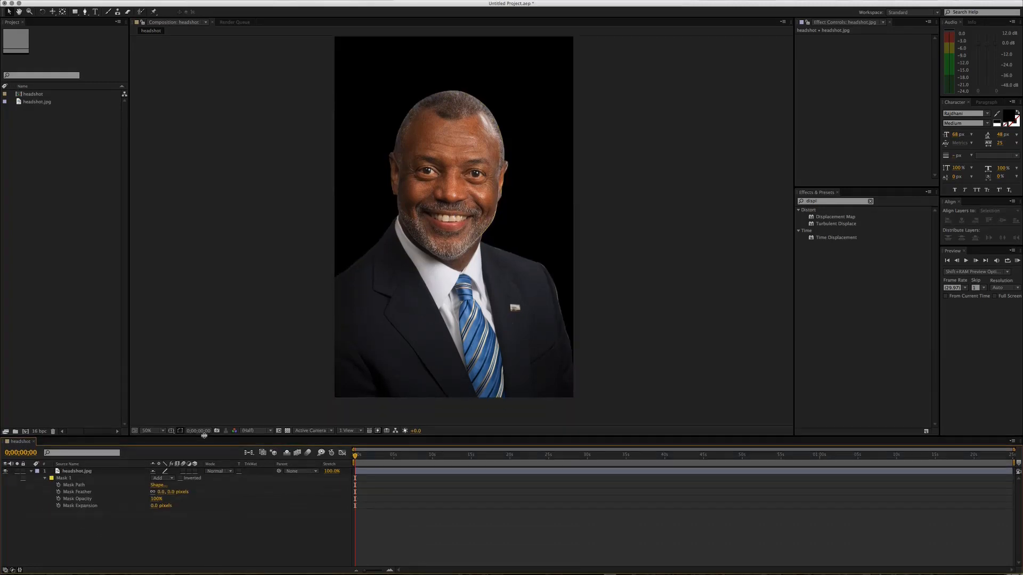
# Step: Set Mask 1's feather to 60 pixels and check the softened edge against the transparency grid
pyautogui.click(85, 491)
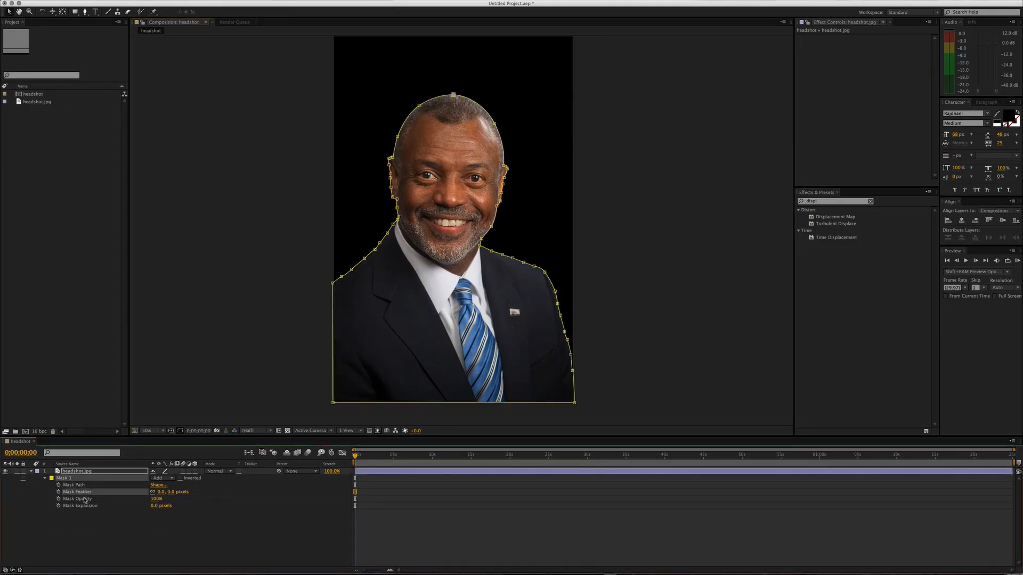
pyautogui.click(161, 492)
pyautogui.write('60')
pyautogui.press('Return')
pyautogui.click(435, 513)
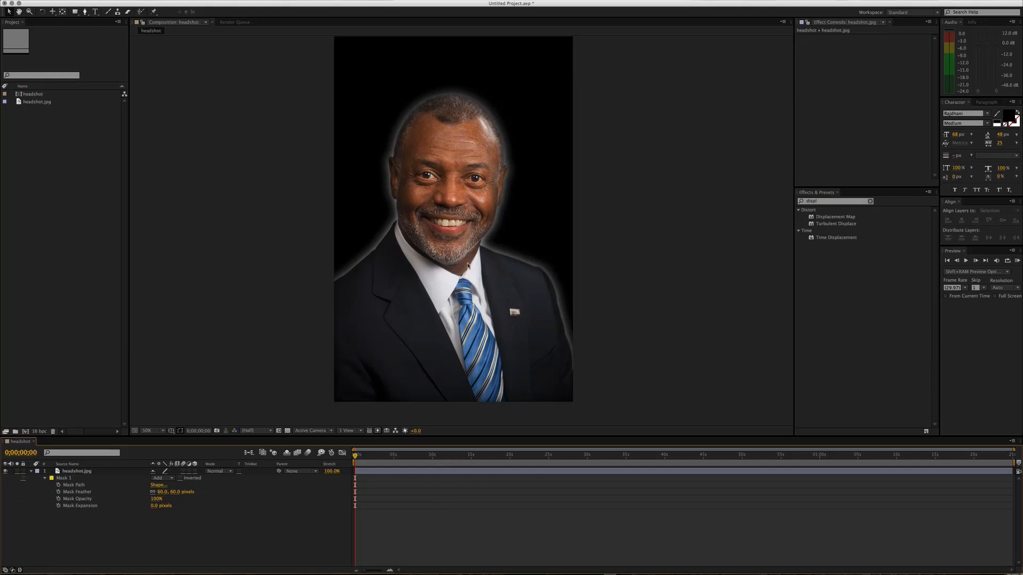
pyautogui.click(287, 430)
pyautogui.click(287, 430)
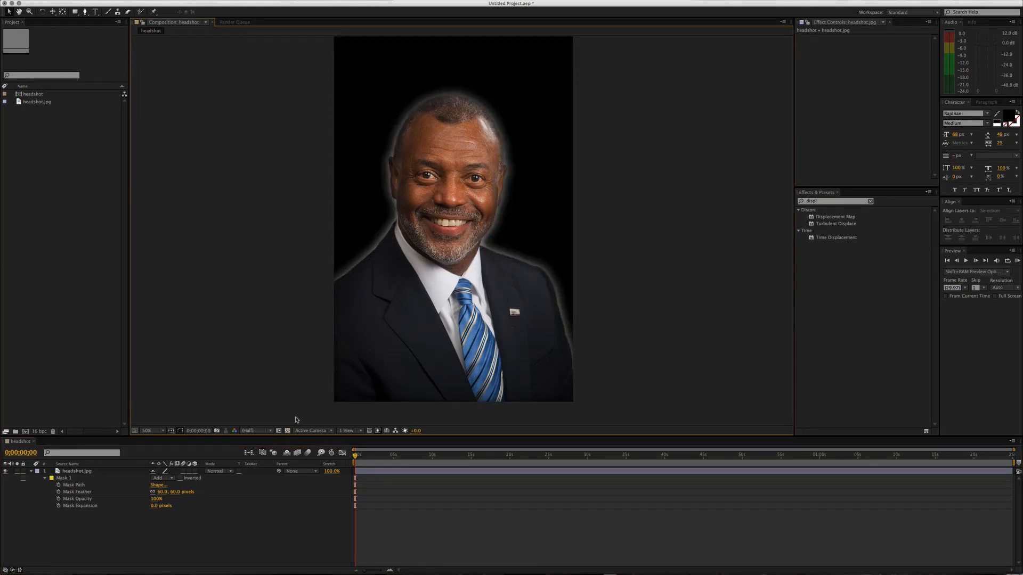
pyautogui.click(287, 430)
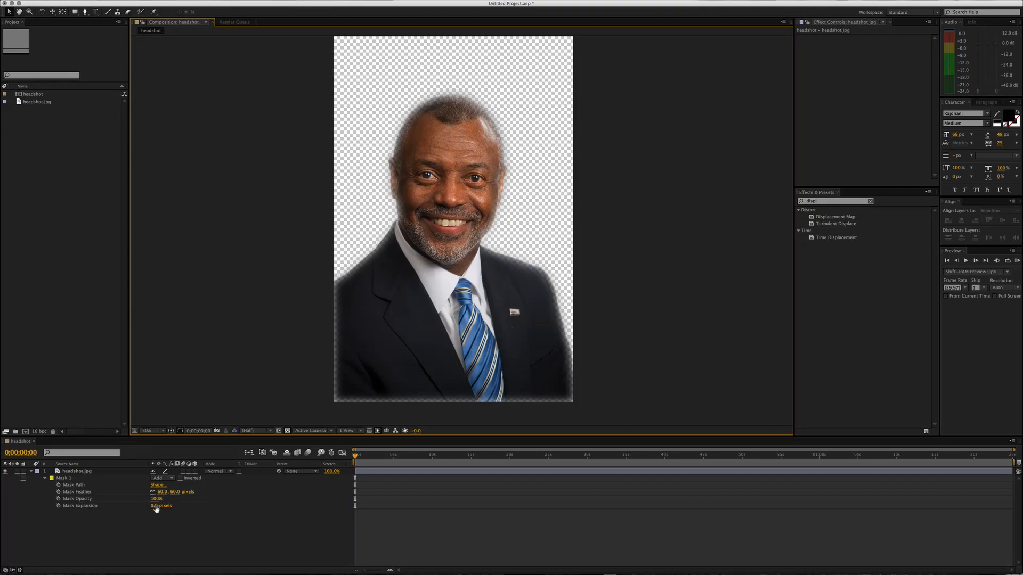
# Step: Try expanding and contracting Mask 1 with its Mask Expansion, and reset the expansion to 0 pixels
pyautogui.moveTo(156, 509); pyautogui.dragTo(161, 510)
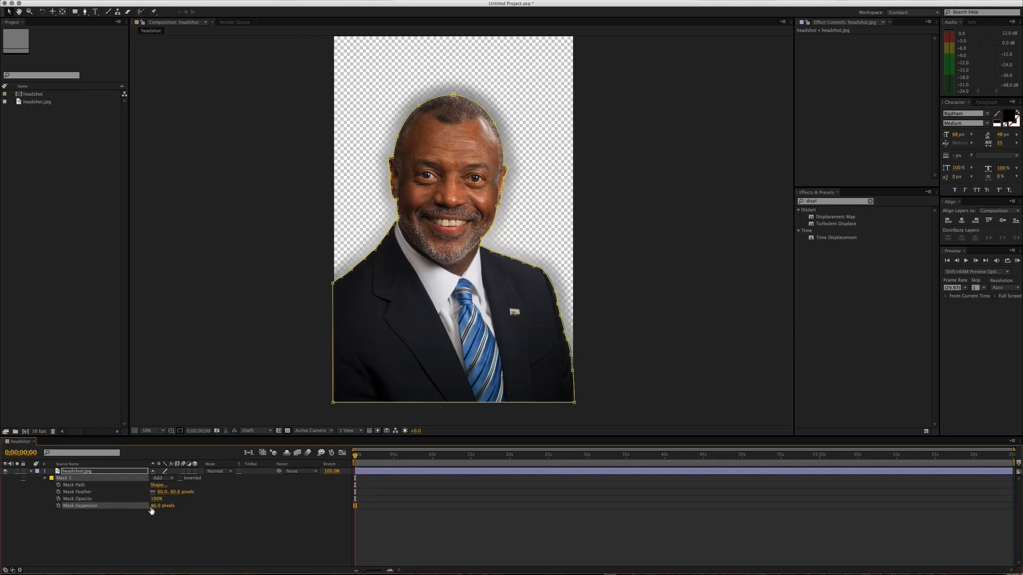
pyautogui.click(287, 431)
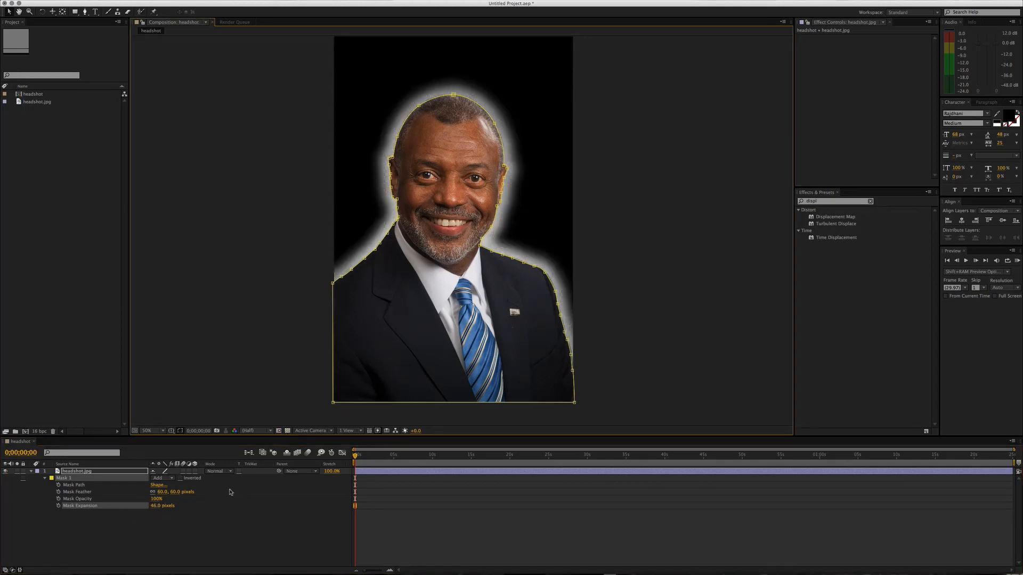
pyautogui.moveTo(156, 510)
pyautogui.mouseDown()
pyautogui.moveTo(165, 508)
pyautogui.moveTo(151, 510)
pyautogui.mouseUp()
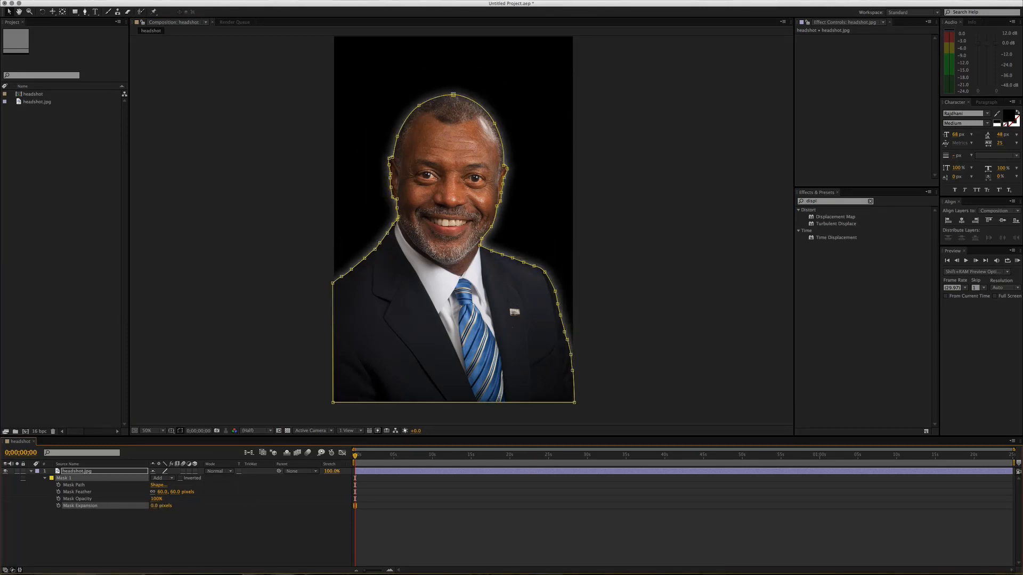
pyautogui.moveTo(155, 508)
pyautogui.mouseDown()
pyautogui.moveTo(144, 510)
pyautogui.moveTo(156, 508)
pyautogui.mouseUp()
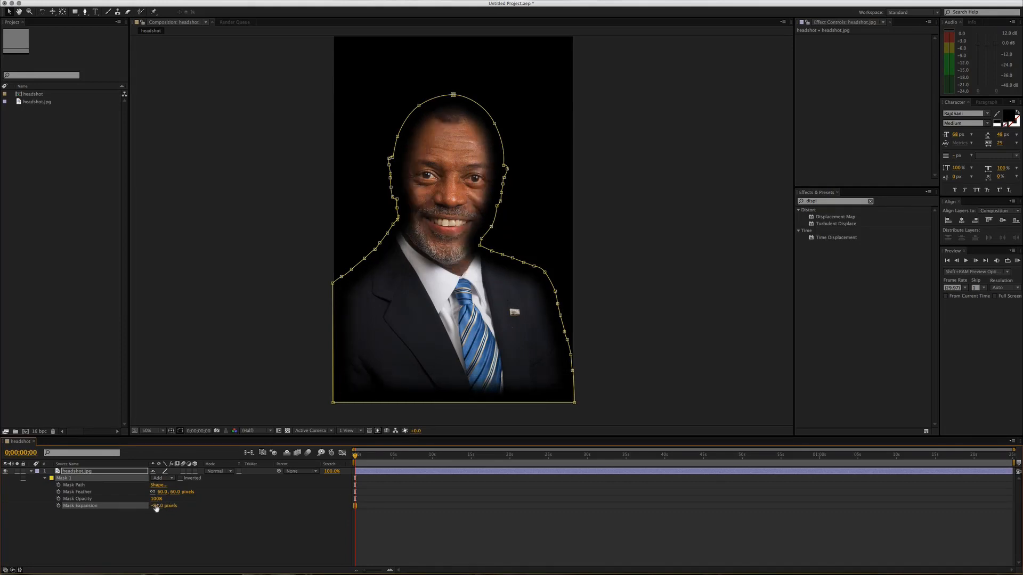
pyautogui.write('0')
pyautogui.press('Return')
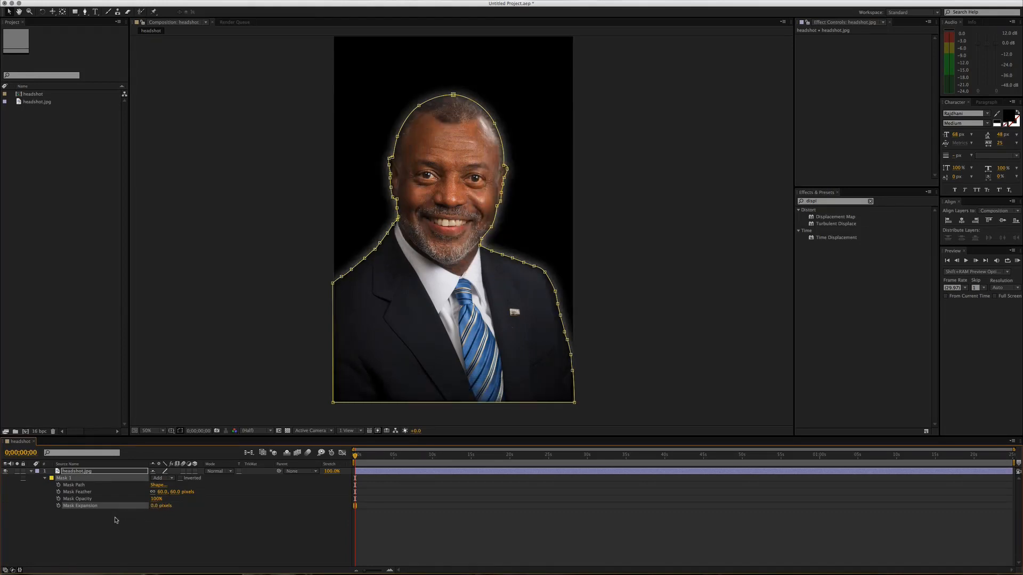
# Step: Try a lower Mask Opacity on Mask 1, restore it to 100%, and deselect the layer
pyautogui.moveTo(154, 503)
pyautogui.mouseDown()
pyautogui.moveTo(143, 501)
pyautogui.moveTo(157, 502)
pyautogui.mouseUp()
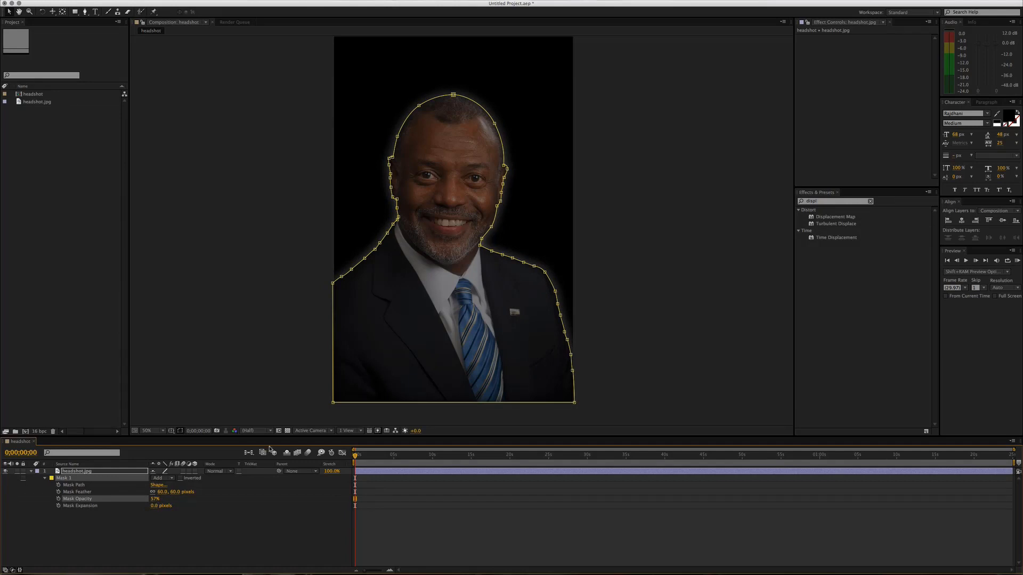
pyautogui.click(288, 430)
pyautogui.click(288, 430)
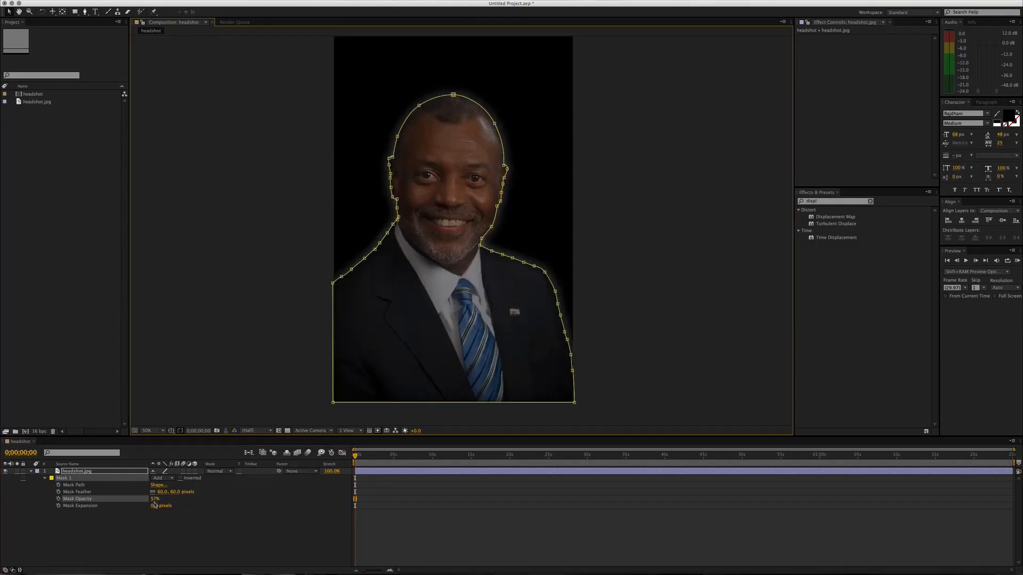
pyautogui.moveTo(156, 499); pyautogui.dragTo(160, 499)
pyautogui.click(243, 504)
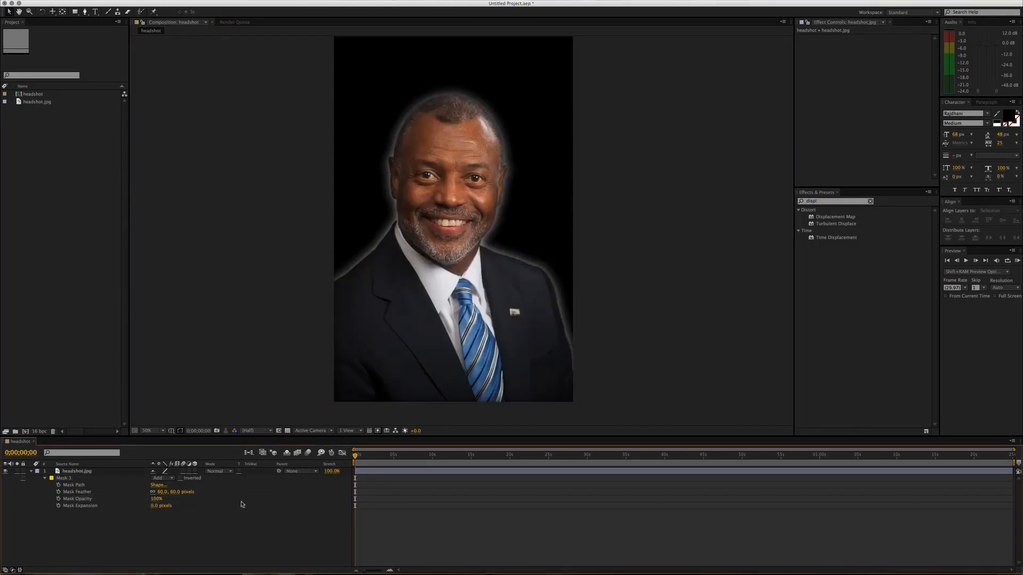
# Step: Reset Mask 1's feather to 0 pixels and deselect the layer
pyautogui.click(161, 492)
pyautogui.write('0')
pyautogui.press('Return')
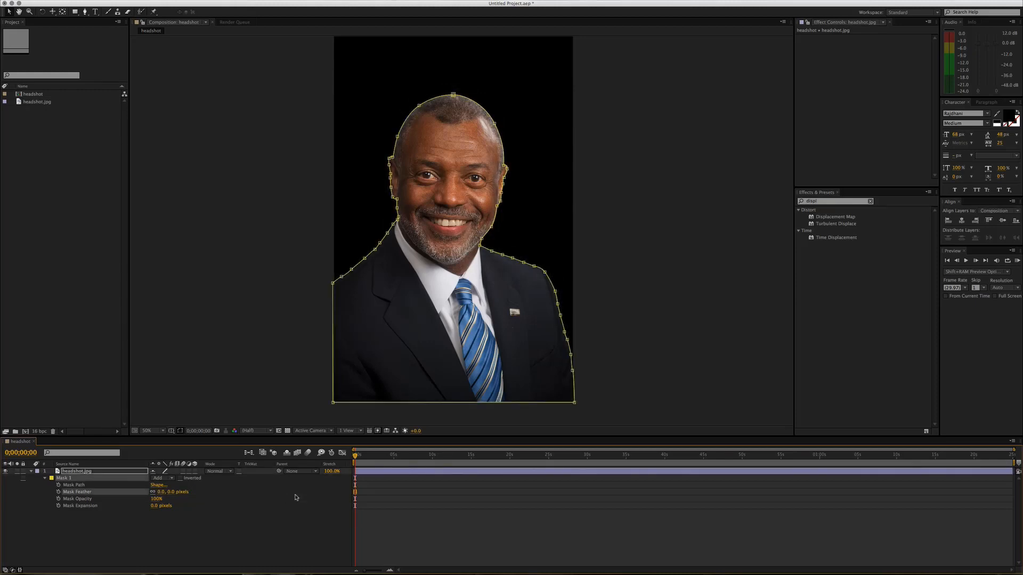
pyautogui.click(193, 527)
# Step: Change Mask 1's outline color to a fully saturated yellow and reselect the headshot.jpg layer to check it
pyautogui.click(51, 478)
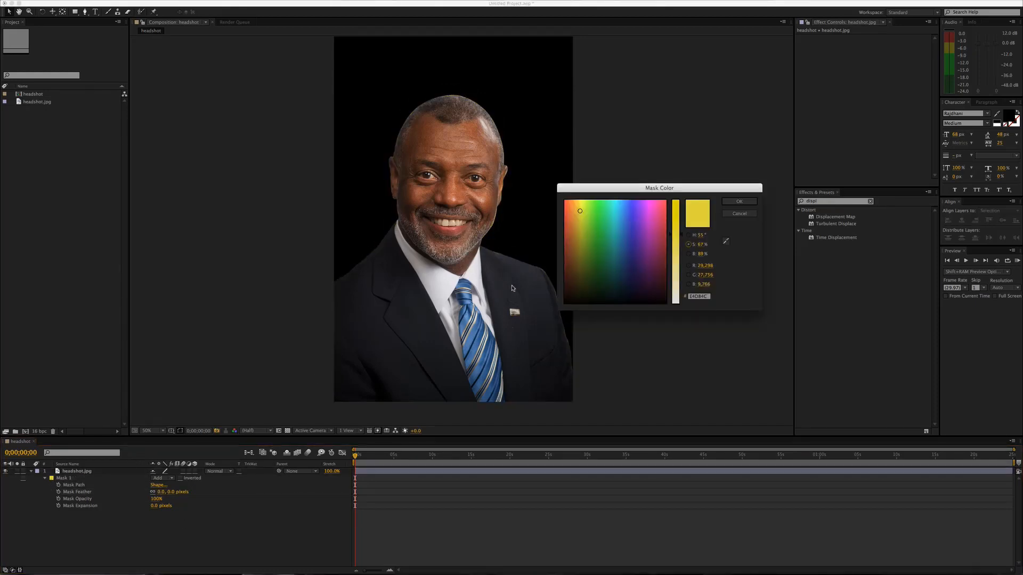
pyautogui.moveTo(675, 223); pyautogui.dragTo(674, 203)
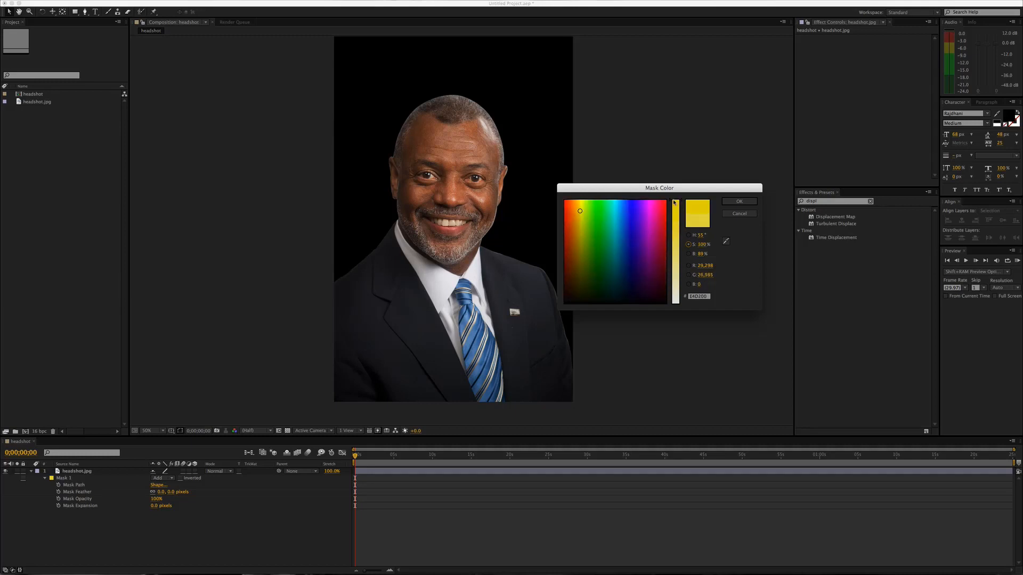
pyautogui.click(578, 211)
pyautogui.click(739, 202)
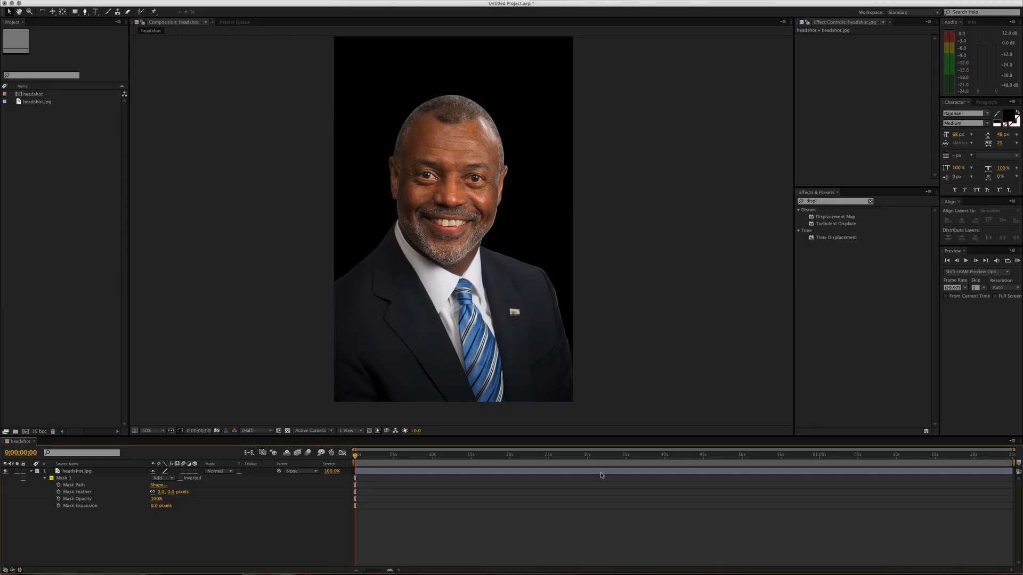
pyautogui.click(76, 471)
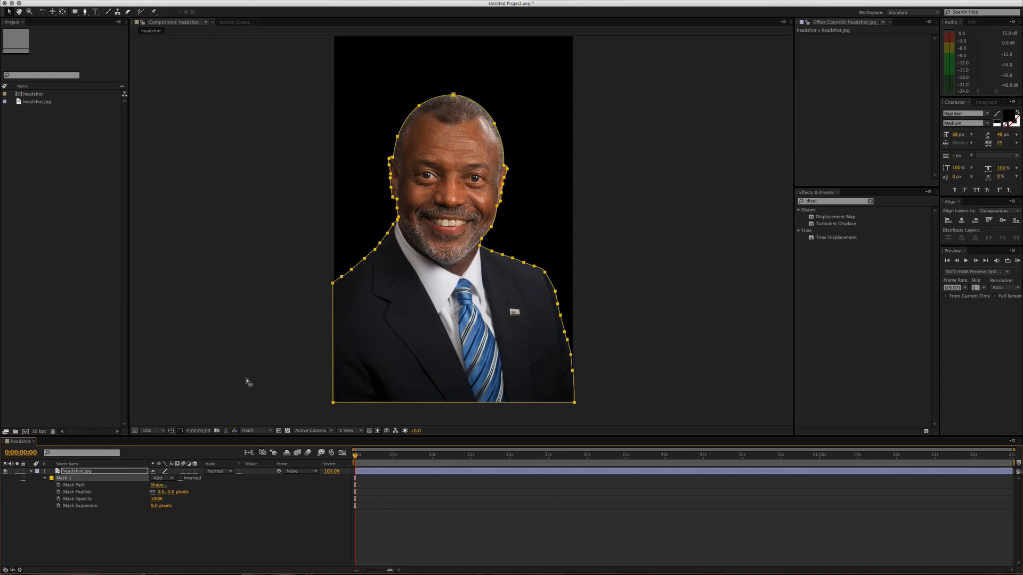
# Step: Draw a small closed curved mask around the subject's right eye on the headshot.jpg layer with the Pen tool
pyautogui.press('.')
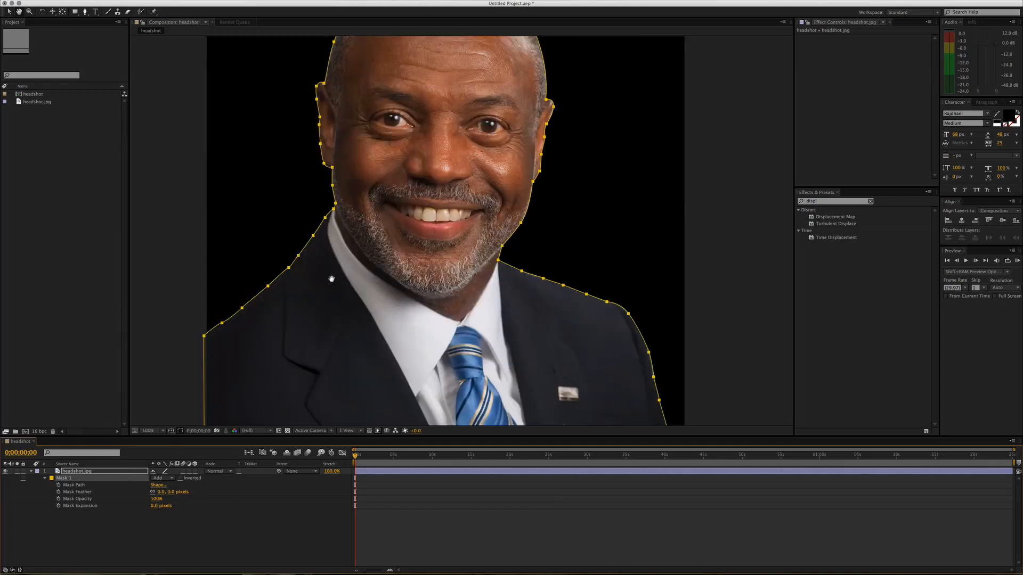
pyautogui.moveTo(334, 279); pyautogui.dragTo(315, 306)
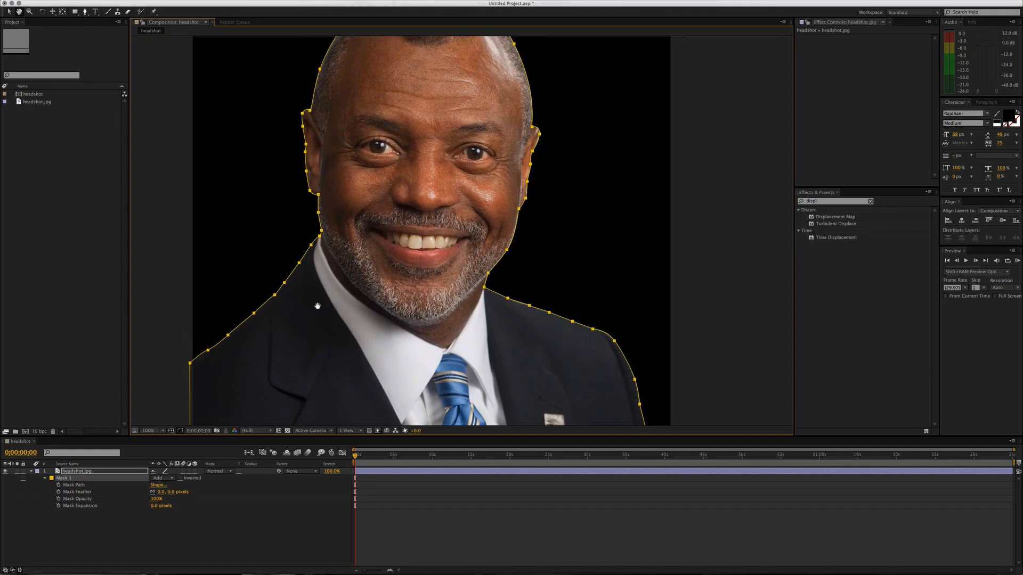
pyautogui.click(100, 469)
pyautogui.moveTo(322, 261); pyautogui.dragTo(316, 294)
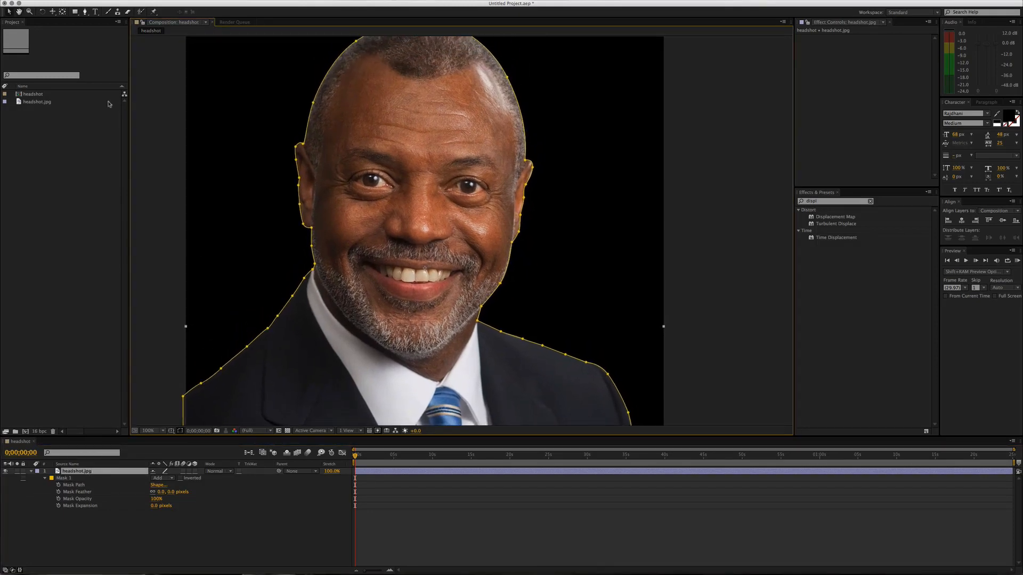
pyautogui.click(85, 12)
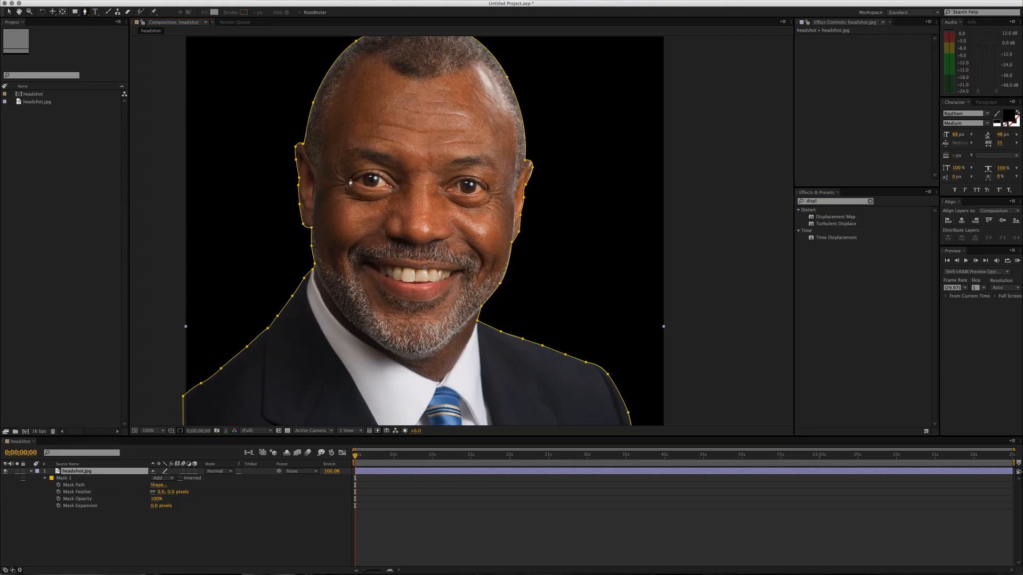
pyautogui.click(348, 179)
pyautogui.moveTo(375, 176); pyautogui.dragTo(397, 175)
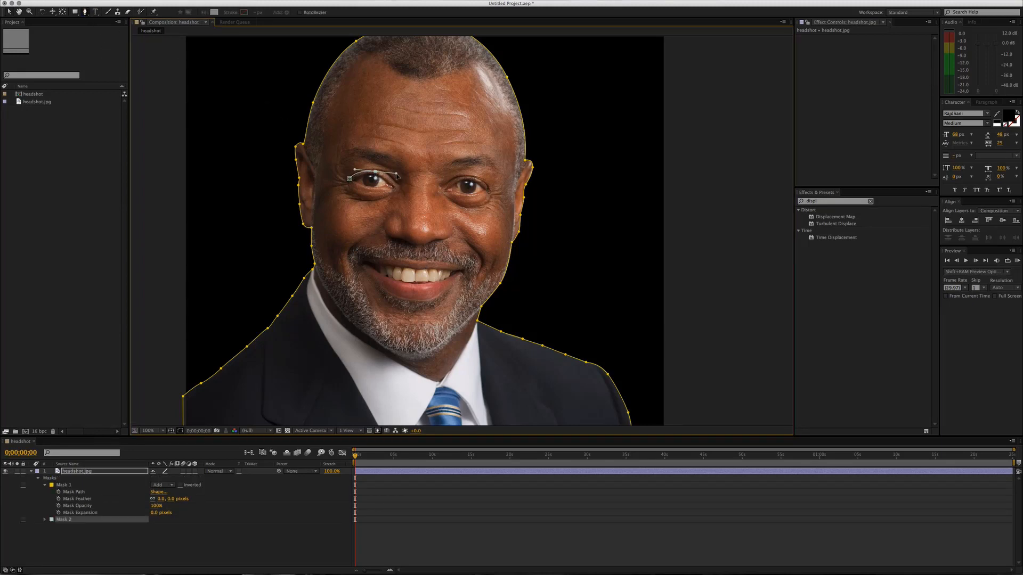
pyautogui.click(395, 188)
pyautogui.moveTo(370, 192)
pyautogui.mouseDown()
pyautogui.moveTo(356, 190)
pyautogui.moveTo(374, 173)
pyautogui.mouseUp()
pyautogui.click(349, 179)
pyautogui.press('v')
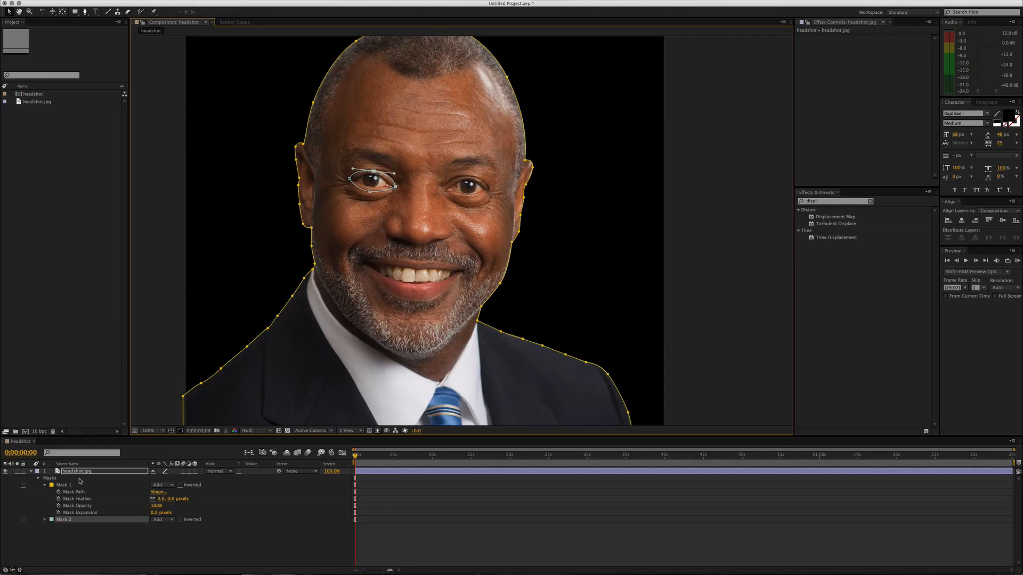
# Step: Select Mask 2 and its outline around the eye to check how its pale color reads against the skin
pyautogui.click(80, 535)
pyautogui.click(56, 520)
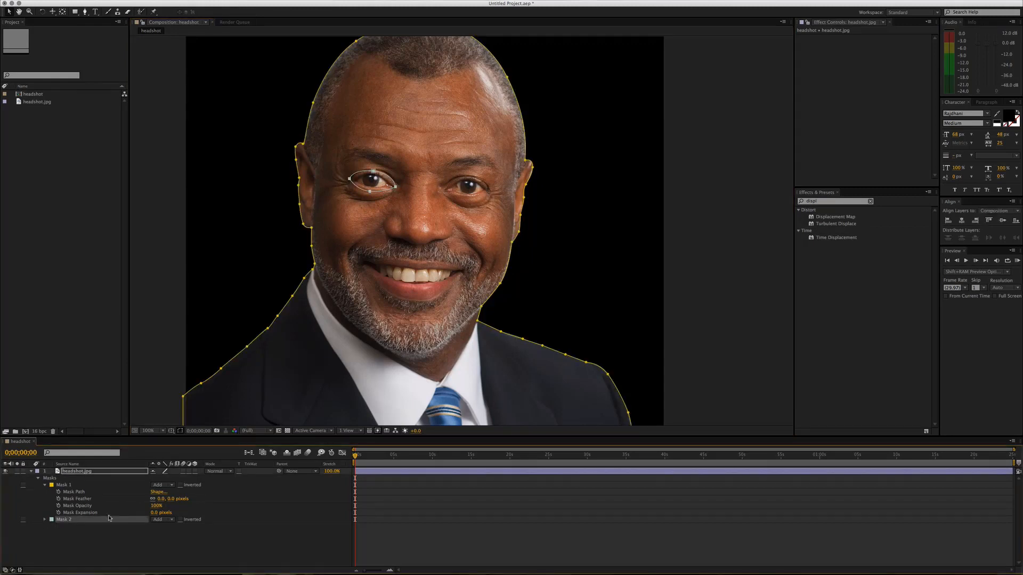
pyautogui.click(351, 193)
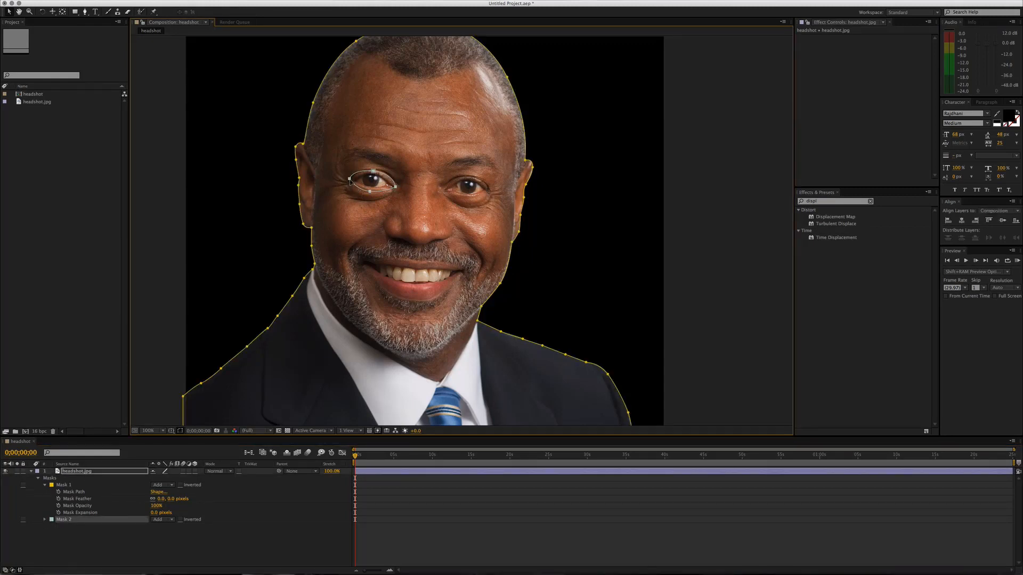
pyautogui.click(353, 191)
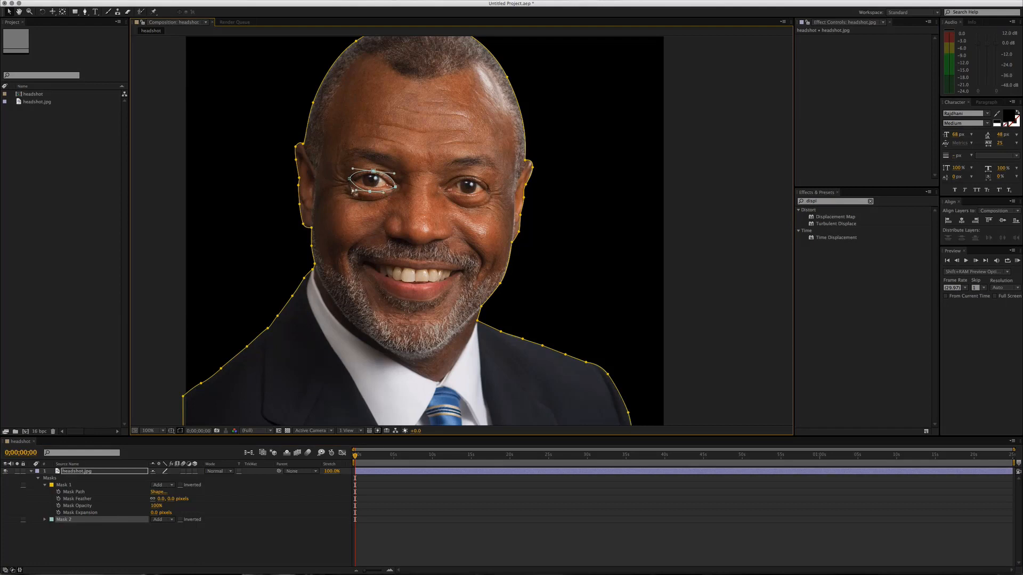
# Step: Set Mask 2's outline color to the skin tone sampled just below the subject's right eye
pyautogui.click(83, 555)
pyautogui.click(51, 519)
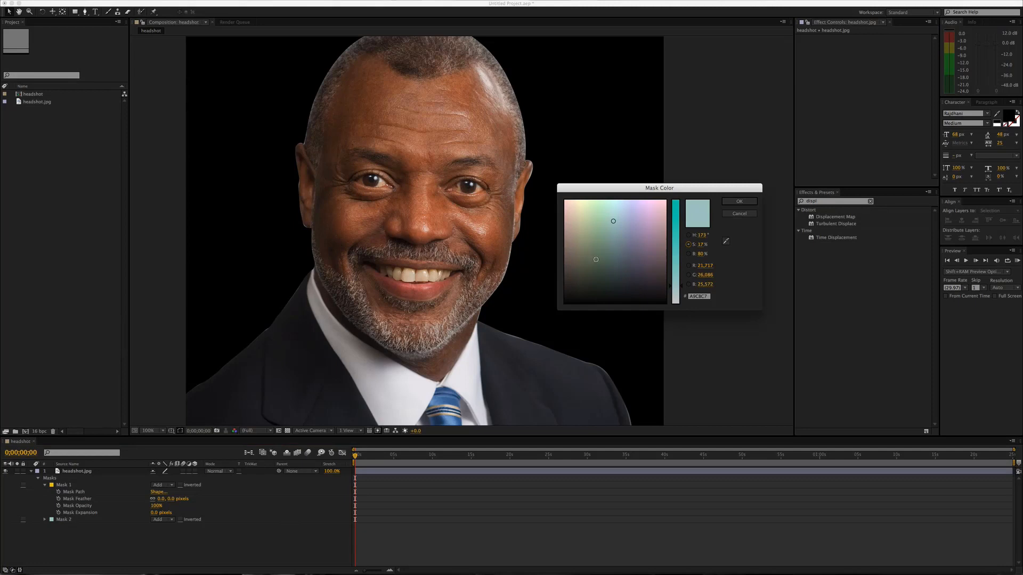
pyautogui.click(725, 242)
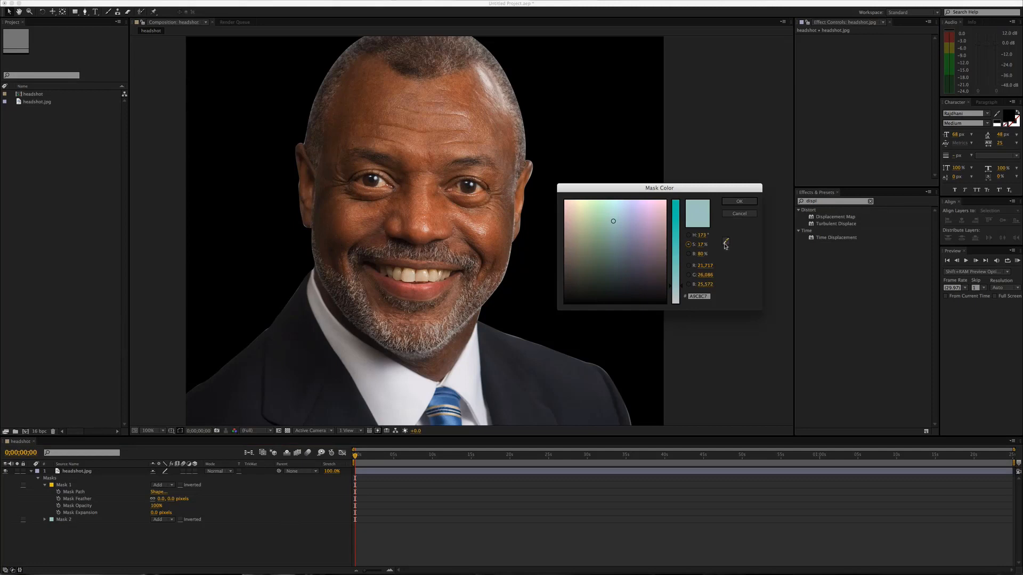
pyautogui.click(361, 202)
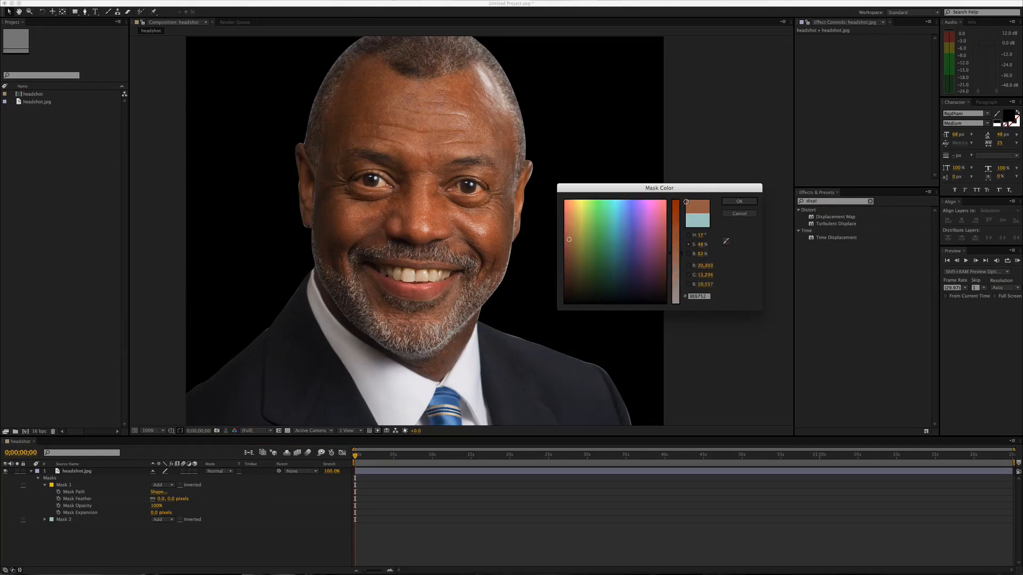
pyautogui.click(739, 202)
# Step: Select the headshot.jpg layer and its eye mask to check how the skin-toned Mask 2 outline reads against the face
pyautogui.click(72, 472)
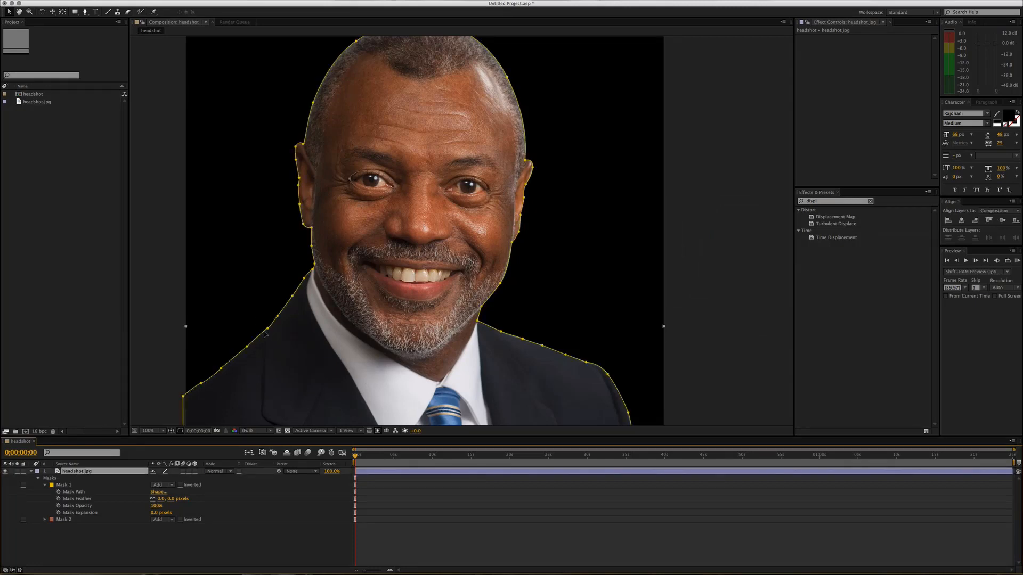
pyautogui.click(360, 187)
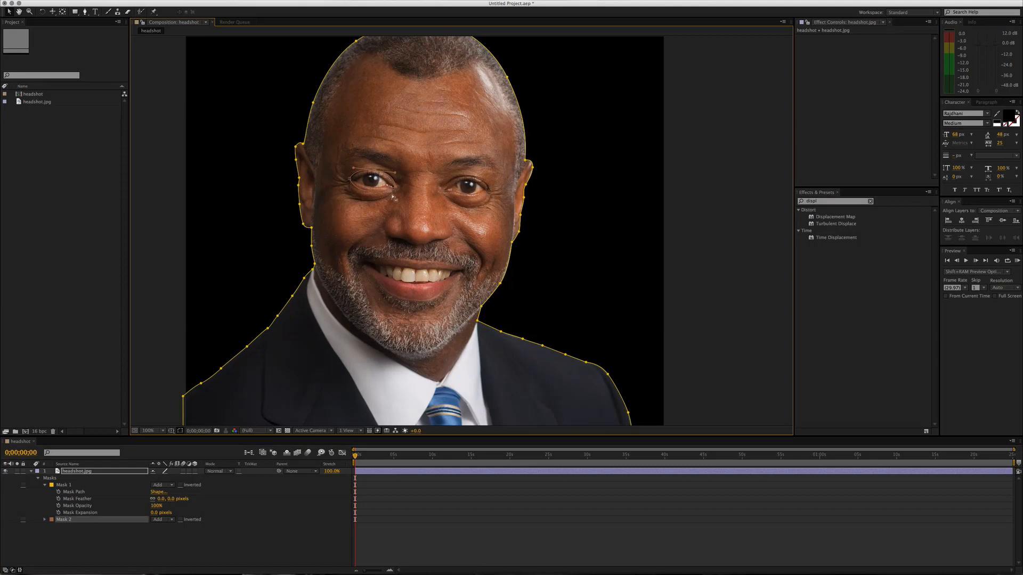
# Step: Try a purple outline color for Mask 2 and reduce its saturation to a paler purple
pyautogui.click(52, 519)
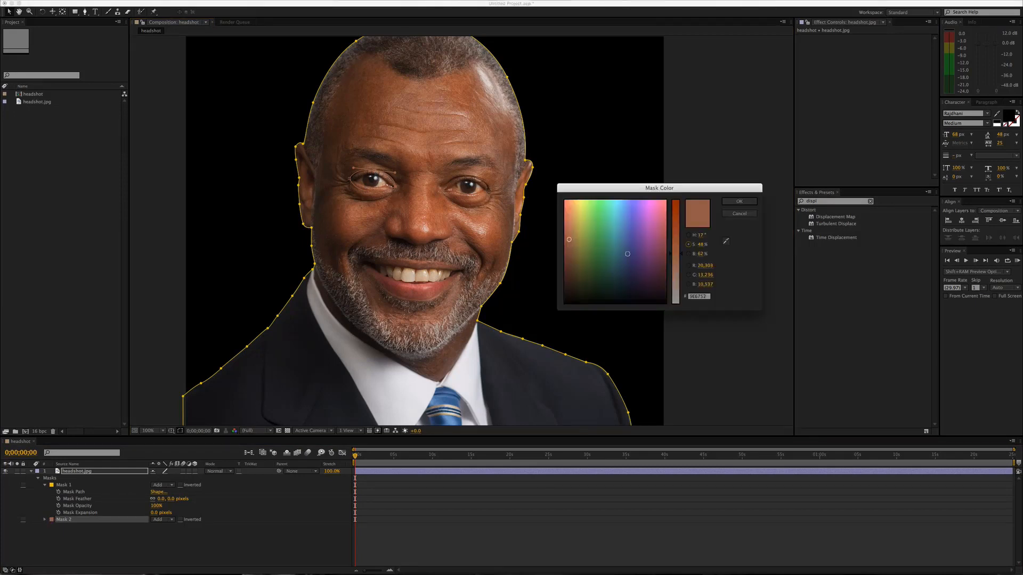
pyautogui.click(636, 220)
pyautogui.press('Return')
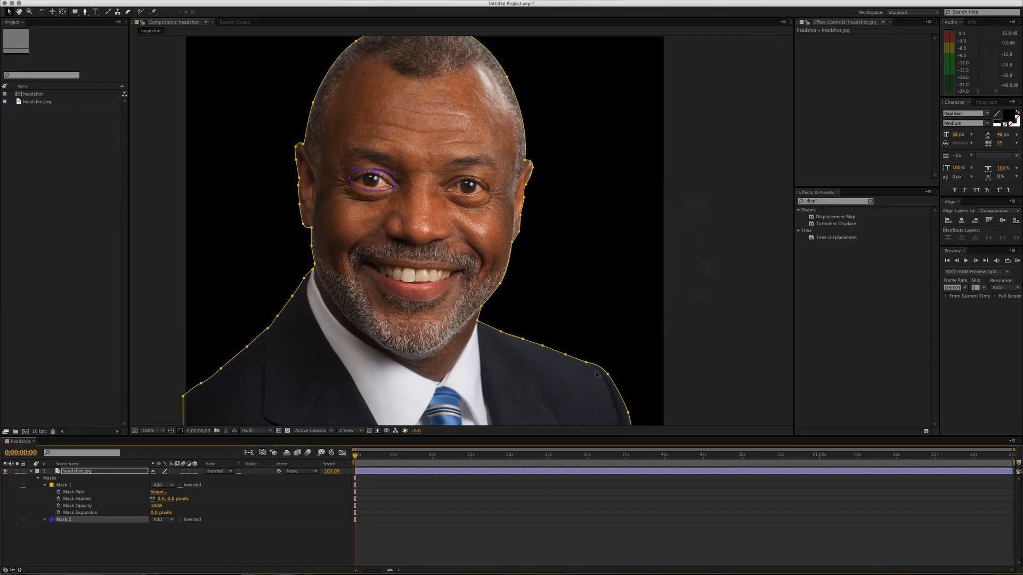
pyautogui.click(51, 520)
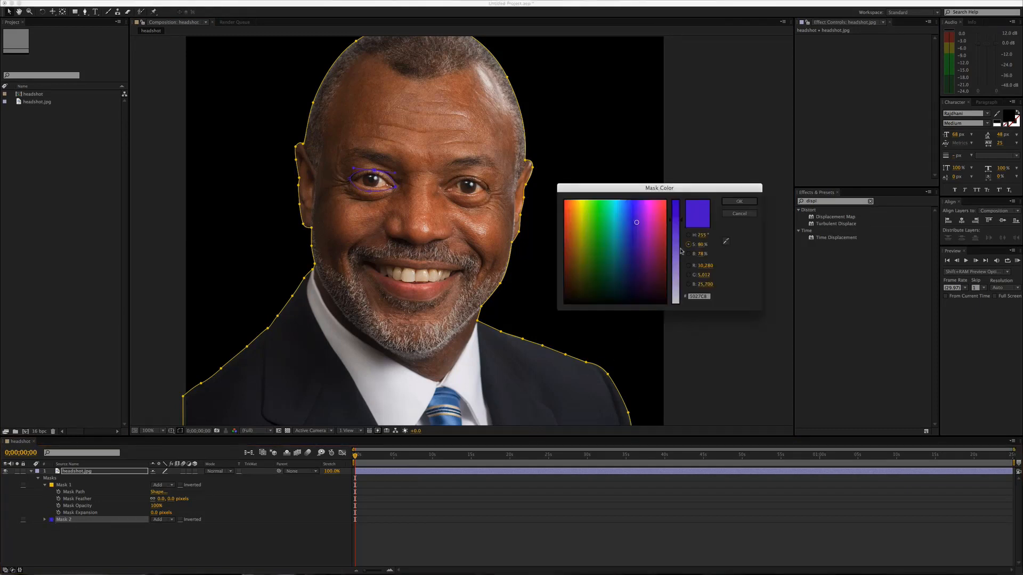
pyautogui.moveTo(678, 248); pyautogui.dragTo(678, 258)
pyautogui.press('Return')
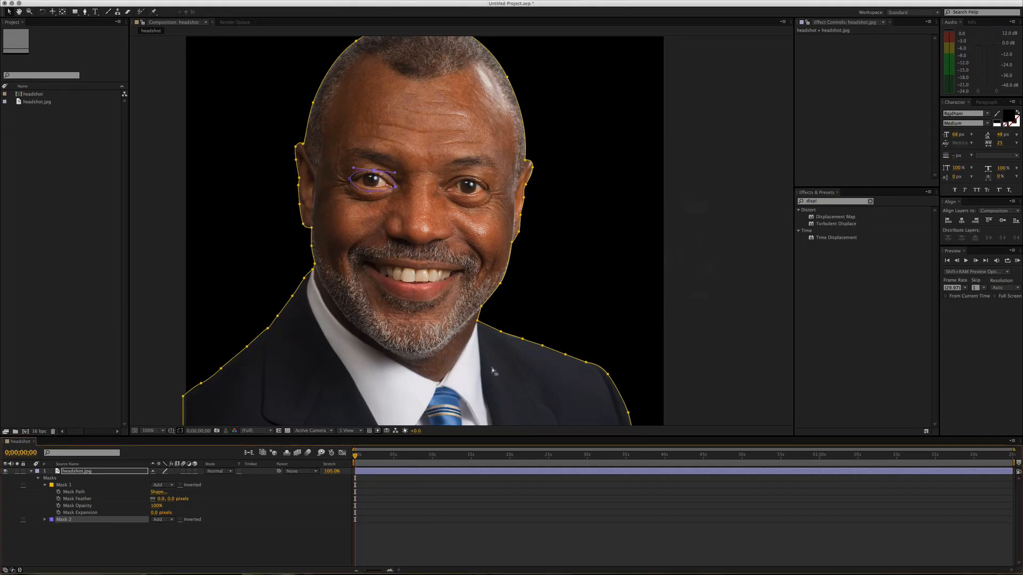
# Step: Set Mask 2's outline color to a bright green that contrasts with the skin, and clear the selection
pyautogui.click(51, 519)
pyautogui.click(587, 218)
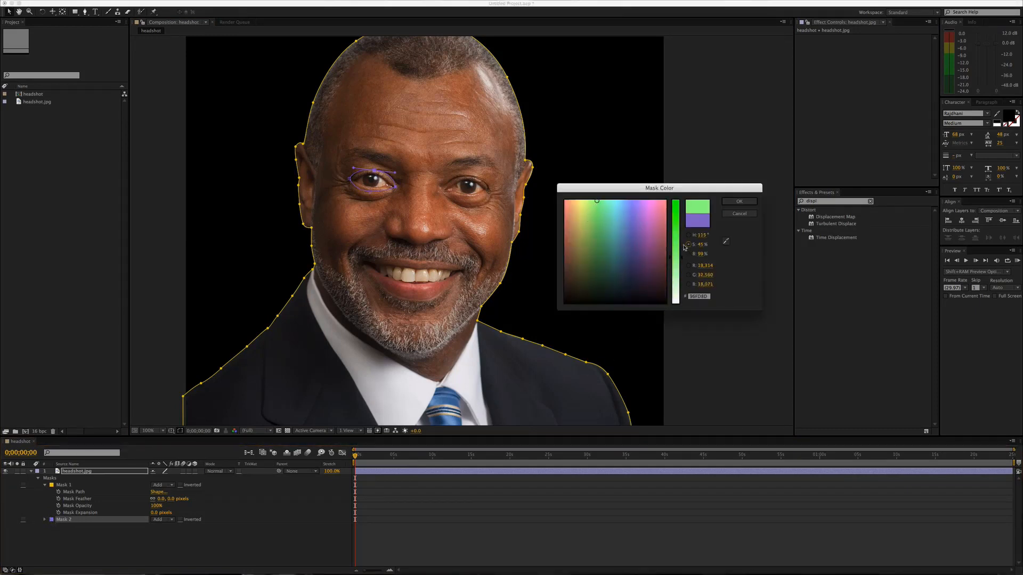
pyautogui.press('Return')
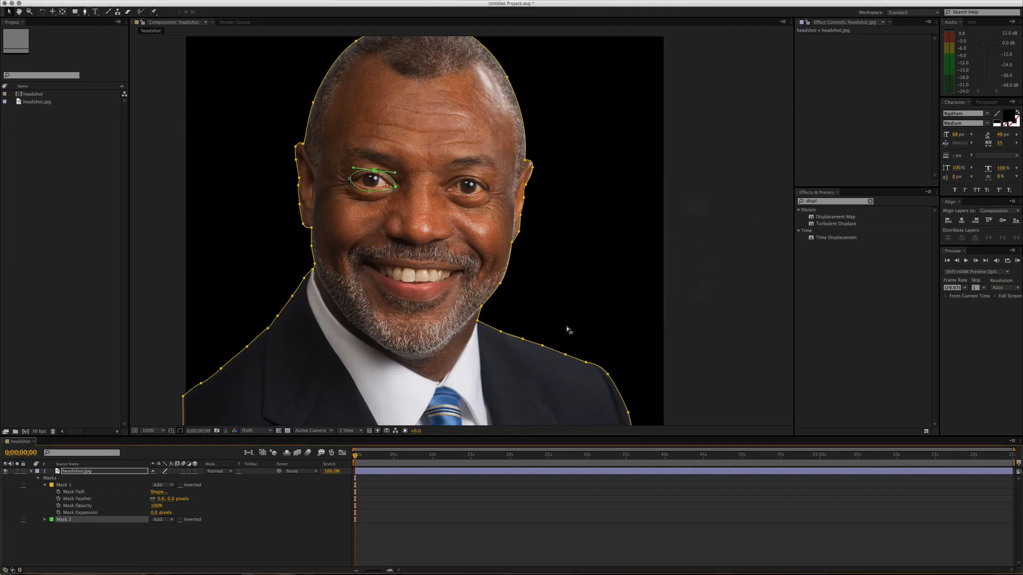
pyautogui.click(555, 509)
# Step: Expand Mask 2's properties and select the lowest point of its outline around the eye to inspect it
pyautogui.click(69, 520)
pyautogui.click(45, 520)
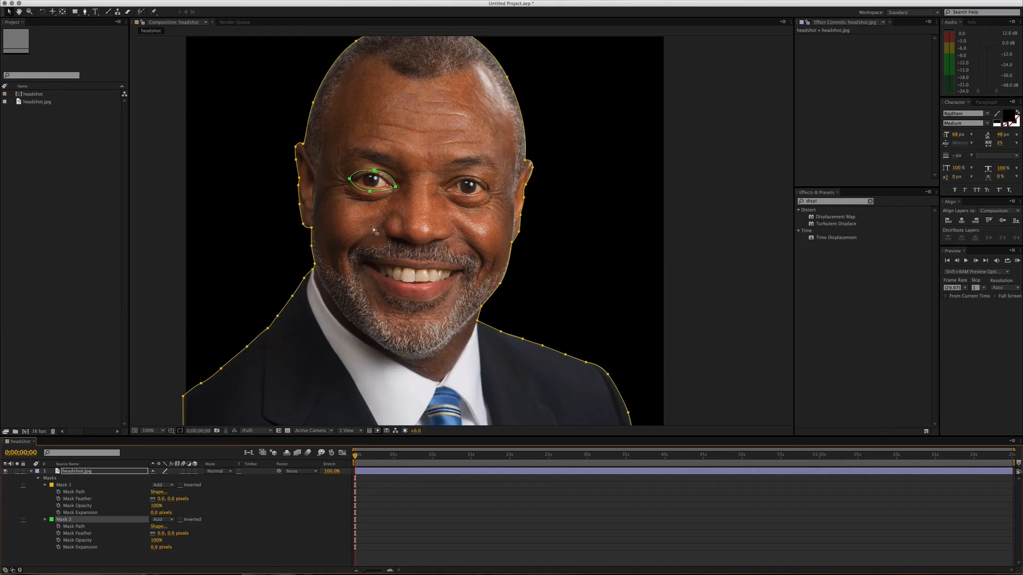
pyautogui.click(371, 191)
pyautogui.moveTo(370, 192); pyautogui.dragTo(370, 192)
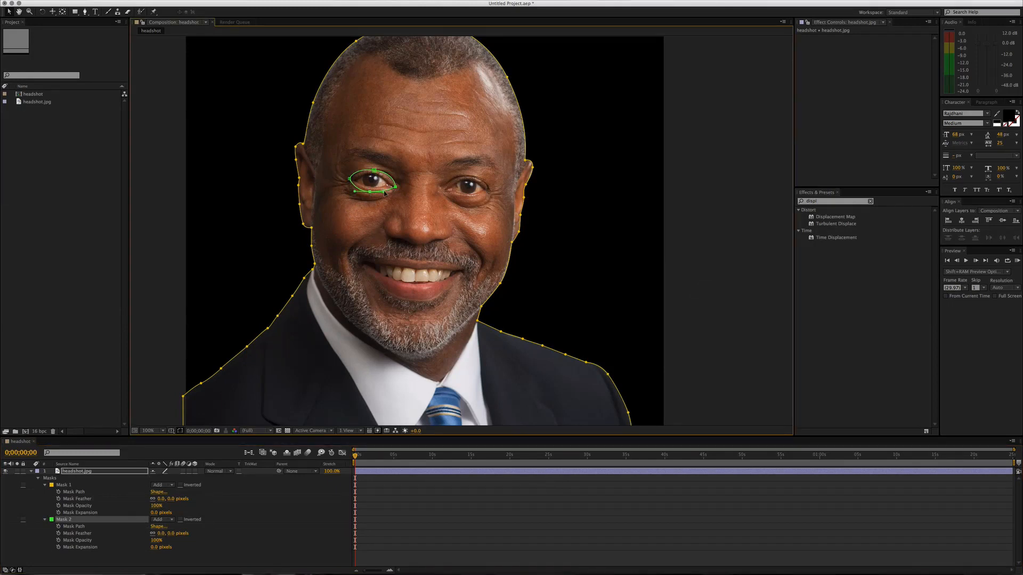
# Step: Set Mask 2's mode to Subtract to cut the subject's right eye out of the headshot
pyautogui.click(209, 514)
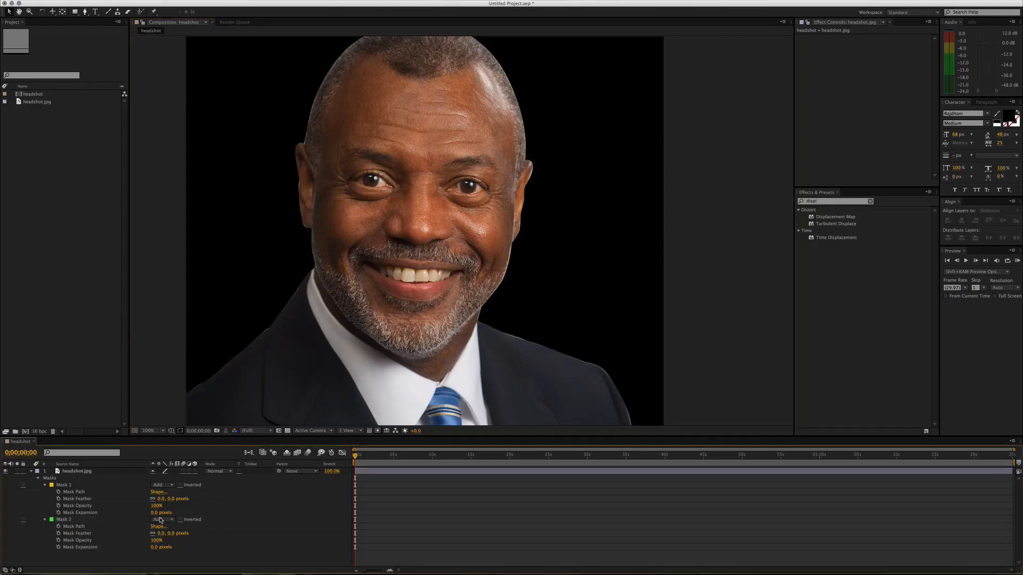
pyautogui.click(161, 519)
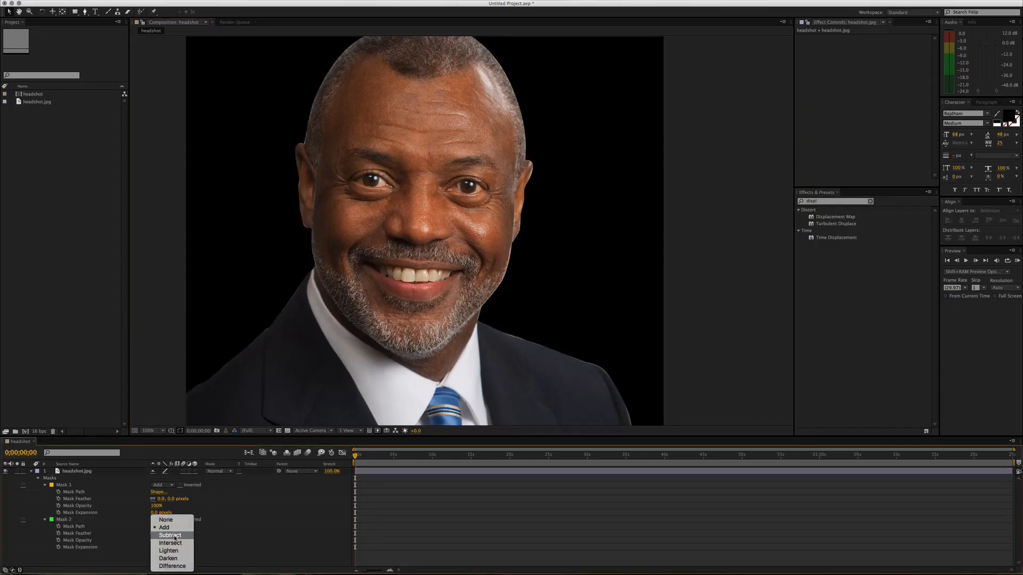
pyautogui.click(174, 536)
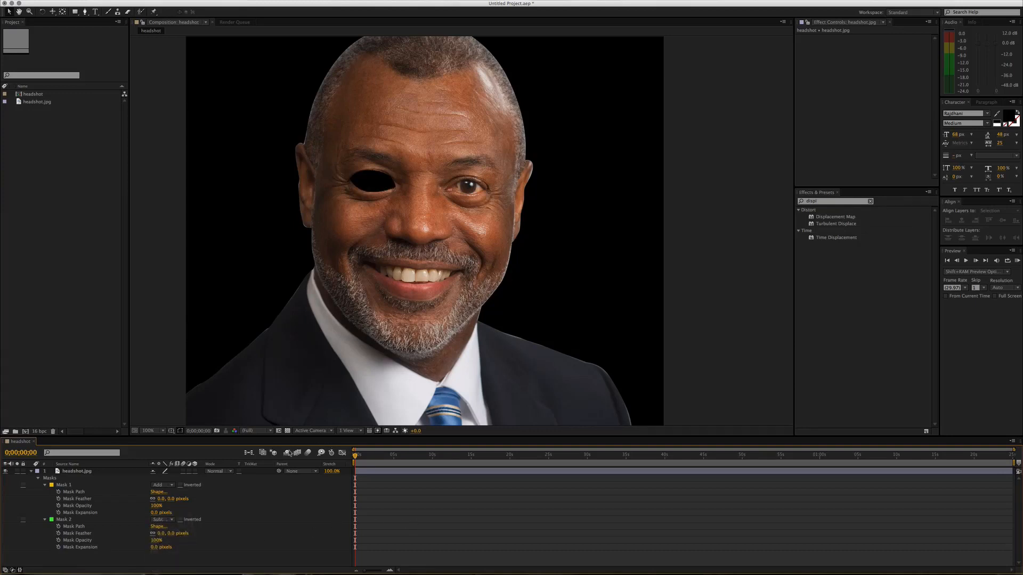
pyautogui.moveTo(339, 269); pyautogui.dragTo(344, 266)
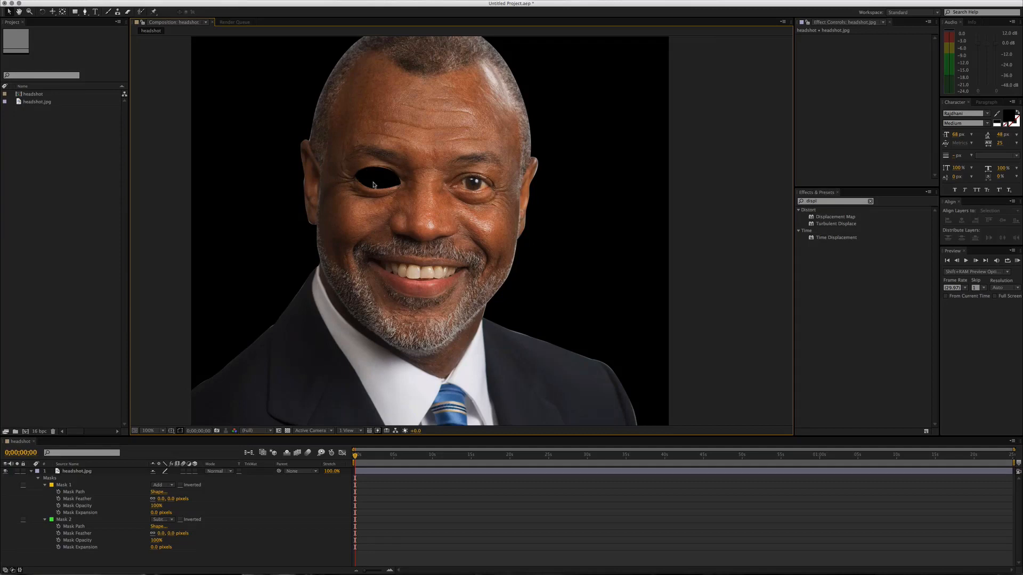
pyautogui.moveTo(414, 207); pyautogui.dragTo(411, 210)
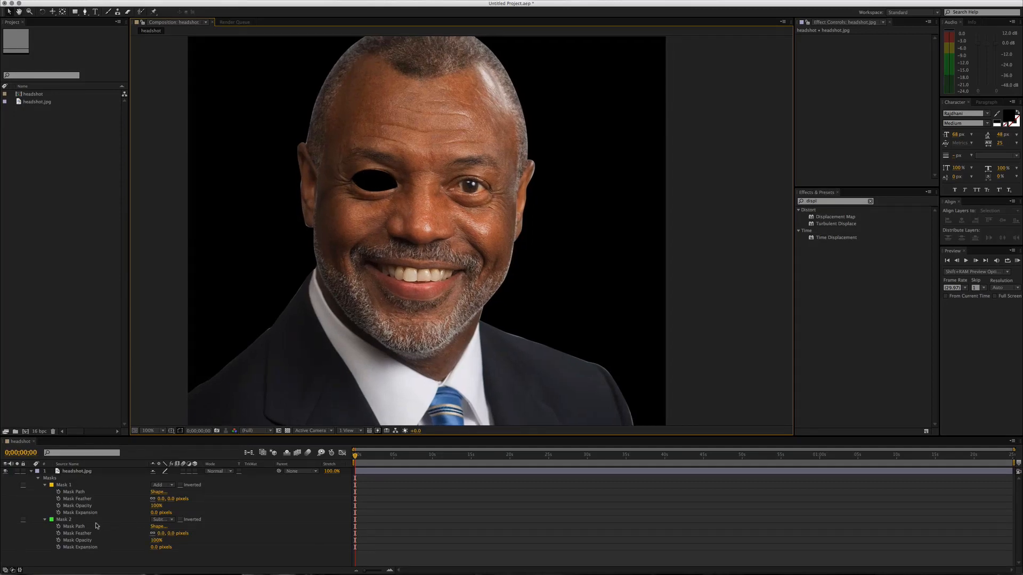
# Step: Select Mask 2 and review the other mask modes available for it, keeping Subtract
pyautogui.click(65, 520)
pyautogui.click(156, 513)
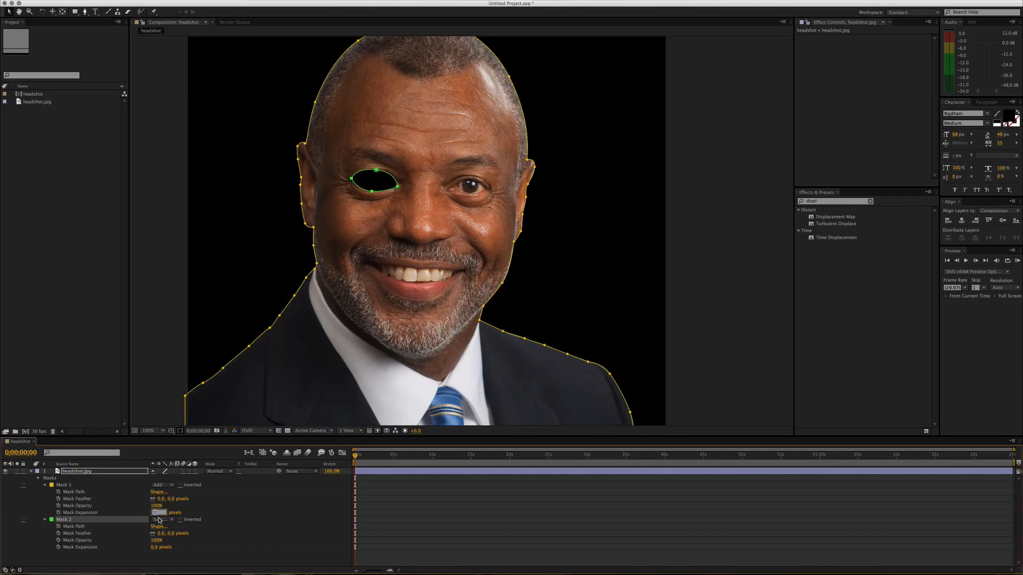
pyautogui.click(160, 519)
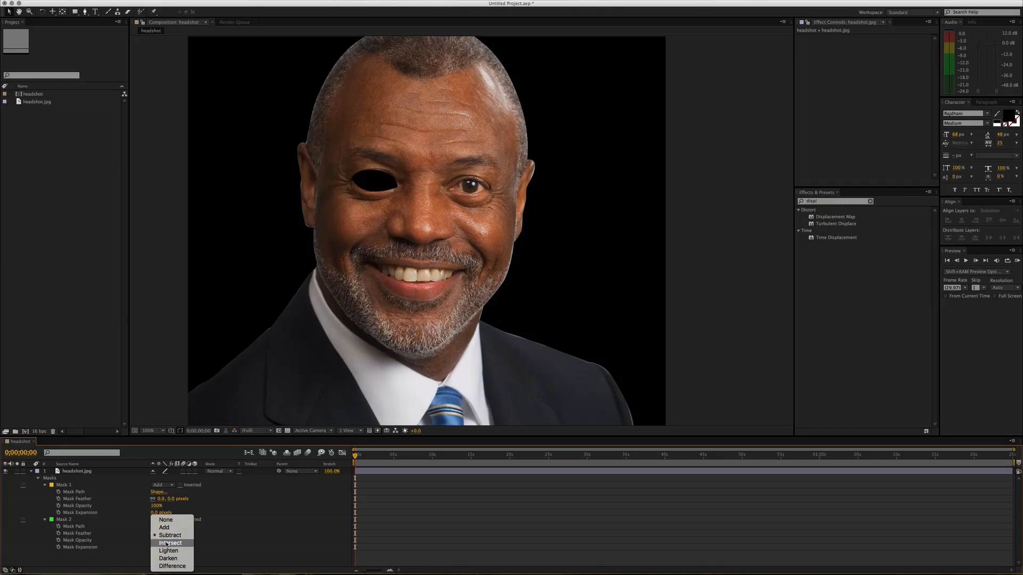
pyautogui.click(254, 539)
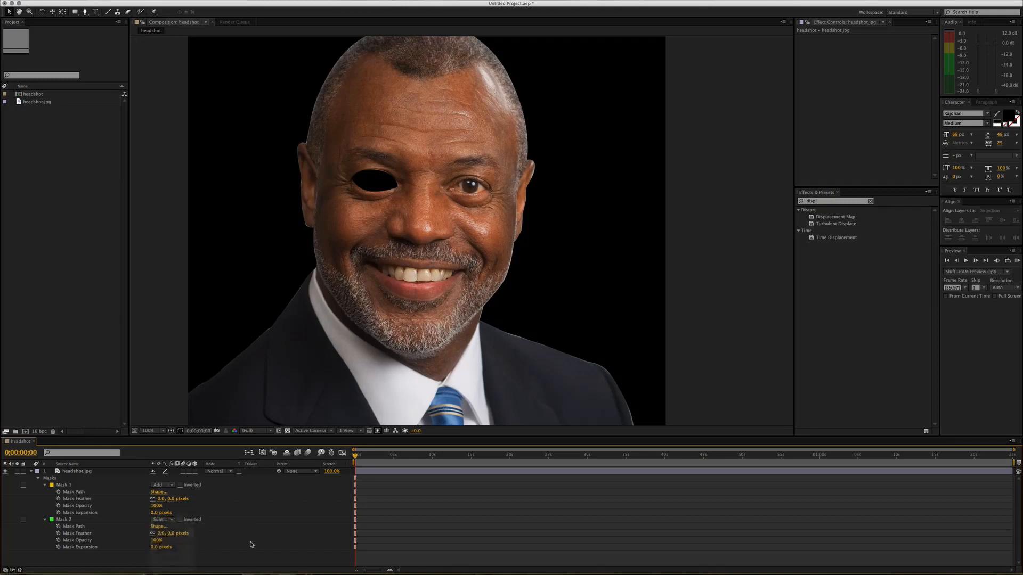
pyautogui.moveTo(364, 274); pyautogui.dragTo(365, 275)
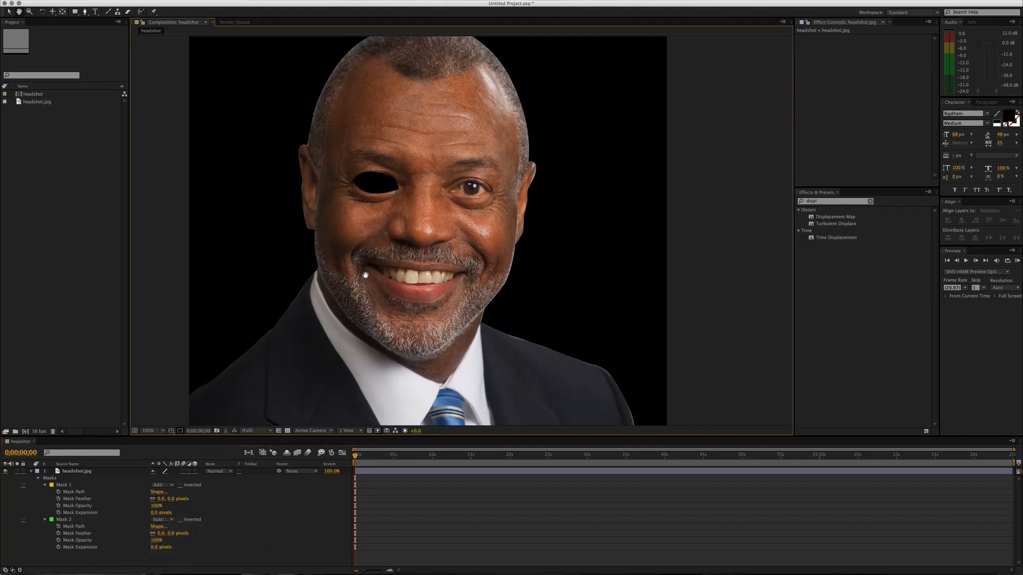
# Step: Draw a small closed curved mask around the subject's left eye on the headshot.jpg layer with the Pen tool
pyautogui.click(69, 519)
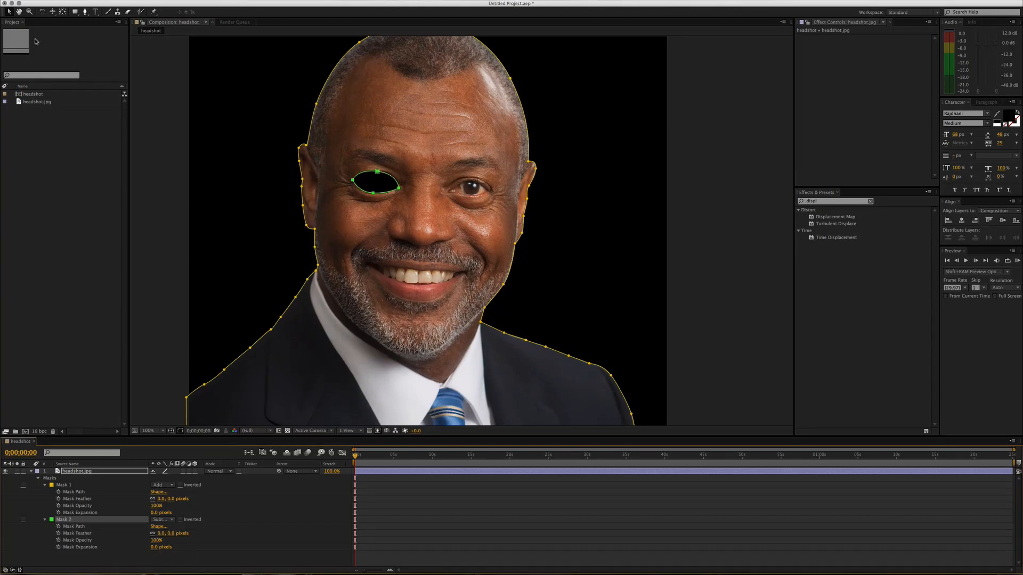
pyautogui.click(85, 11)
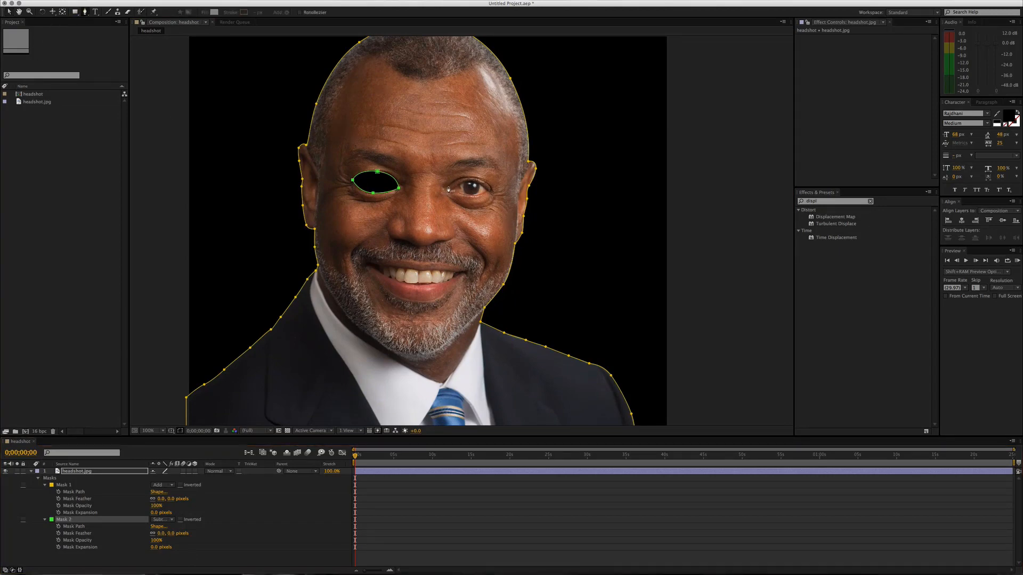
pyautogui.click(448, 187)
pyautogui.click(472, 177)
pyautogui.click(487, 179)
pyautogui.click(494, 190)
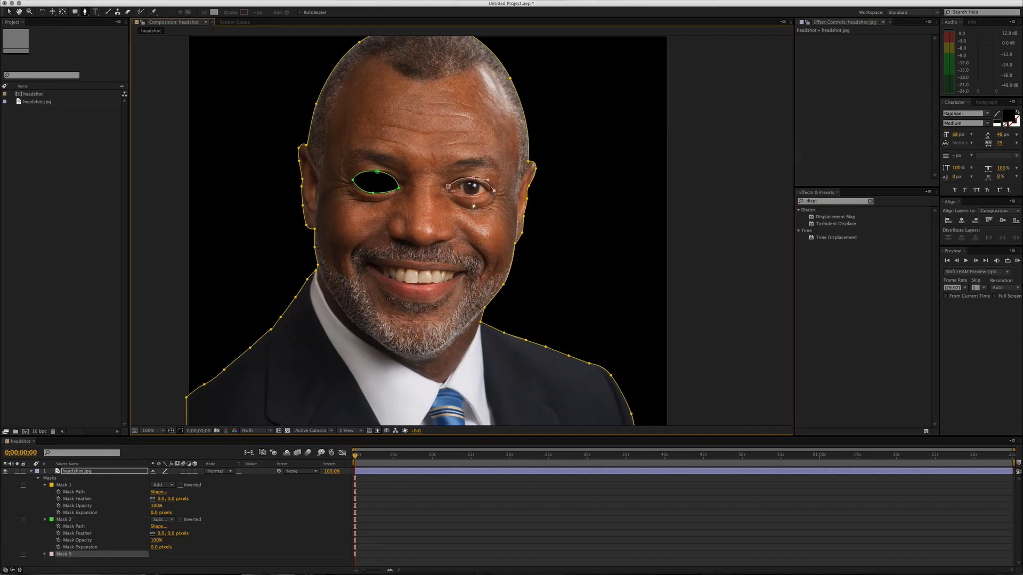
pyautogui.click(473, 200)
pyautogui.click(462, 199)
pyautogui.click(448, 187)
# Step: Set Mask 3's mode to Subtract to cut out the subject's left eye, and return to the Selection tool
pyautogui.click(157, 556)
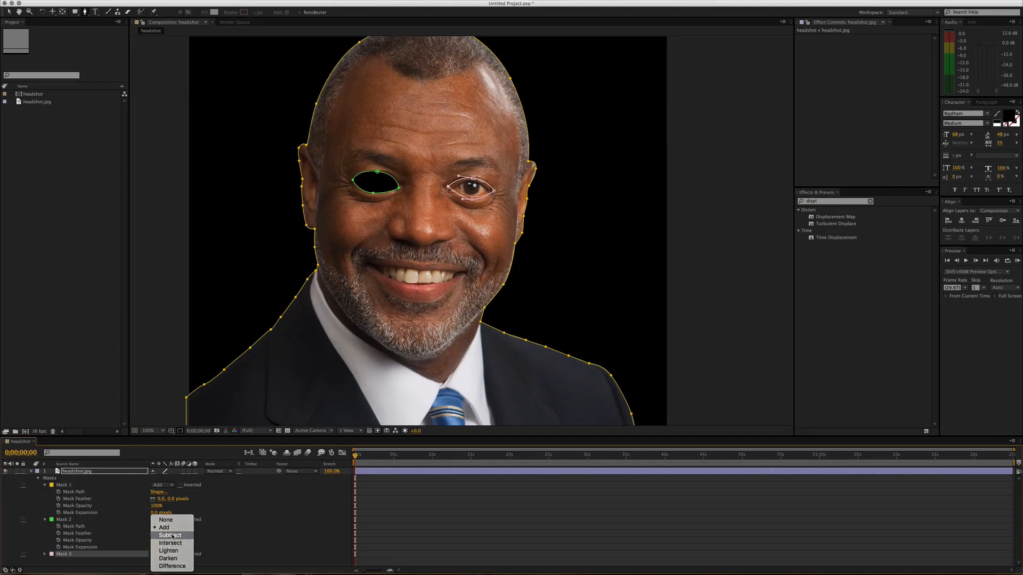
pyautogui.click(169, 535)
pyautogui.press('v')
pyautogui.click(399, 196)
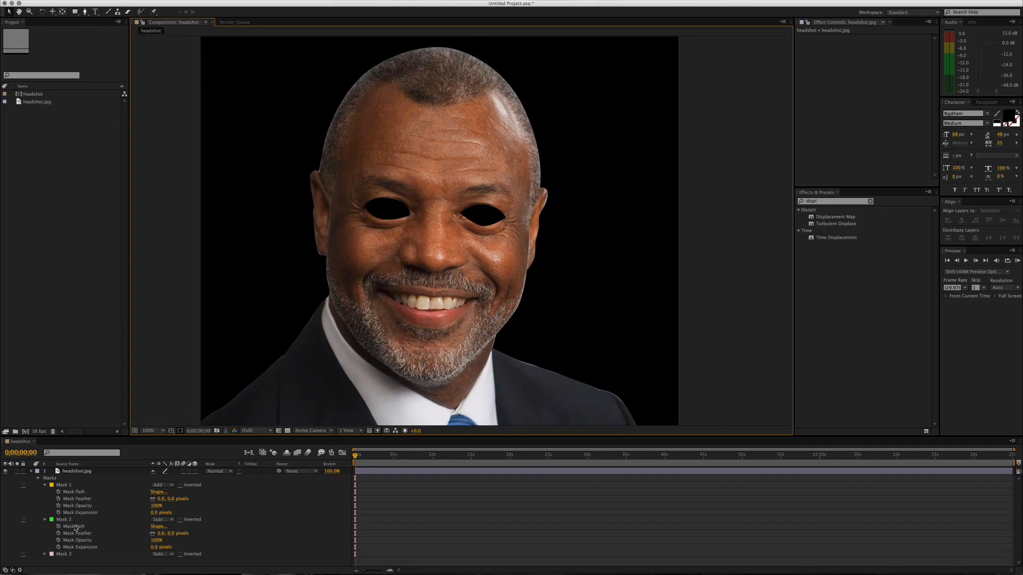
# Step: Collapse Mask 2's properties and delete both eye masks, Mask 2 and Mask 3, from the headshot.jpg layer
pyautogui.click(45, 520)
pyautogui.click(95, 526)
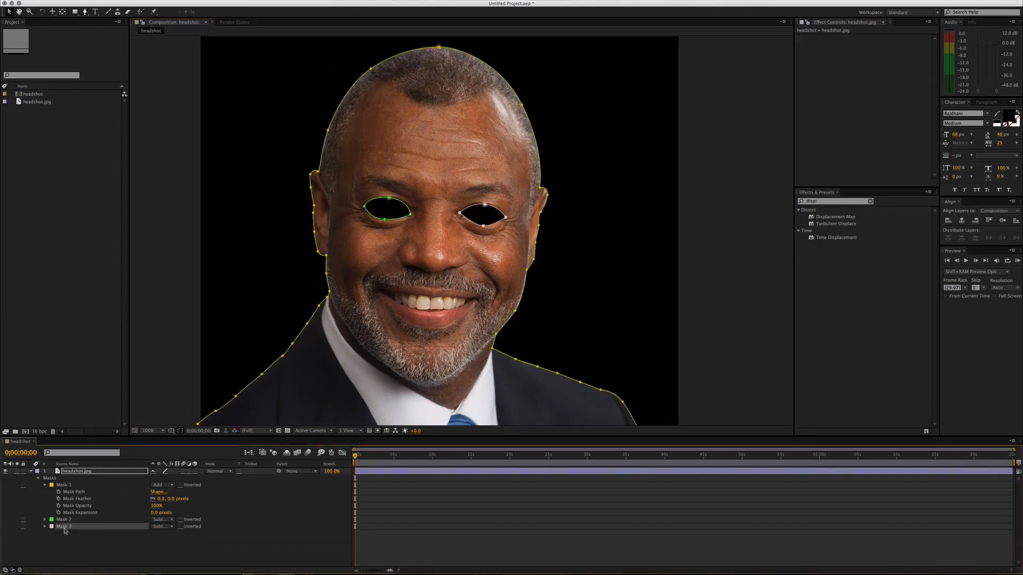
pyautogui.keyDown('shift'); pyautogui.click(67, 520); pyautogui.keyUp('shift')
pyautogui.press('Delete')
pyautogui.click(91, 530)
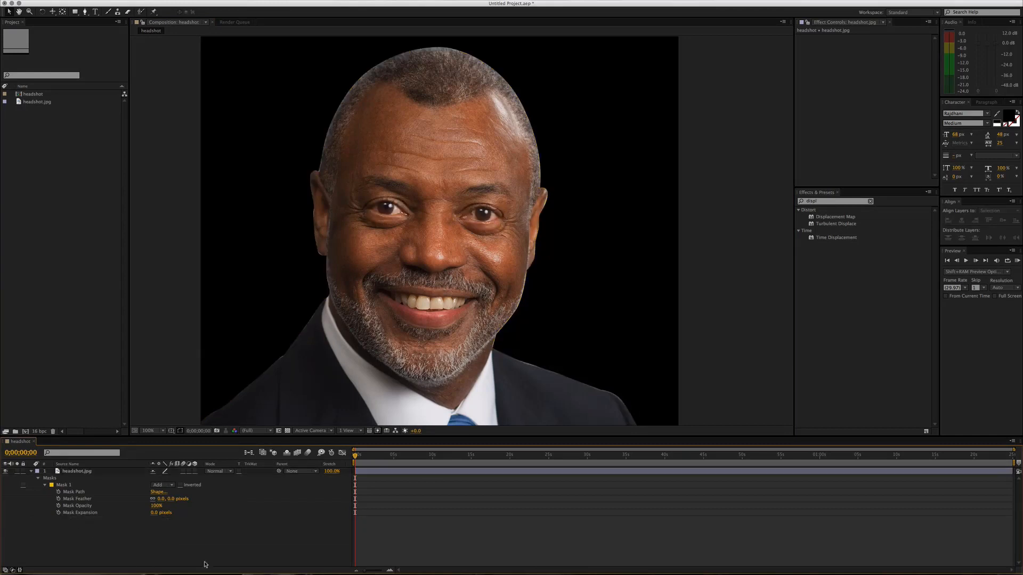
# Step: Invert Mask 1 to keep only the backdrop, and check its outline across the whole headshot.jpg layer
pyautogui.click(64, 485)
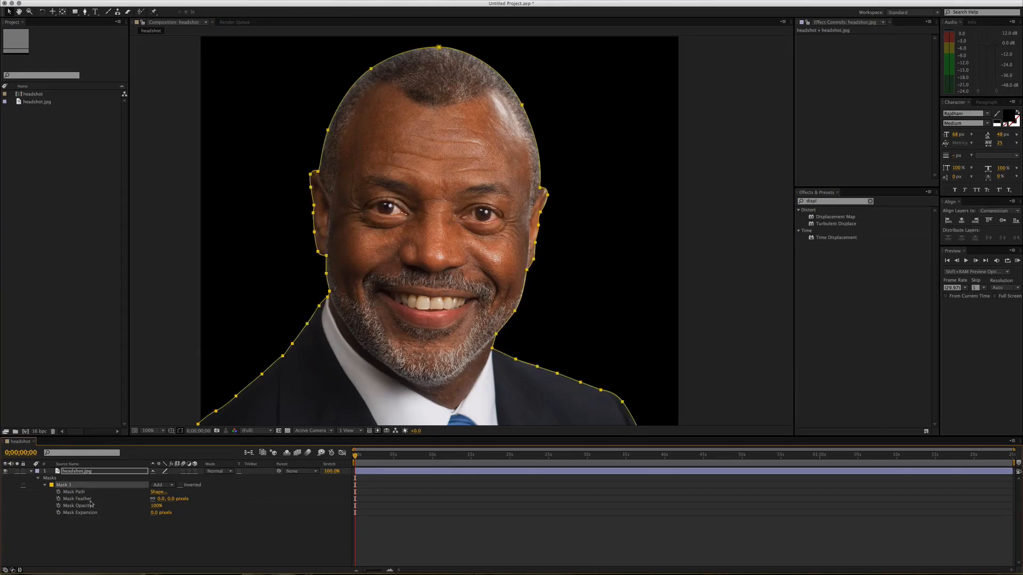
pyautogui.click(180, 486)
pyautogui.click(503, 504)
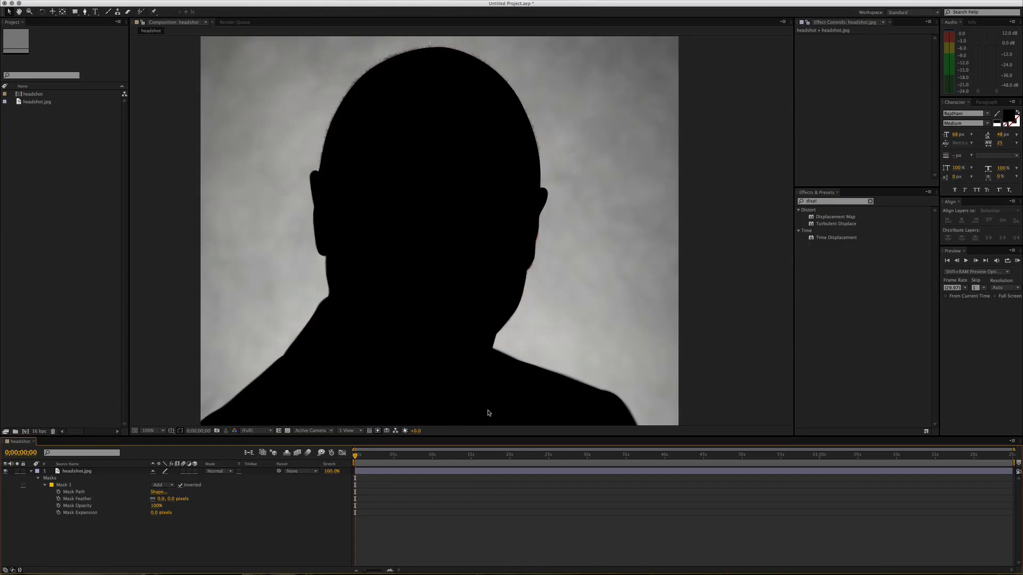
pyautogui.scroll(-2, 489, 413)
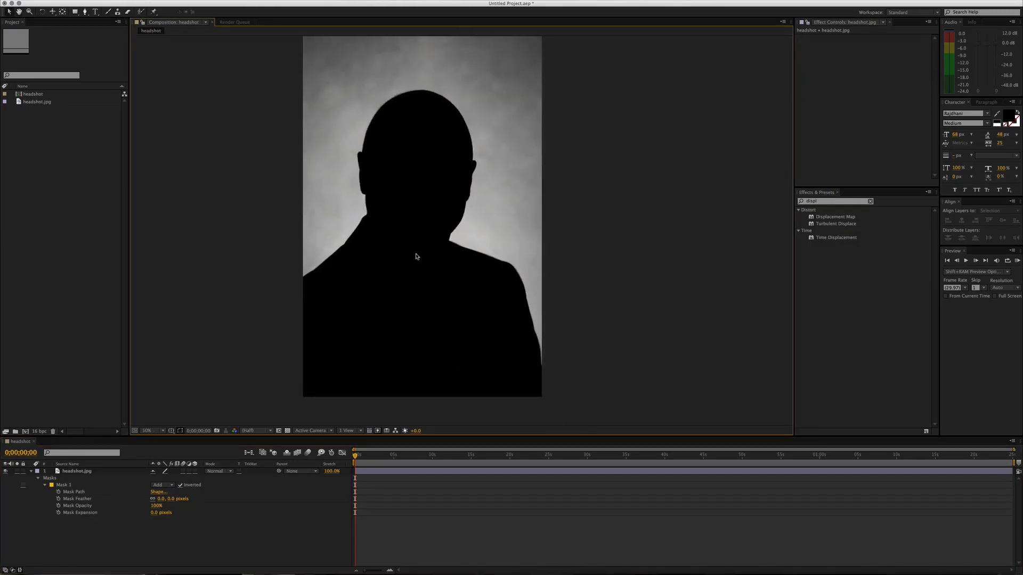
pyautogui.click(104, 473)
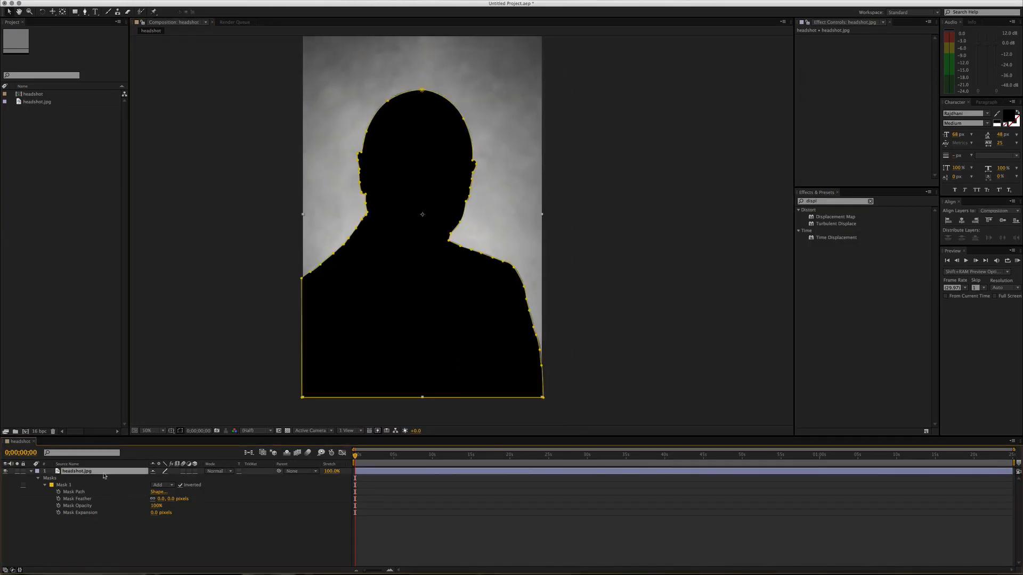
pyautogui.click(354, 520)
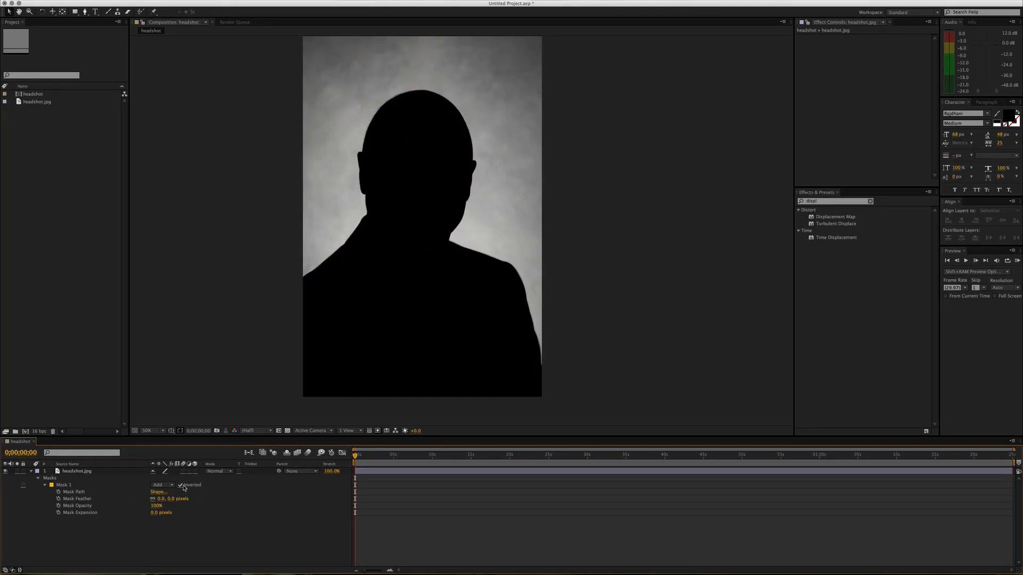
# Step: Turn off the inversion of Mask 1 and clear the selection
pyautogui.click(86, 487)
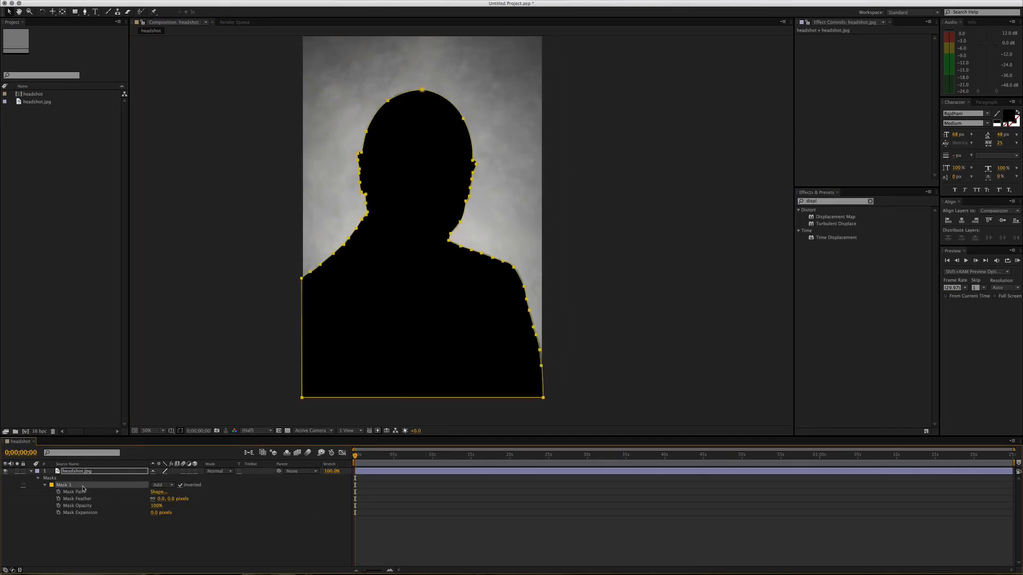
pyautogui.click(181, 485)
pyautogui.click(408, 513)
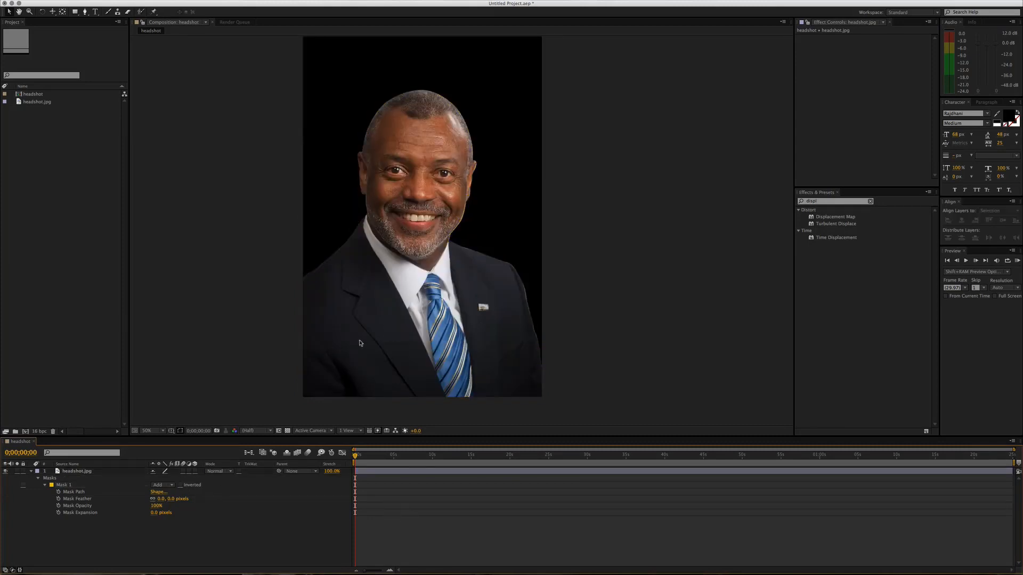
# Step: Select the headshot.jpg layer to check the Mask 1 outline around the whole cut-out subject
pyautogui.moveTo(361, 317); pyautogui.dragTo(382, 334)
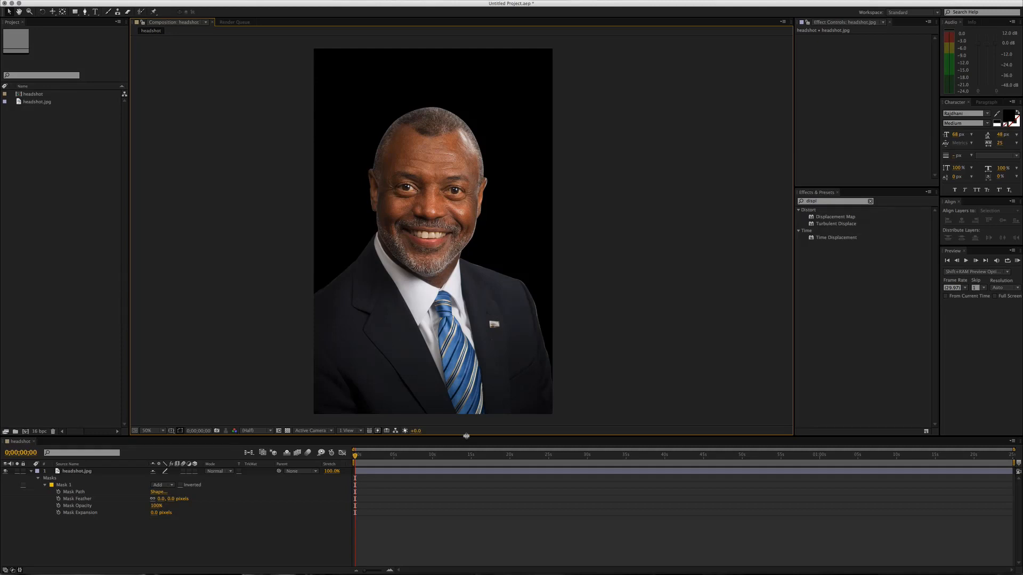
pyautogui.click(438, 474)
pyautogui.click(442, 475)
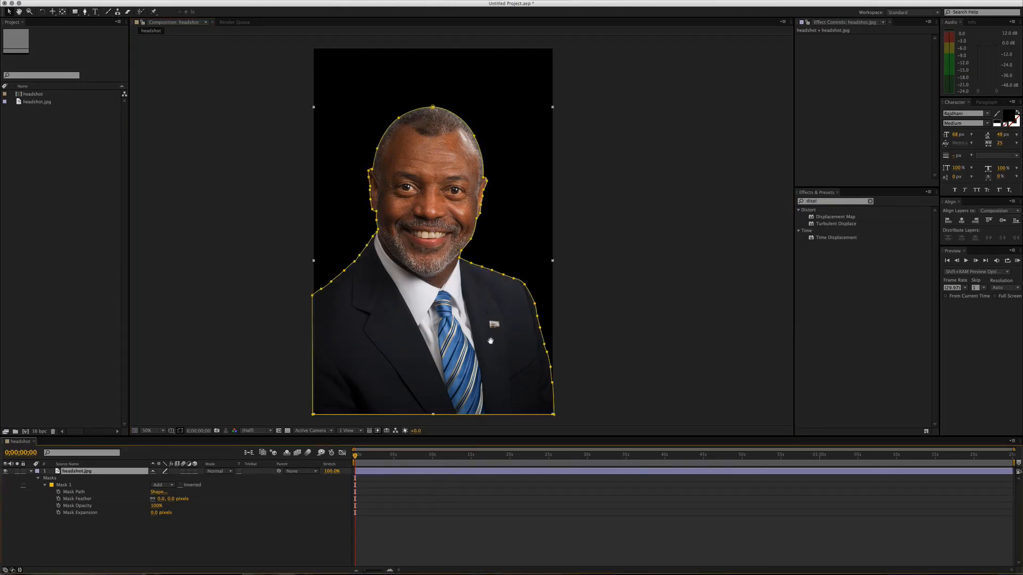
# Step: Examine the Mask 1 outline up close around the face and shoulders, and switch the mask's inversion on and back off
pyautogui.click(491, 310)
pyautogui.press('.')
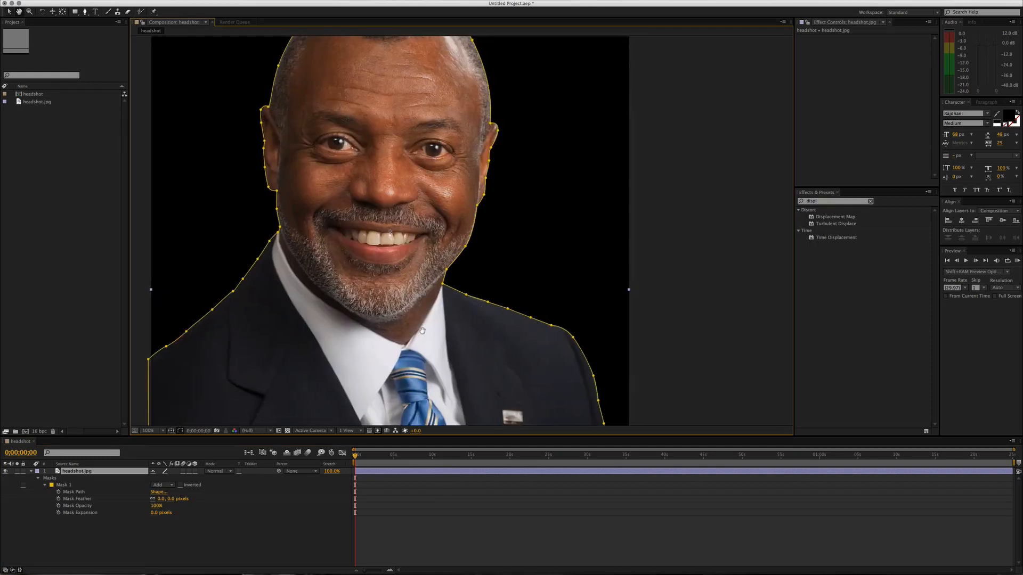
pyautogui.press(',')
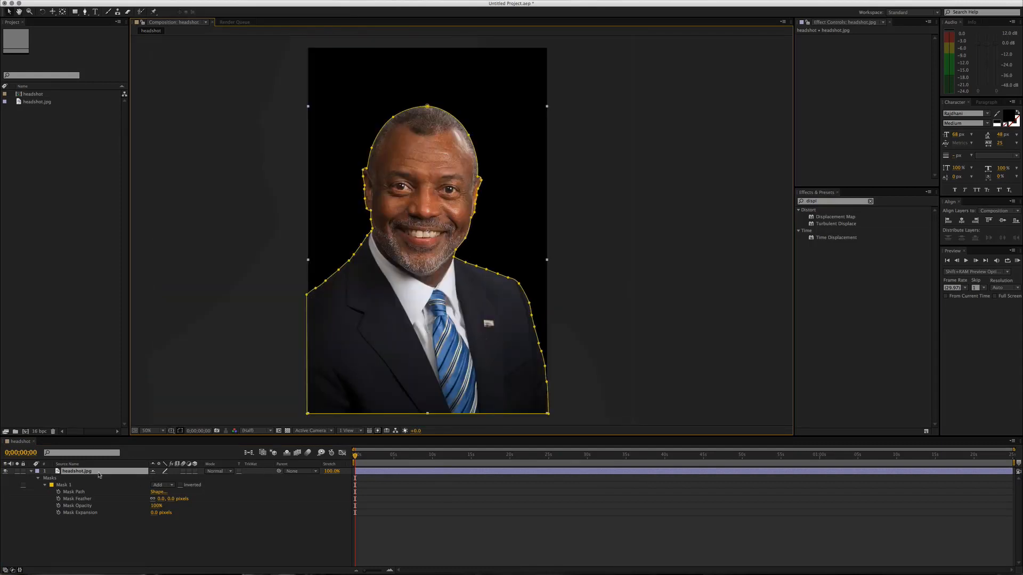
pyautogui.click(180, 485)
pyautogui.click(180, 485)
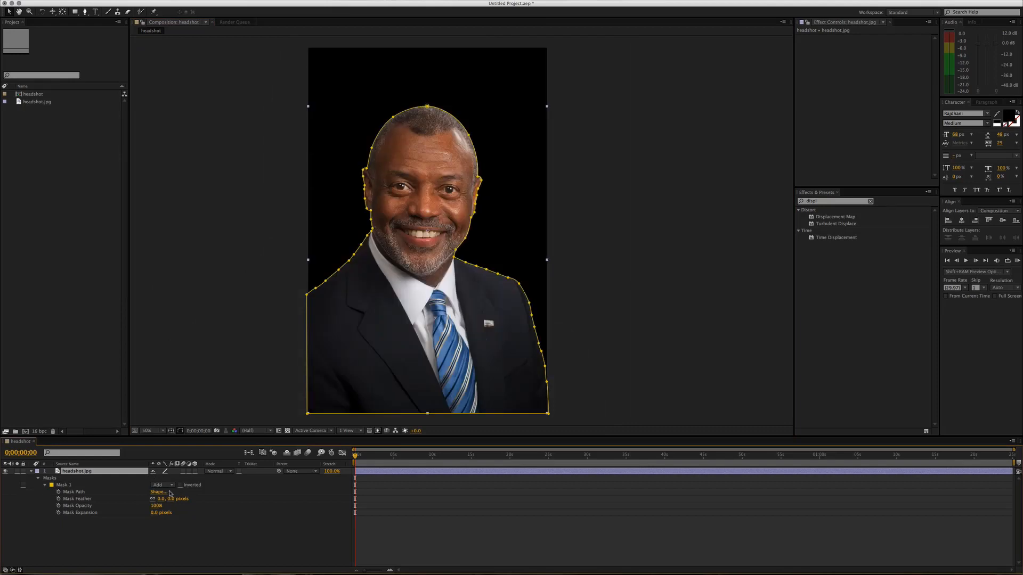
# Step: Deselect the headshot.jpg layer to examine the cut-out's edges up close without the mask outline, and reselect the layer
pyautogui.click(446, 538)
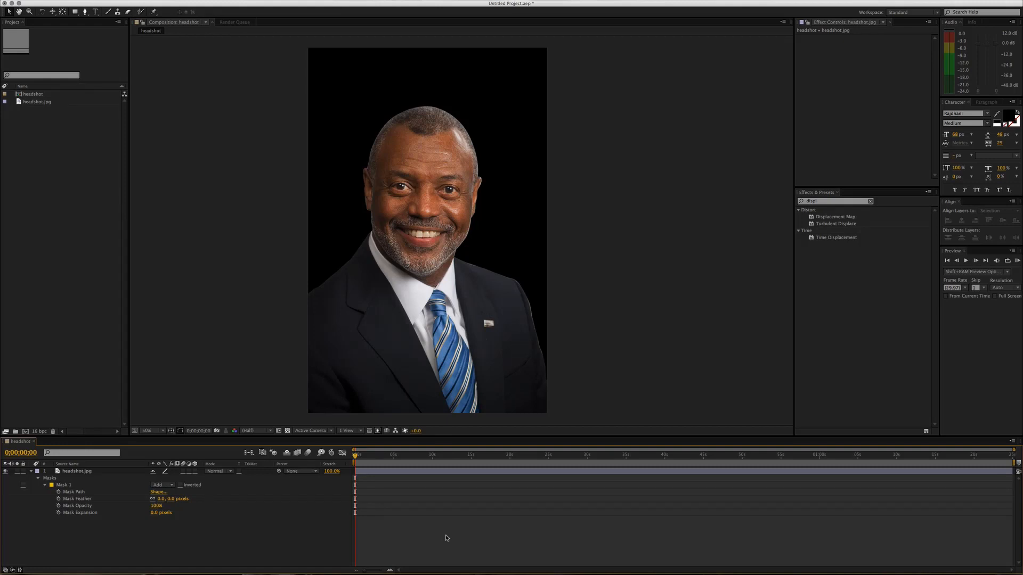
pyautogui.press('.')
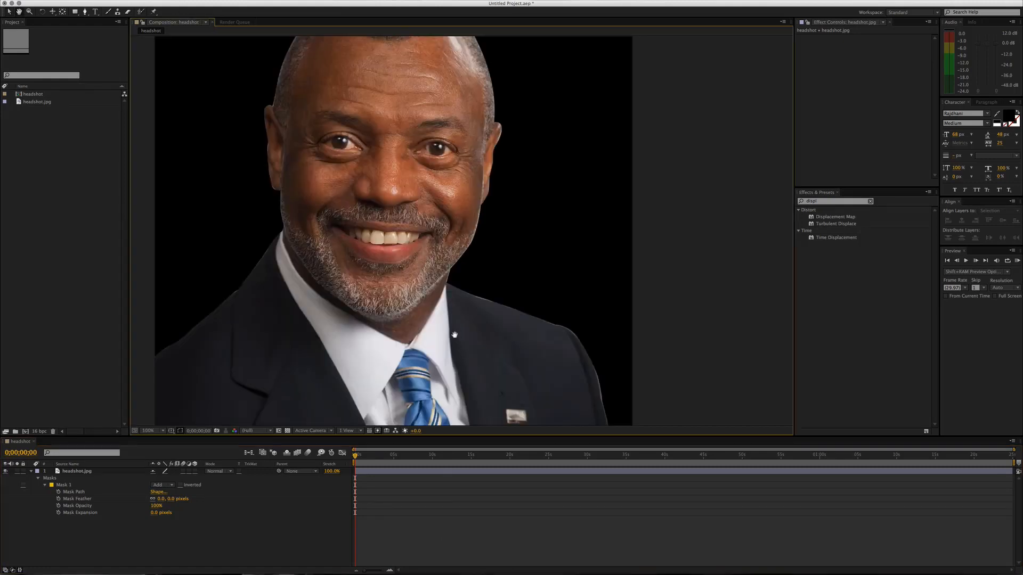
pyautogui.moveTo(433, 328); pyautogui.dragTo(477, 330)
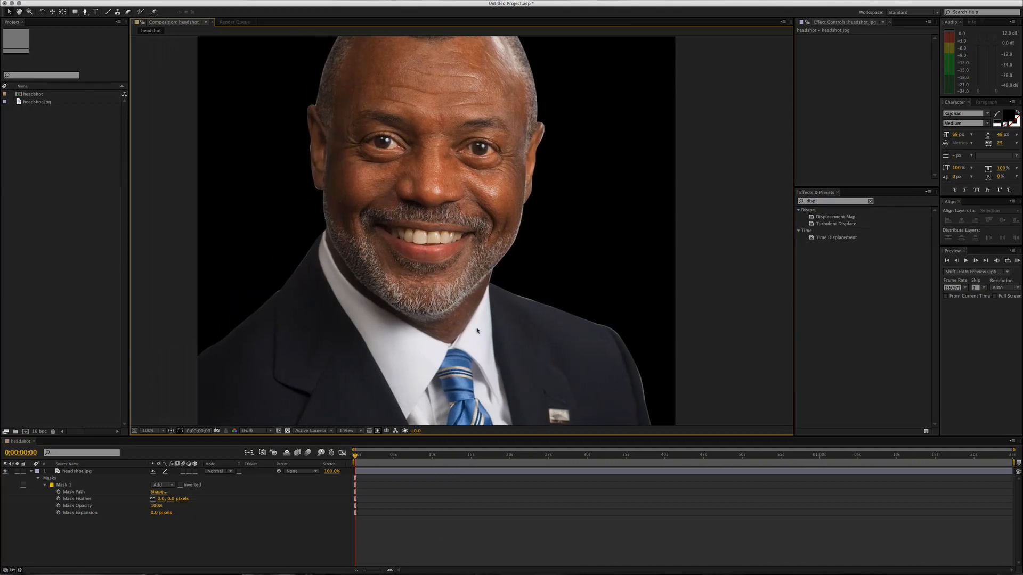
pyautogui.press(',')
pyautogui.click(476, 472)
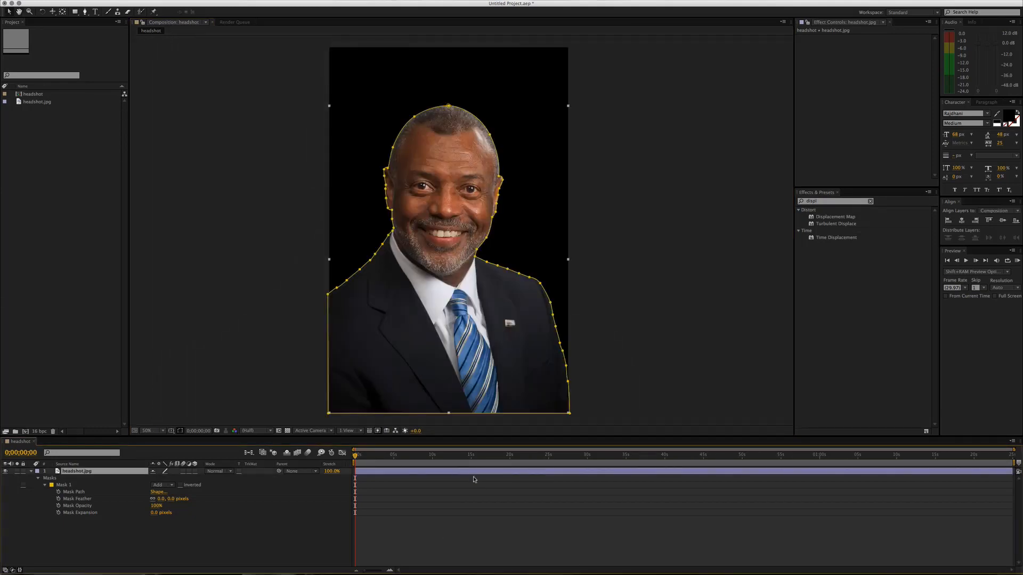